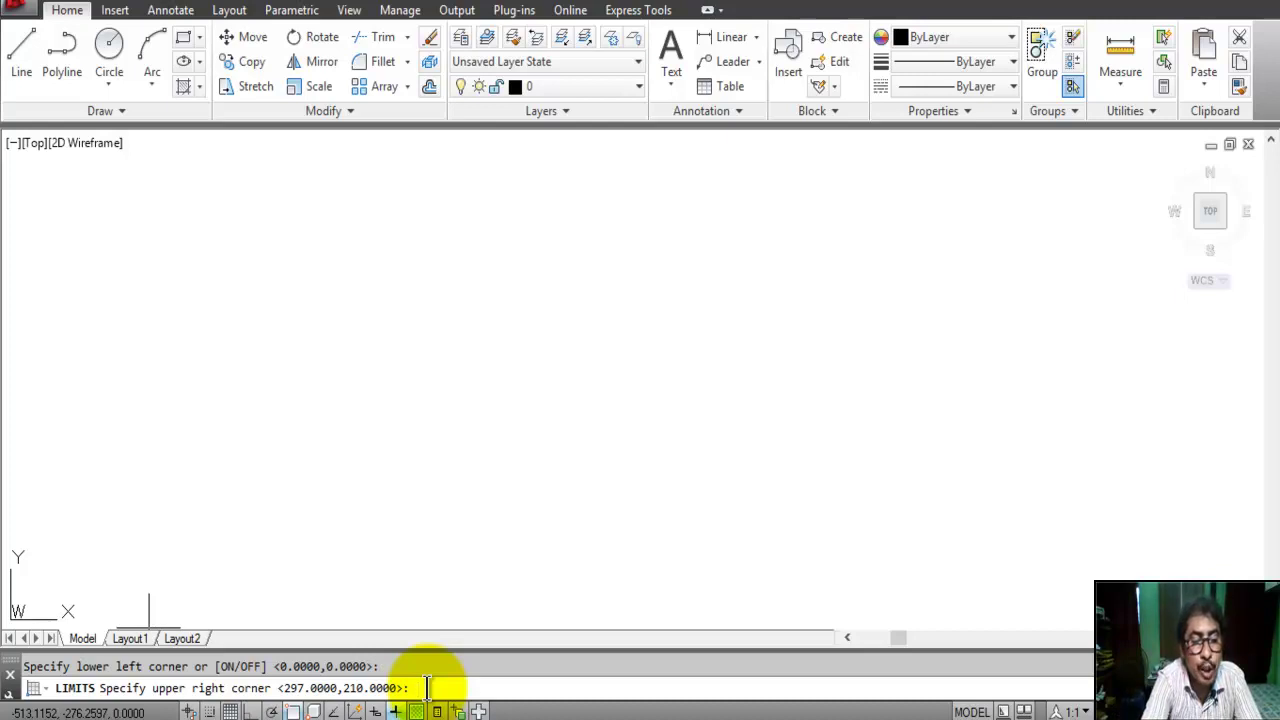
Set the upper right corner of the drawing limits to 297,210
type("2")
type("0")
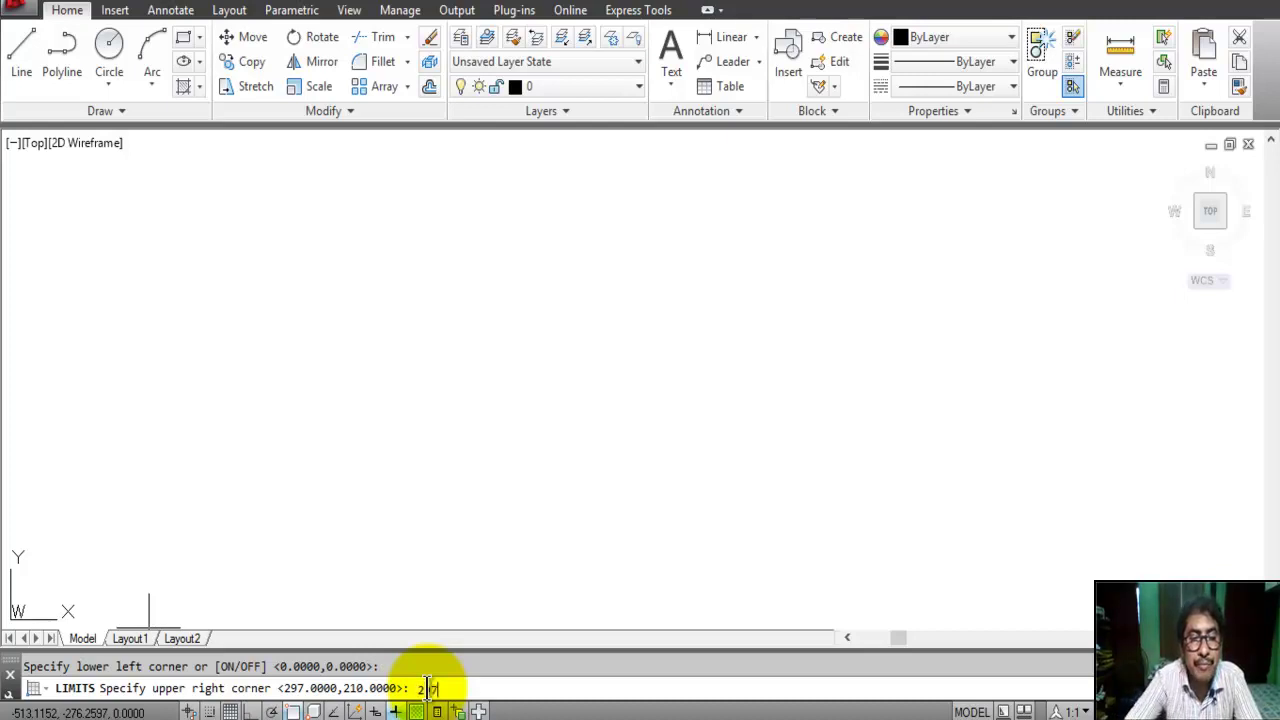
type("7,")
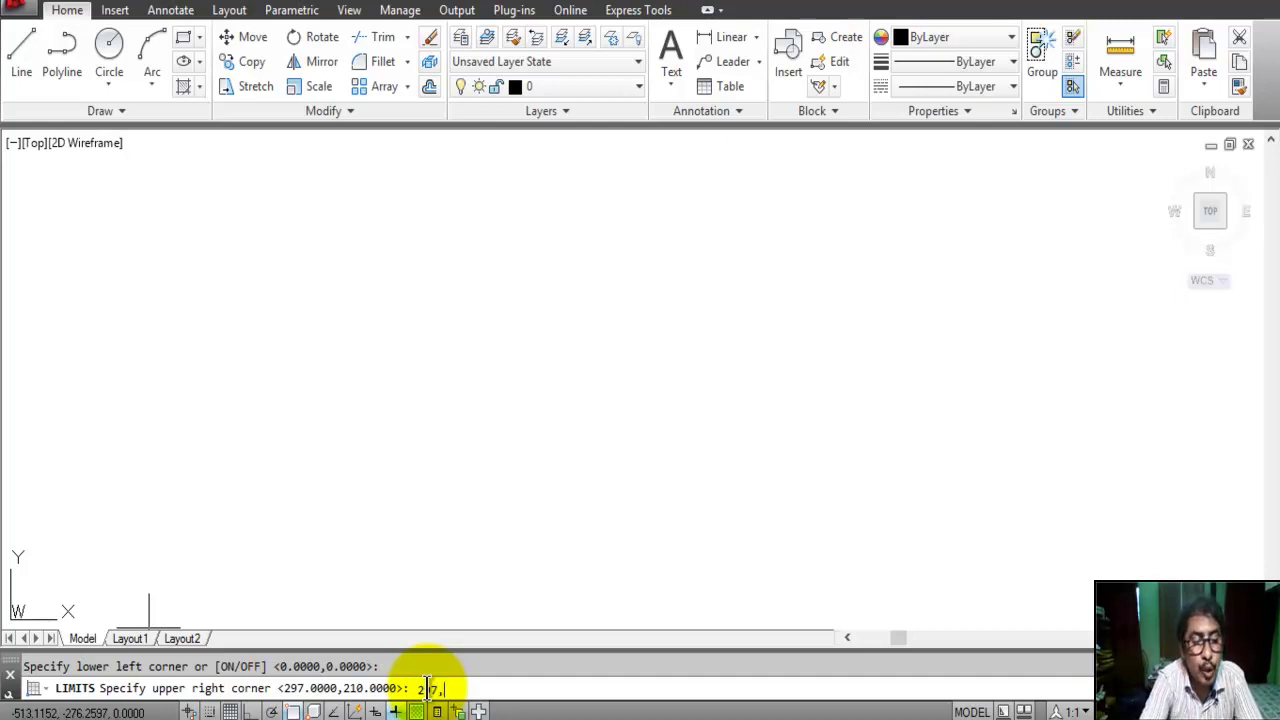
type("21")
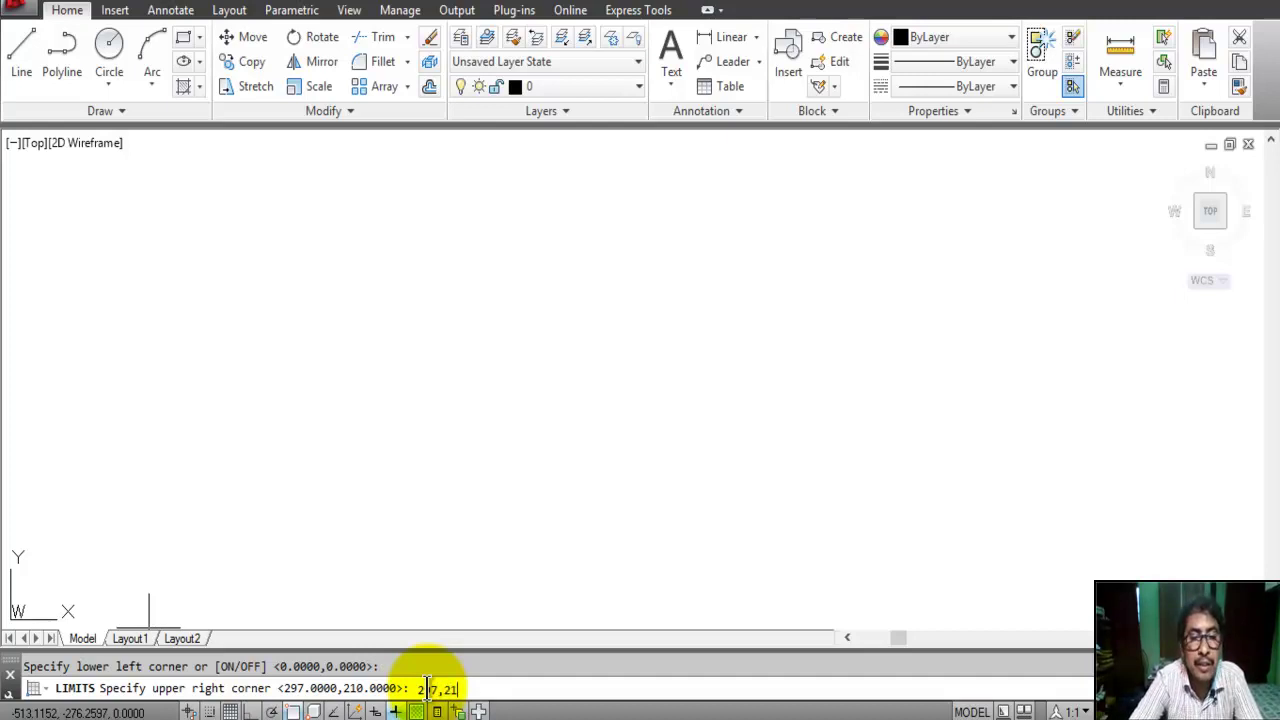
type("0")
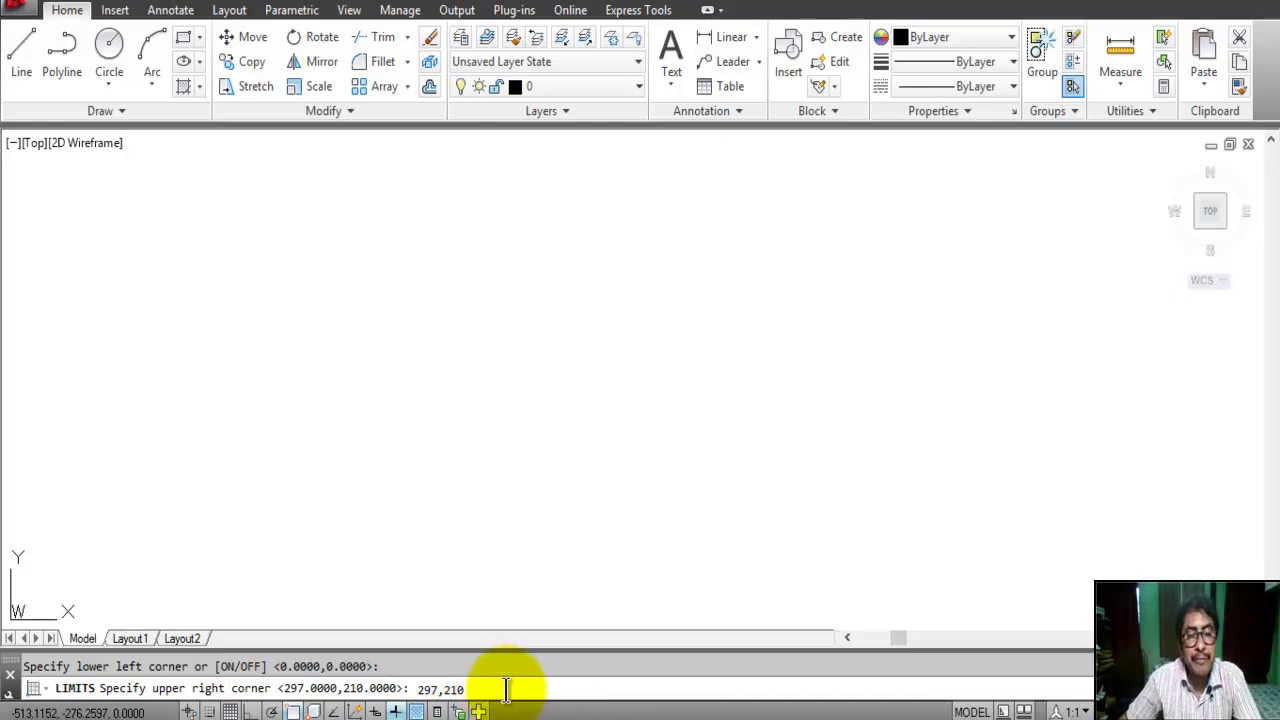
key("Return")
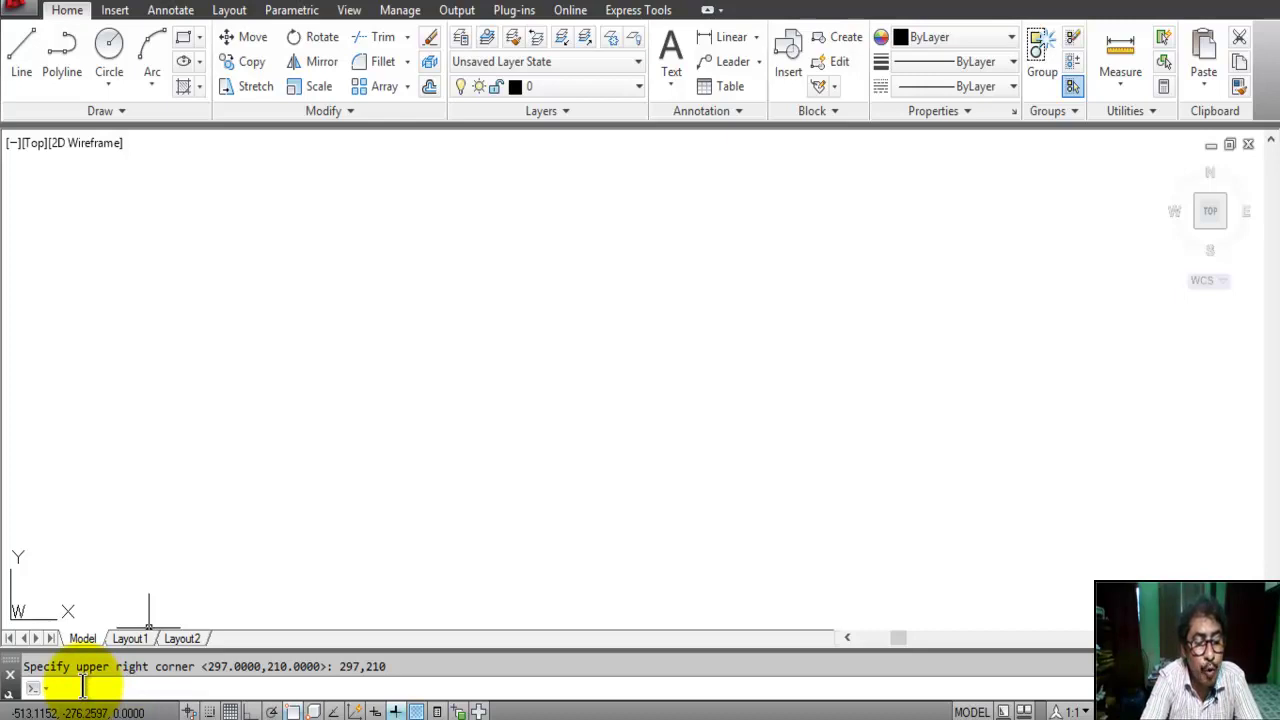
Zoom the view with the All option to fit the whole drawing limits
type("z")
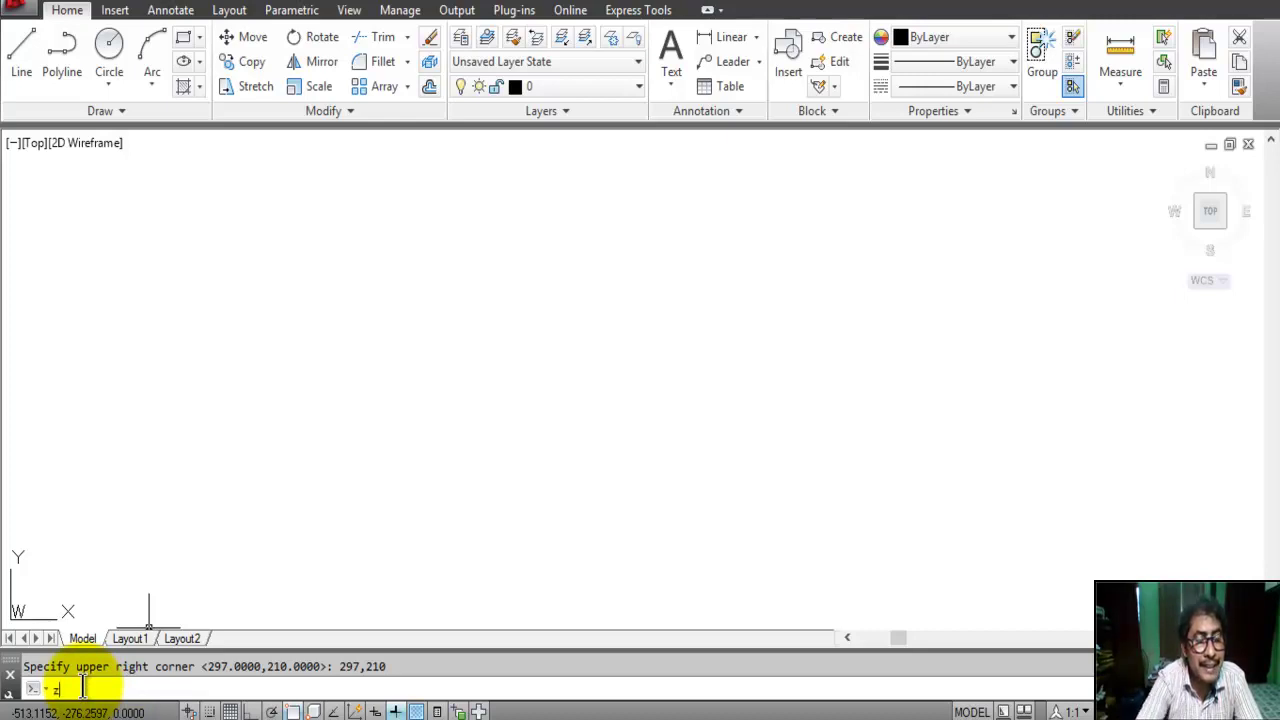
key("Return")
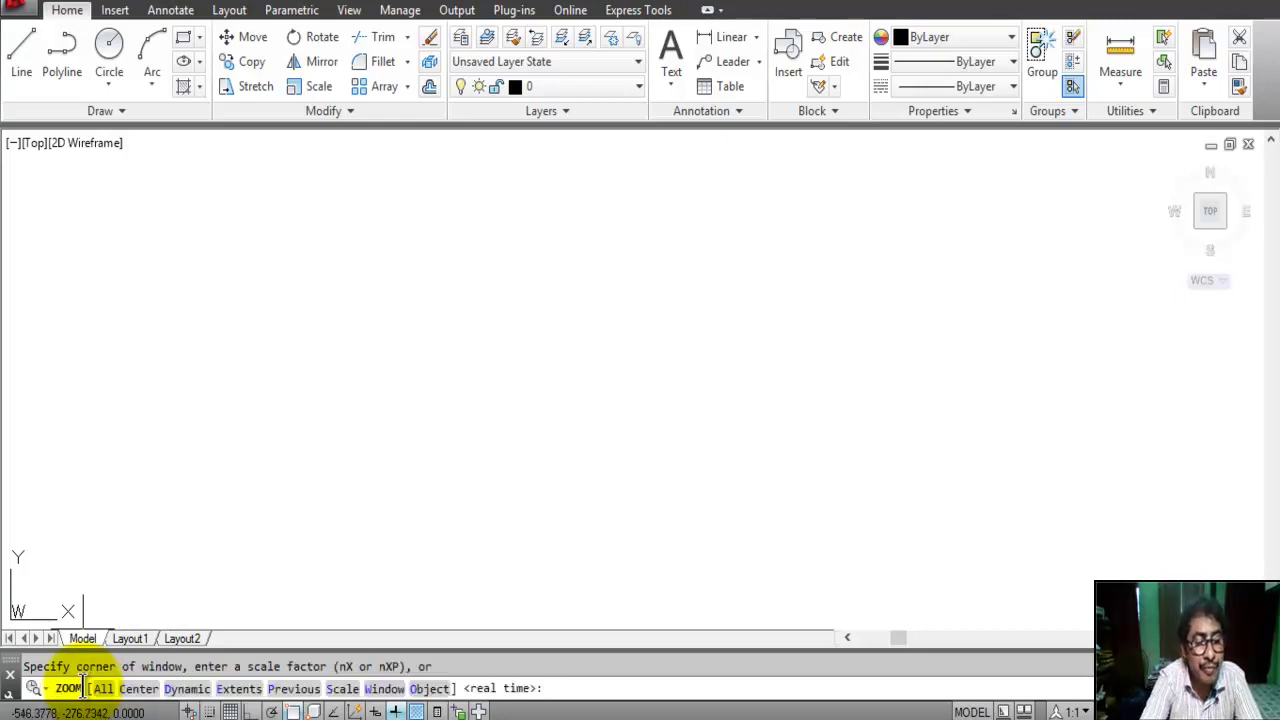
type("all")
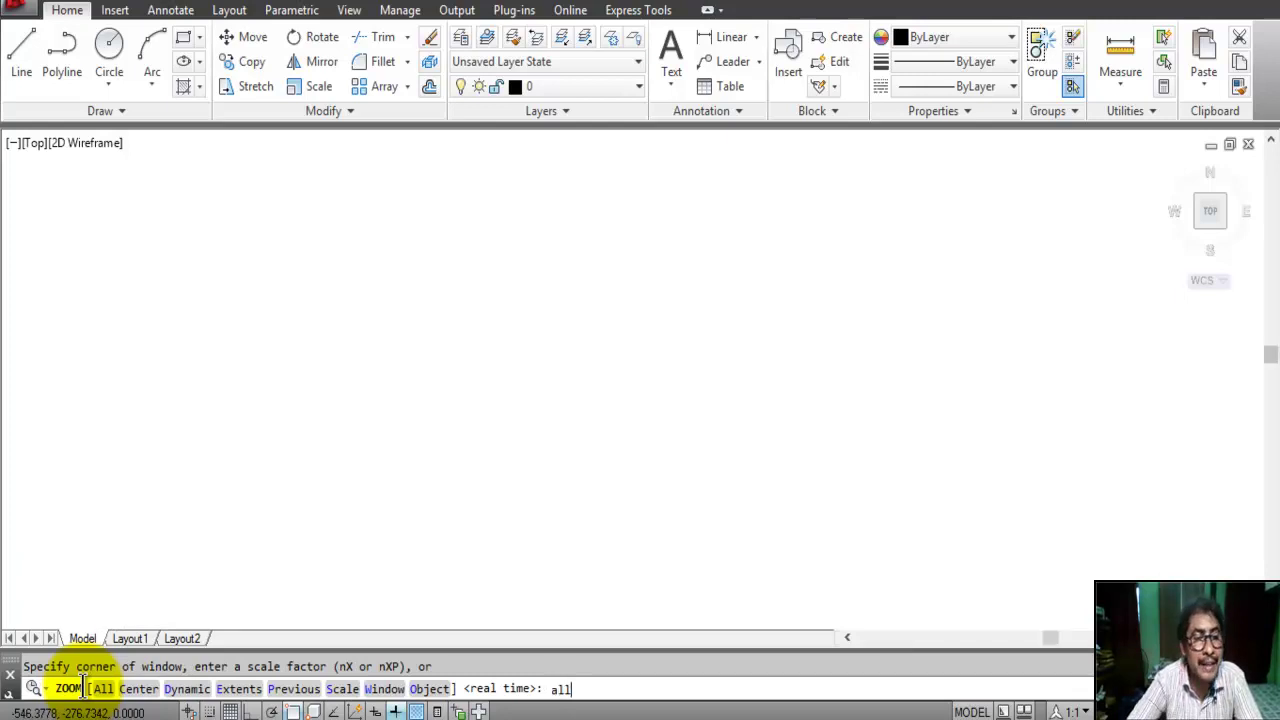
key("Return")
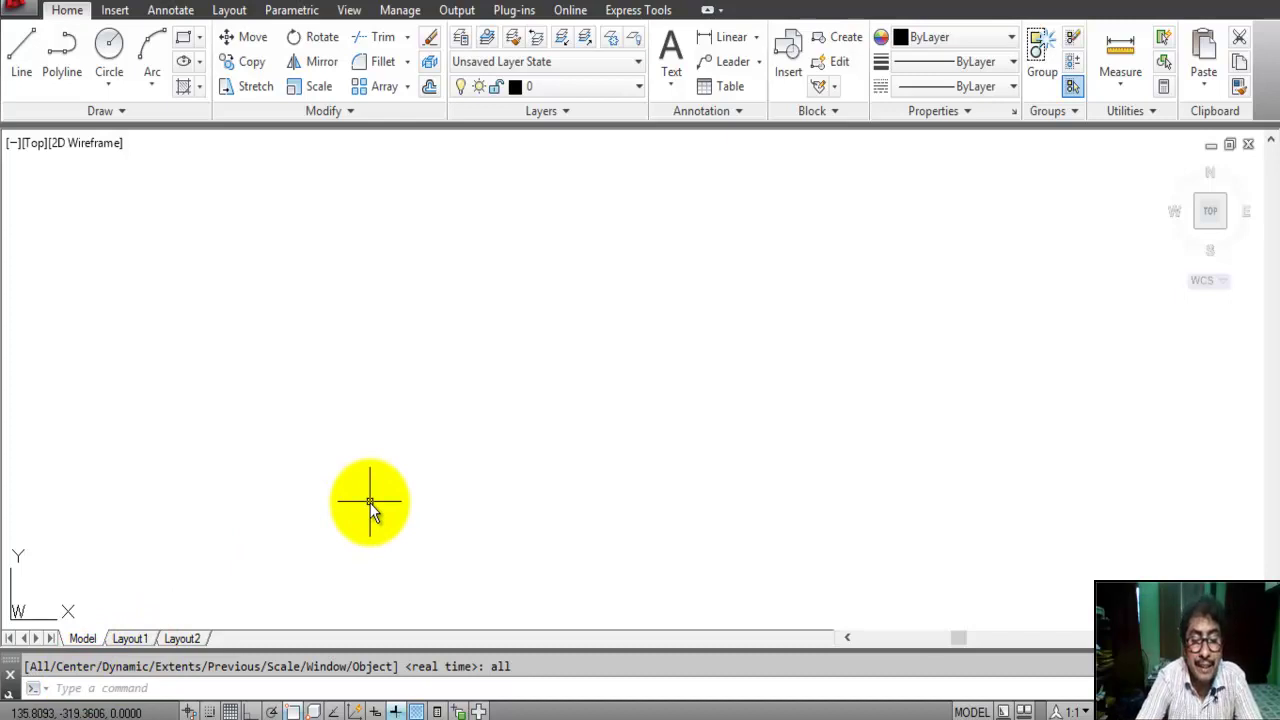
Set the length type to Decimal in the drawing units and accept the settings
type("u")
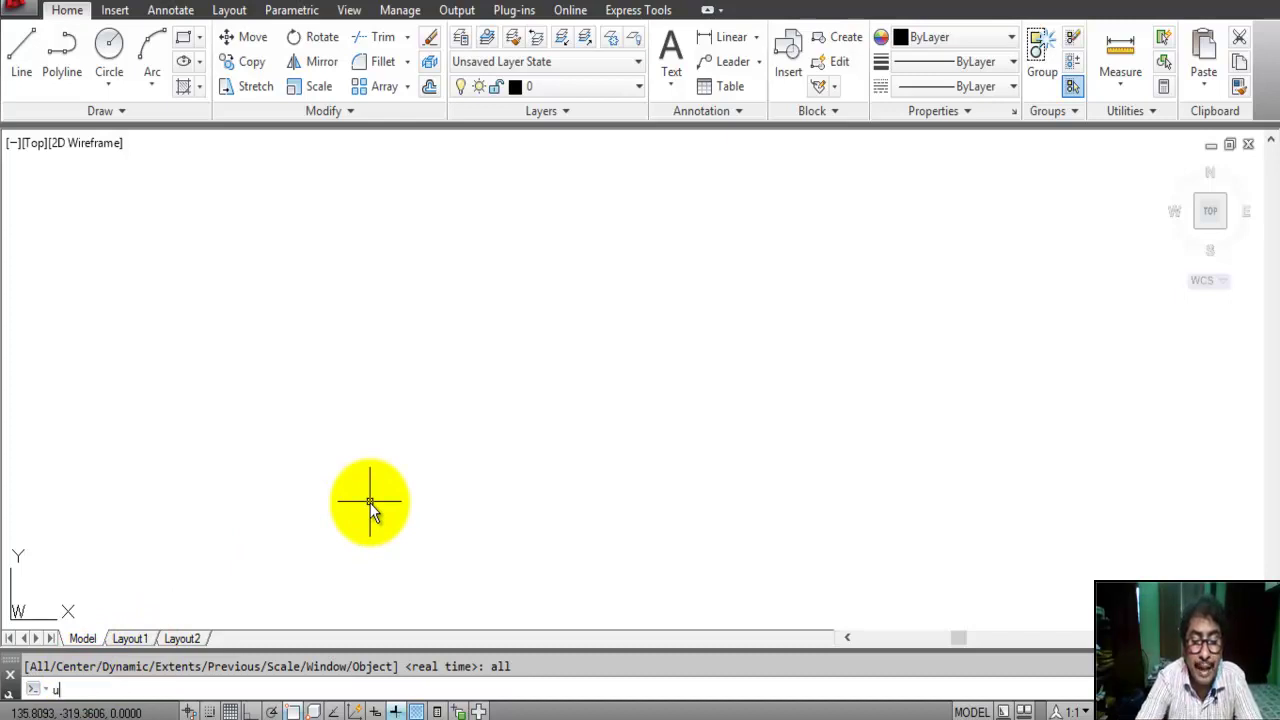
type("nit")
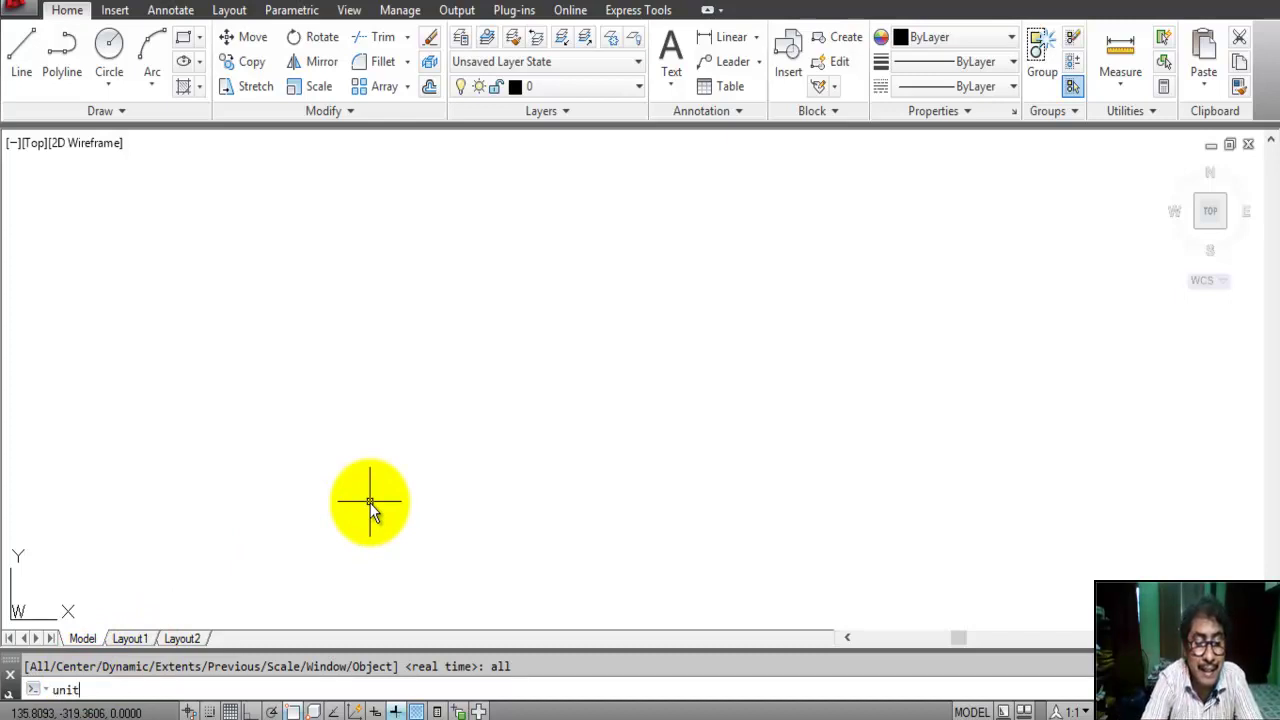
type("s")
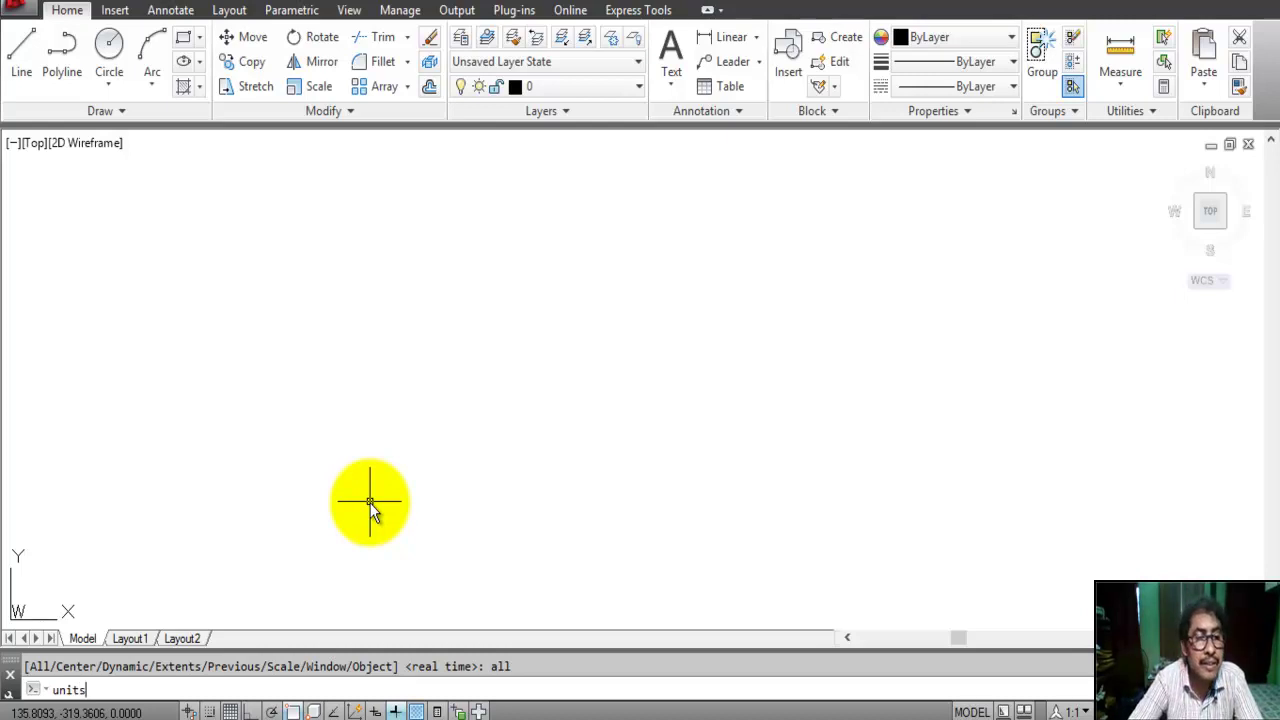
key("Return")
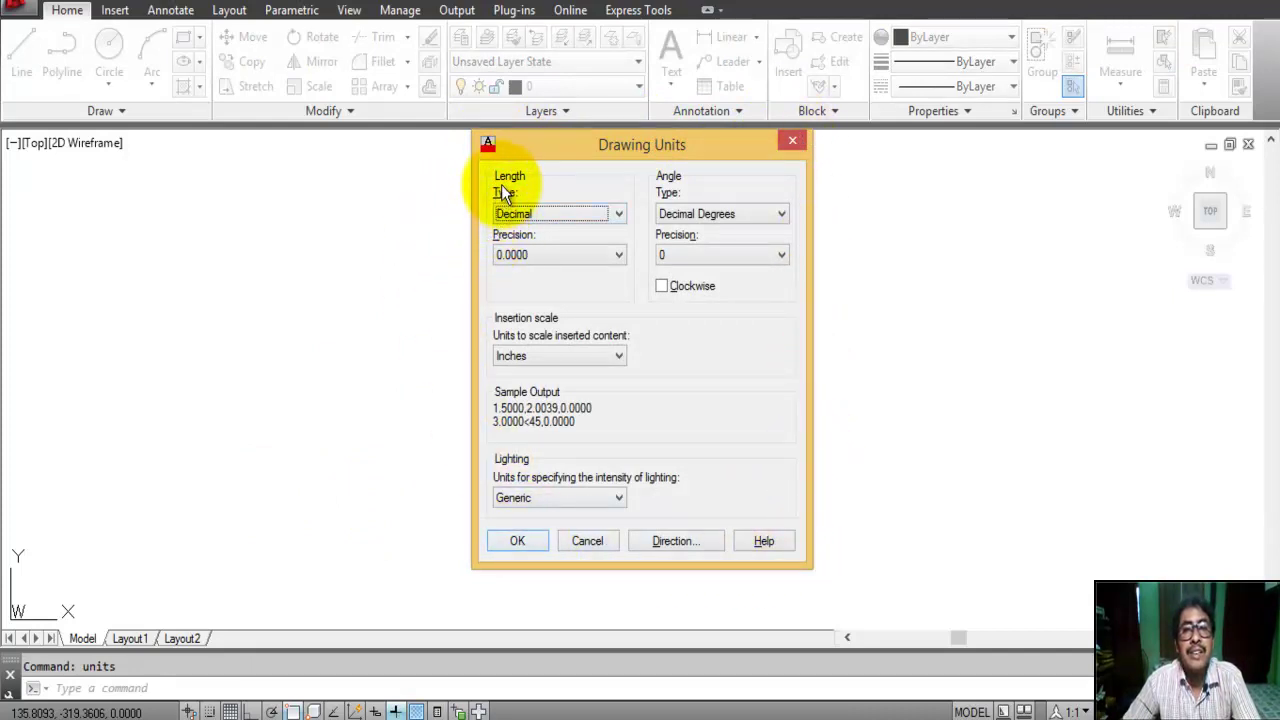
mouse_move(502, 218)
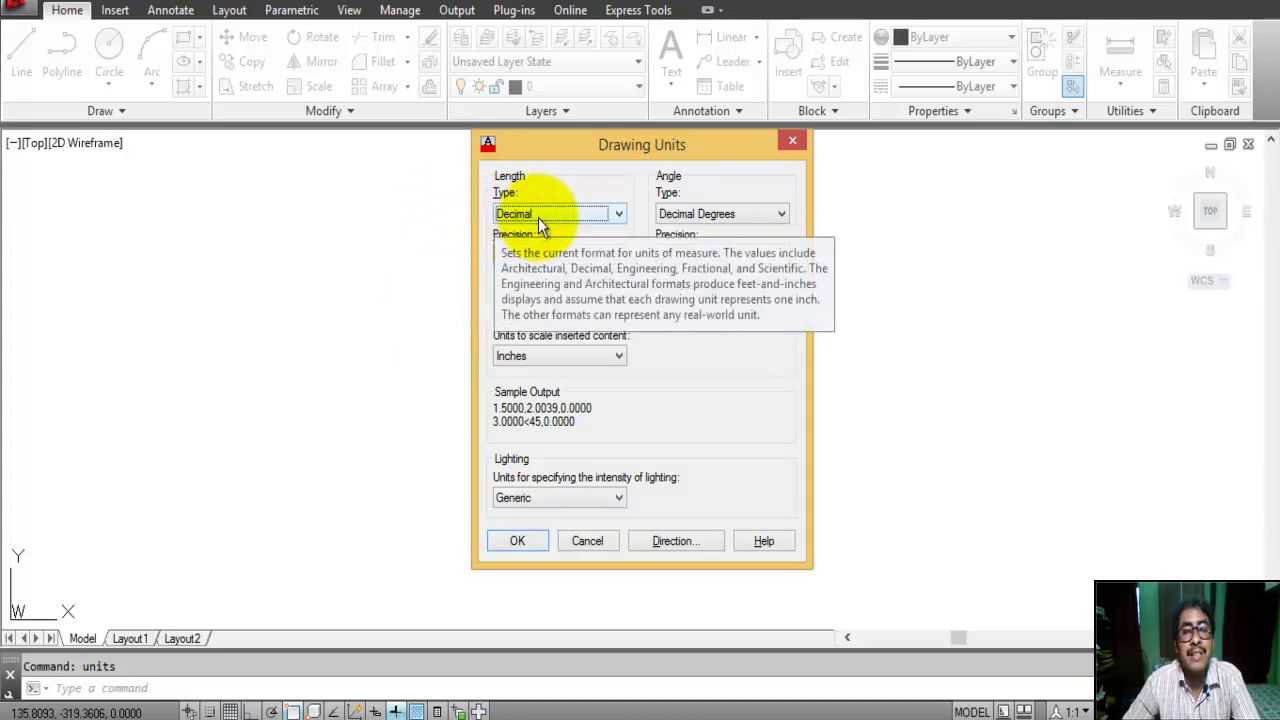
left_click(619, 214)
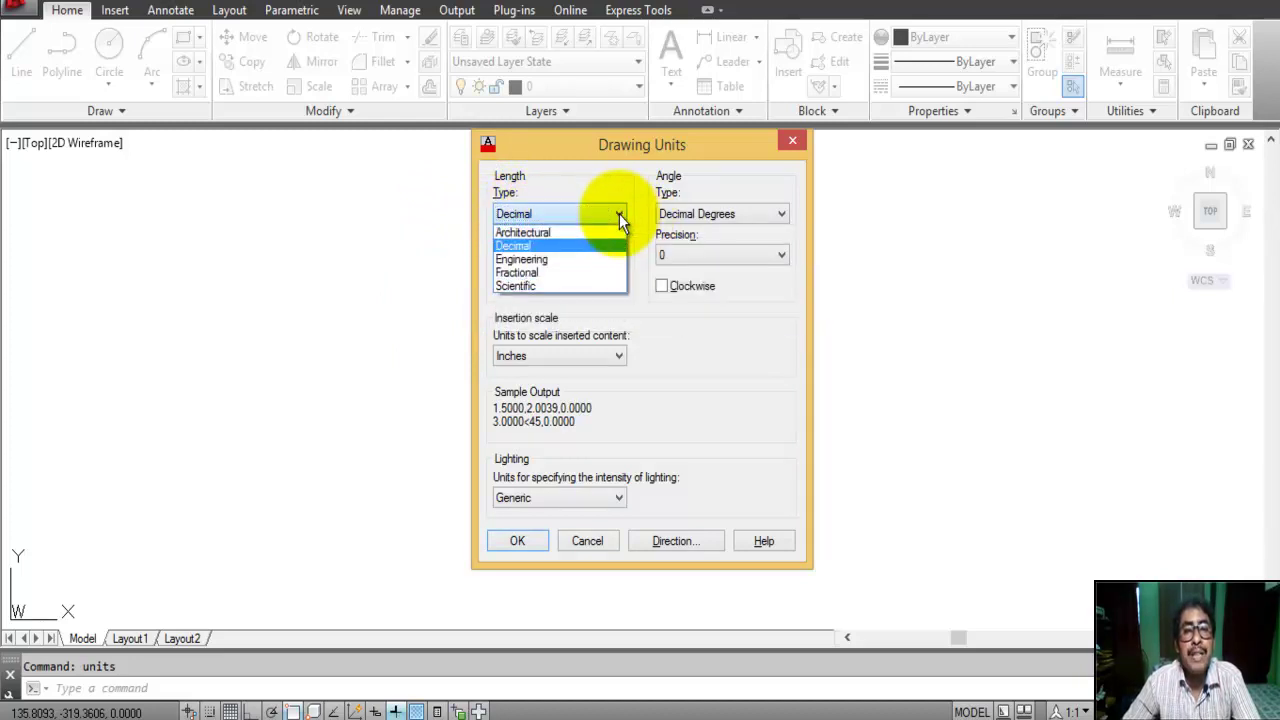
left_click(534, 247)
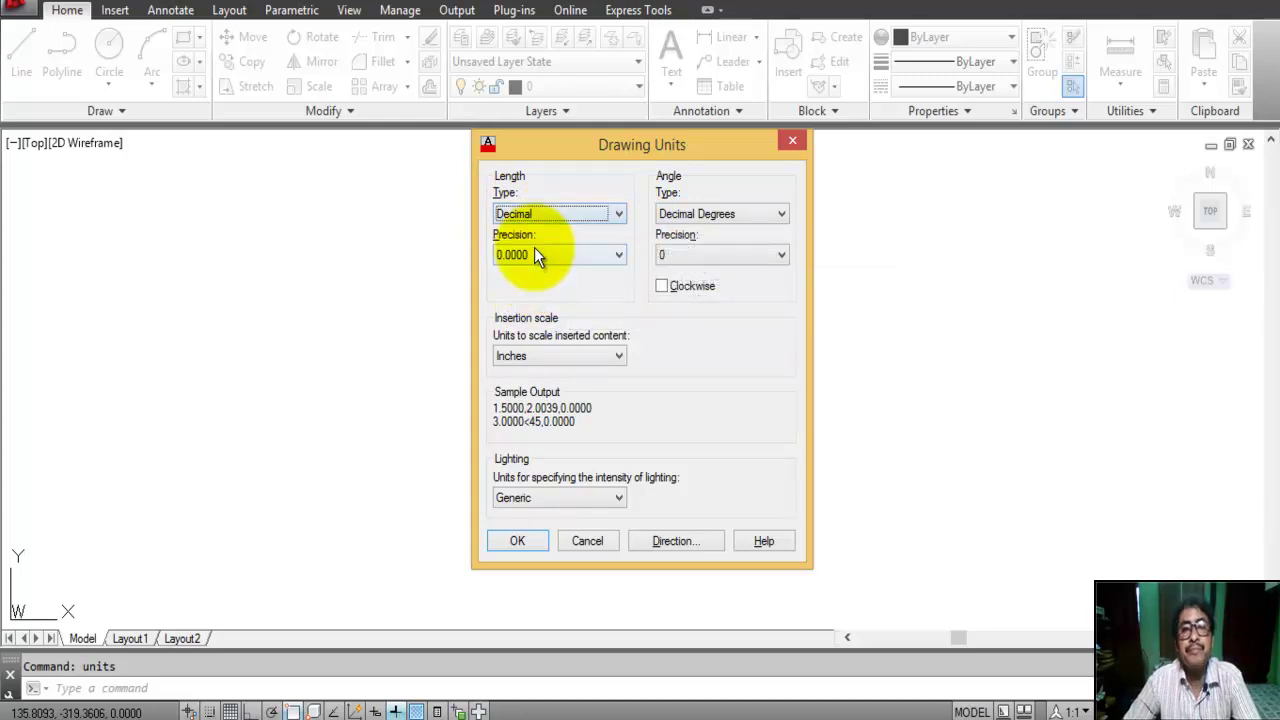
left_click(525, 543)
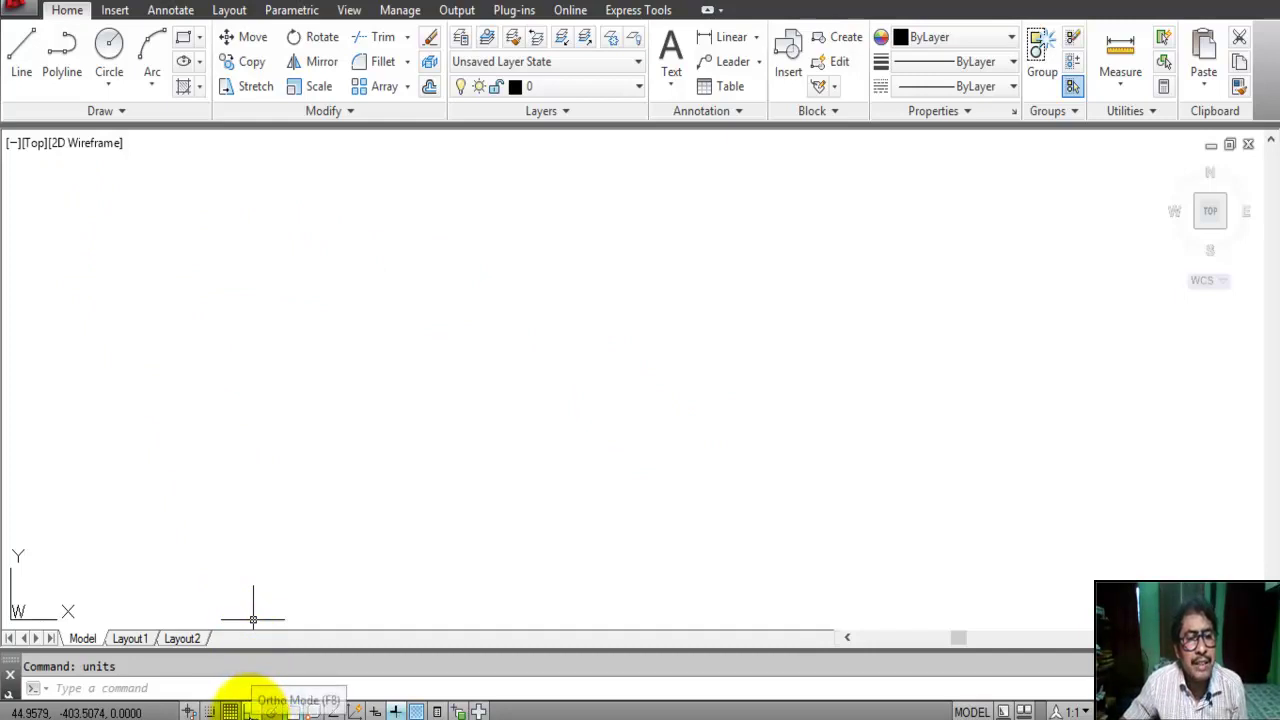
Turn on Ortho mode, and switch object snap off and back on
left_click(250, 710)
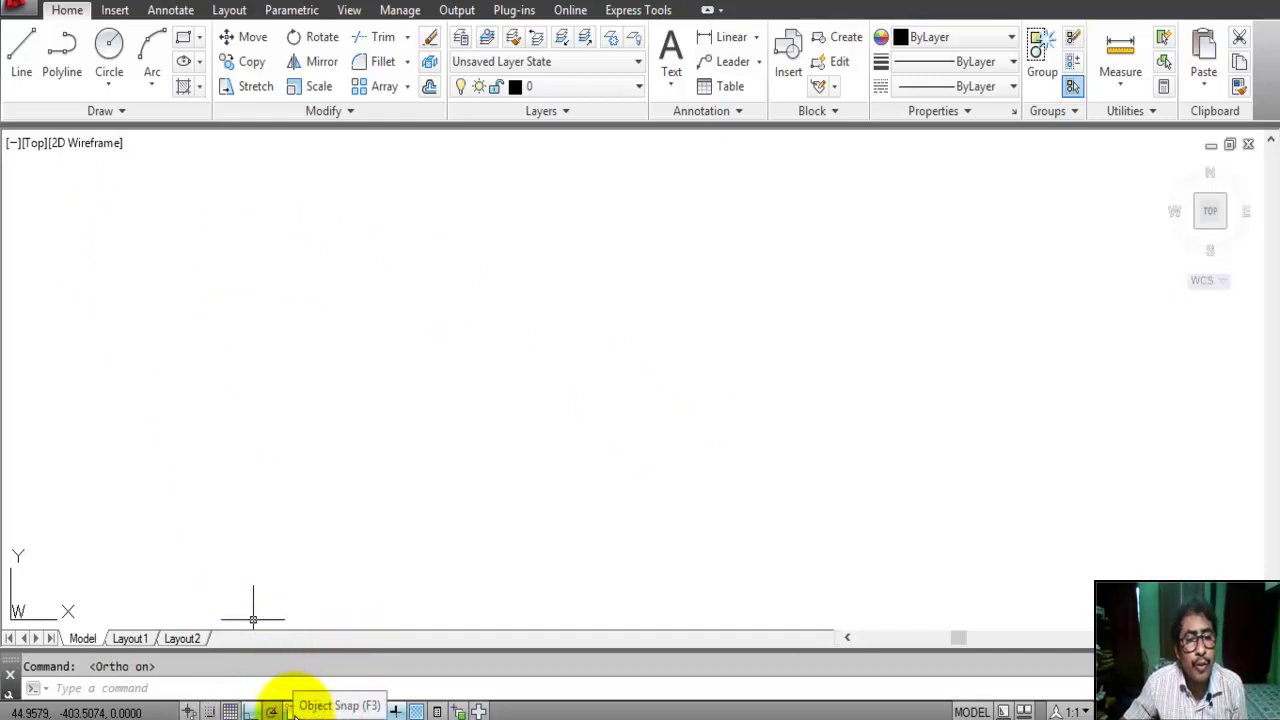
left_click(290, 710)
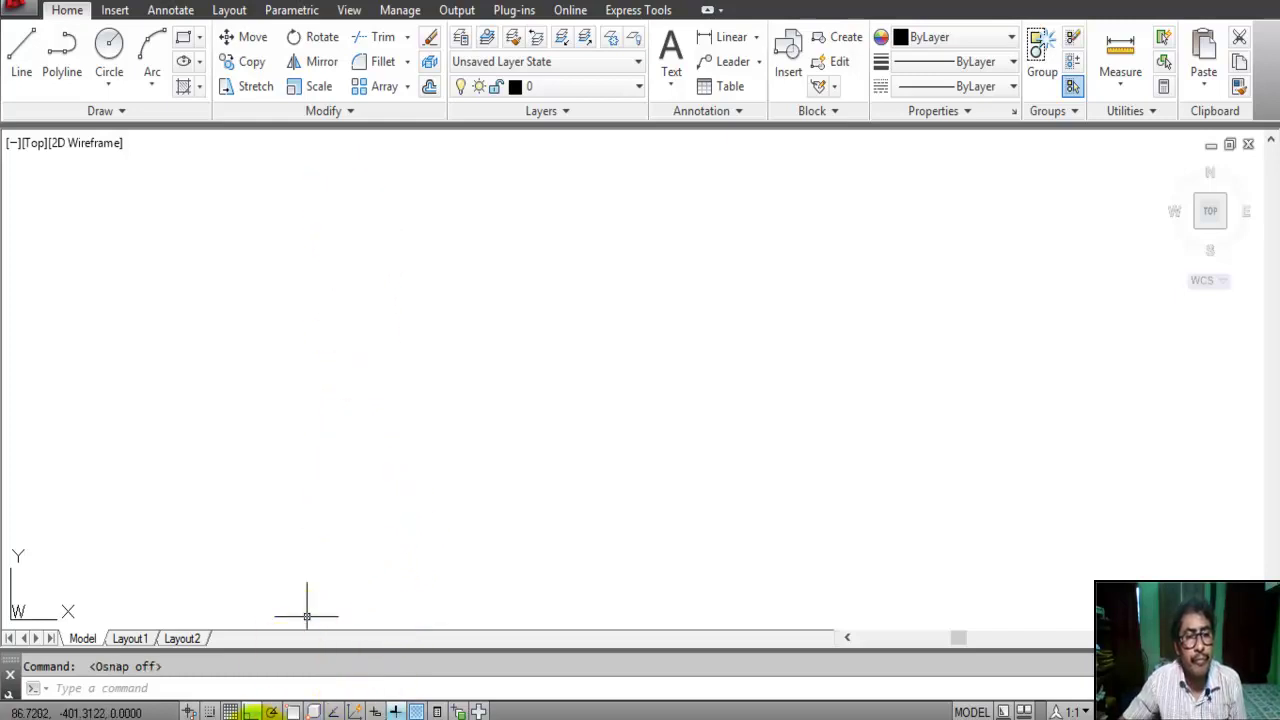
left_click(292, 710)
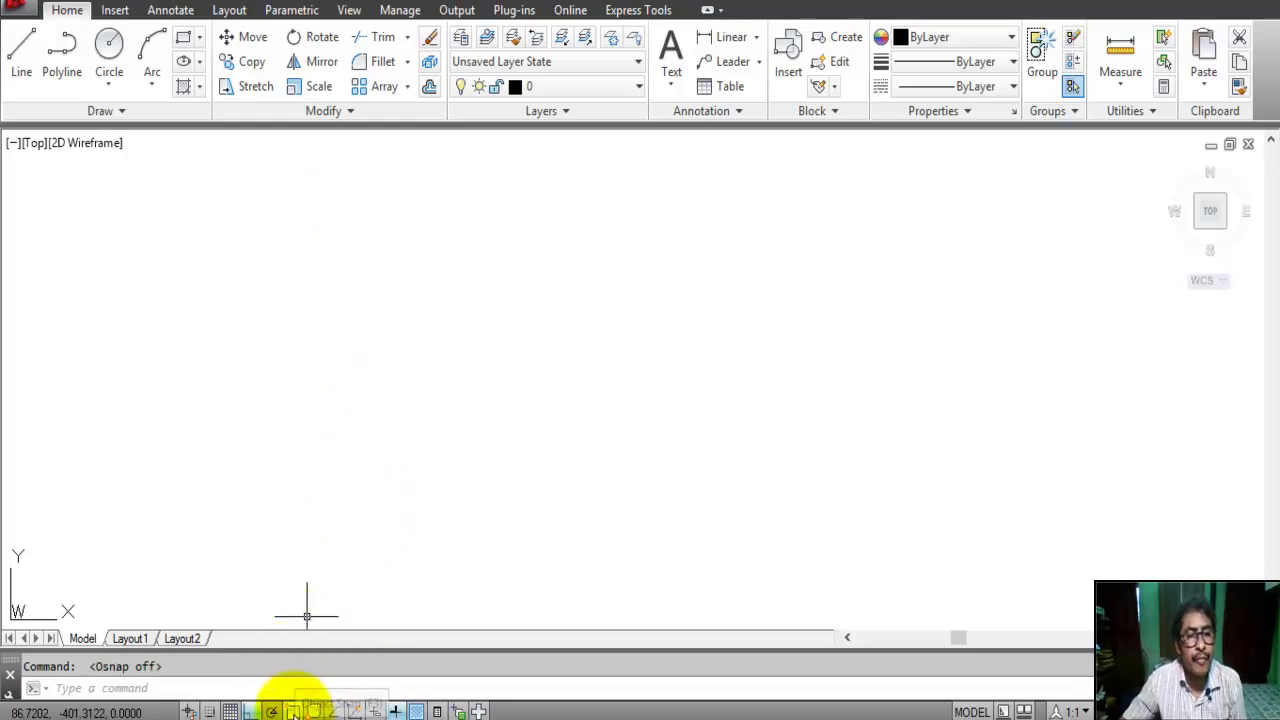
Start a line in the lower part of the drawing area and draw a horizontal segment 125 units long to the right
left_click(22, 45)
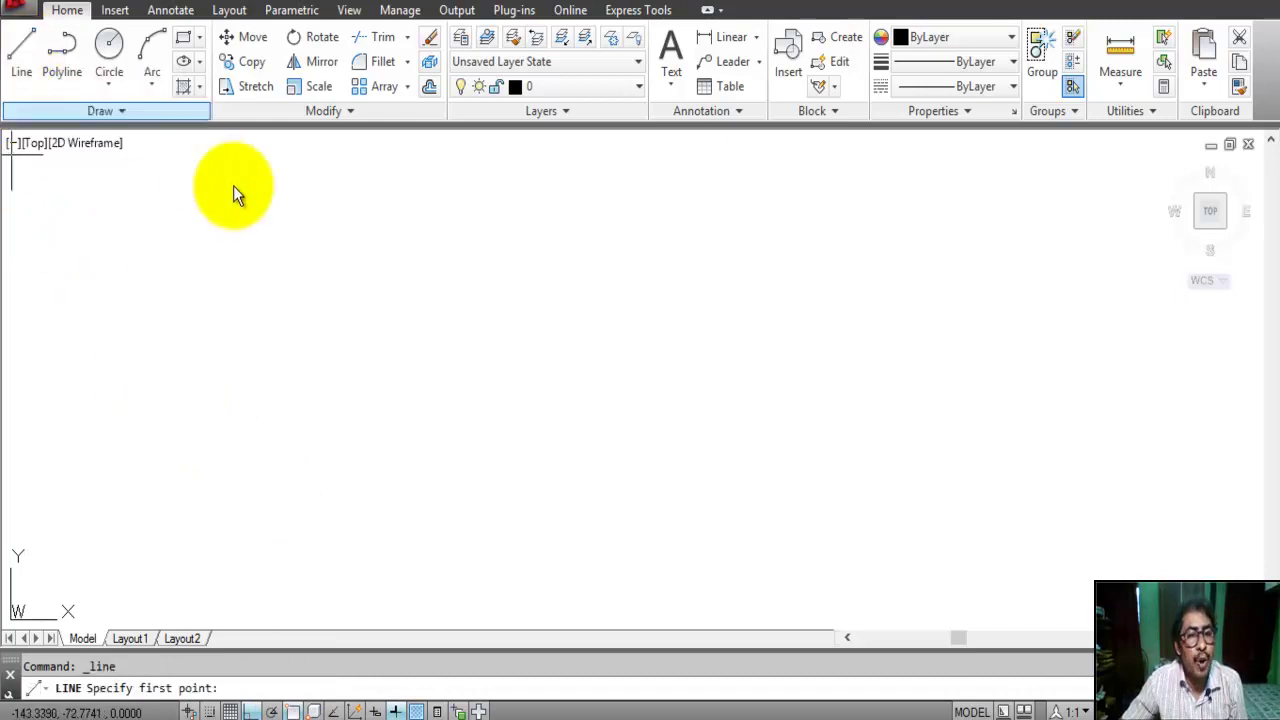
left_click(270, 502)
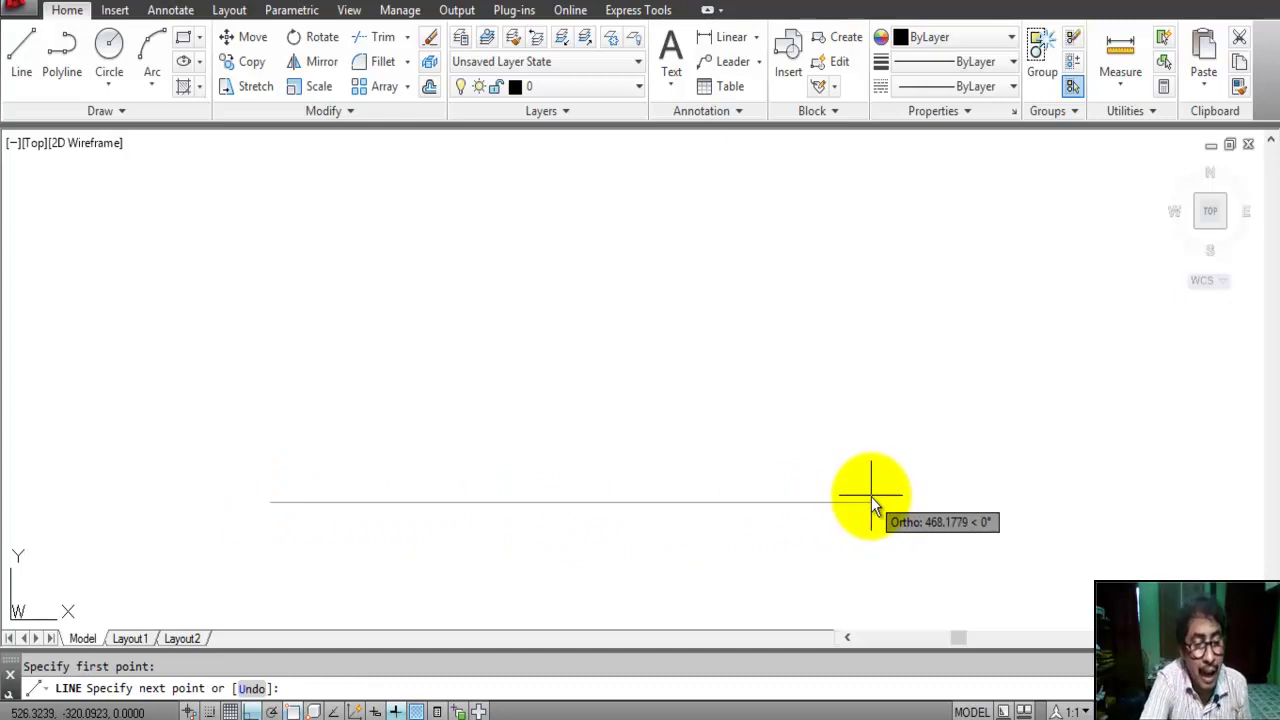
type("12")
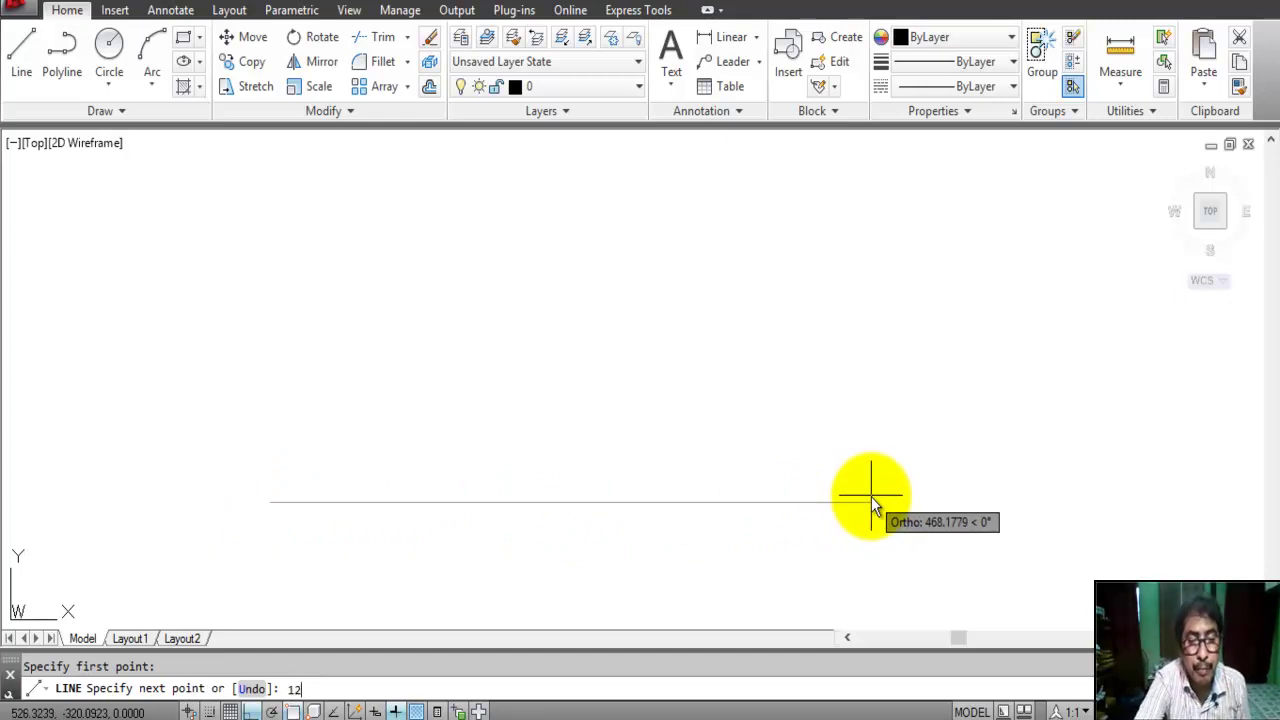
type("5")
key("Return")
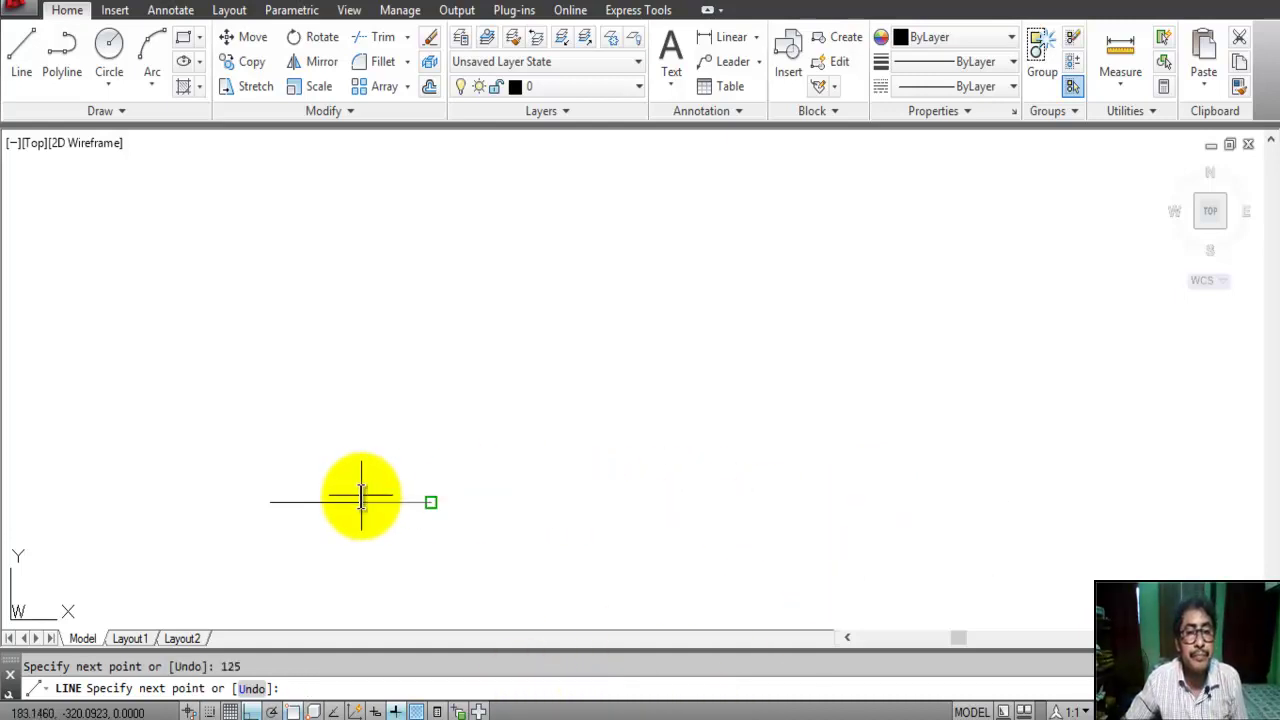
Continue the line vertically upward by 65 units from the right end of the base segment
scroll(300, 505, "up", 5)
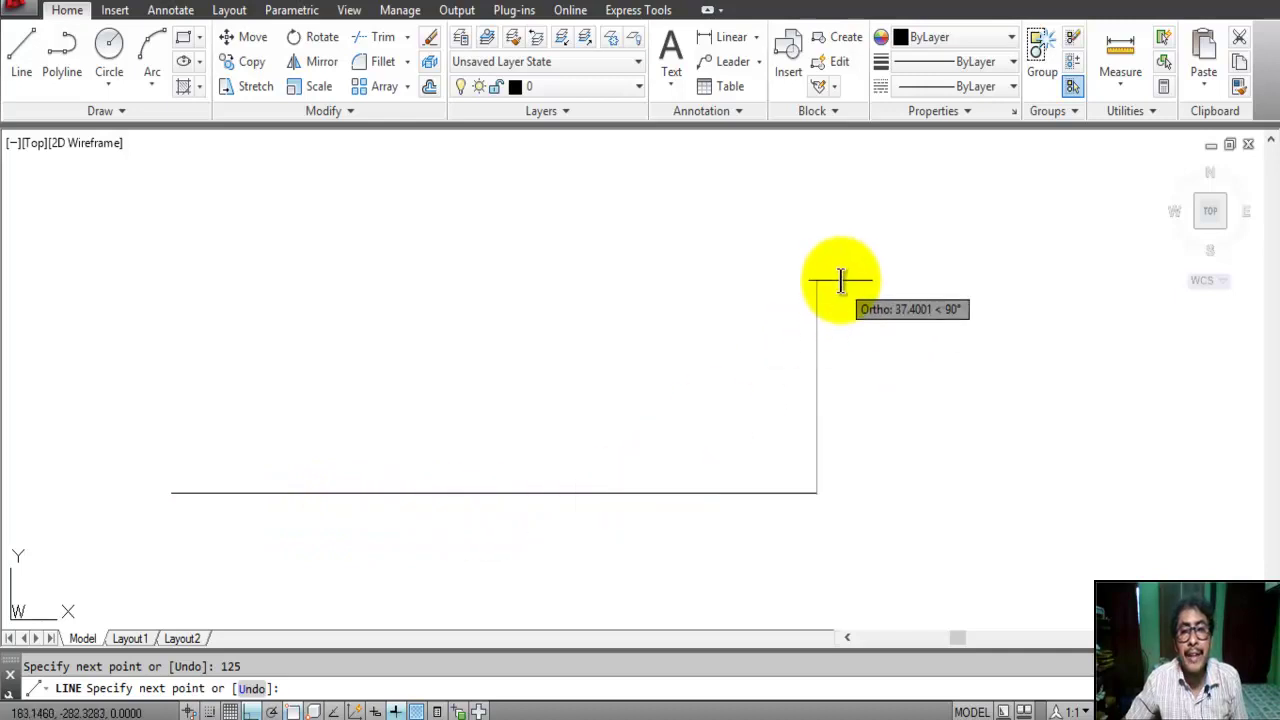
middle_click_drag(794, 291, 910, 293)
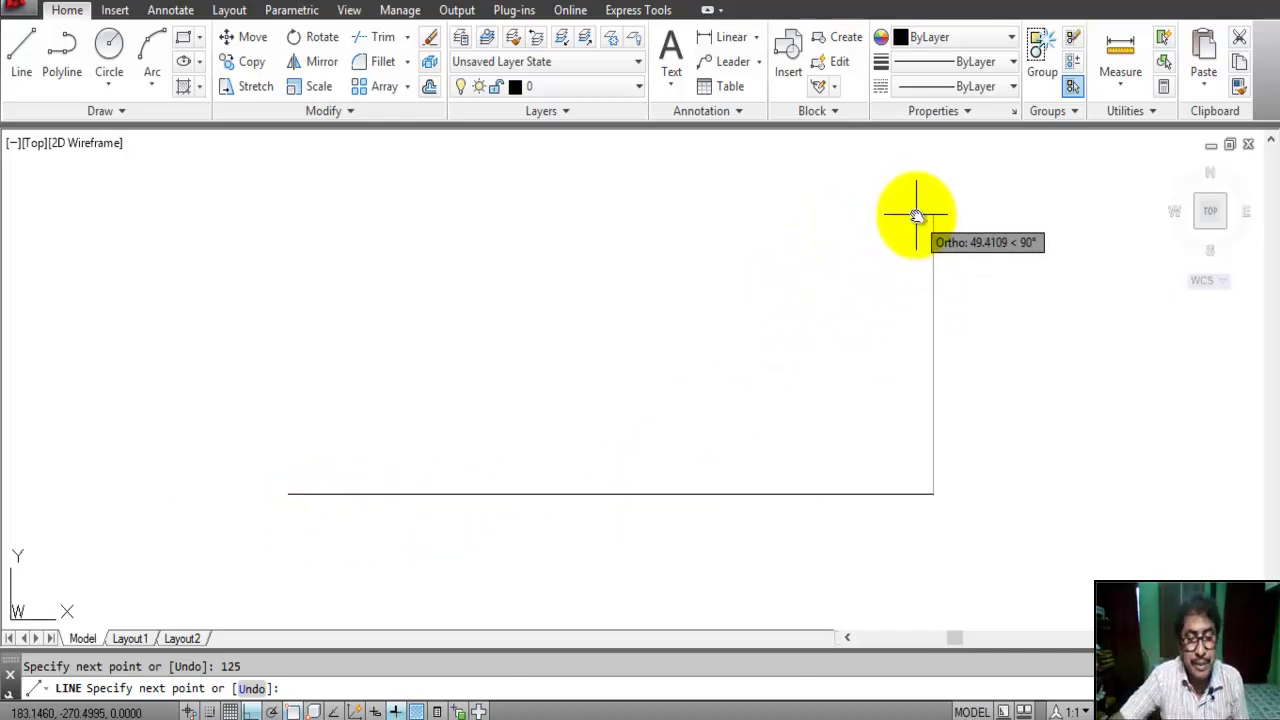
type("65")
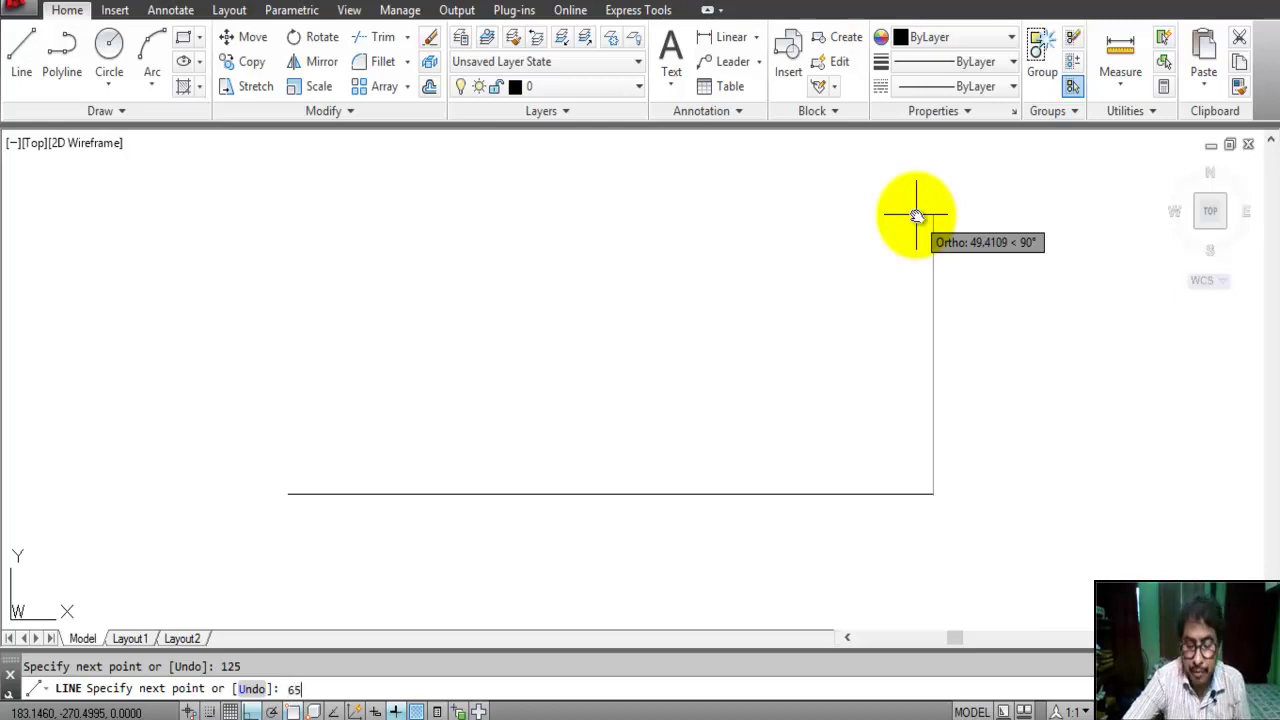
key("Return")
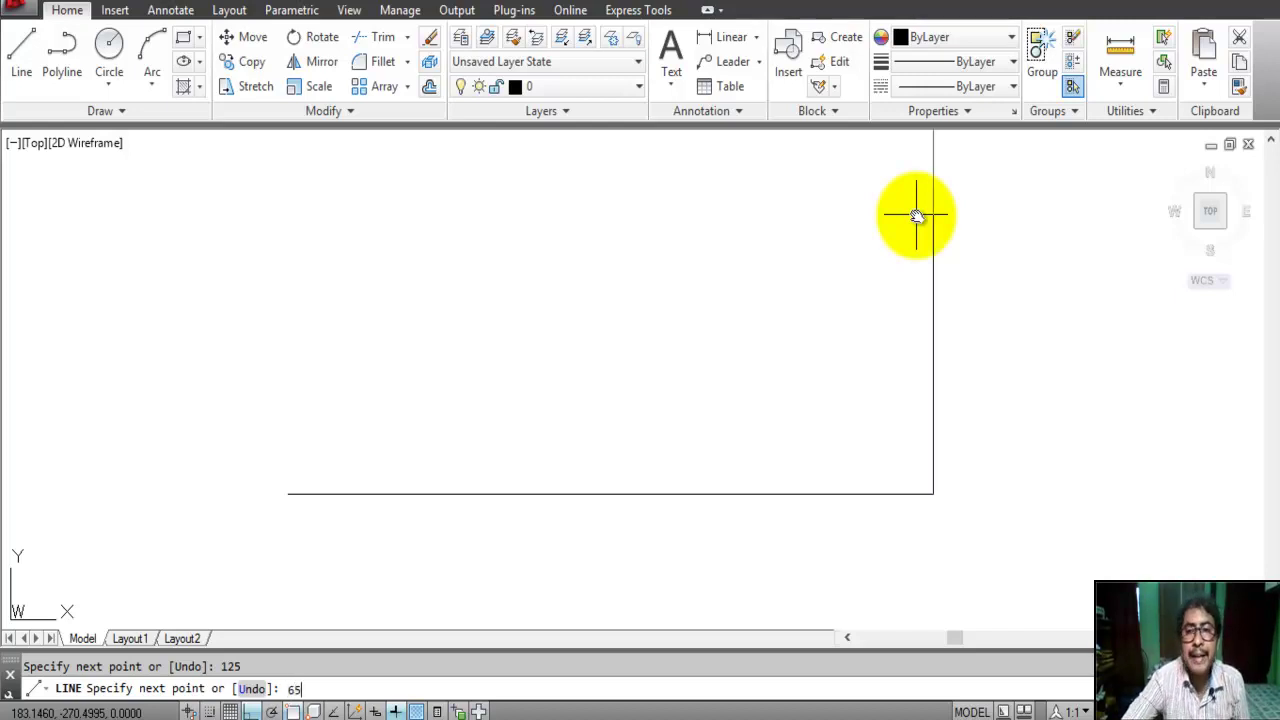
Draw the top edge 125 units to the left and close the outline back to its starting point
middle_click_drag(733, 260, 737, 309)
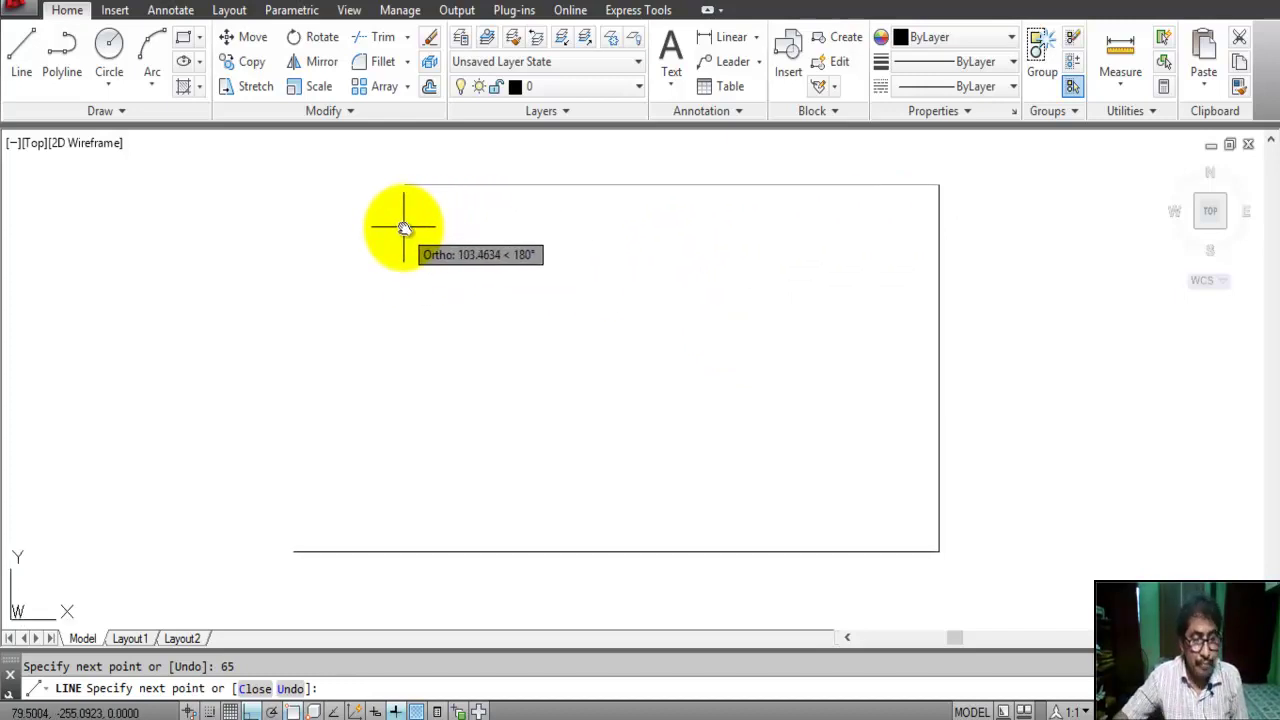
type("1")
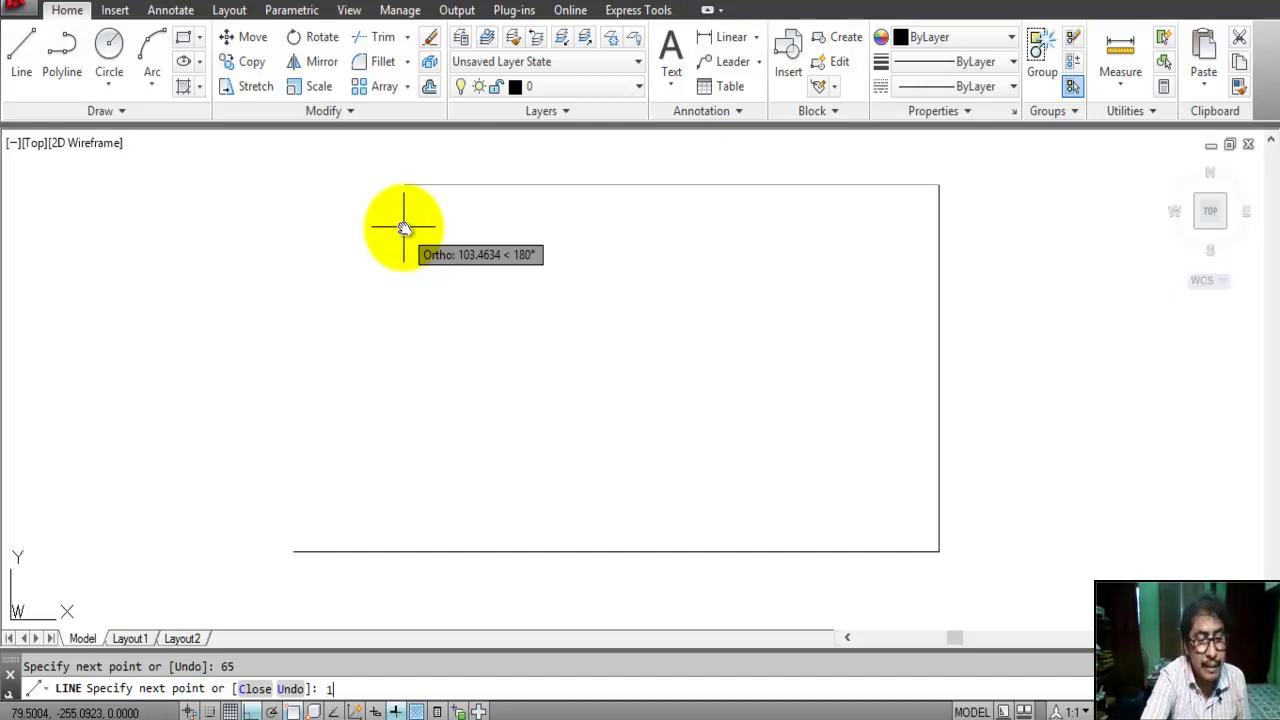
type("25")
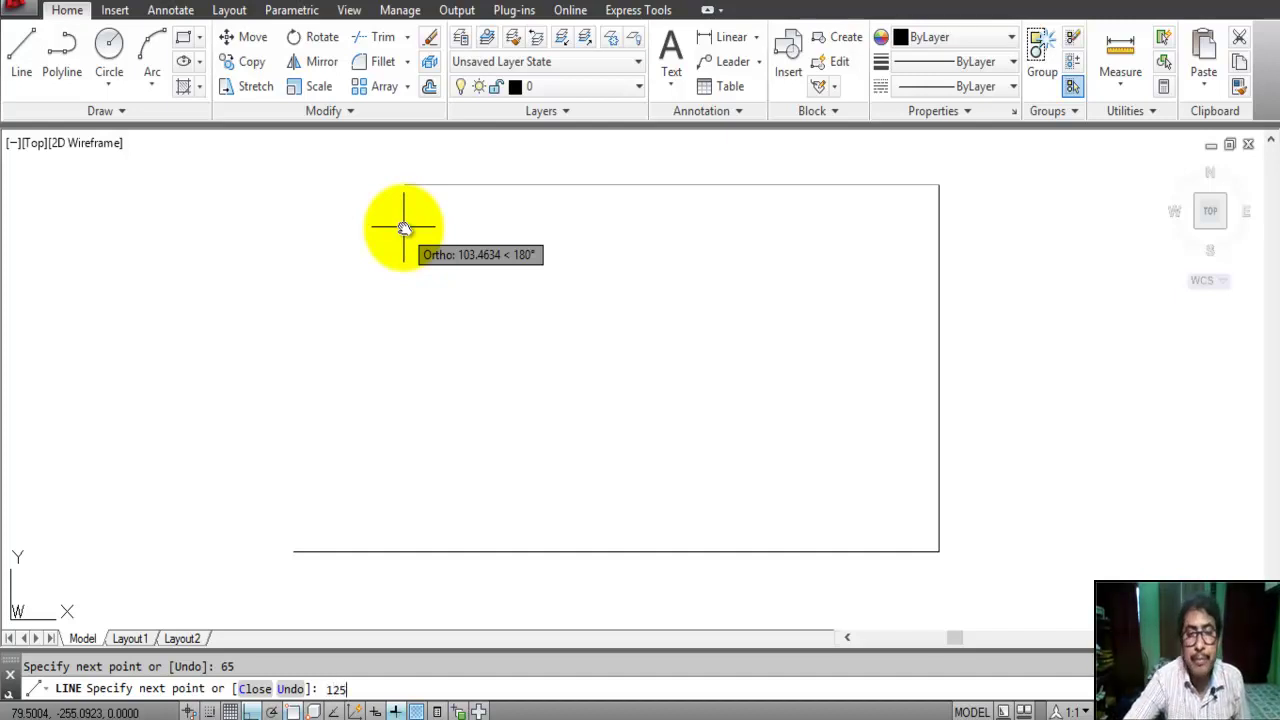
key("Return")
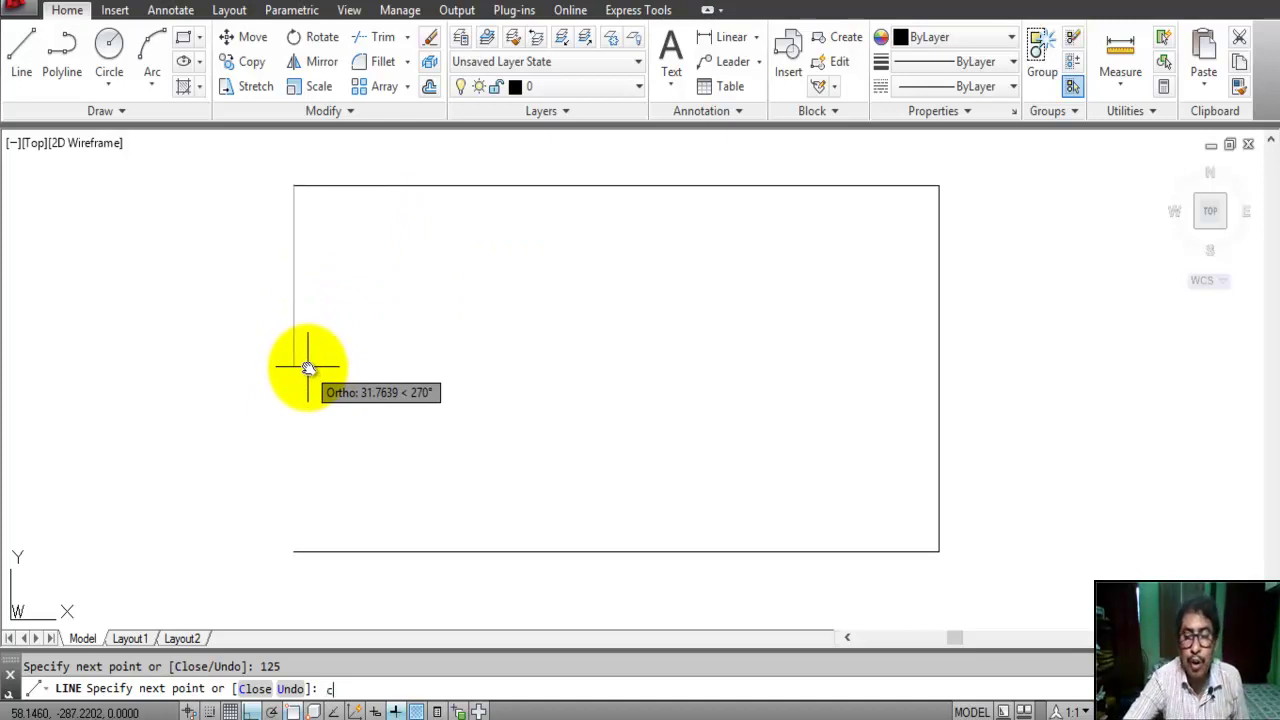
type("c")
key("Return")
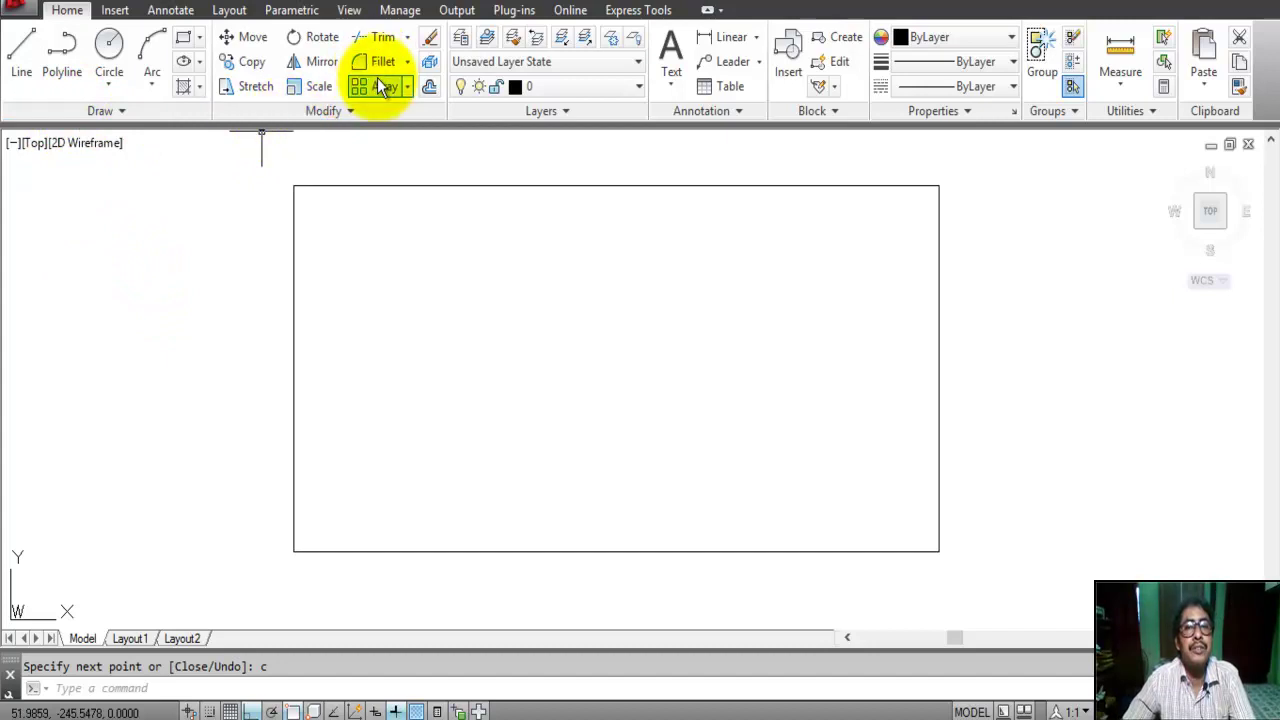
Offset the rectangle's bottom edge and top edge 20 units inward
left_click(429, 88)
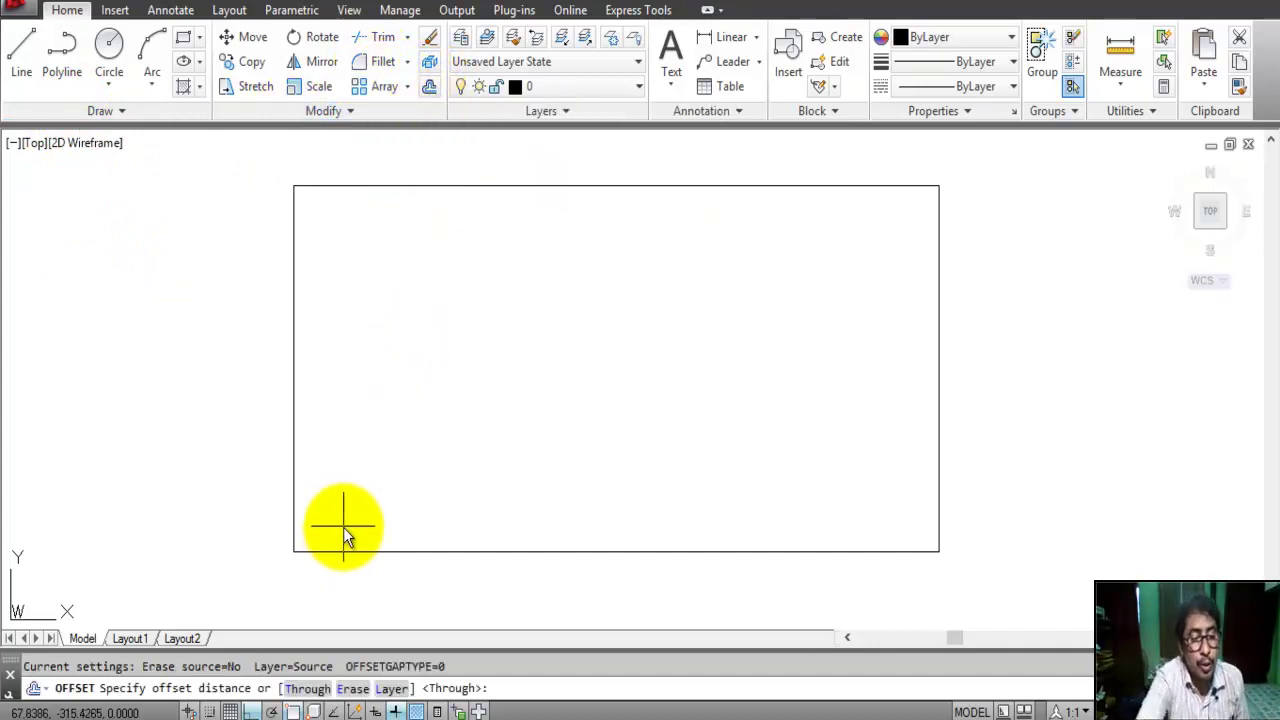
type("20")
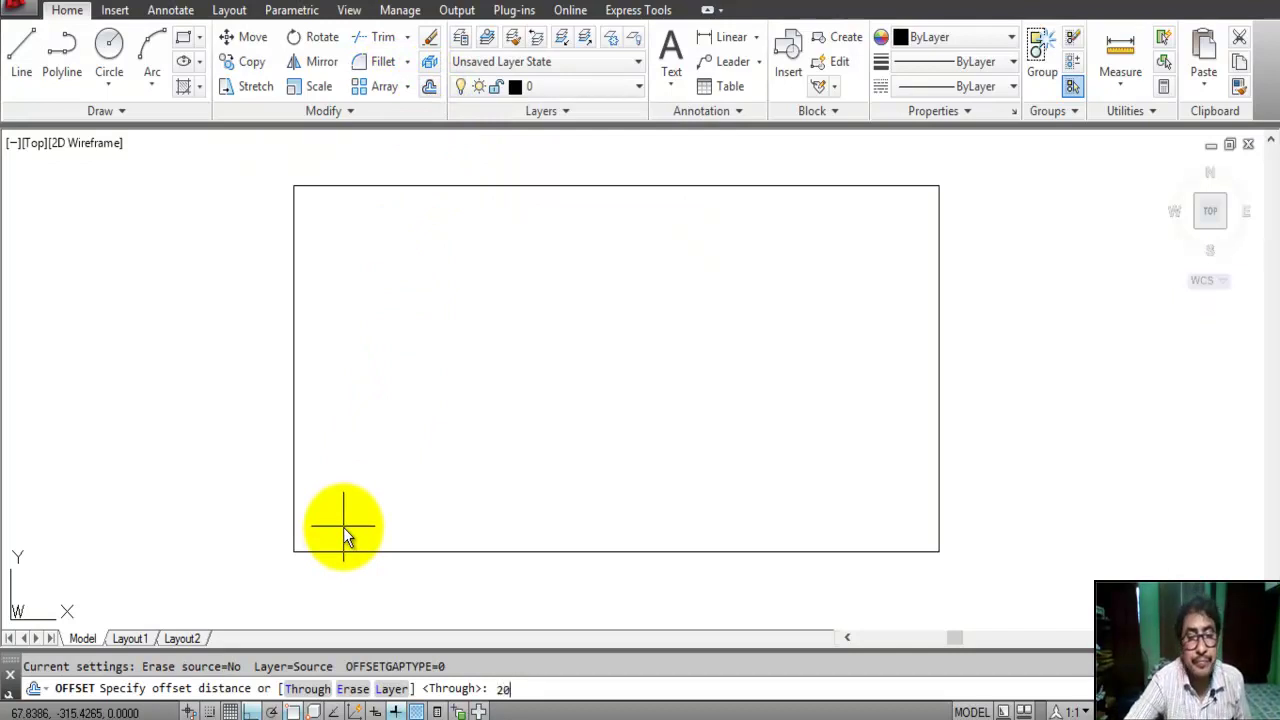
key("Return")
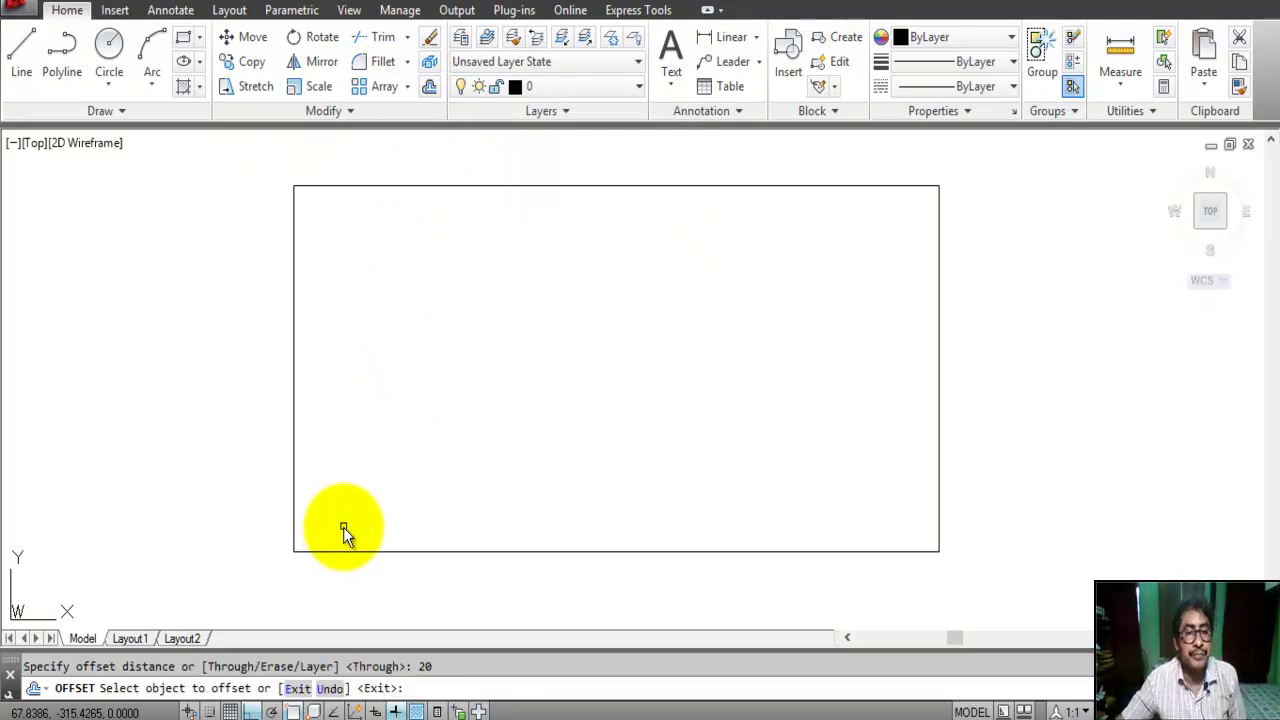
left_click(409, 551)
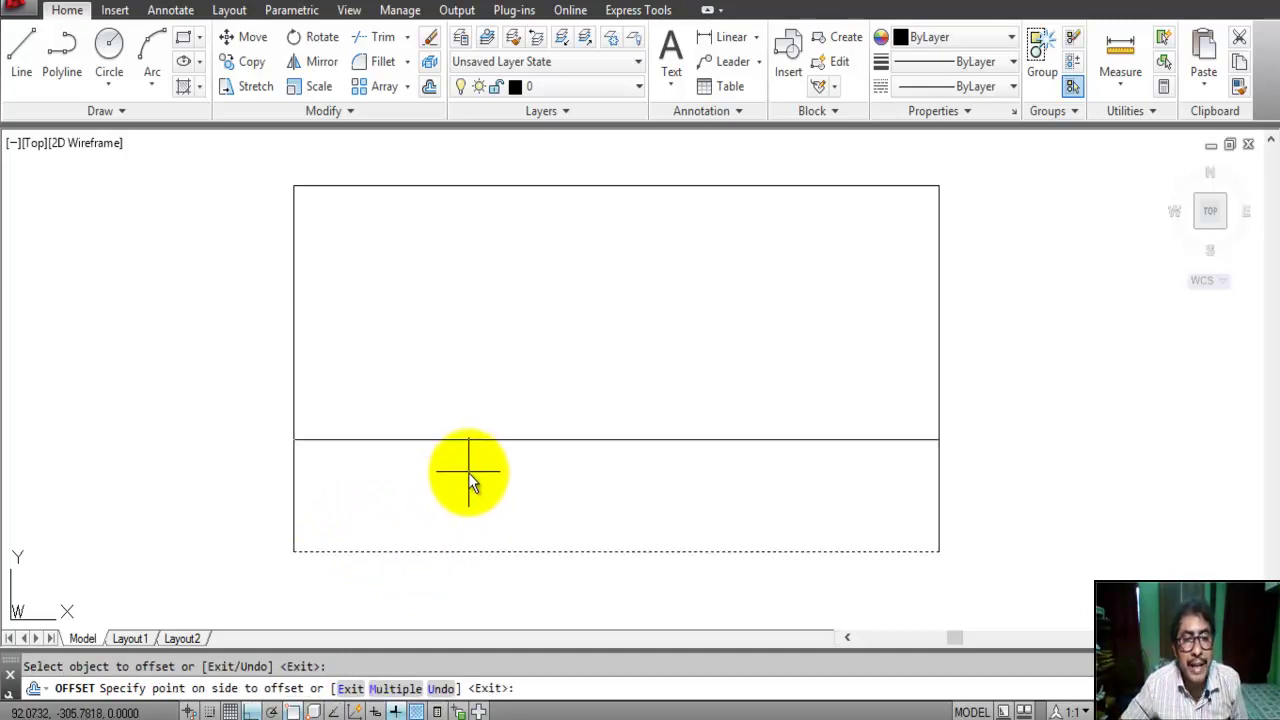
left_click(469, 472)
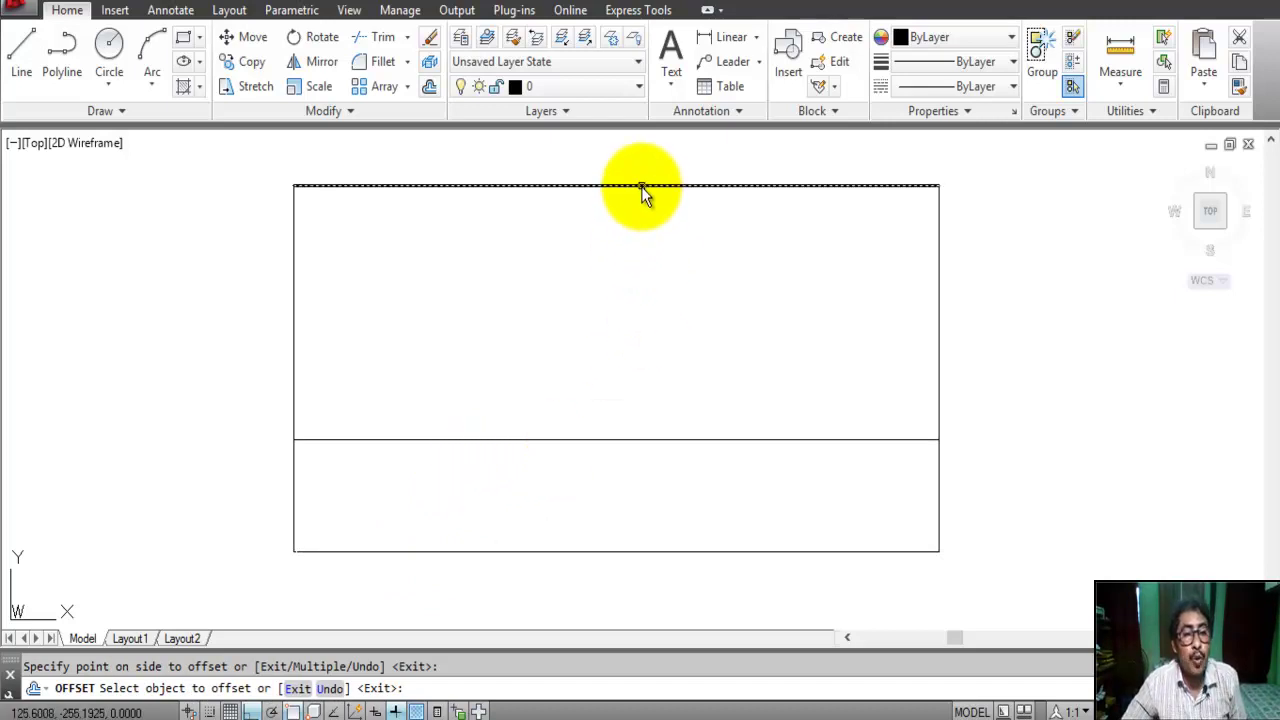
left_click(641, 190)
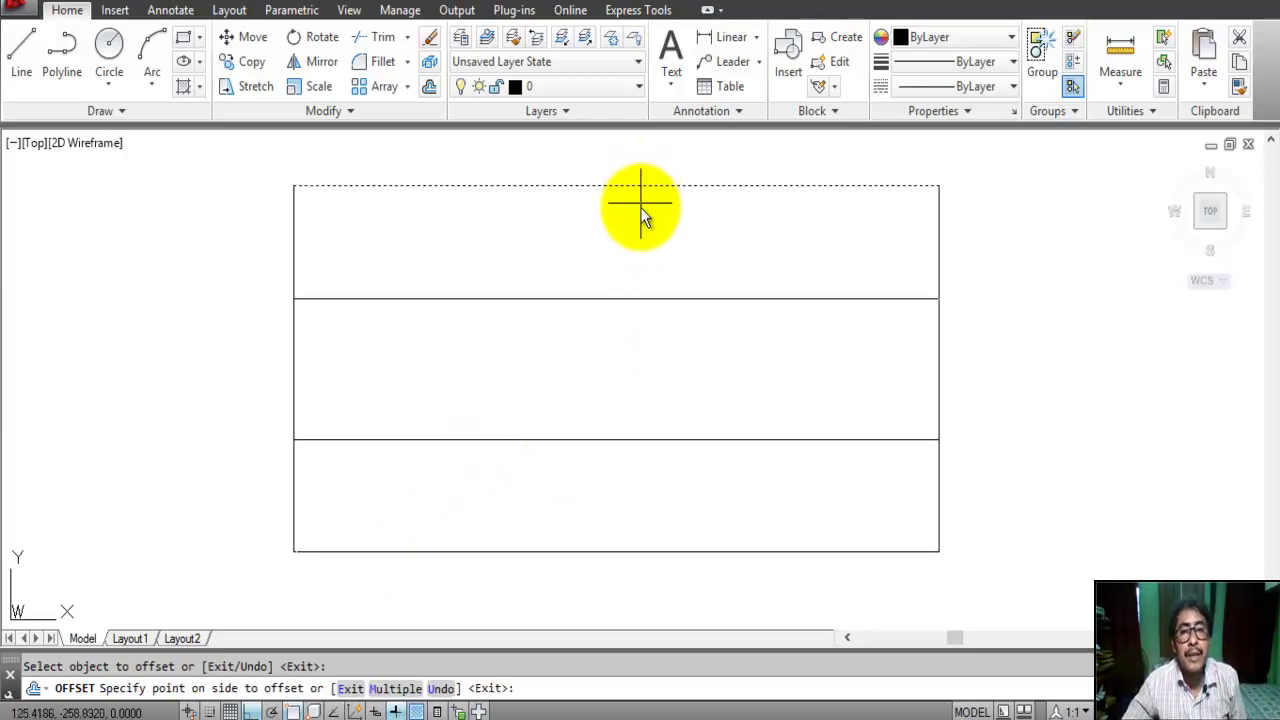
left_click(625, 337)
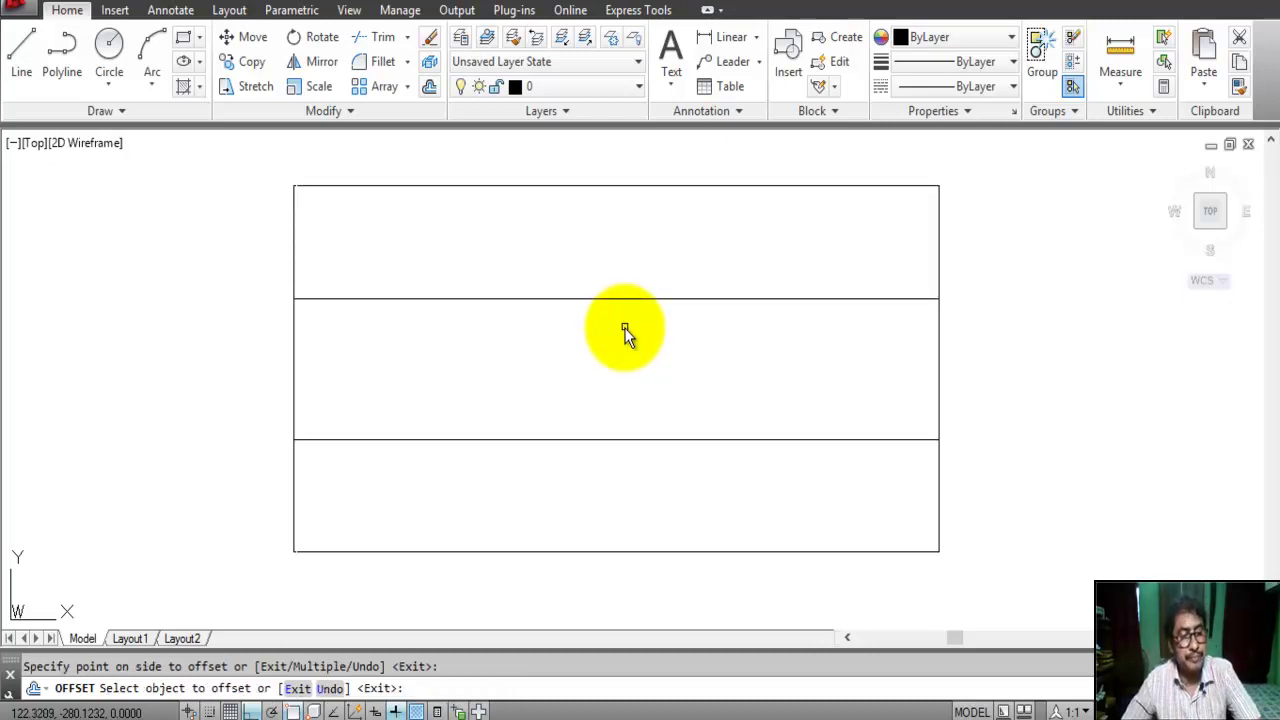
key("Escape")
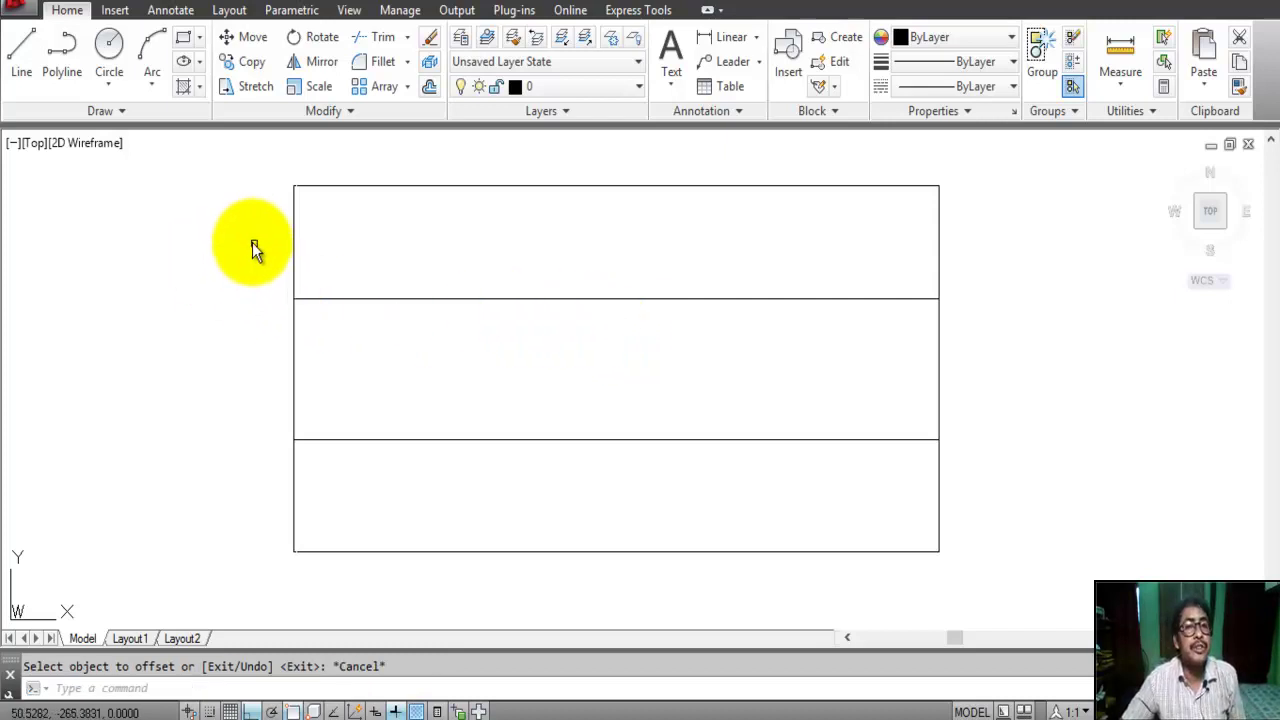
Offset the rectangle's left edge 30 units to the right
left_click(428, 88)
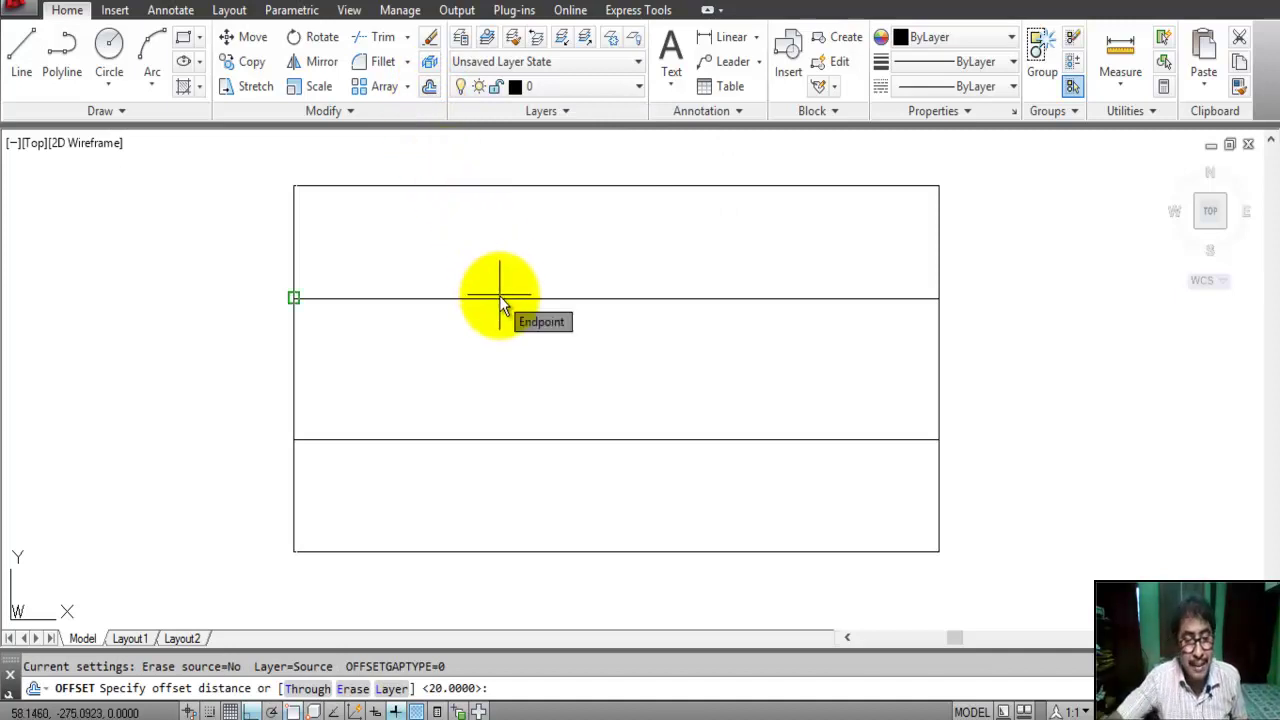
type("30")
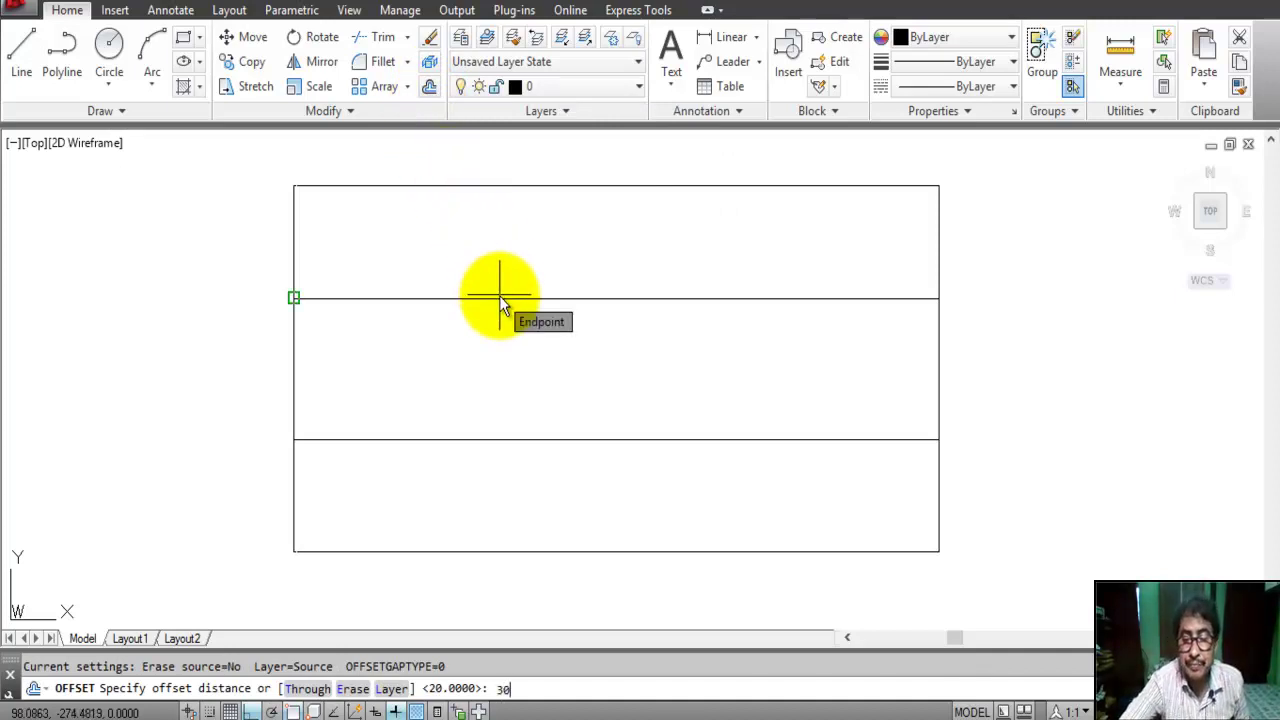
key("Return")
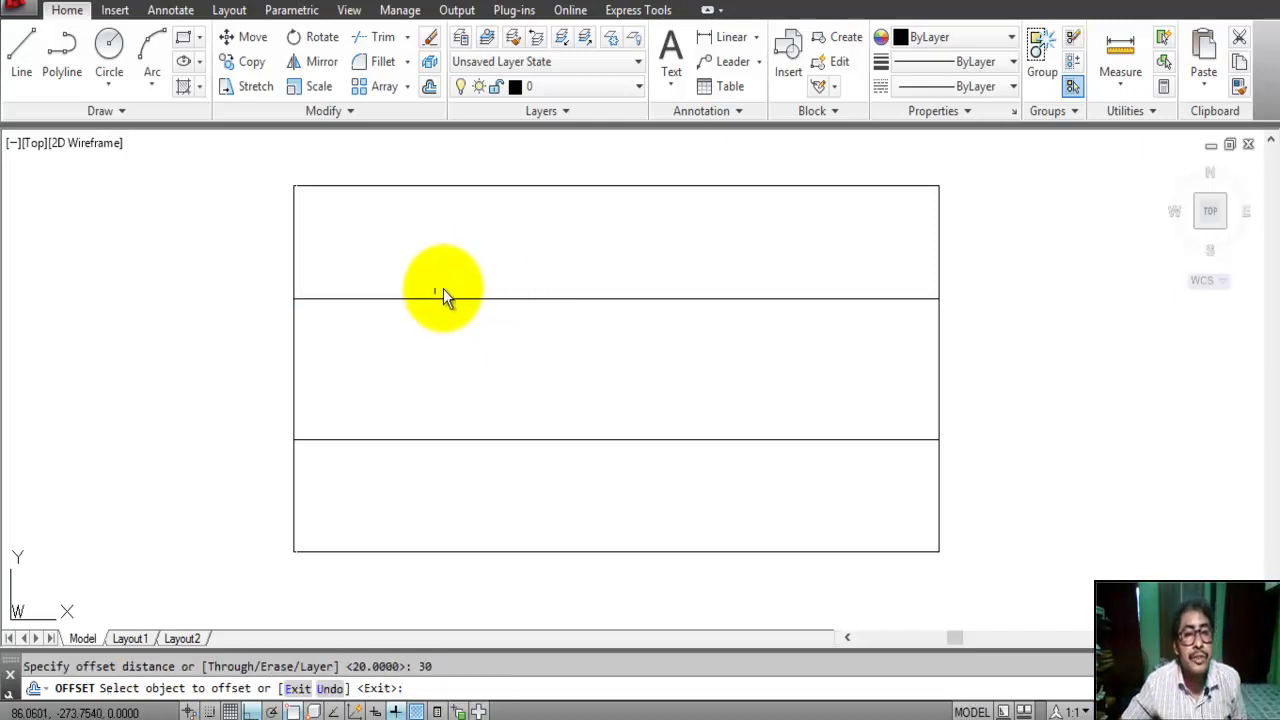
left_click(294, 350)
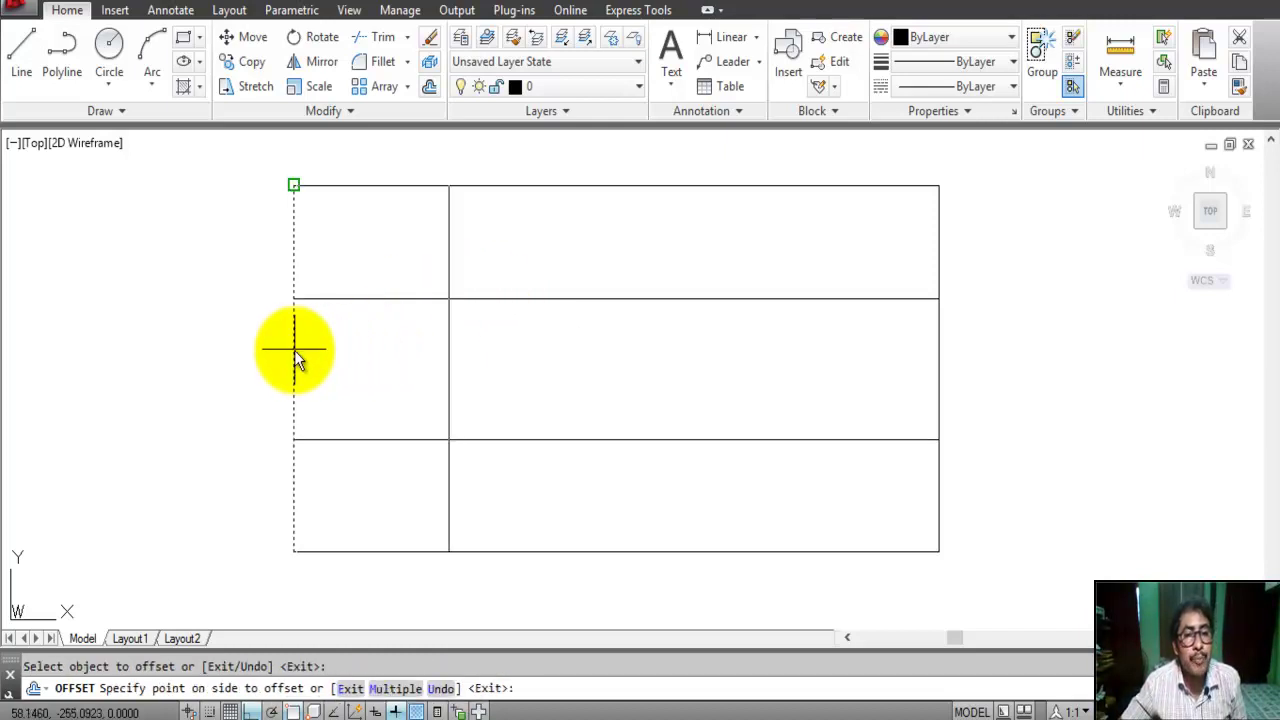
left_click(493, 382)
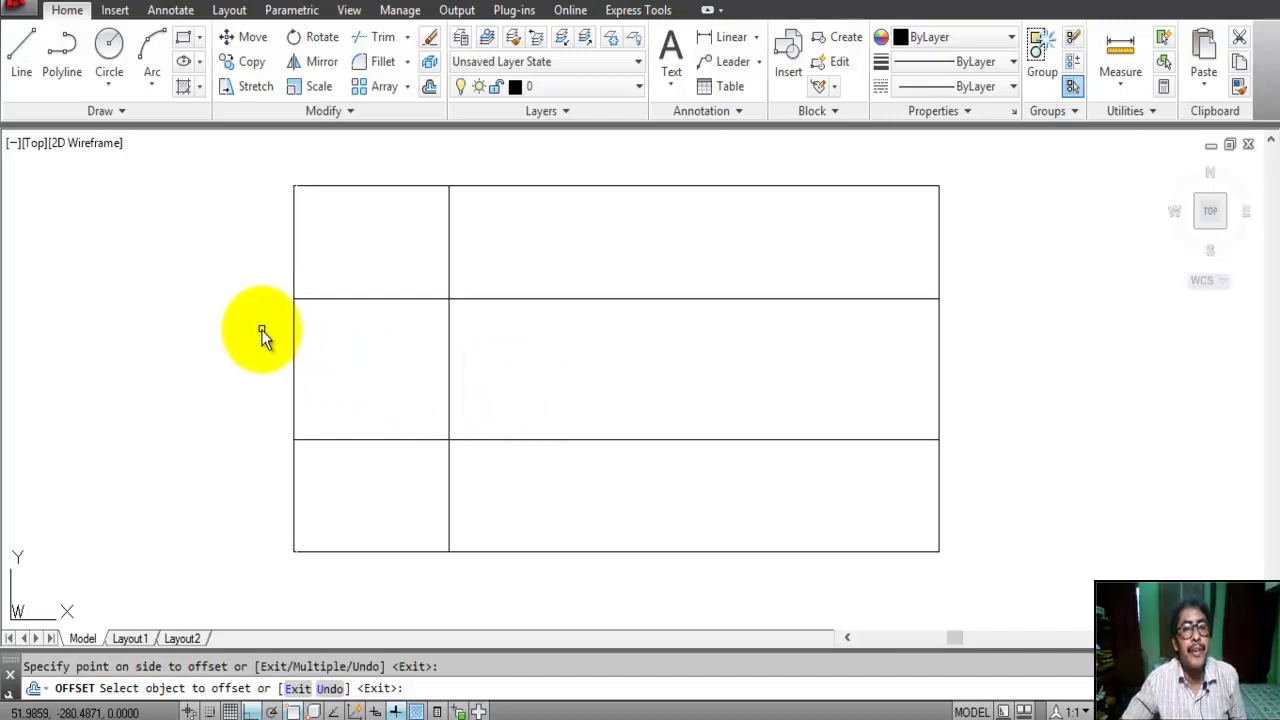
key("Escape")
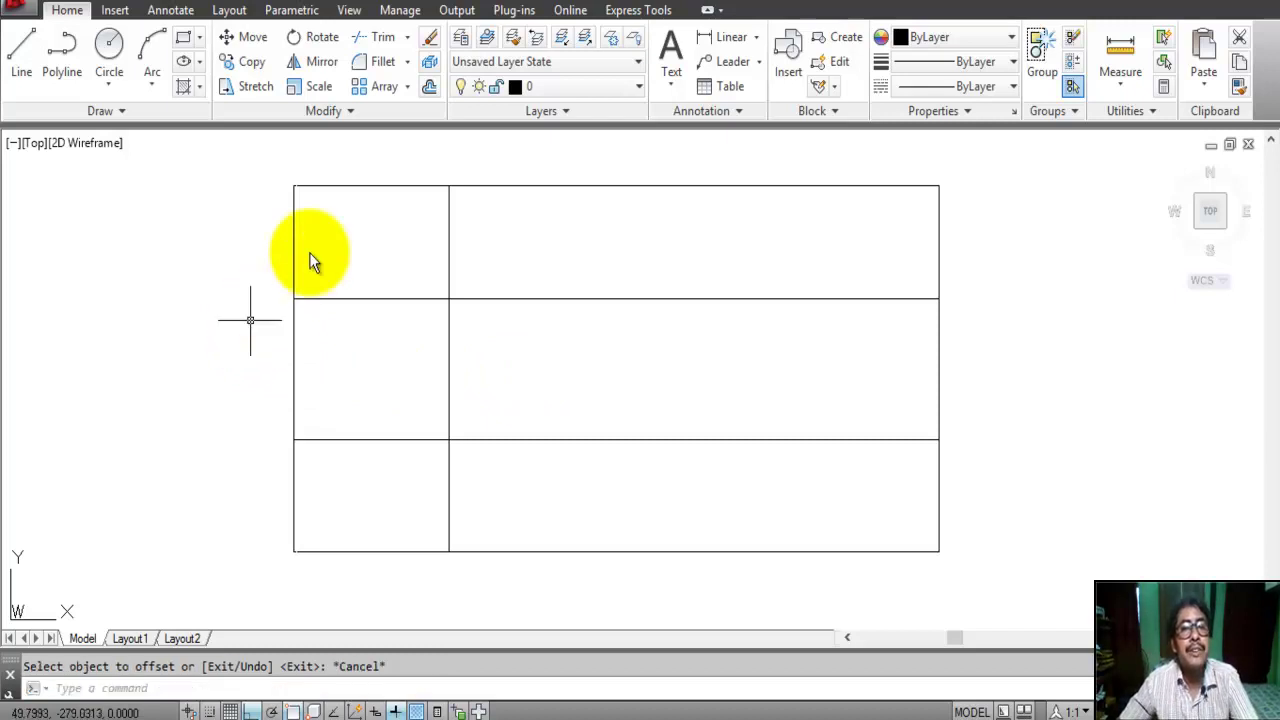
Offset the inner vertical line 55 units to the right
left_click(429, 87)
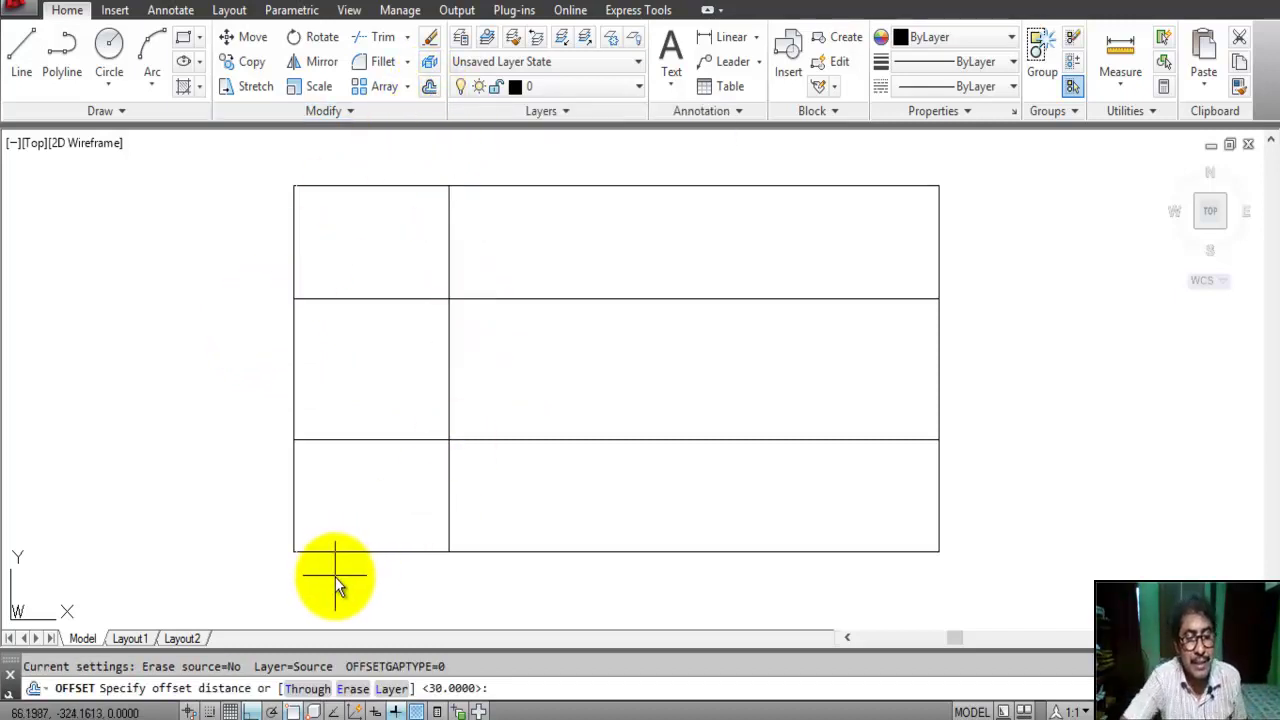
type("55")
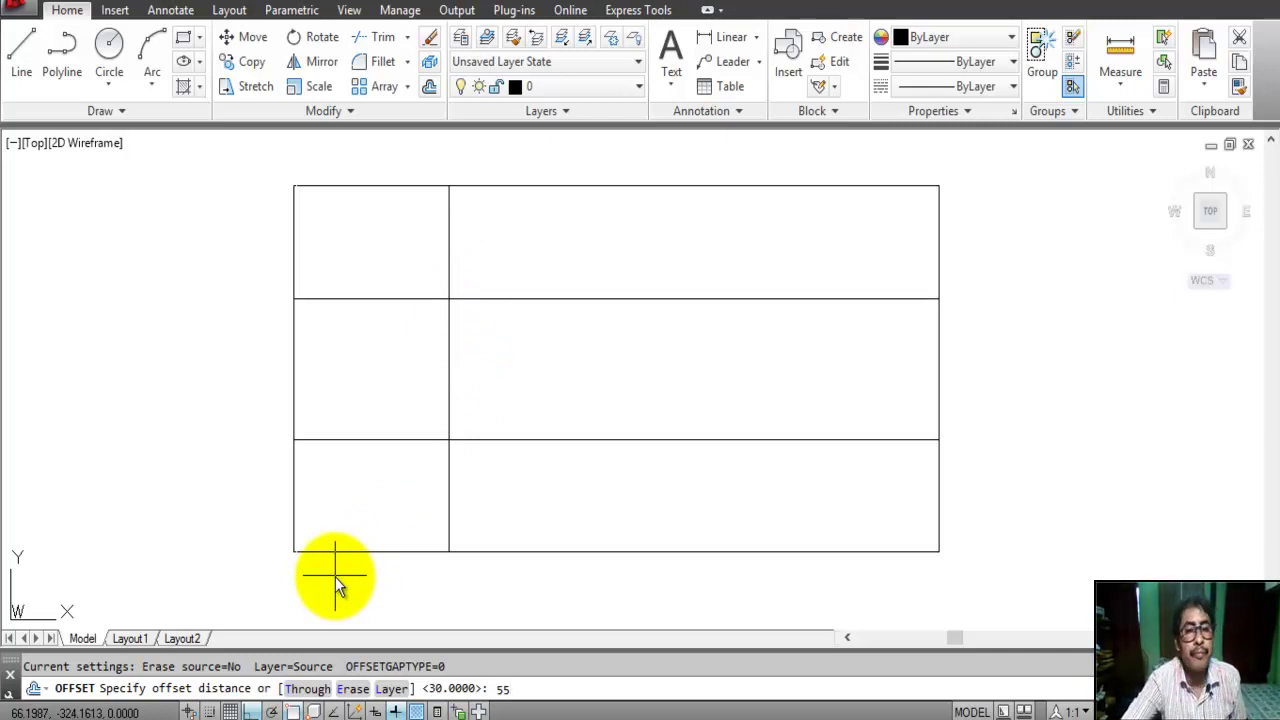
key("Return")
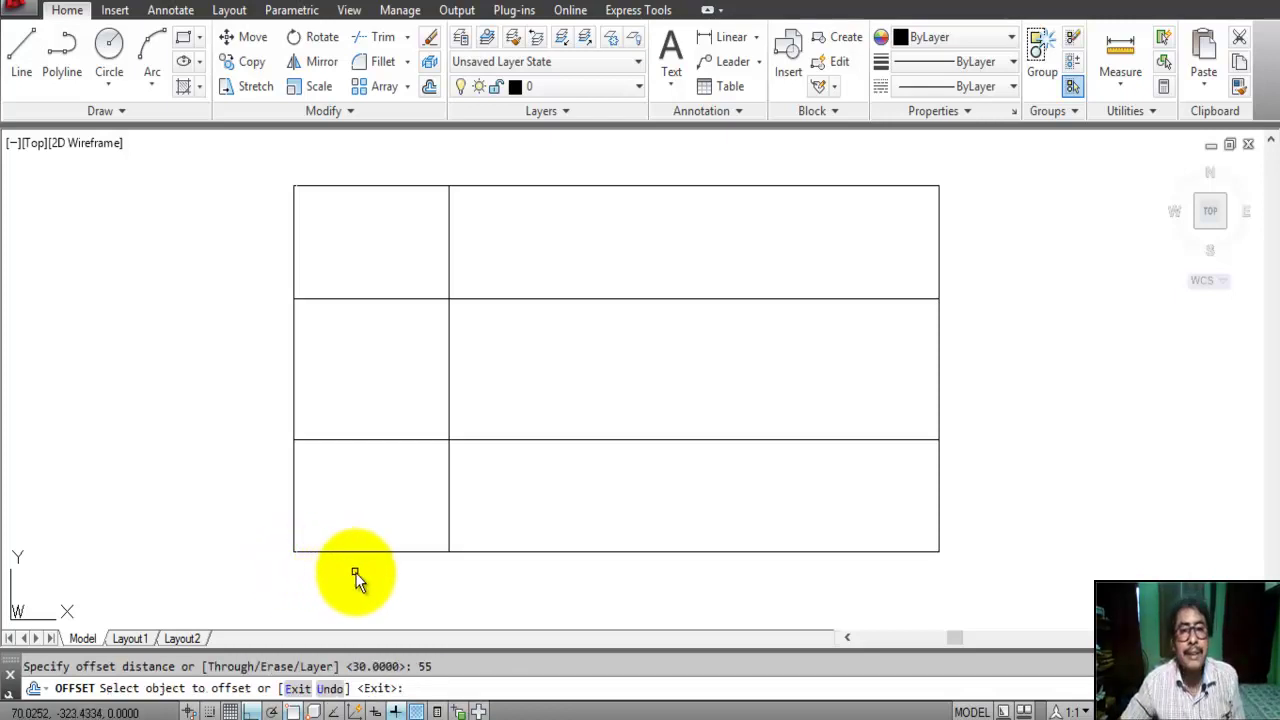
left_click(449, 386)
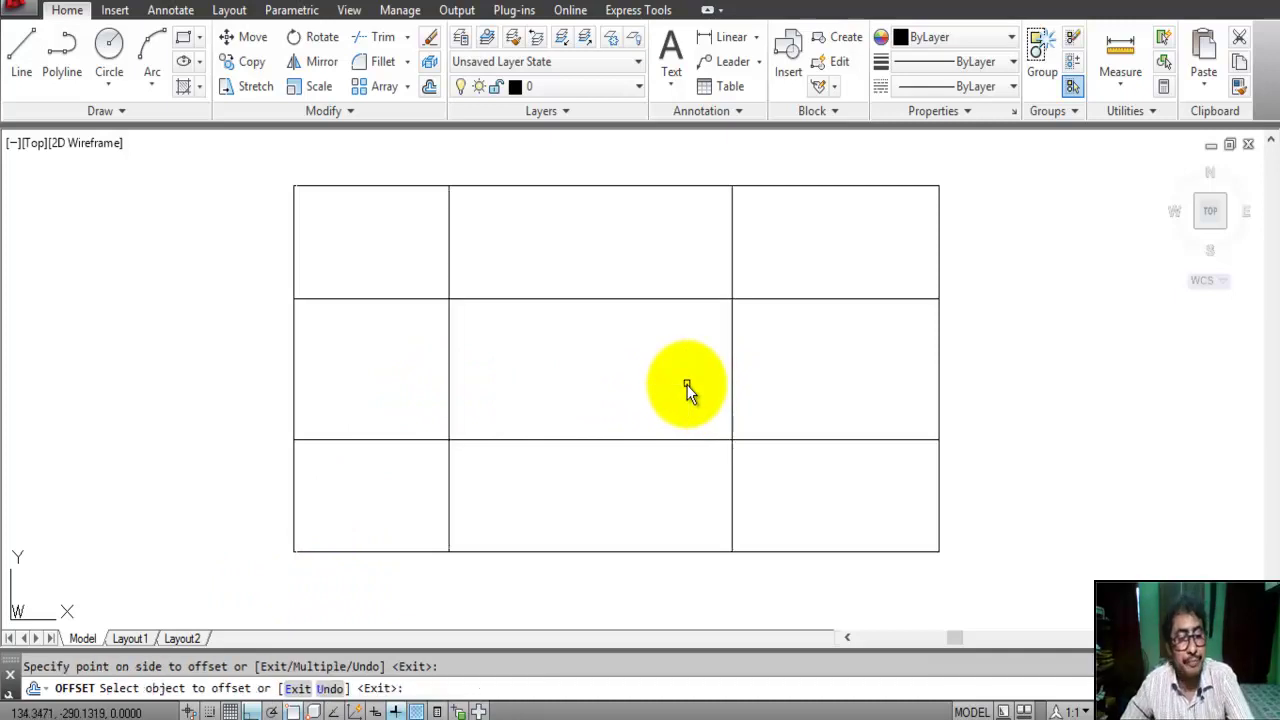
key("Escape")
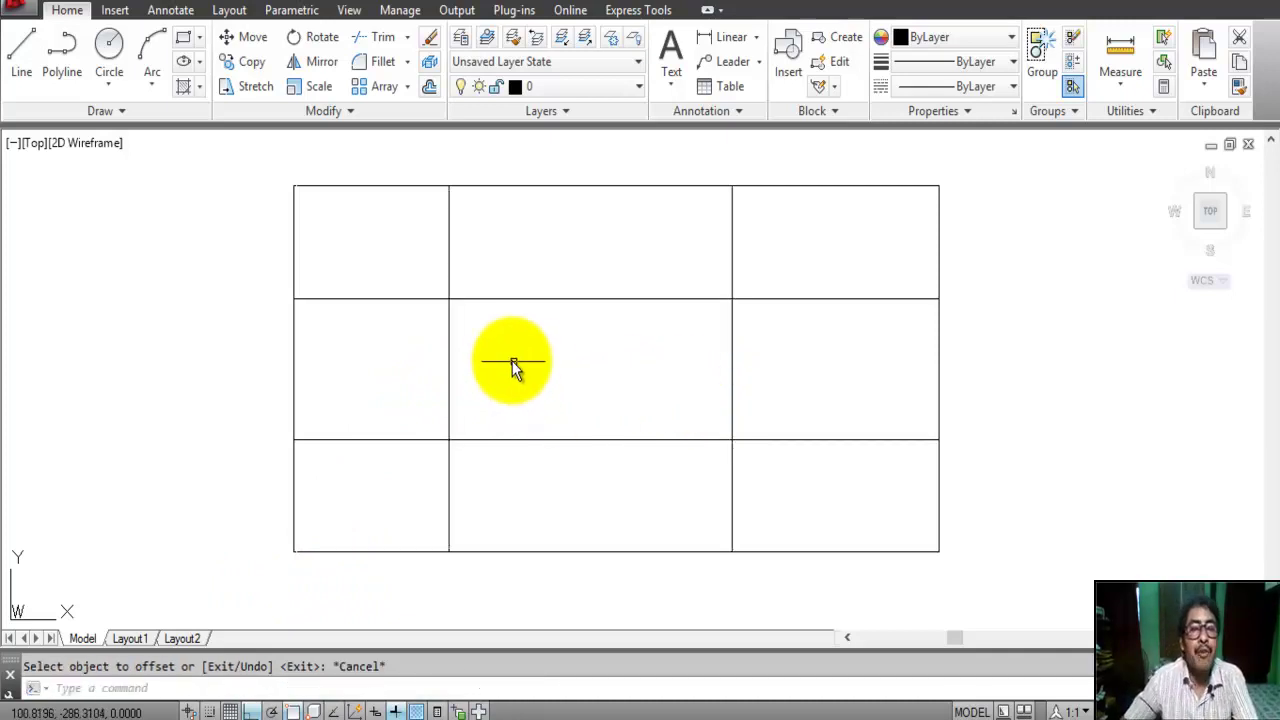
Draw a horizontal centre line from the midpoint of the rectangle's left edge to the midpoint of its right edge
left_click(21, 55)
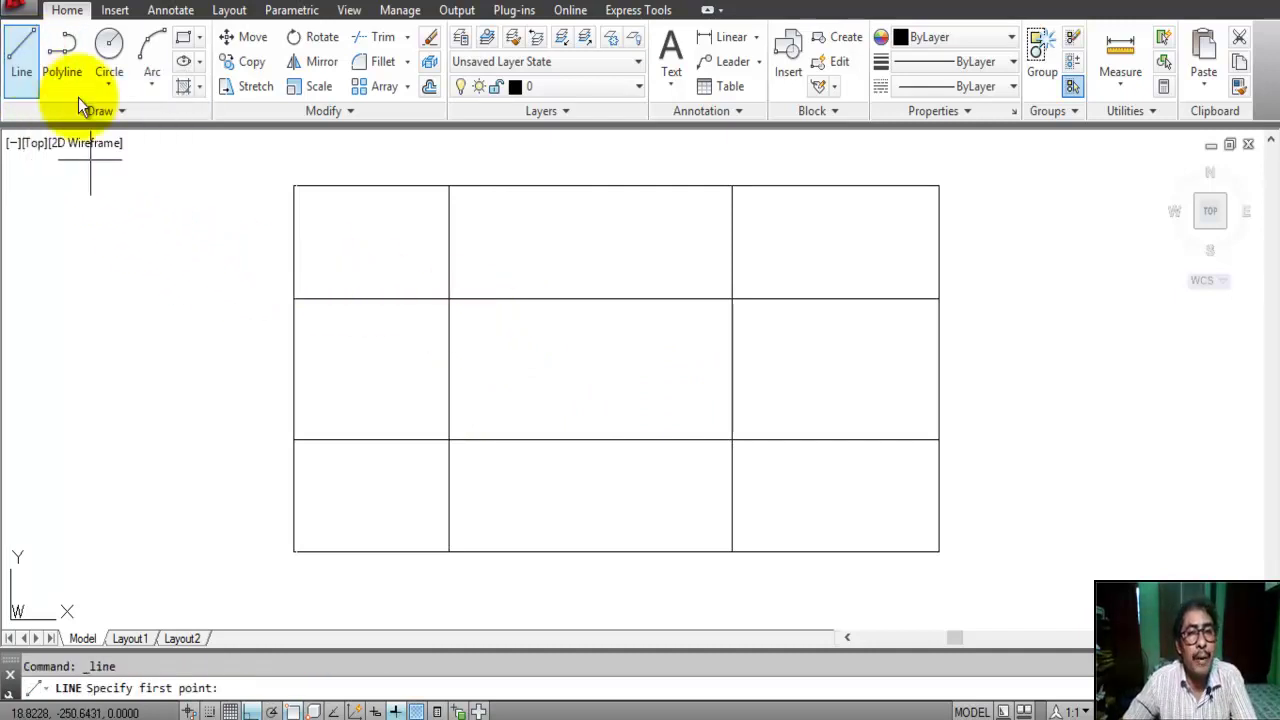
right_click(545, 344, "shift")
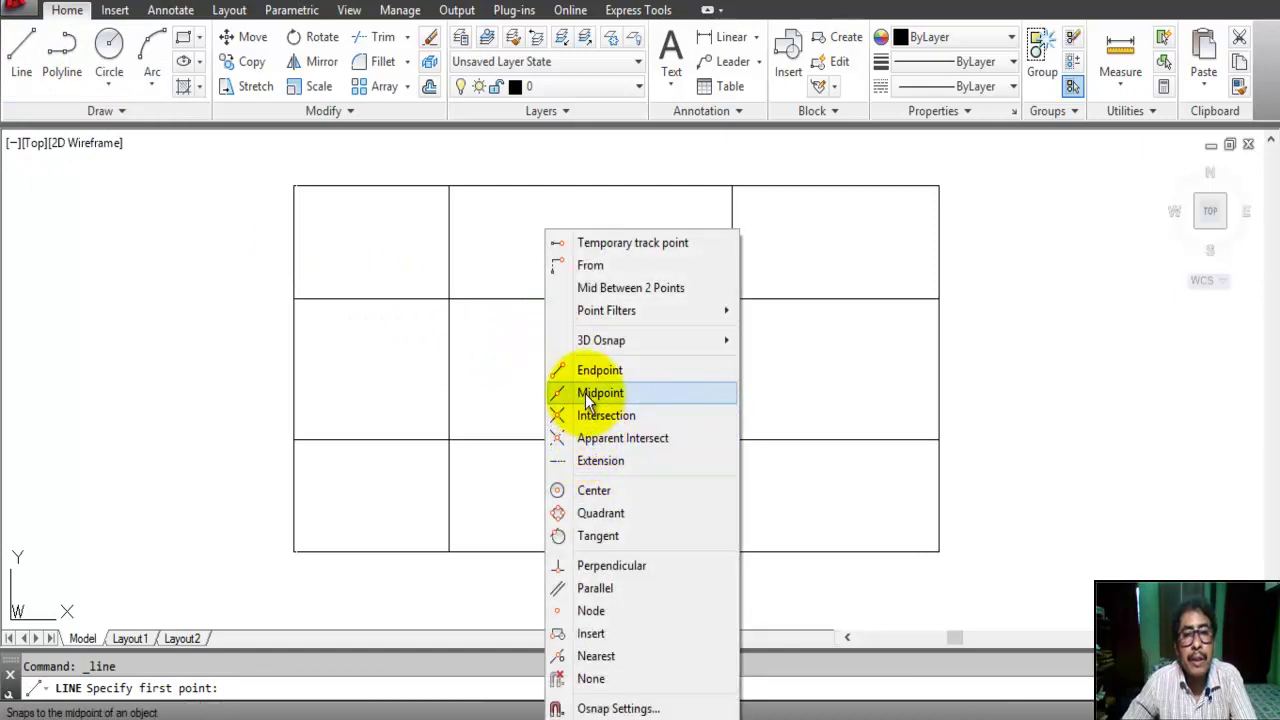
left_click(599, 393)
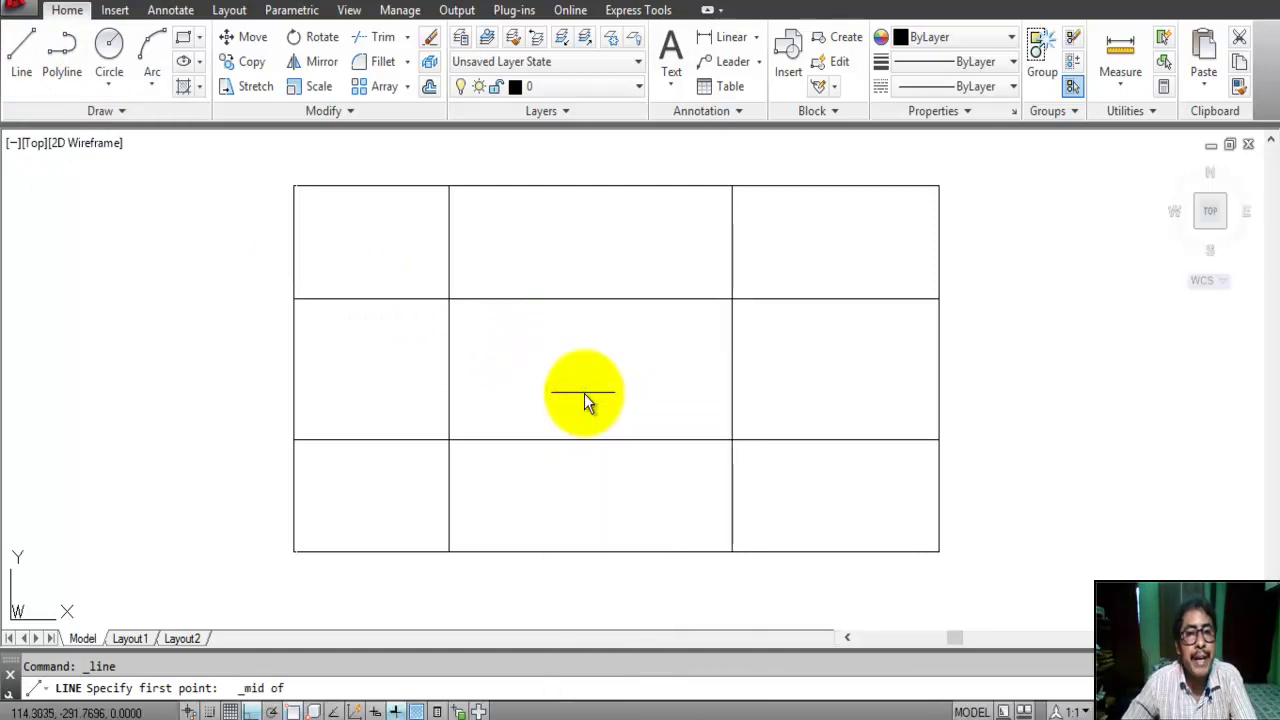
left_click(292, 373)
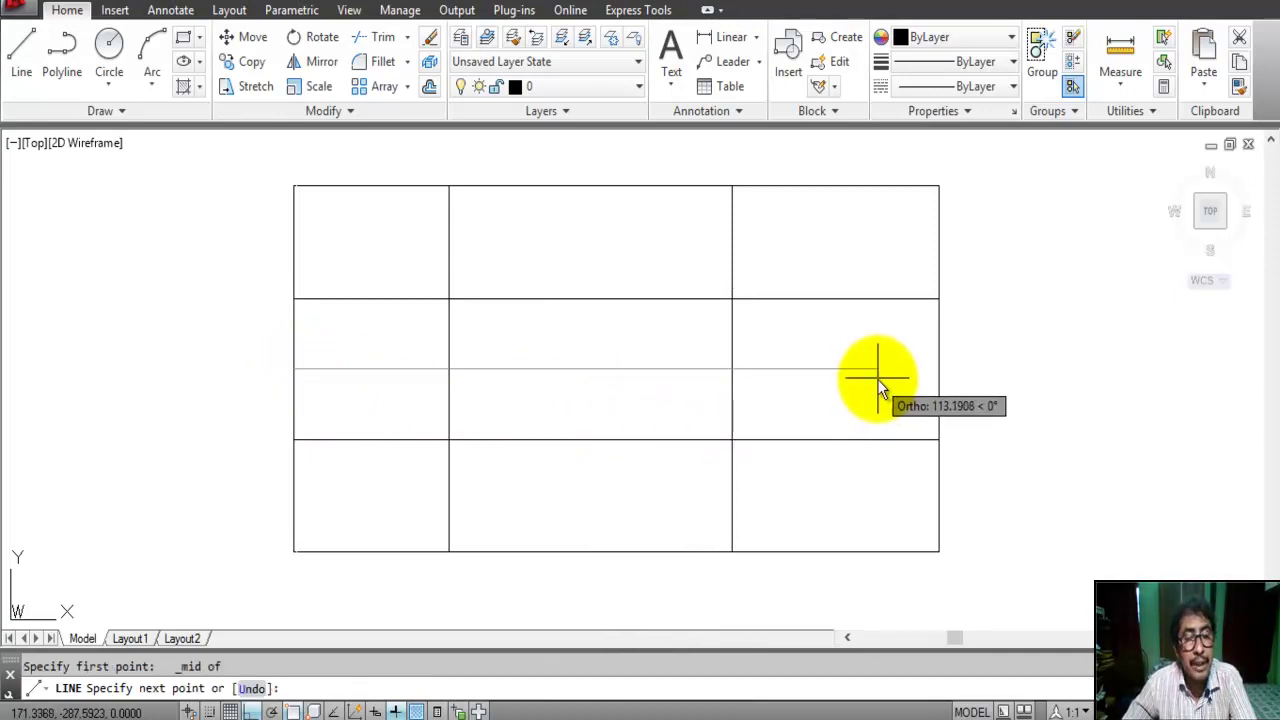
right_click(831, 370, "shift")
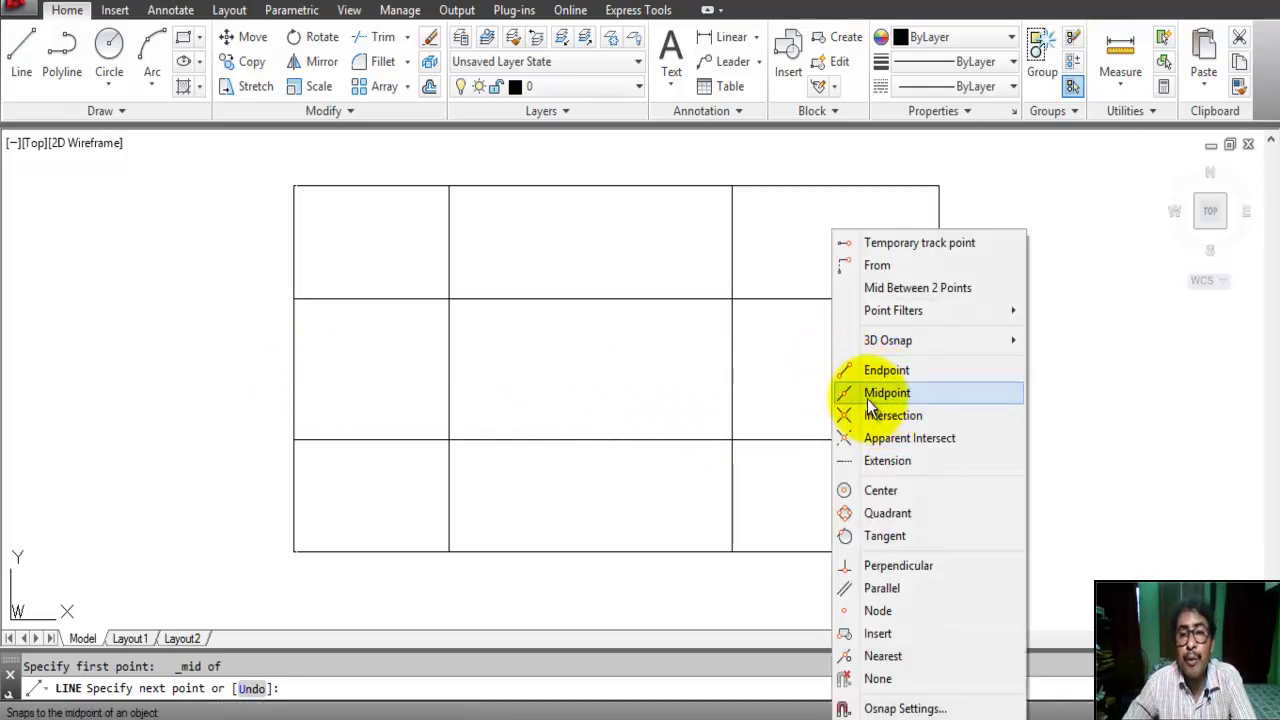
left_click(869, 394)
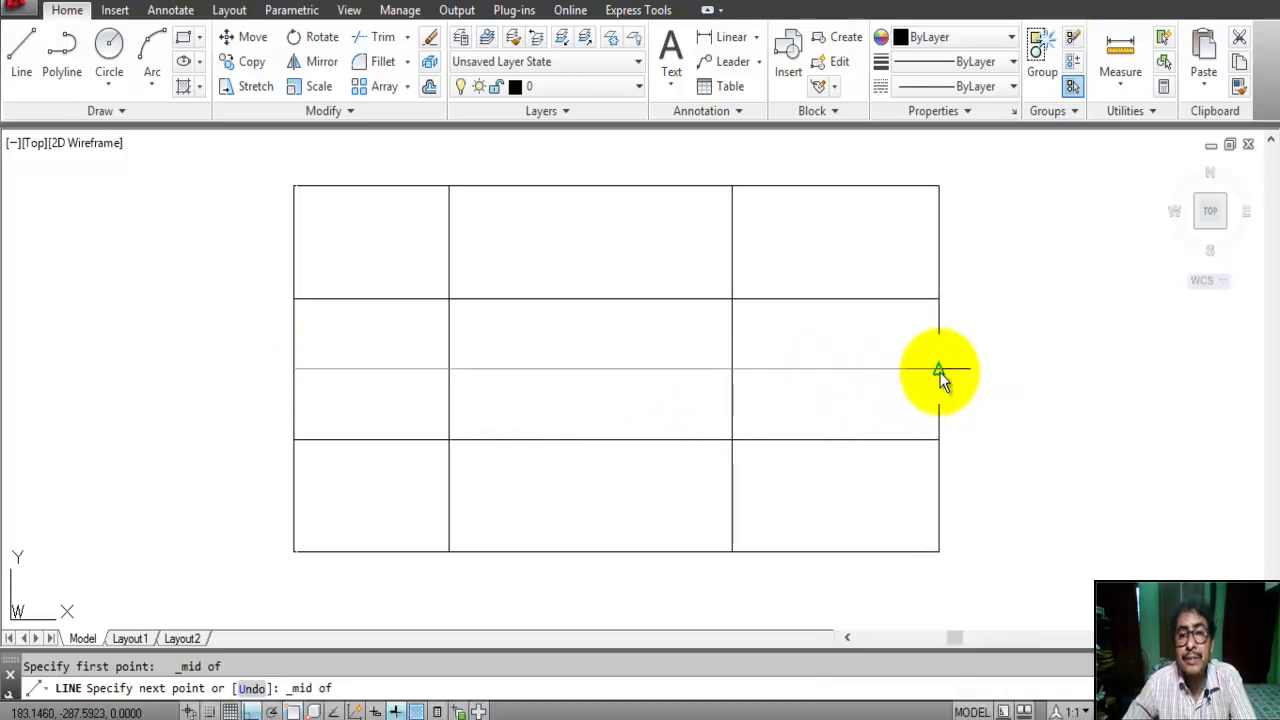
left_click(937, 371)
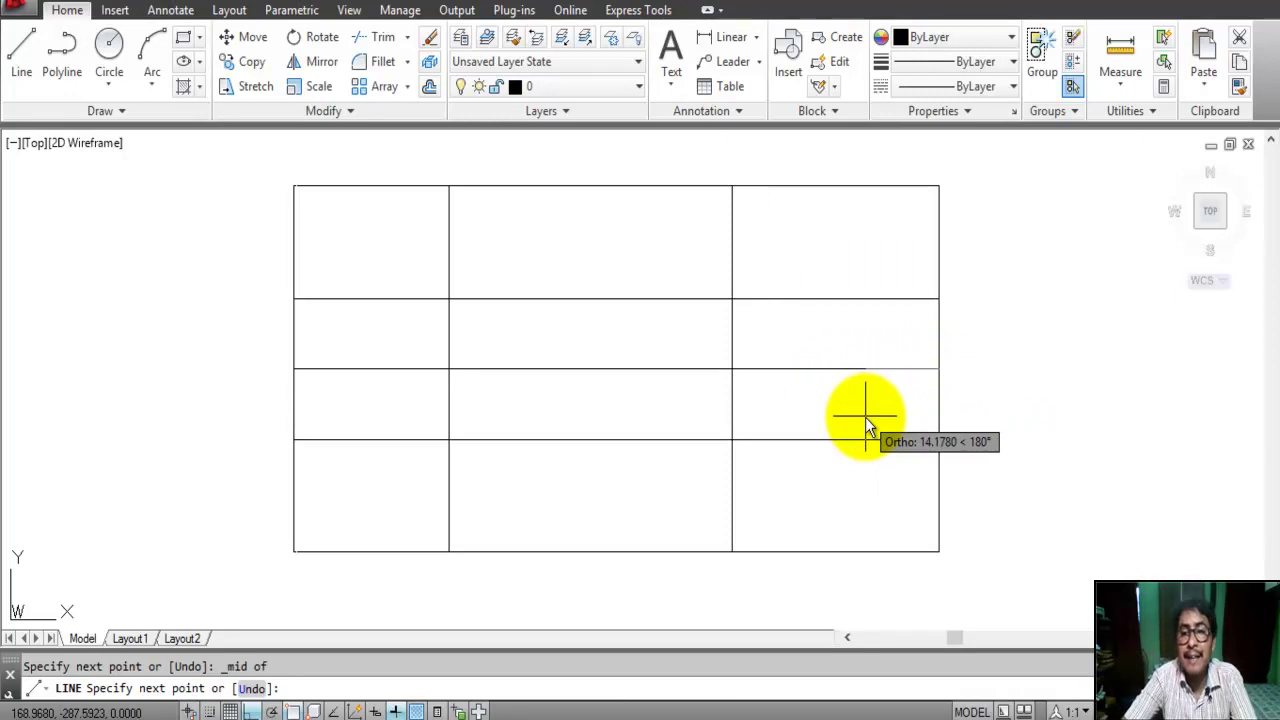
key("Return")
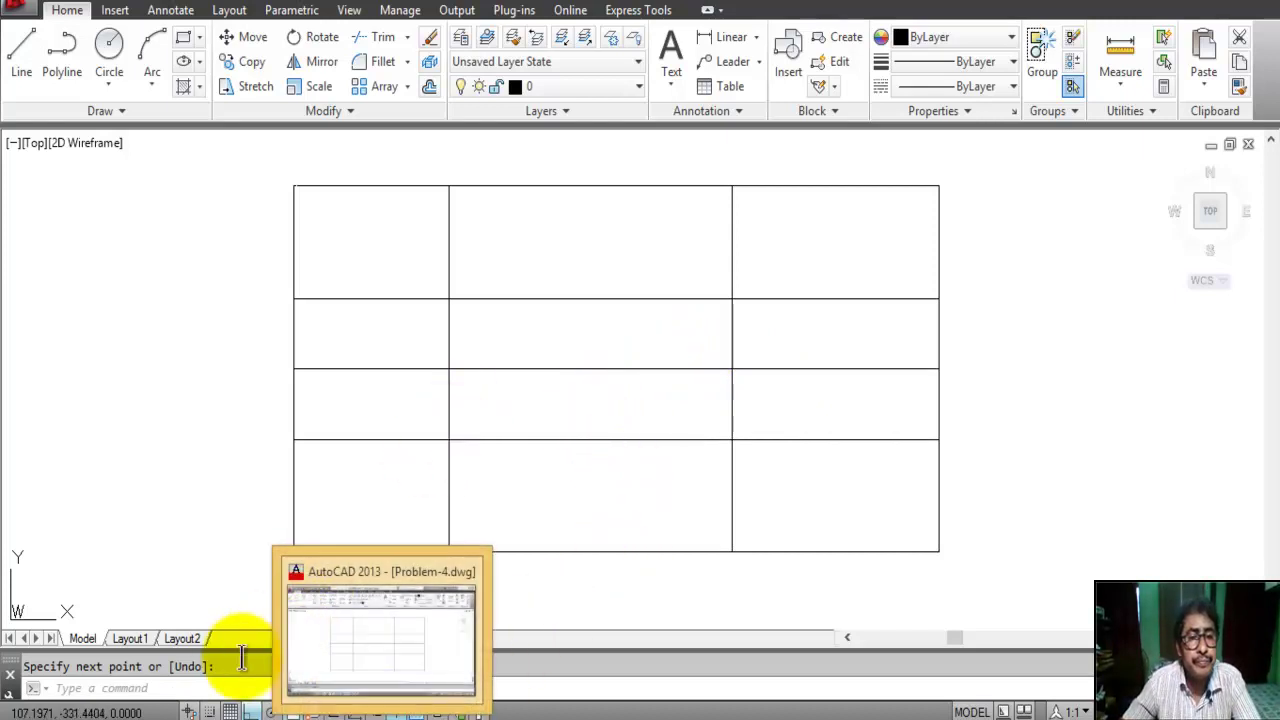
Select the inner vertical line nearest the left edge and try to stretch its upper end downward
left_click(449, 269)
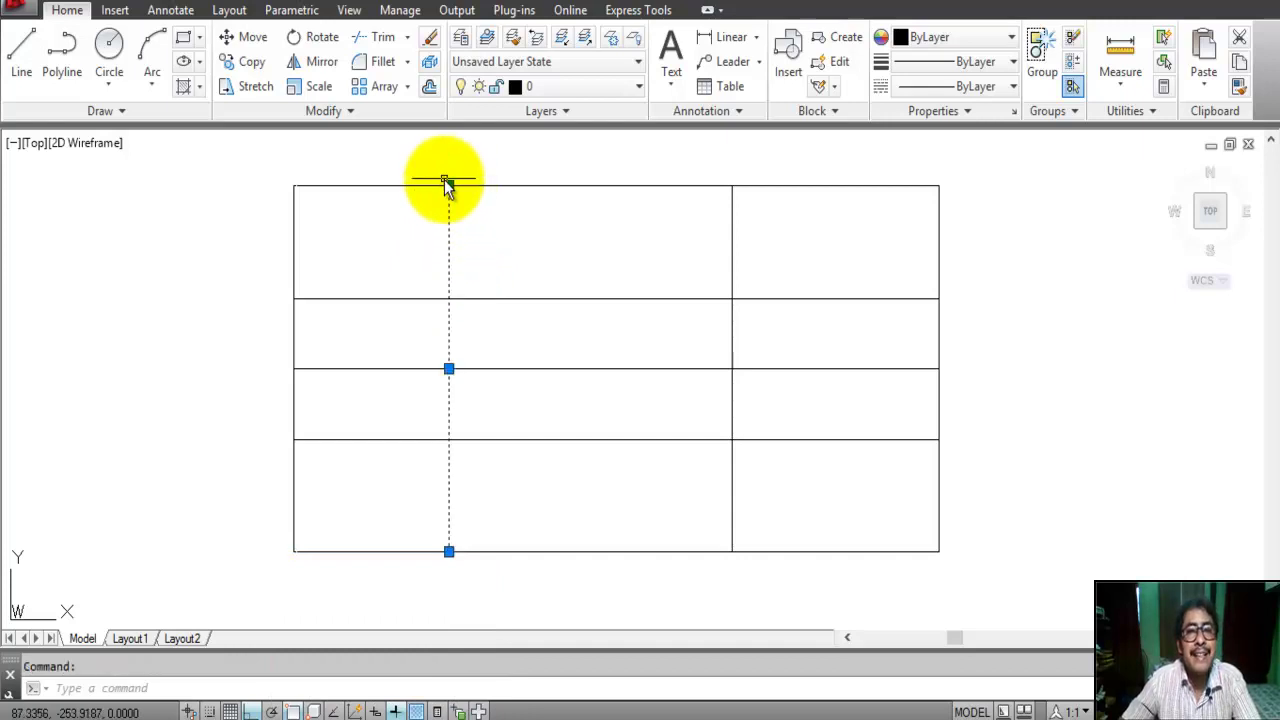
left_click(449, 185)
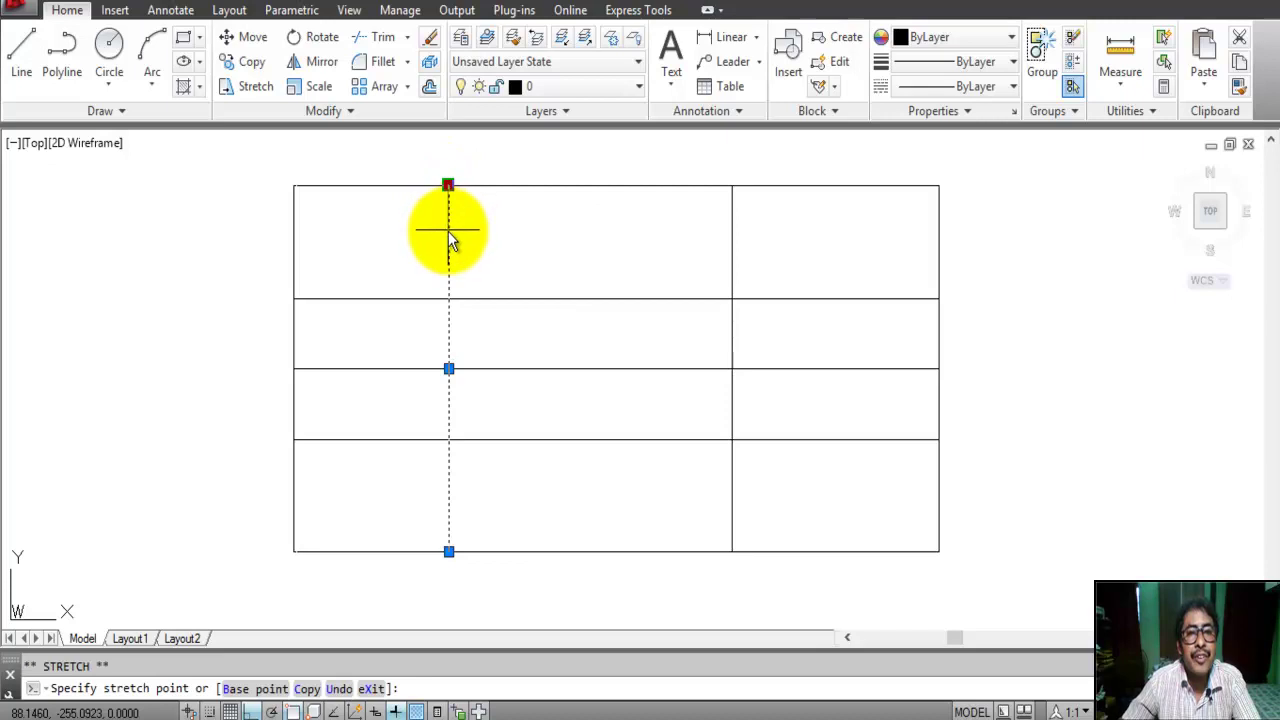
key("Escape")
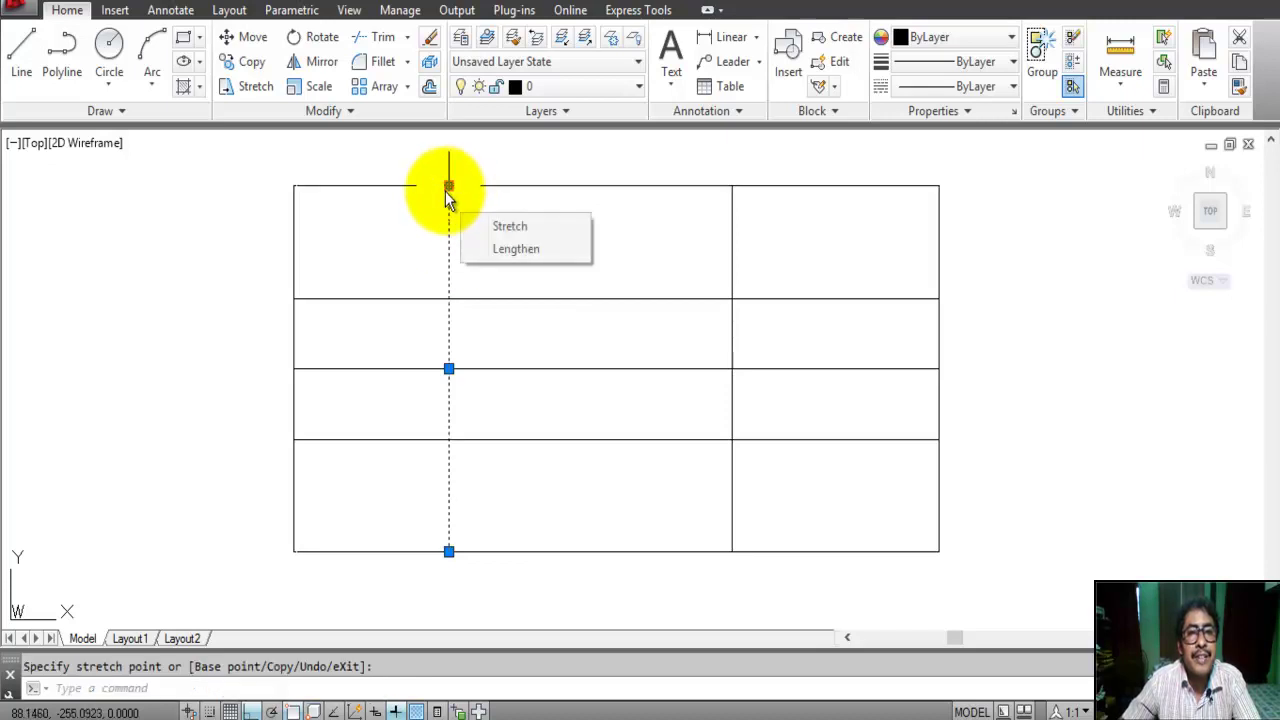
left_click(449, 186)
key("Escape")
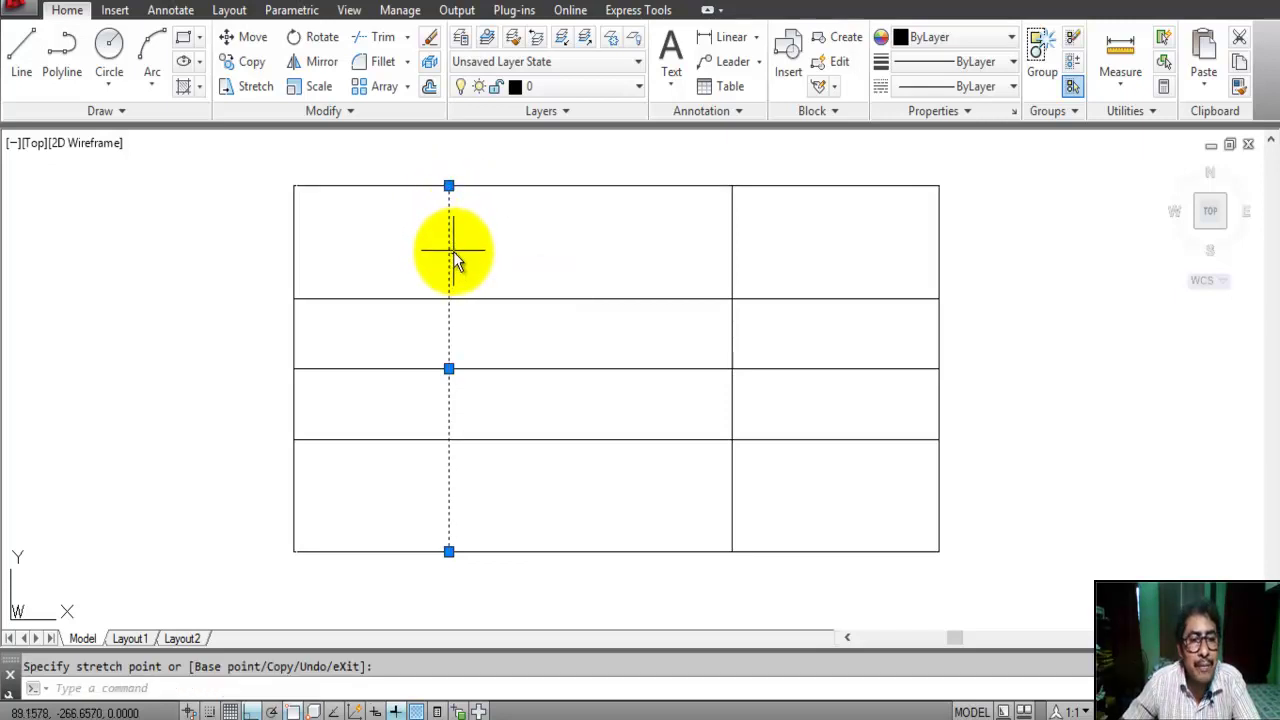
Turn object snap off and shorten the selected vertical line at both ends so it stops inside the rectangle's top and bottom edges
left_click(293, 711)
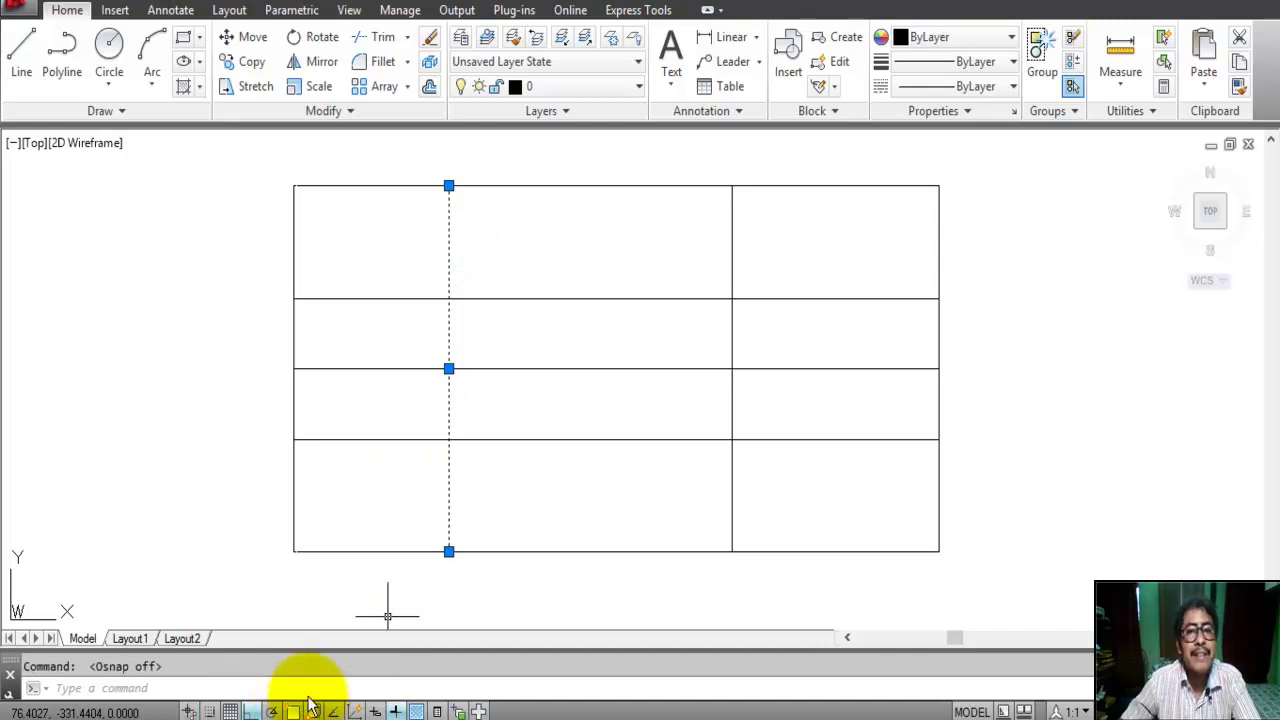
left_click(449, 186)
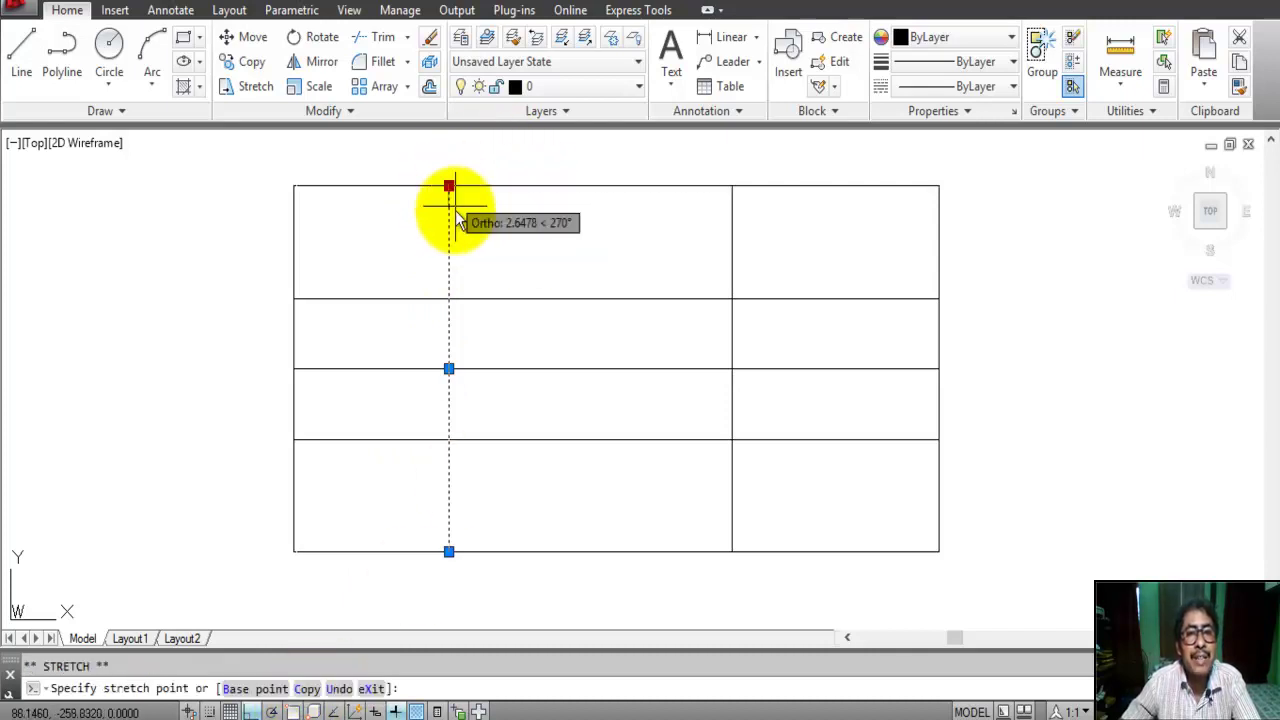
left_click(456, 239)
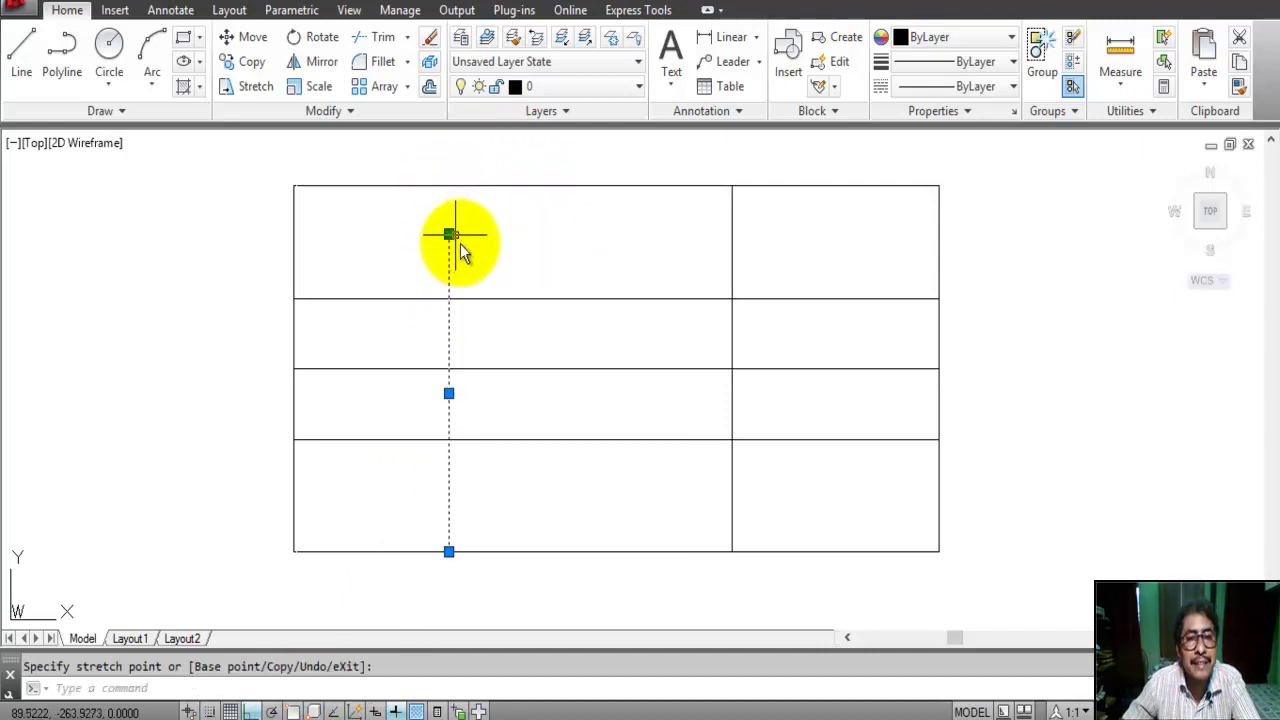
left_click(449, 551)
left_click(451, 508)
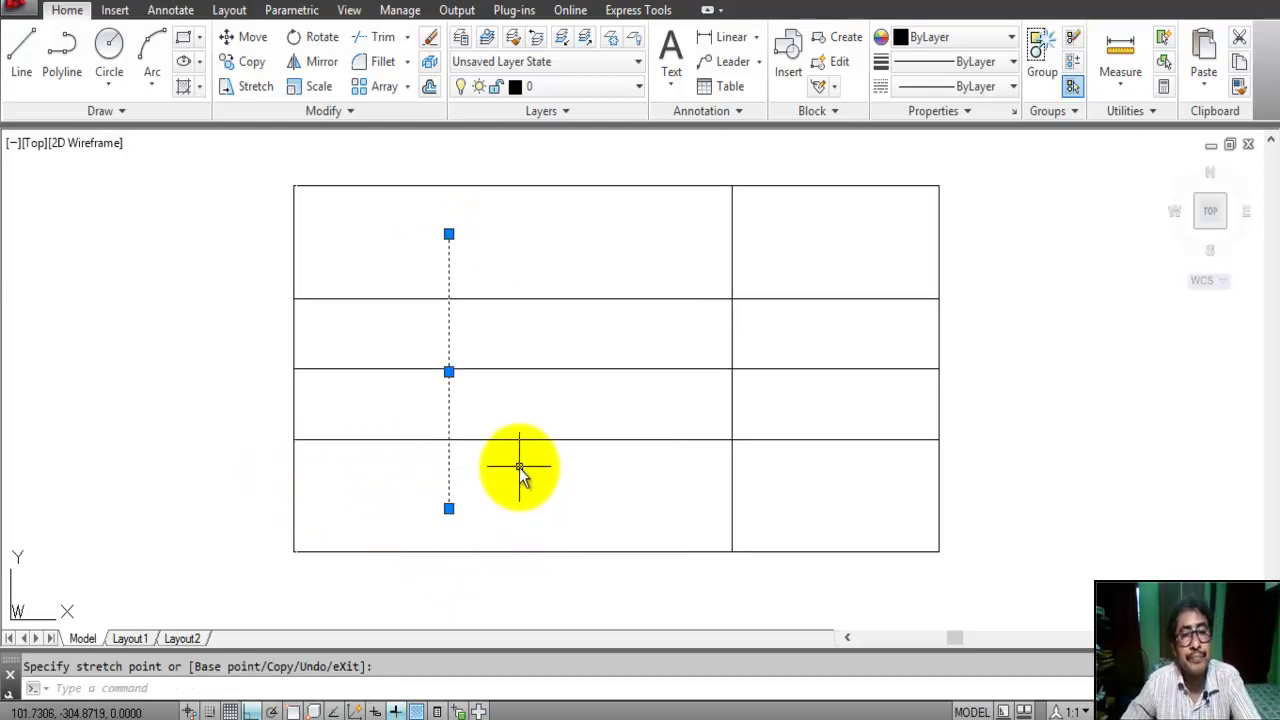
Shorten the inner vertical line nearer the rectangle's right edge at both ends so it stops inside the top and bottom edges
key("Escape")
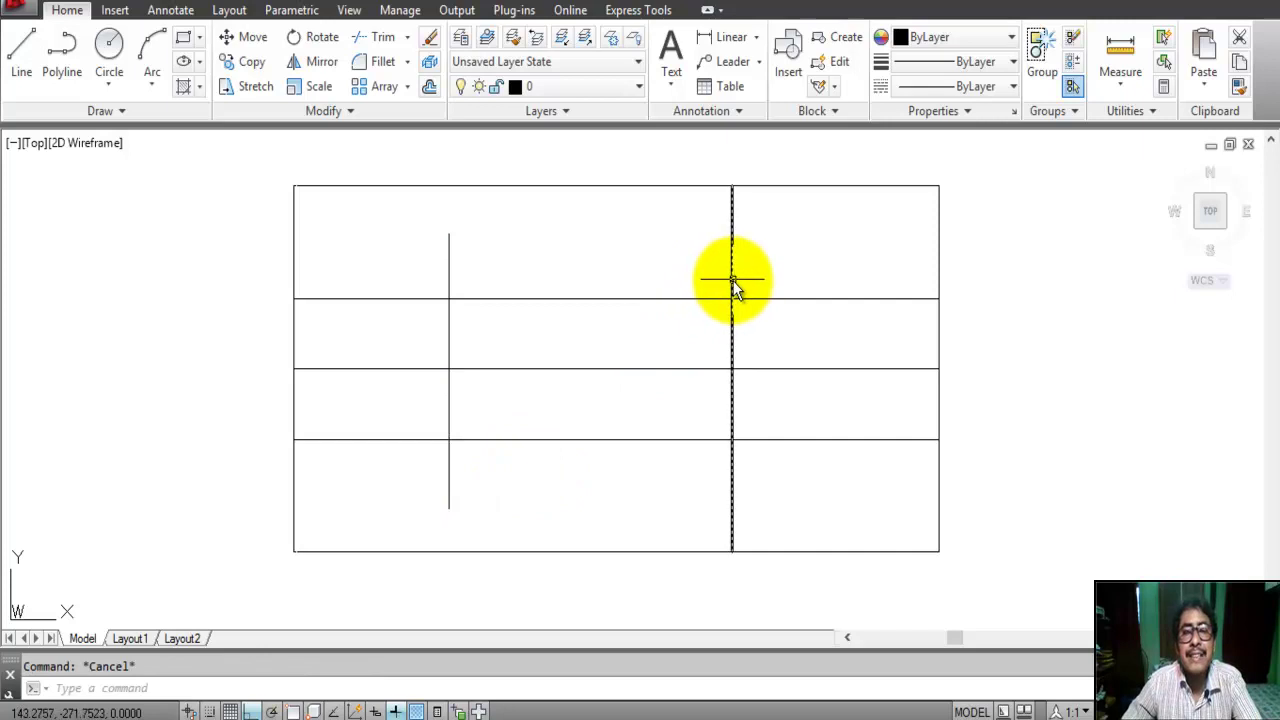
left_click(734, 284)
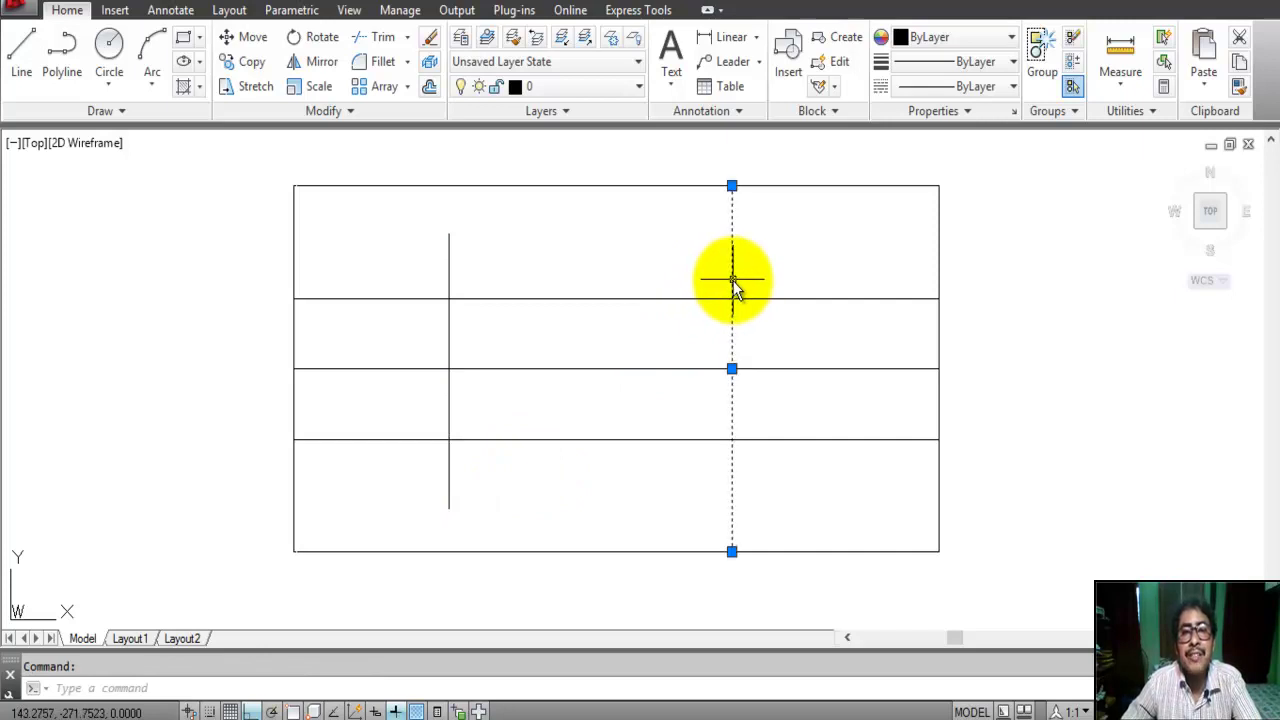
left_click(733, 187)
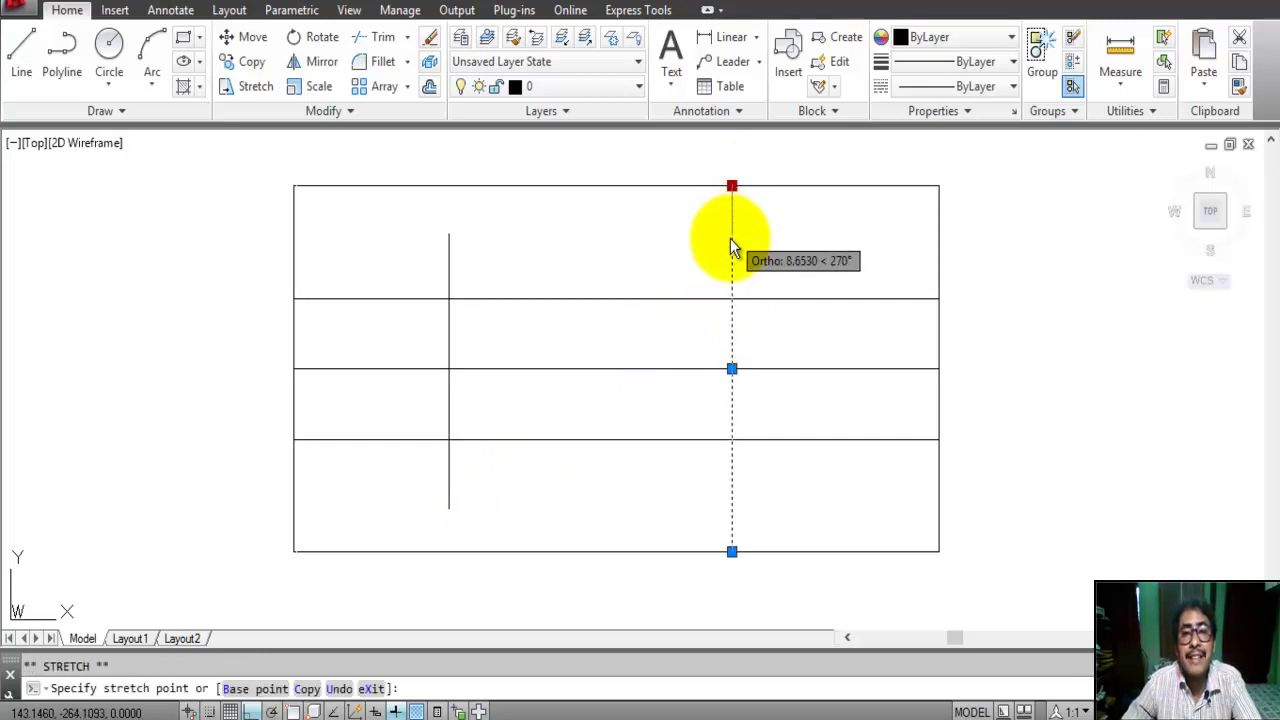
left_click(734, 240)
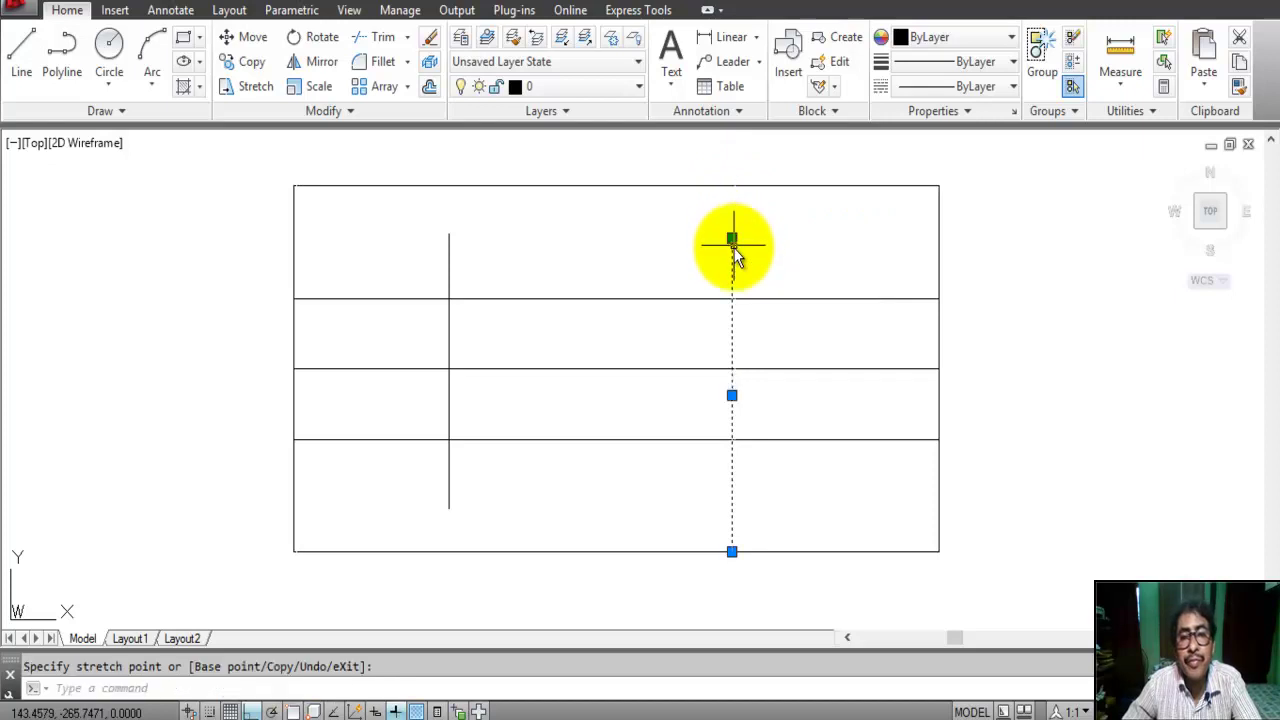
left_click(732, 553)
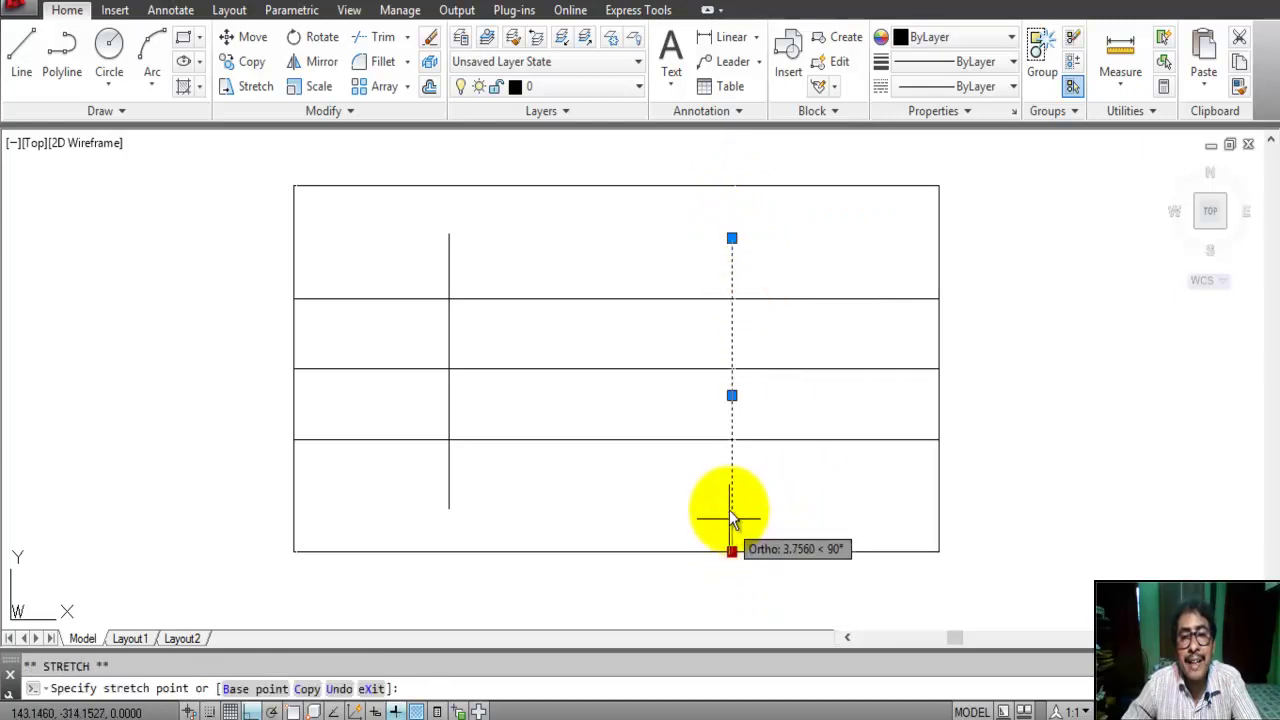
left_click(732, 497)
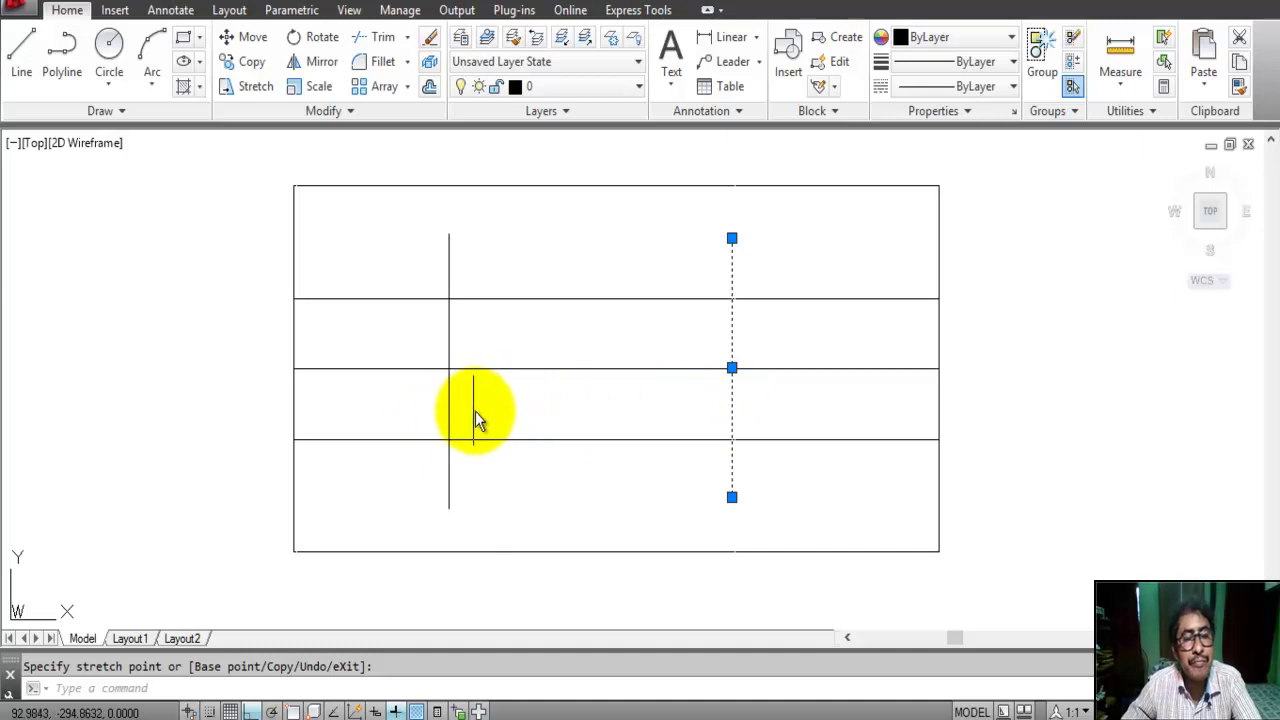
key("Escape")
key("Escape")
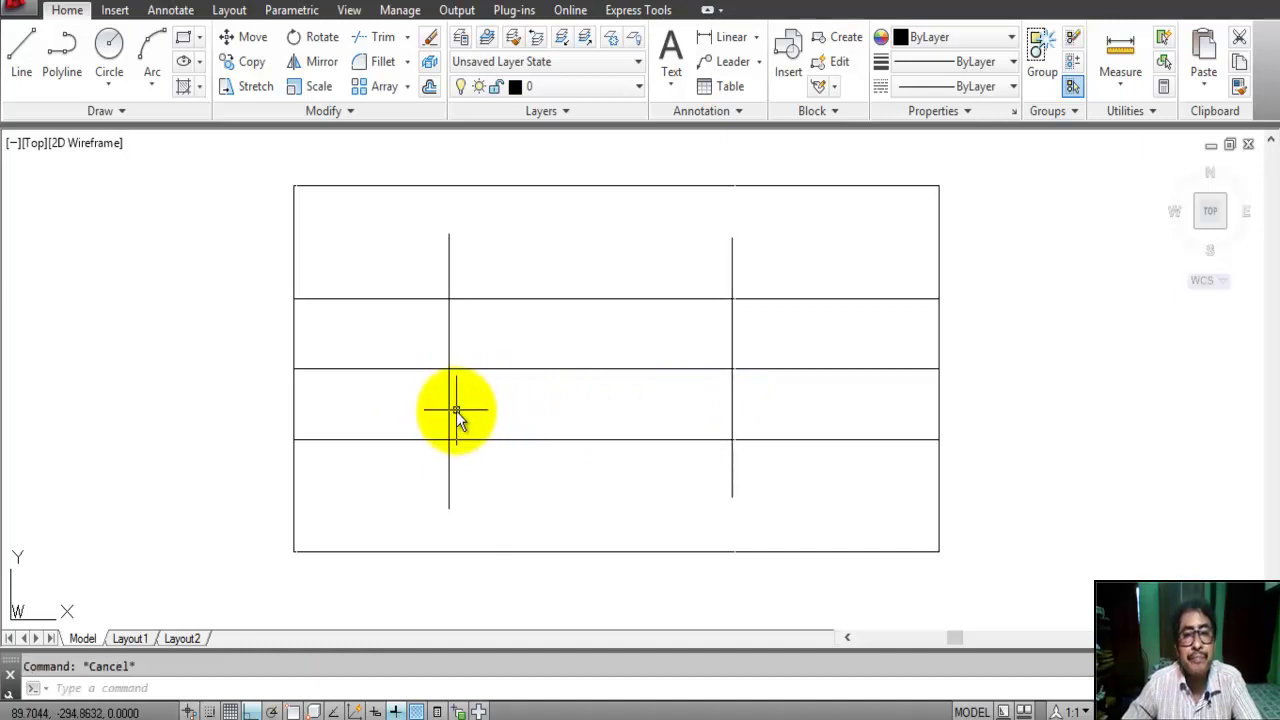
Stretch both ends of the horizontal centre line outward past the rectangle's left and right edges
left_click(529, 369)
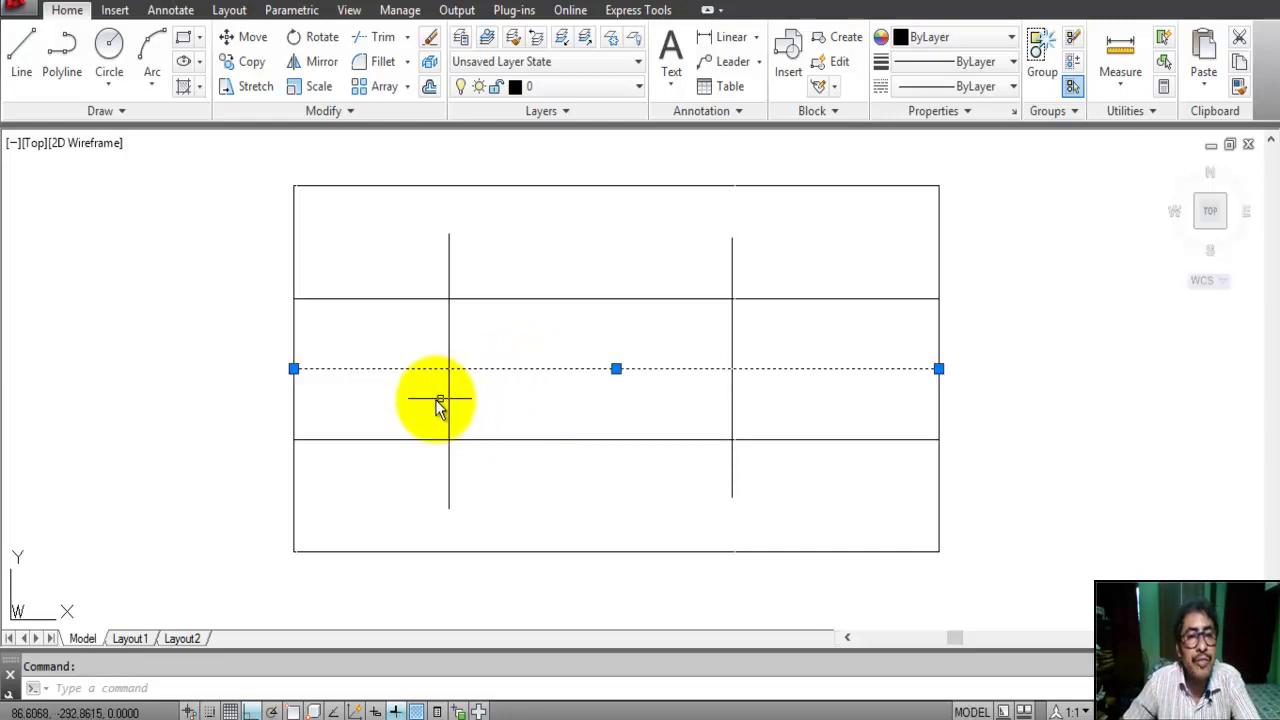
left_click(294, 370)
left_click(254, 370)
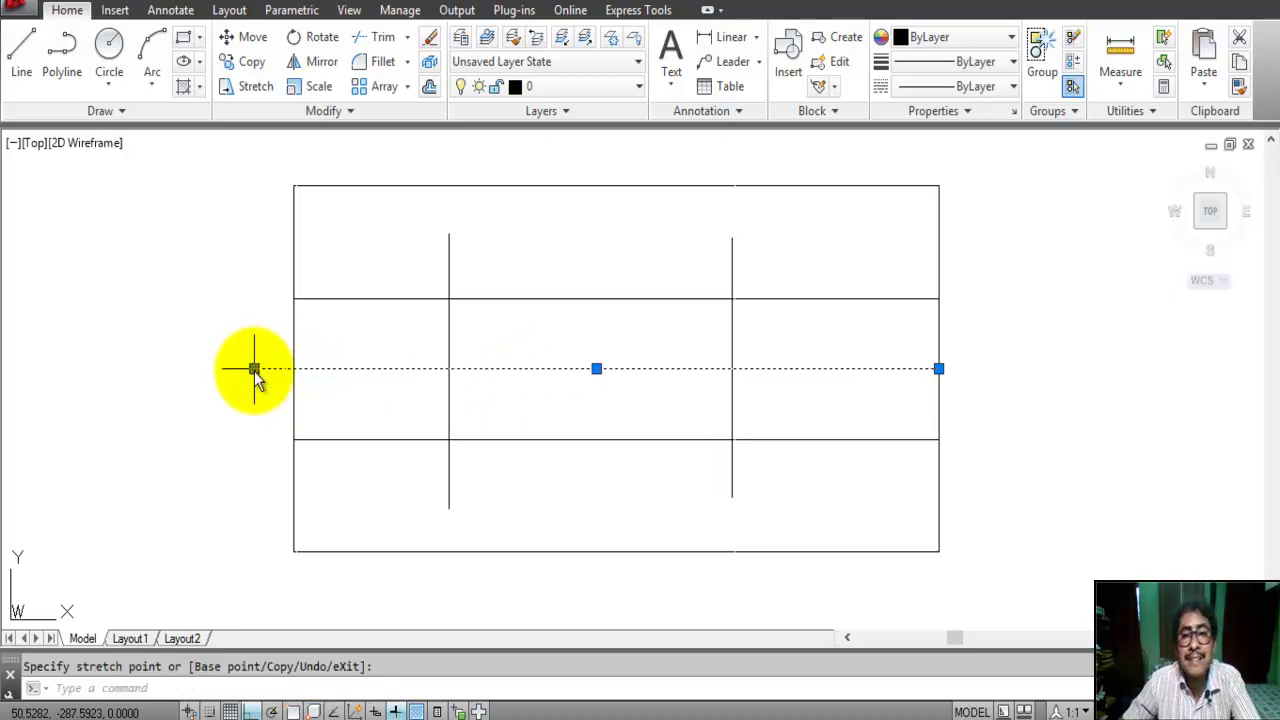
left_click(940, 370)
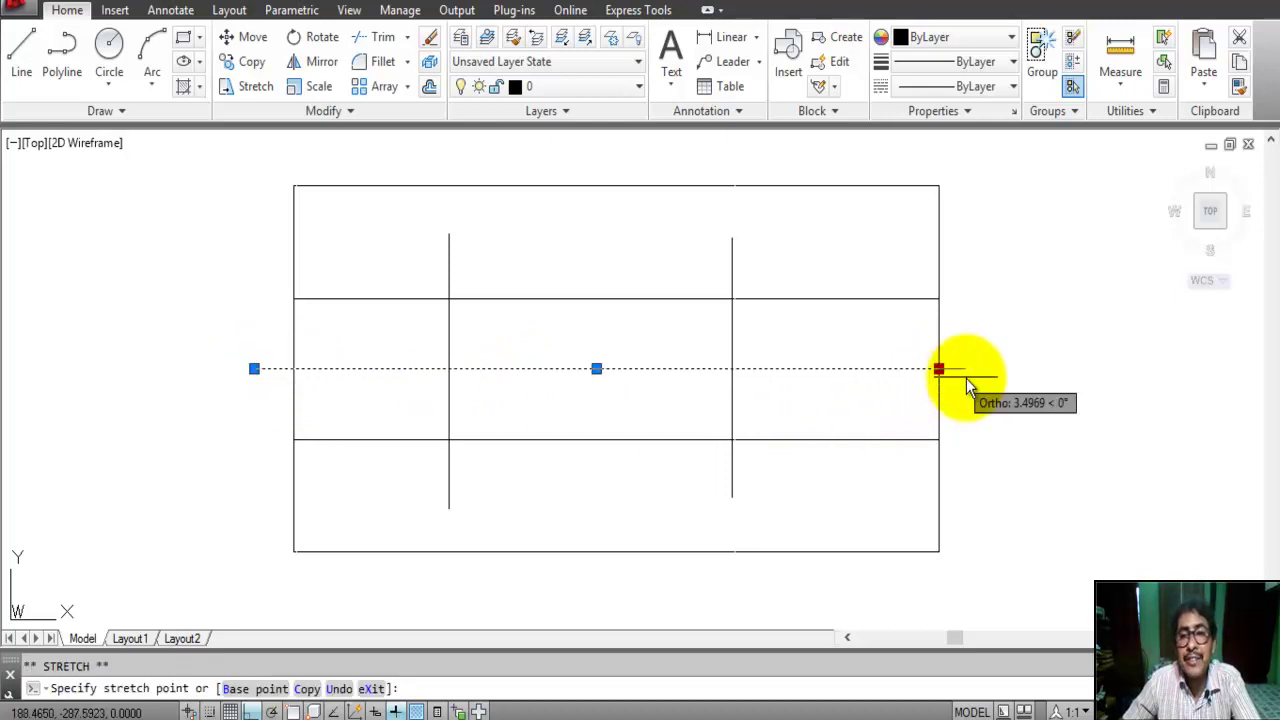
left_click(999, 370)
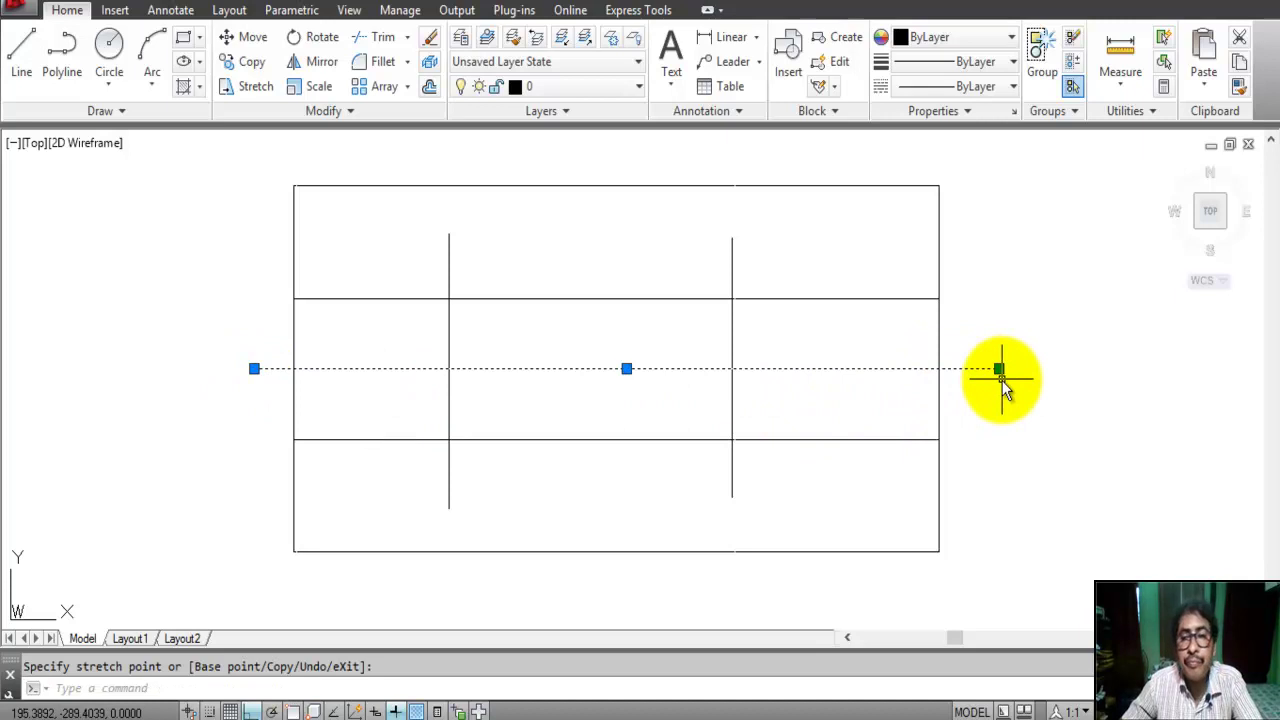
key("Escape")
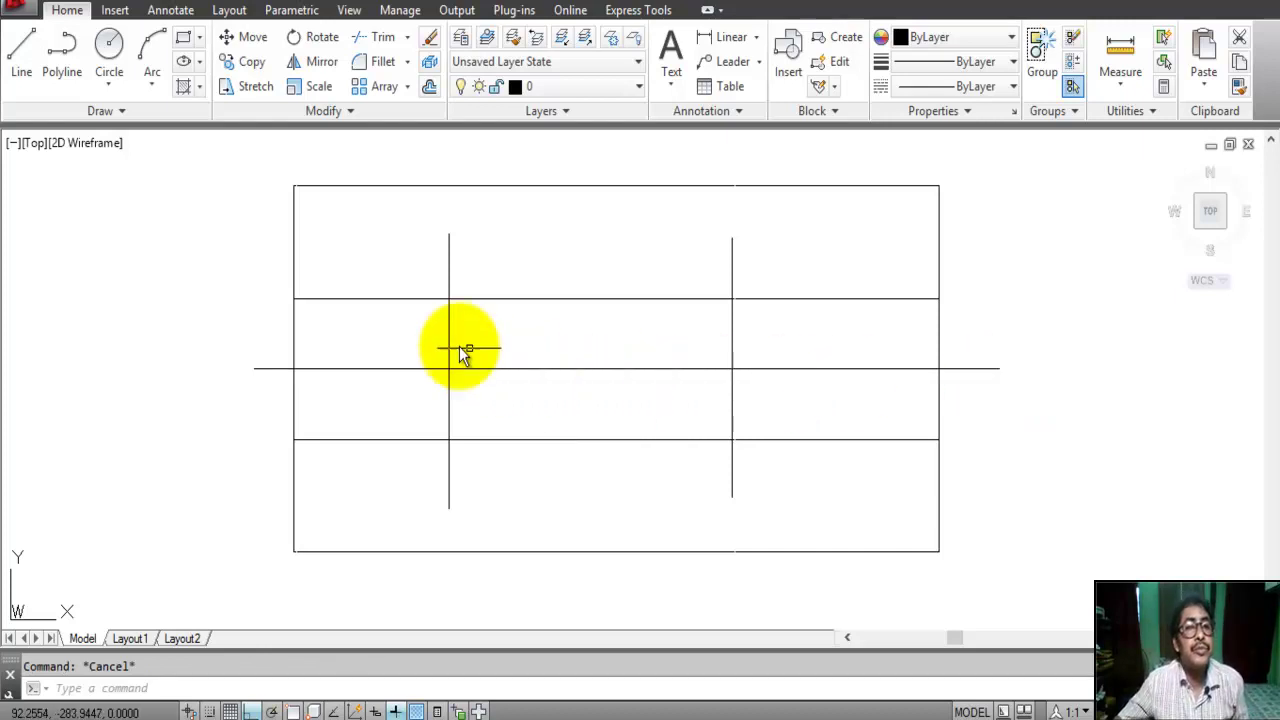
Turn object snap on and draw a 24-diameter circle centred where the left inner vertical line crosses the centre line
left_click(109, 82)
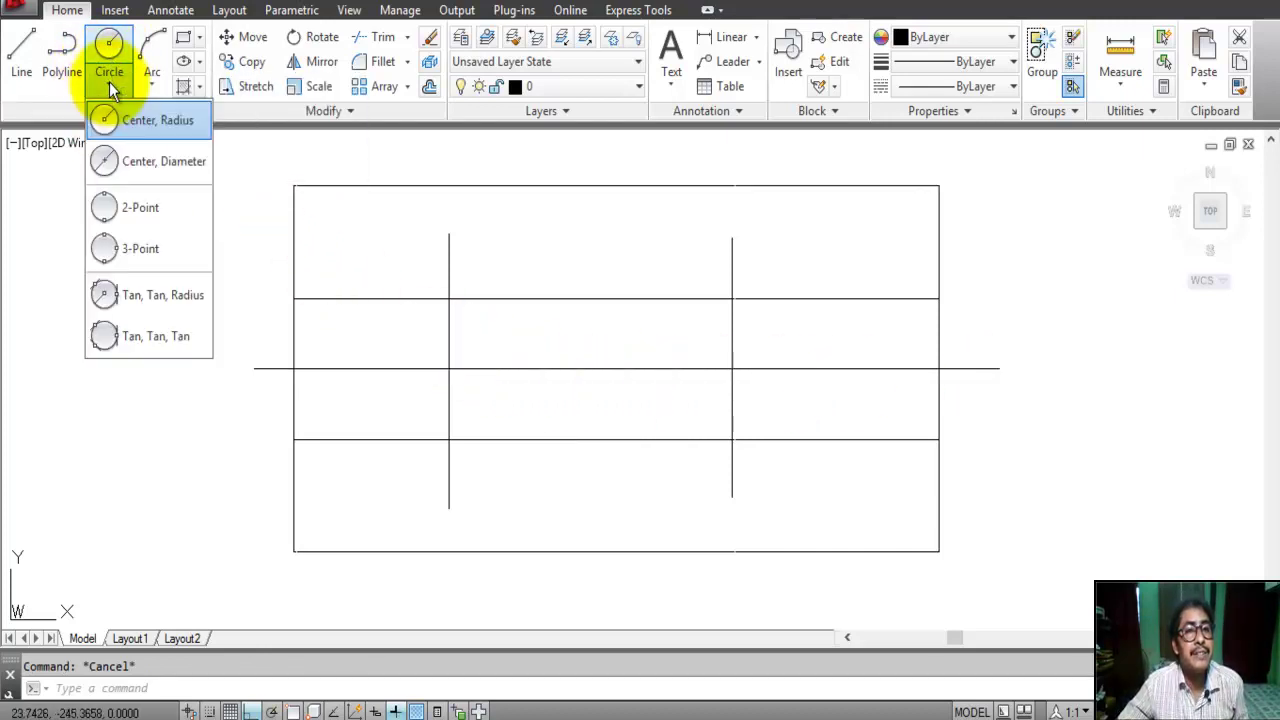
left_click(119, 118)
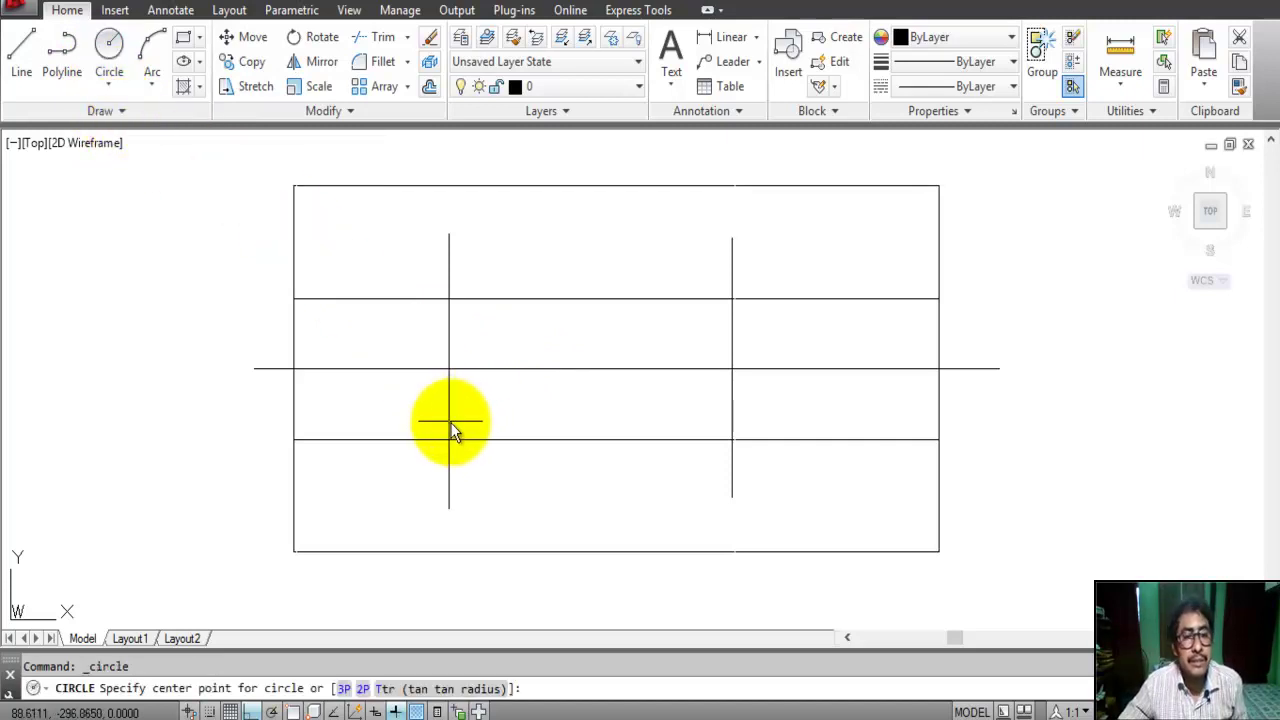
left_click(293, 711)
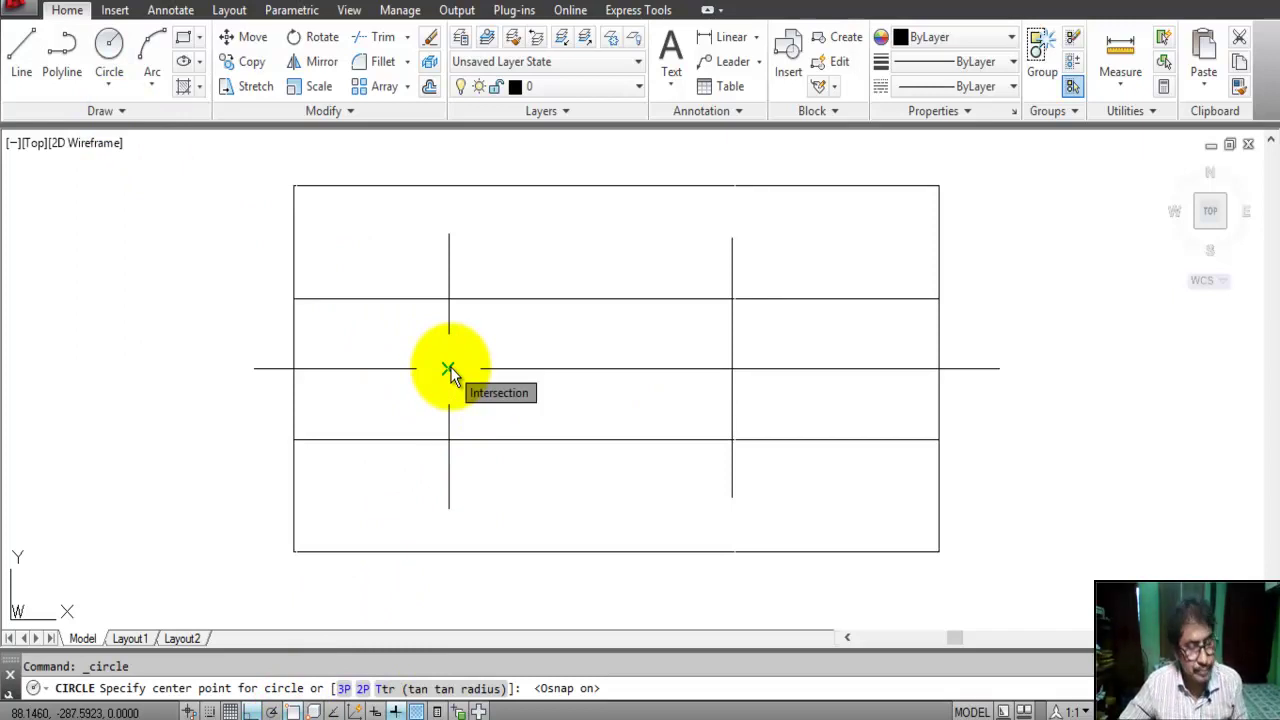
left_click(449, 370)
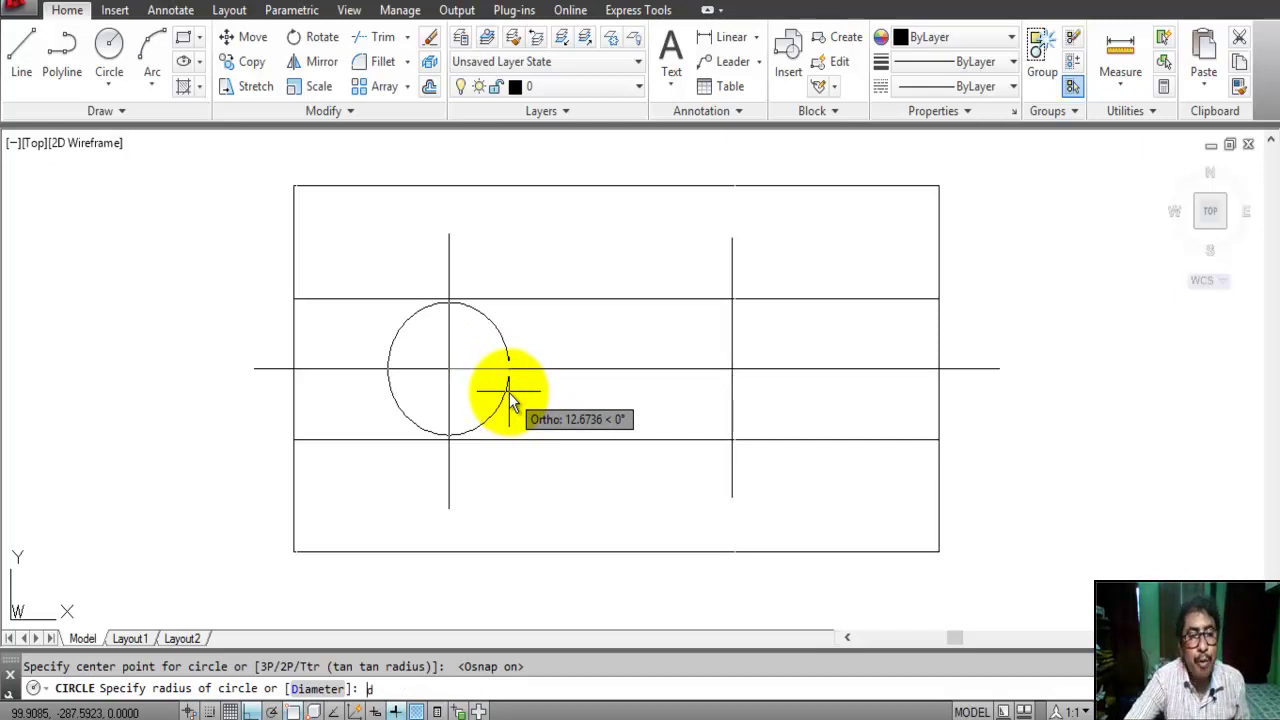
key("Return")
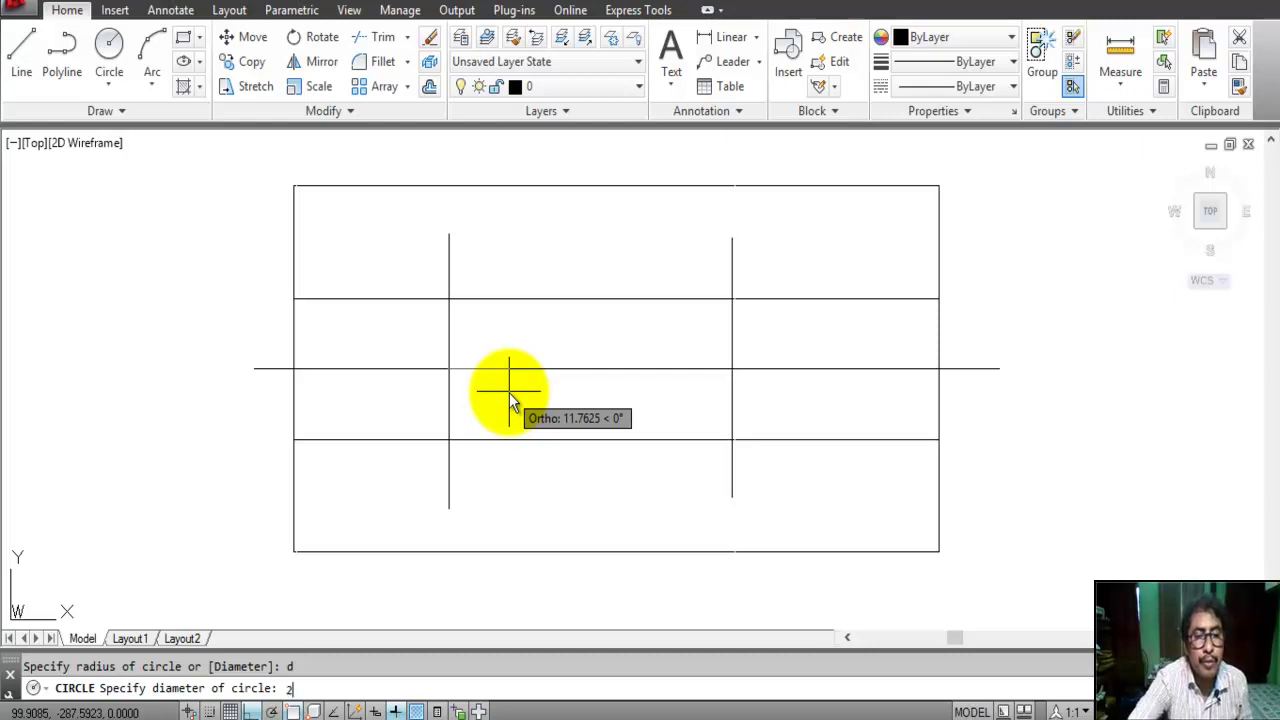
type("24")
key("Return")
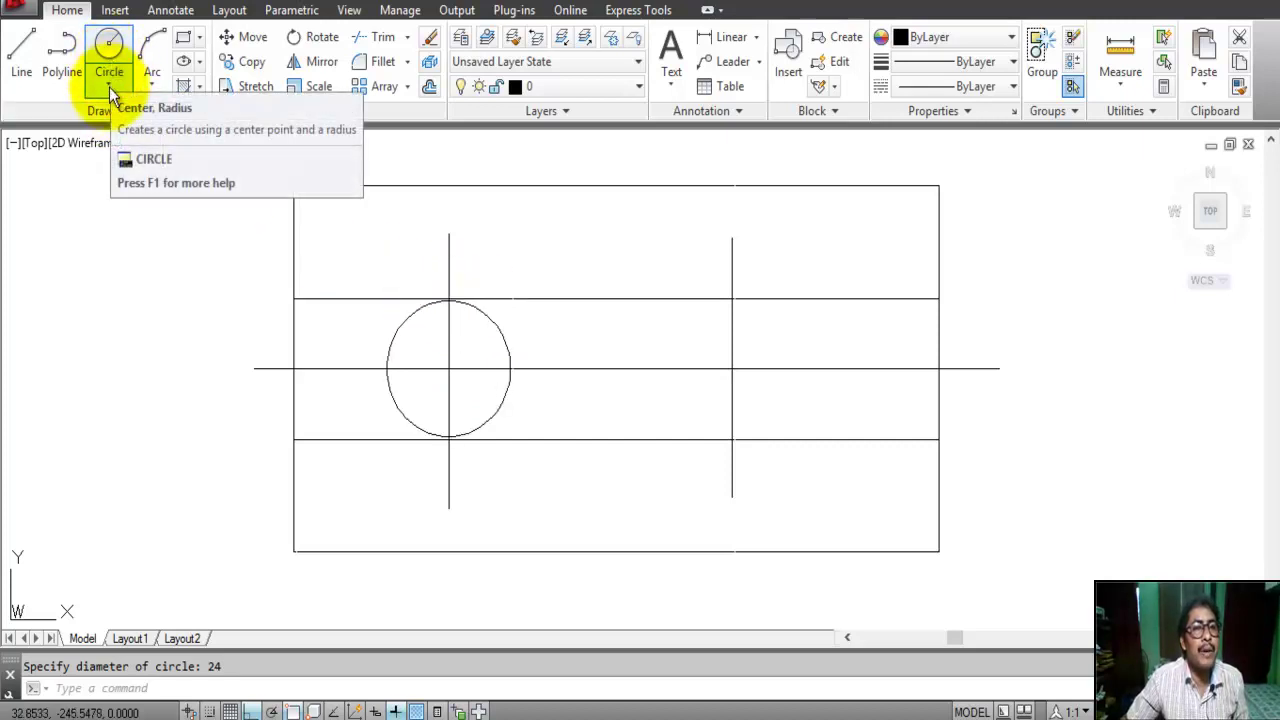
Draw a 40-diameter circle concentric with the 24-diameter circle
left_click(110, 55)
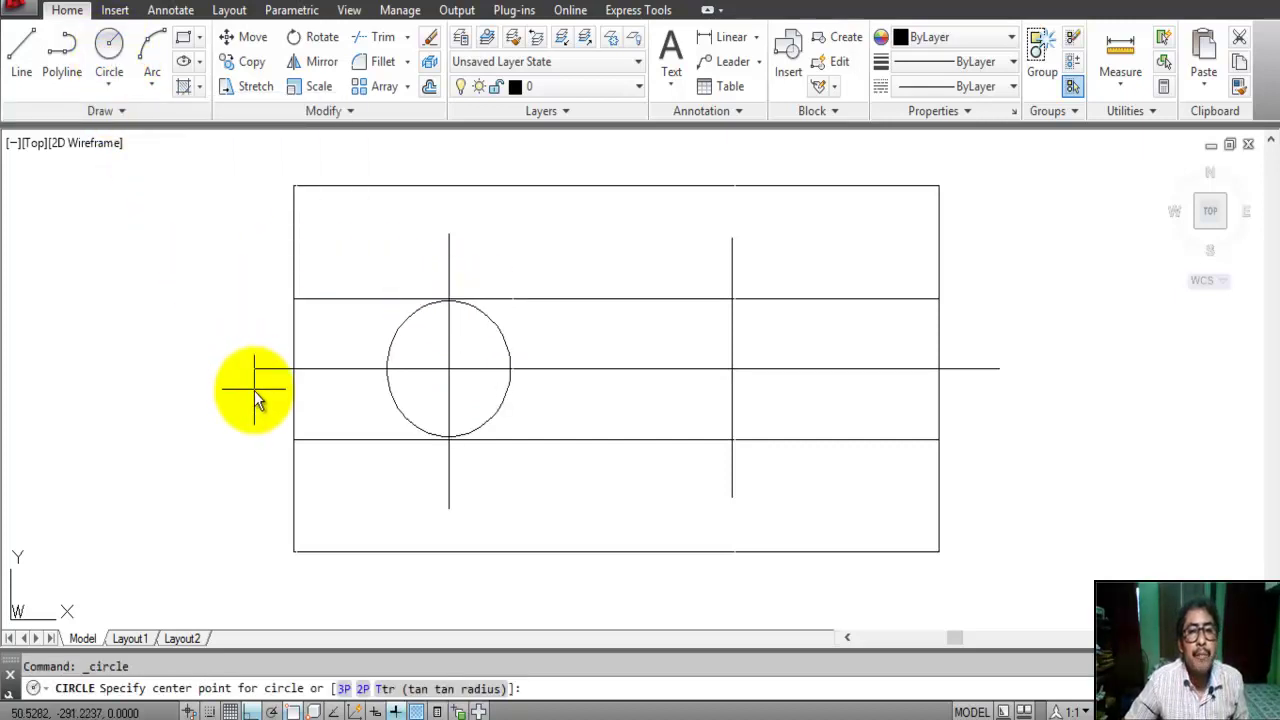
left_click(449, 370)
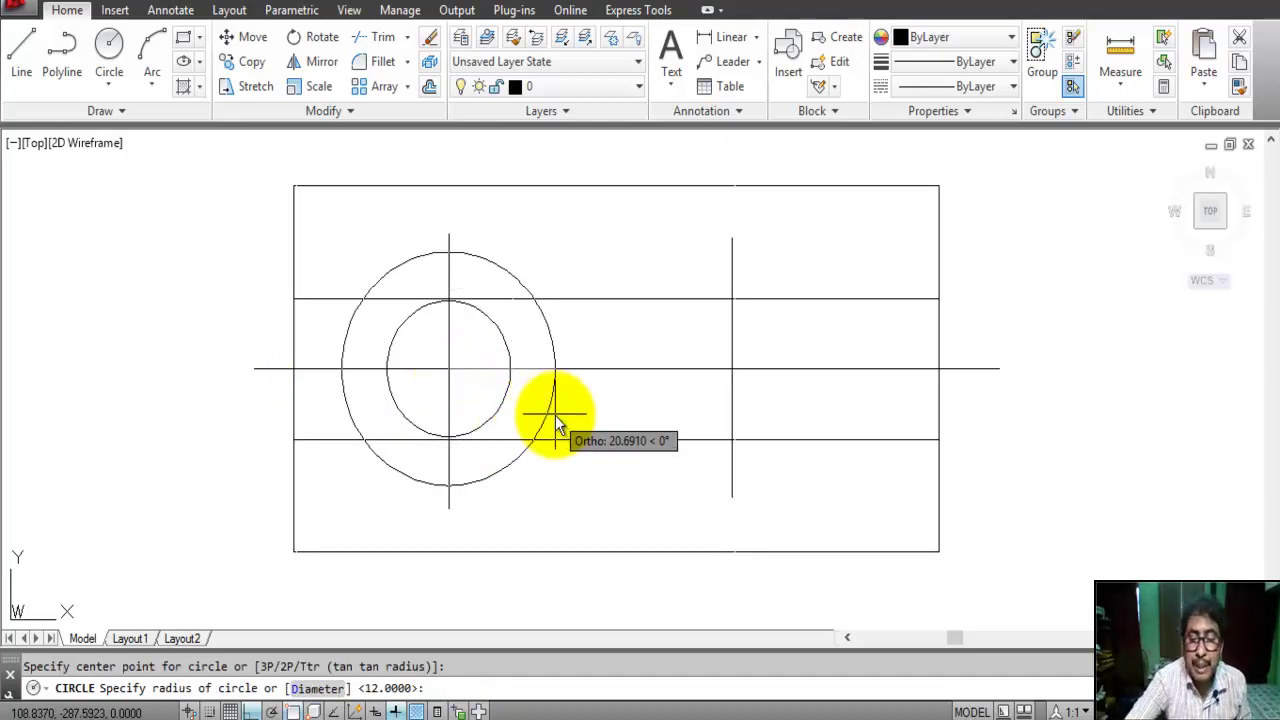
type("d")
key("Return")
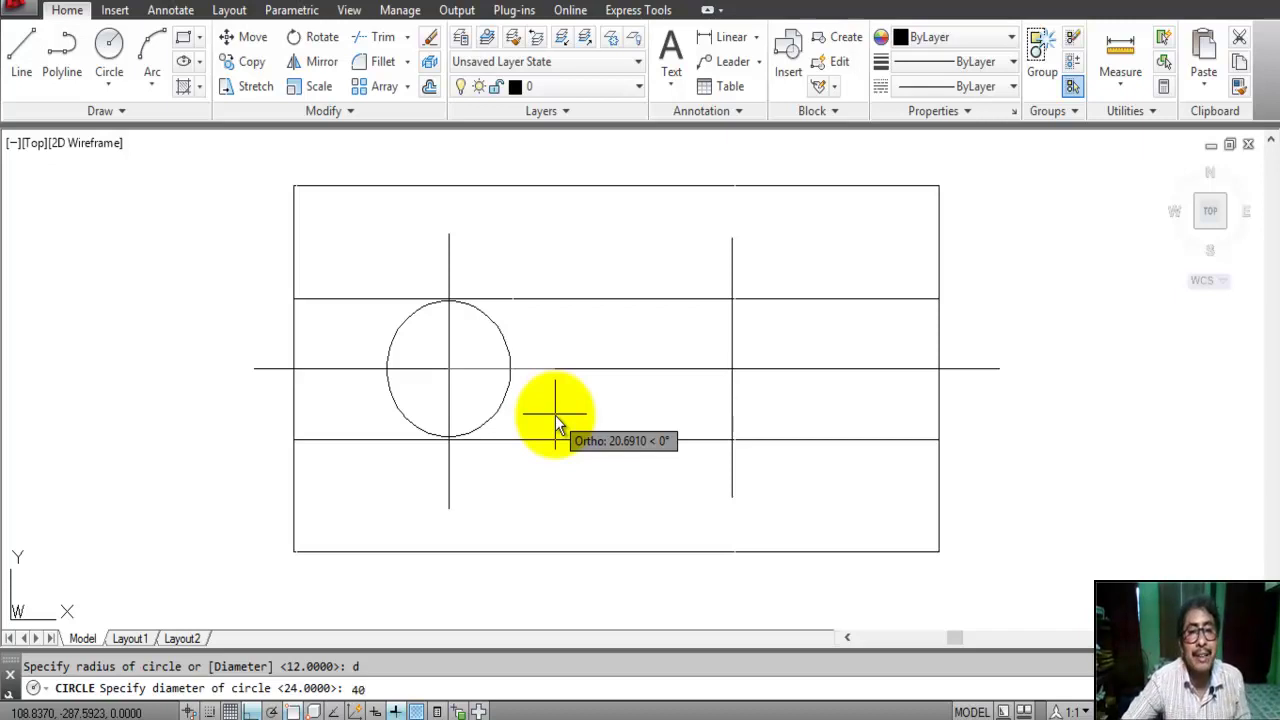
key("Return")
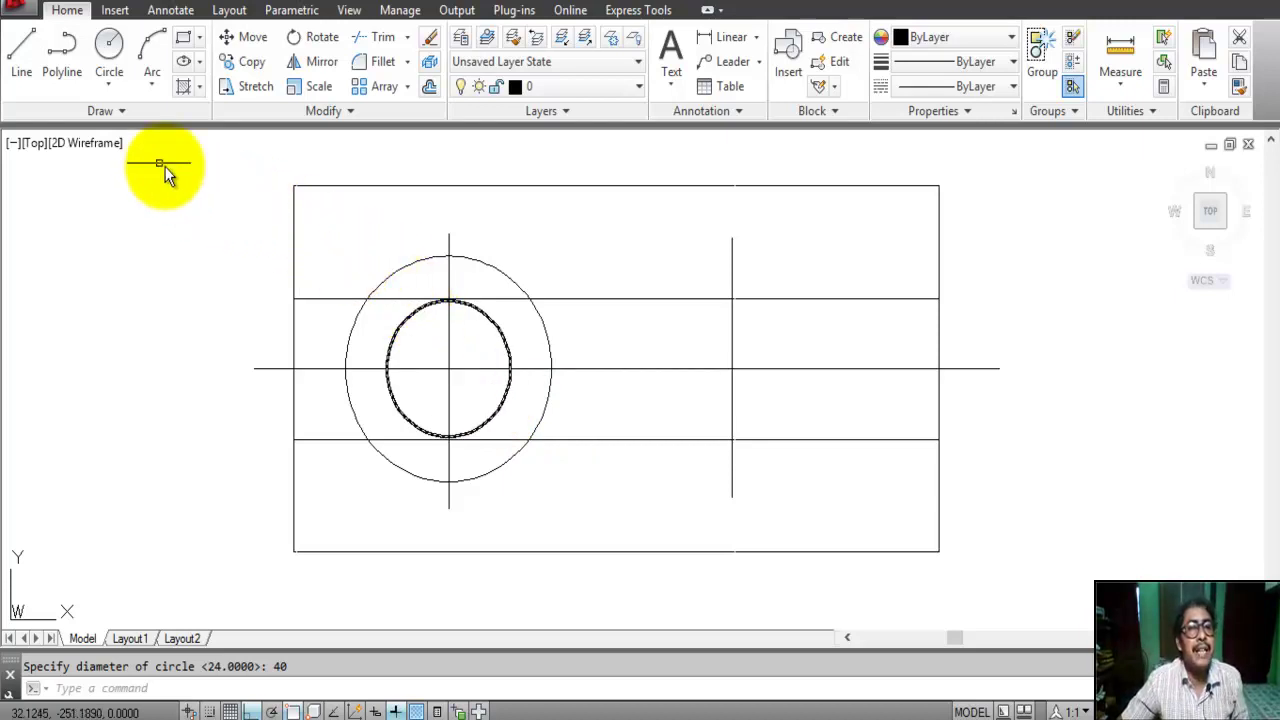
Draw a 40-diameter circle centred where the right inner vertical line crosses the centre line
left_click(114, 55)
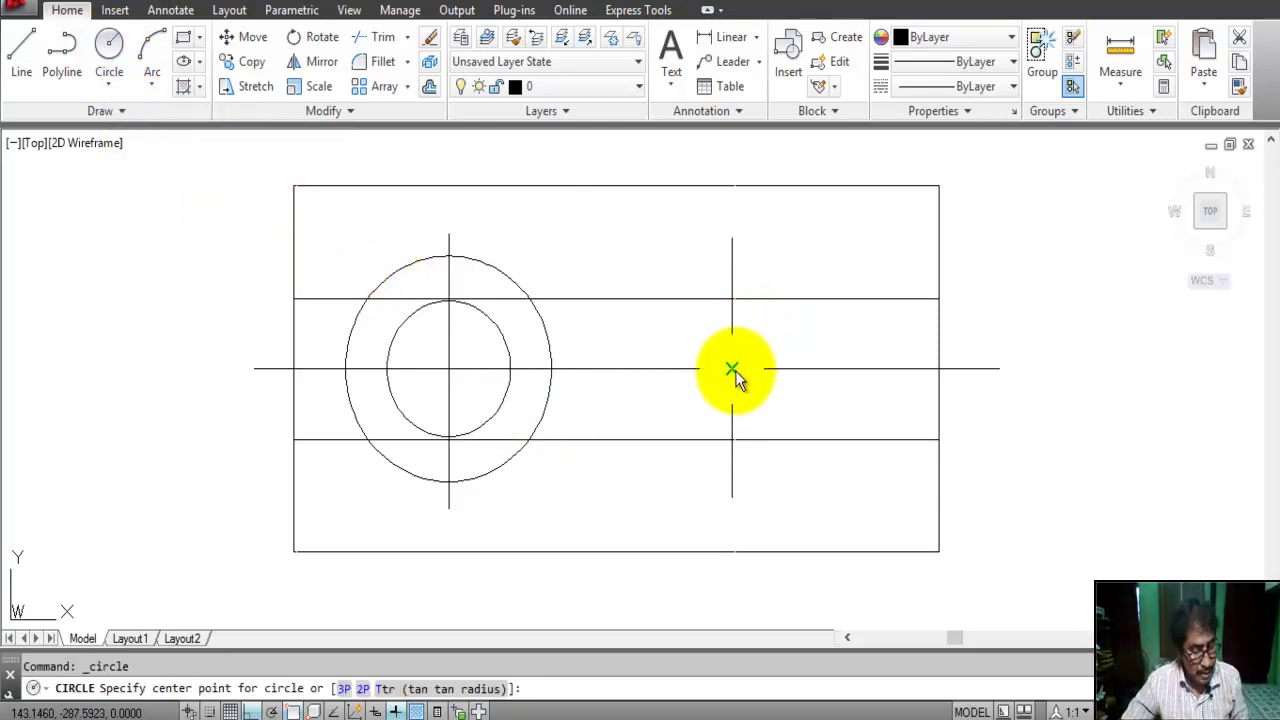
left_click(733, 369)
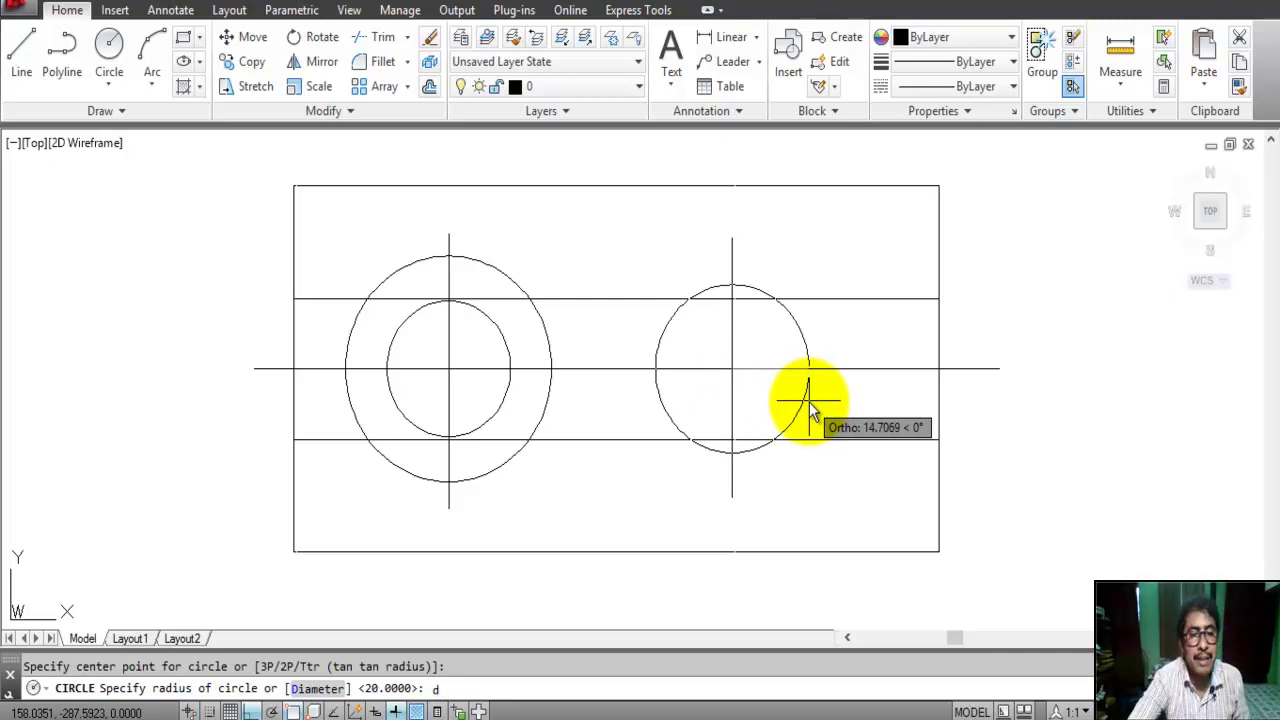
type("d")
key("Return")
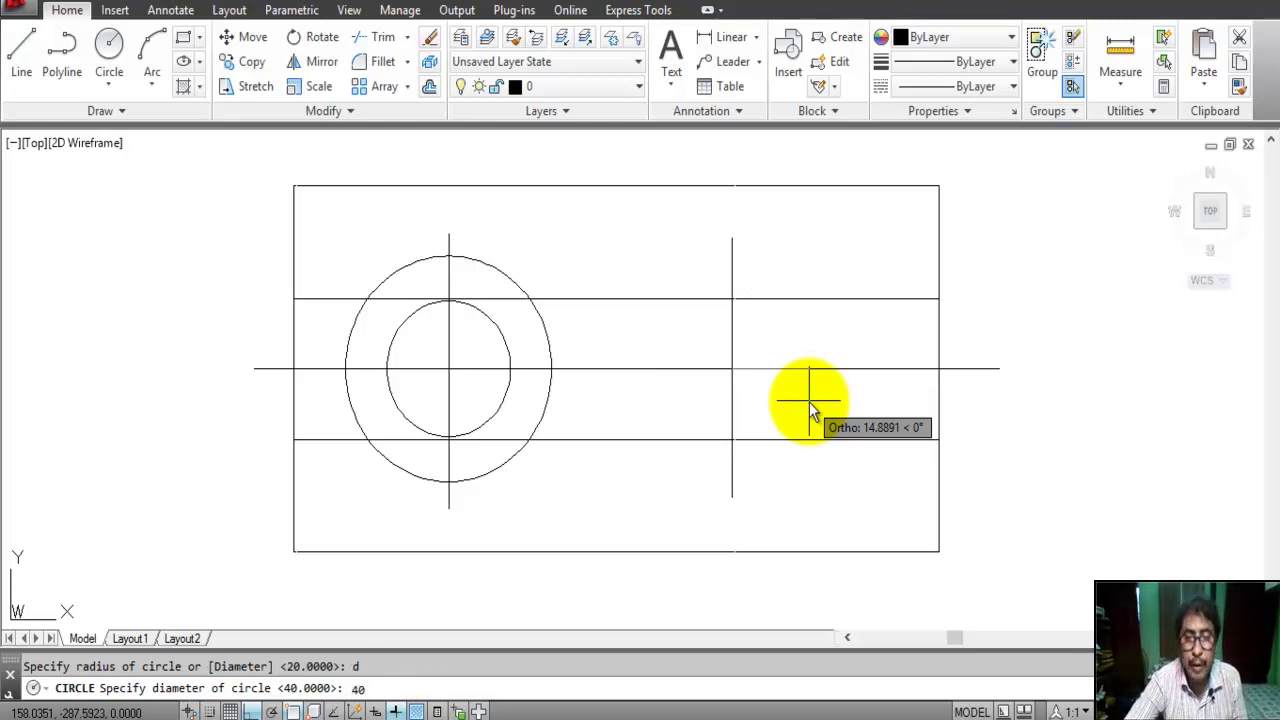
key("Return")
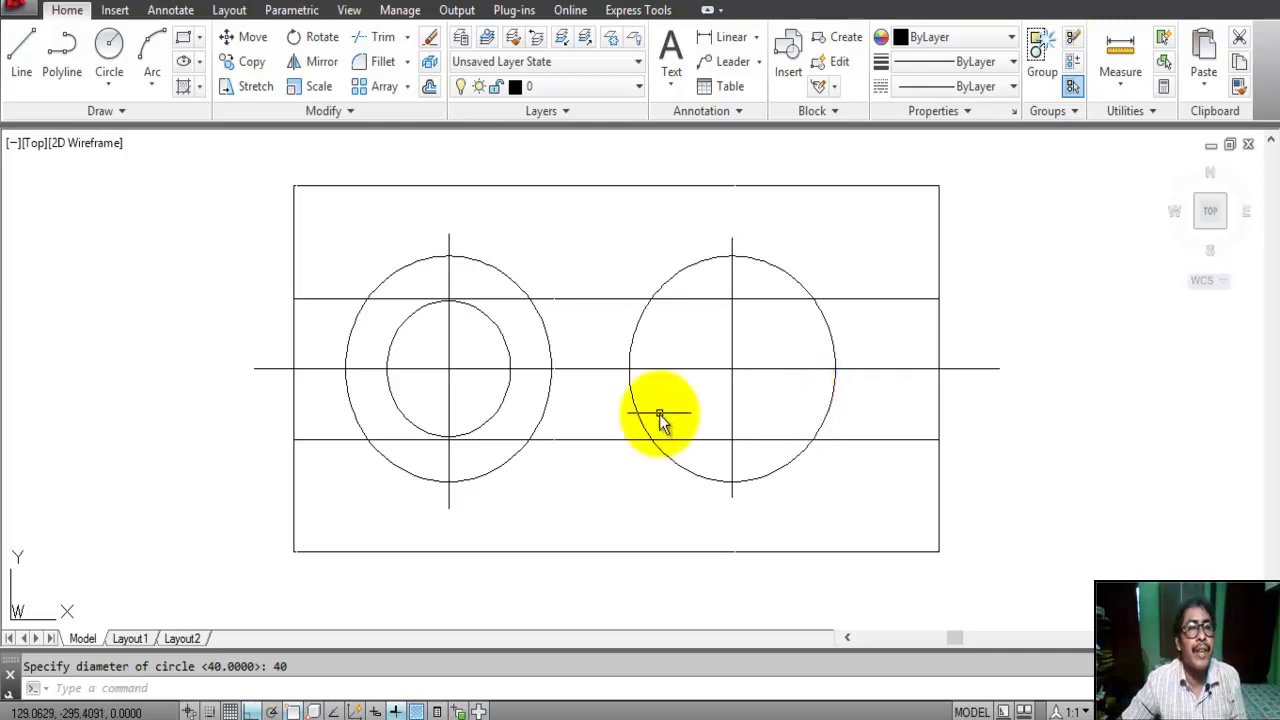
Draw a 12-diameter circle at the centre of the right-hand 40-diameter circle
left_click(111, 48)
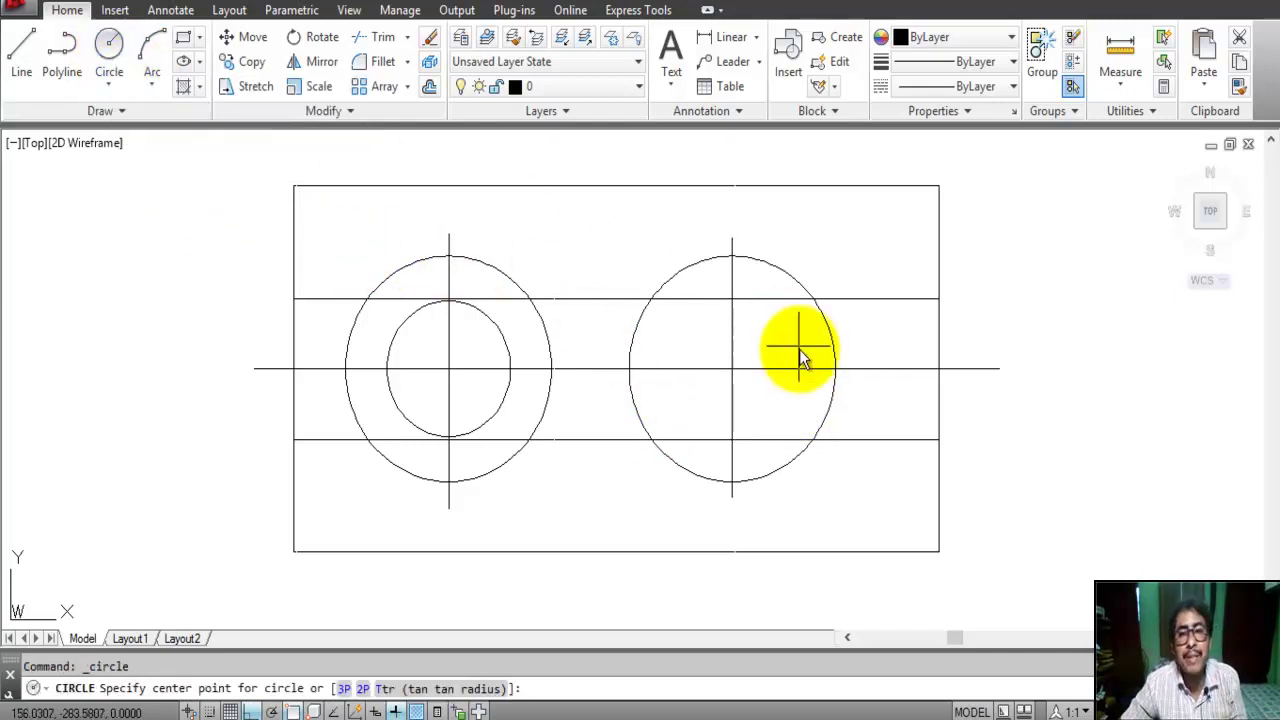
left_click(731, 370)
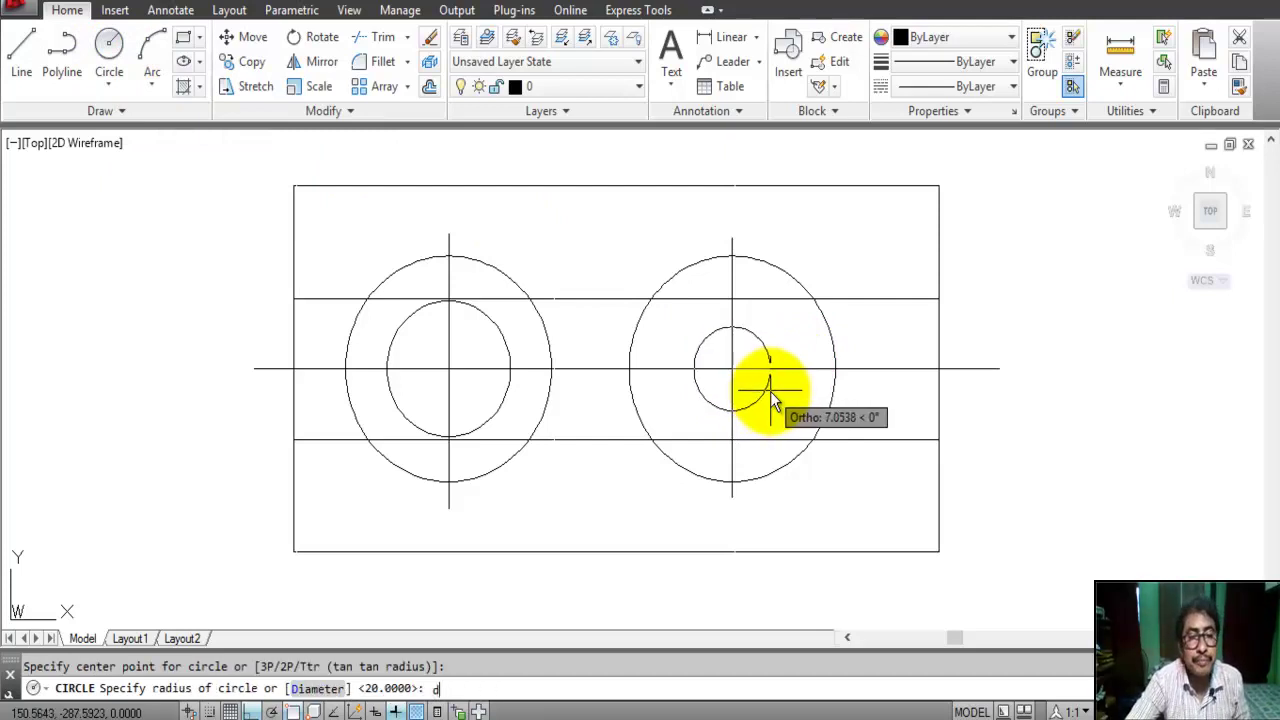
type("d")
key("Return")
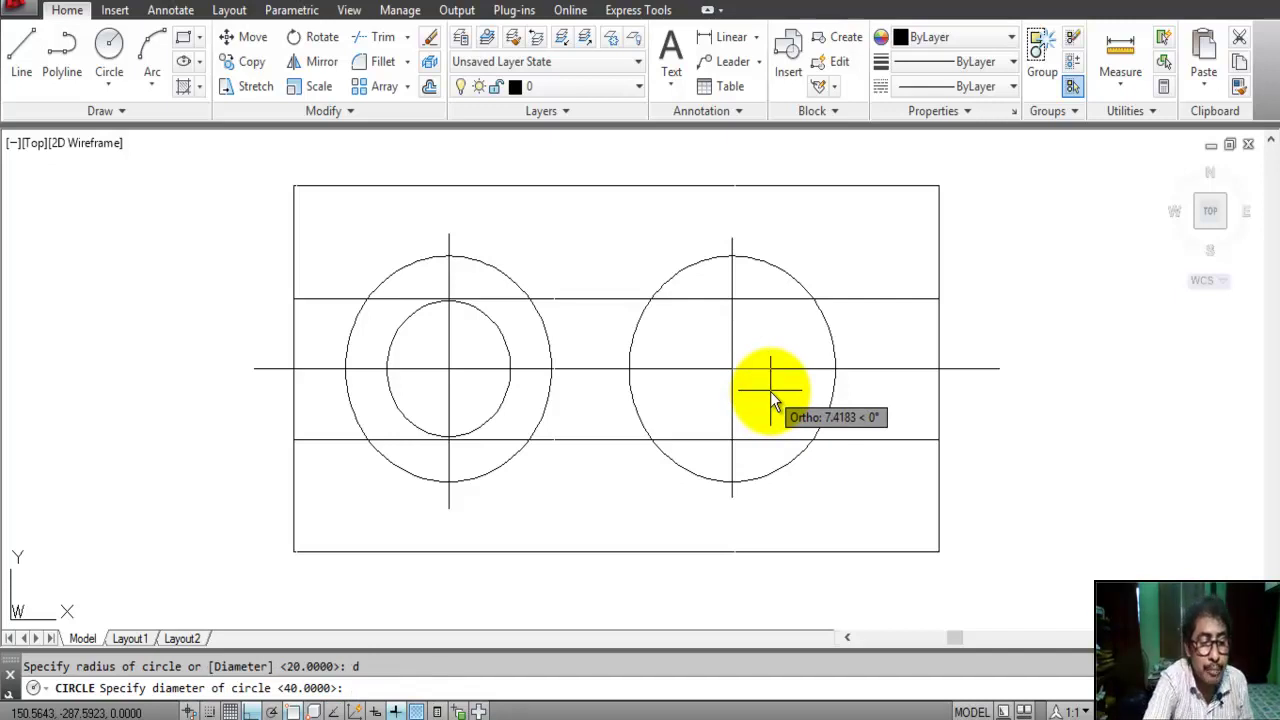
type("12")
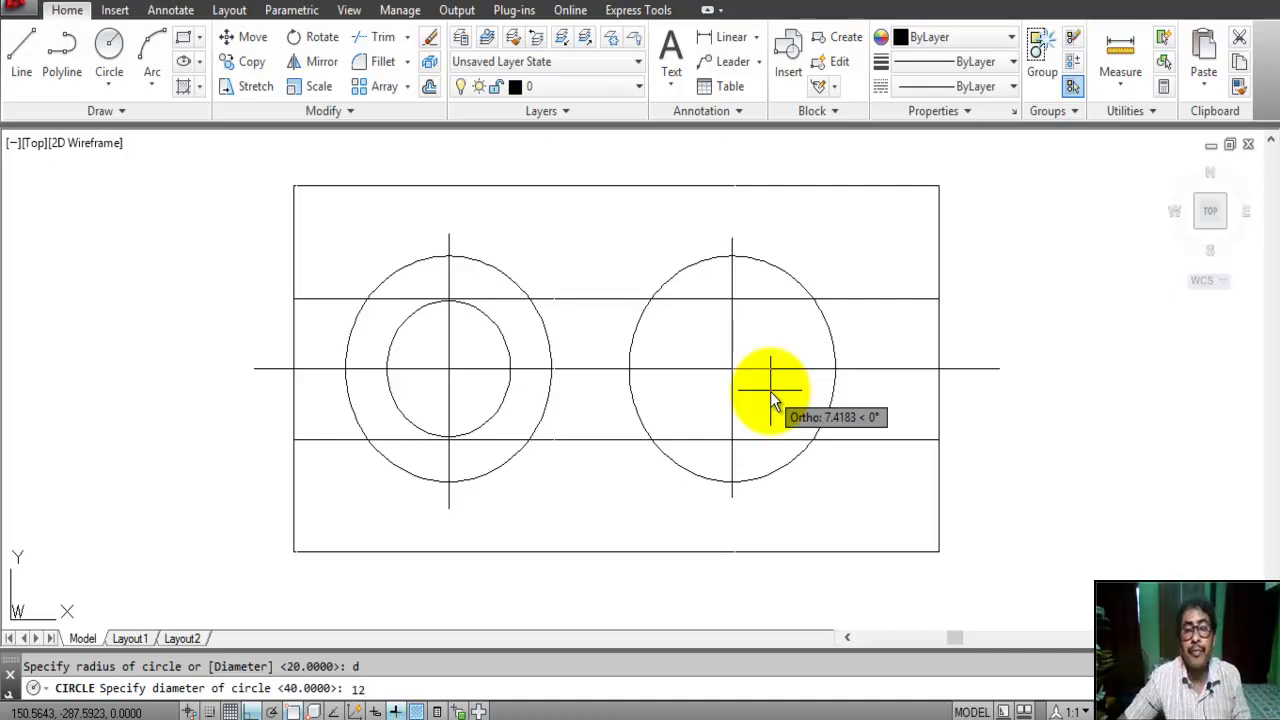
key("Return")
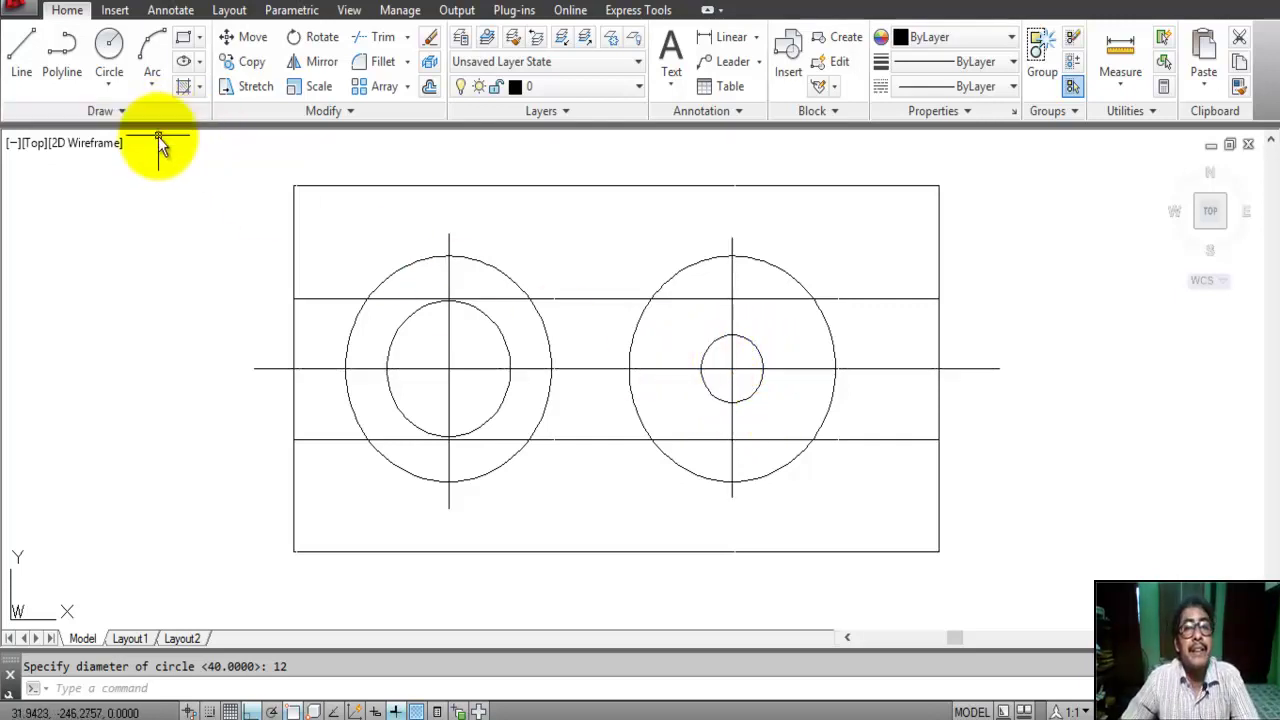
Offset the 12-diameter circle outward by 1 unit
left_click(429, 91)
type("1")
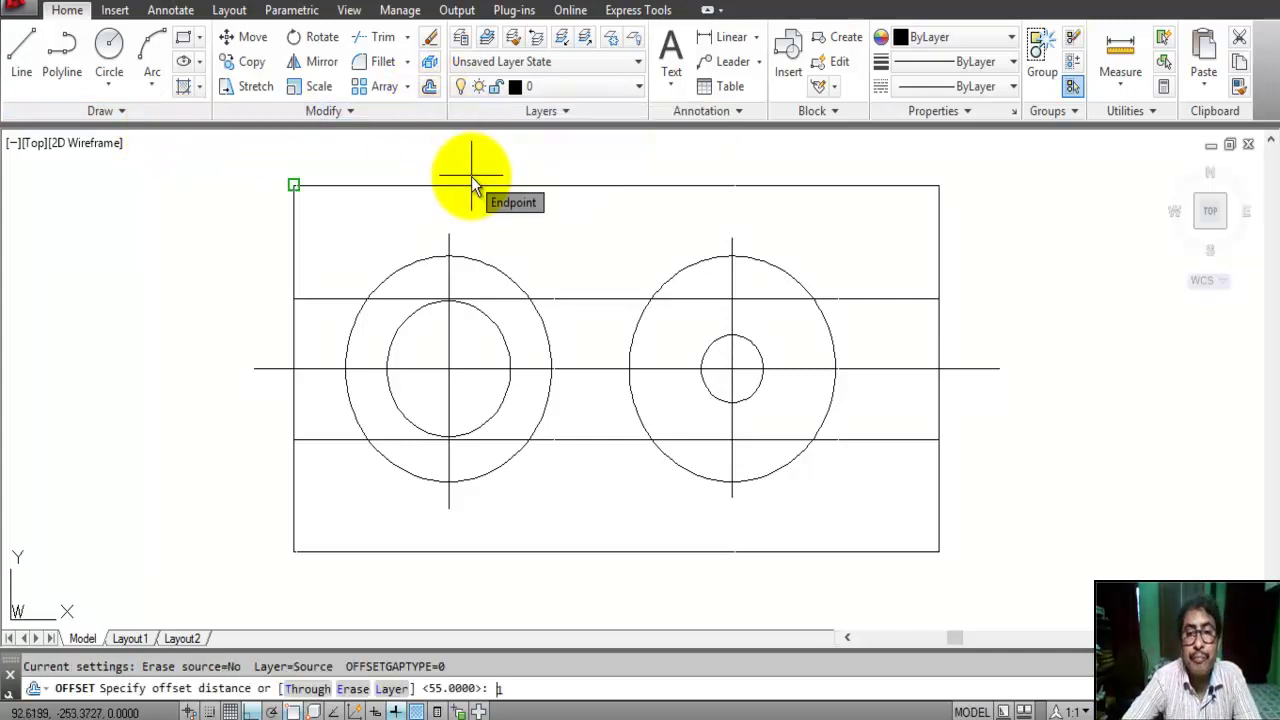
key("Return")
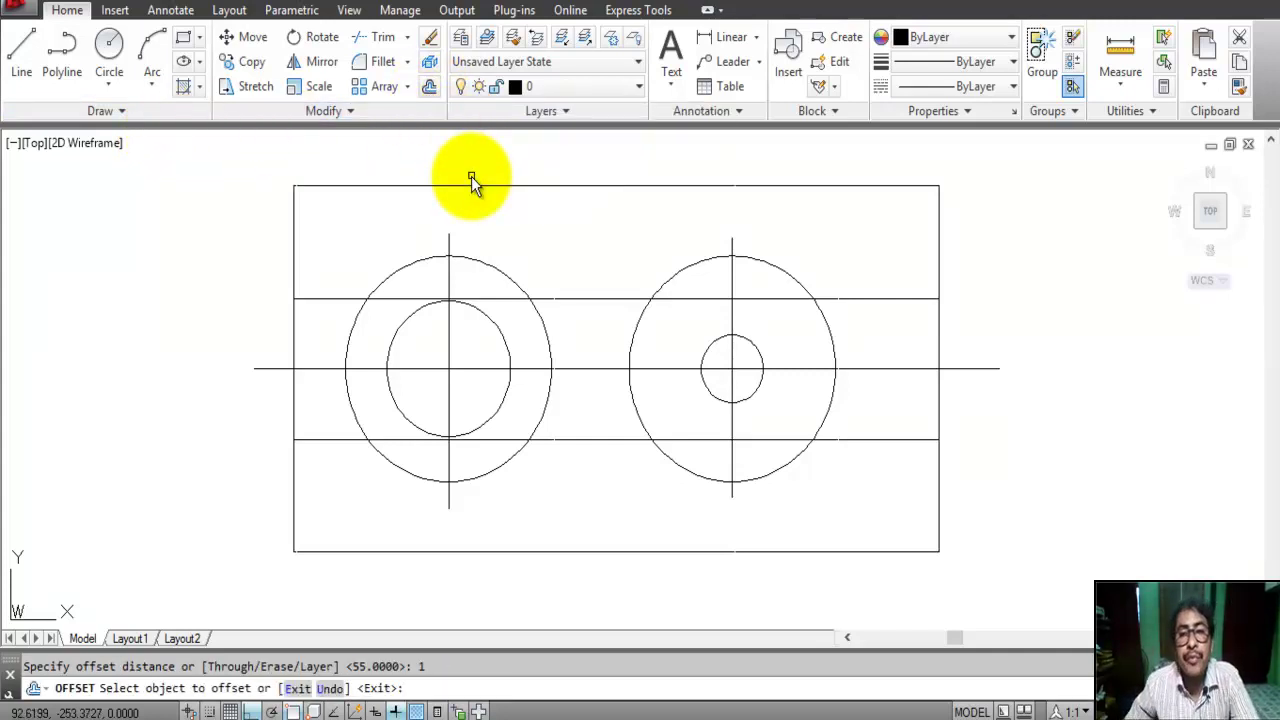
left_click(713, 359)
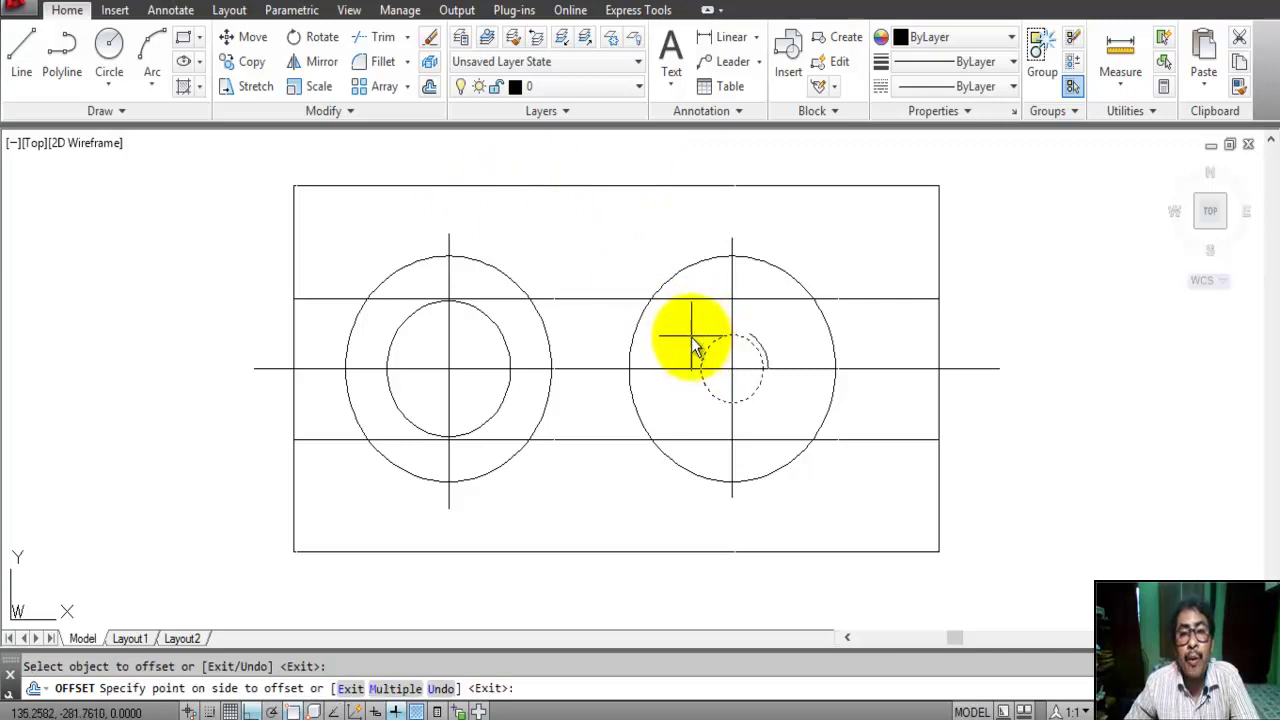
left_click(693, 343)
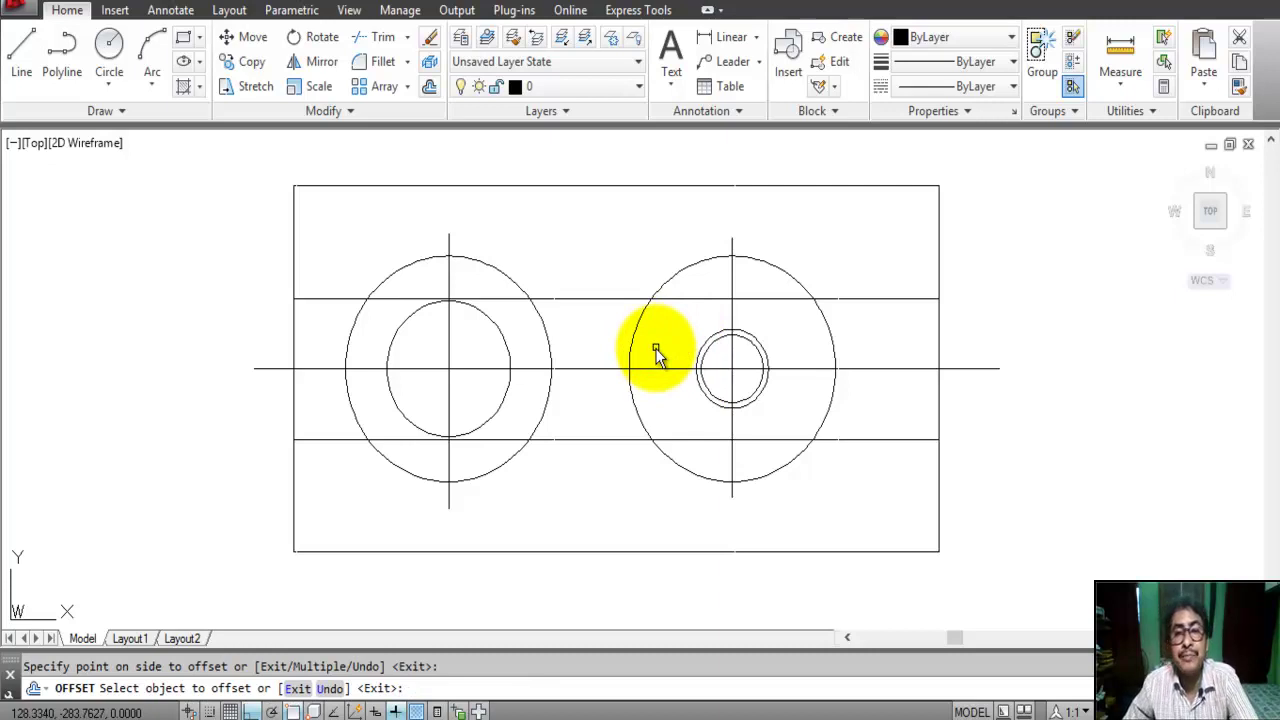
Break the outer of the two small right-hand circles to leave a gap in its upper-right quadrant
key("Escape")
scroll(730, 362, "up", 2)
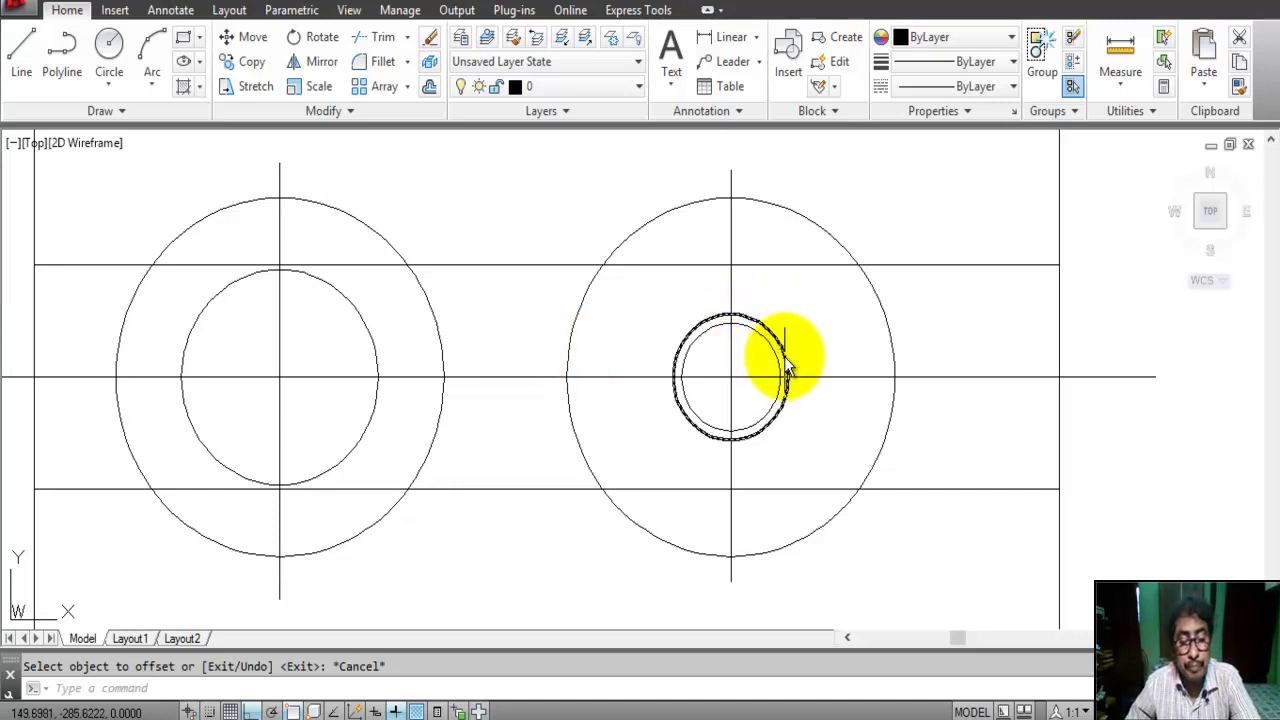
type("b")
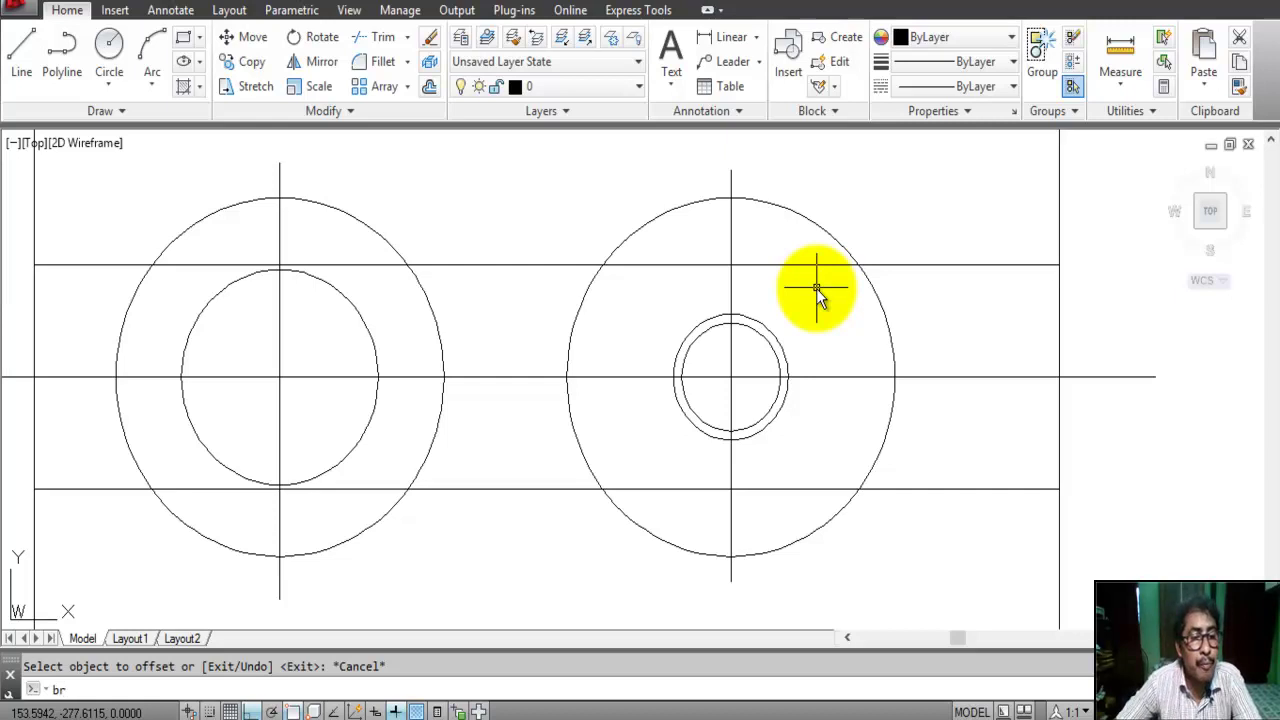
type("r")
key("Return")
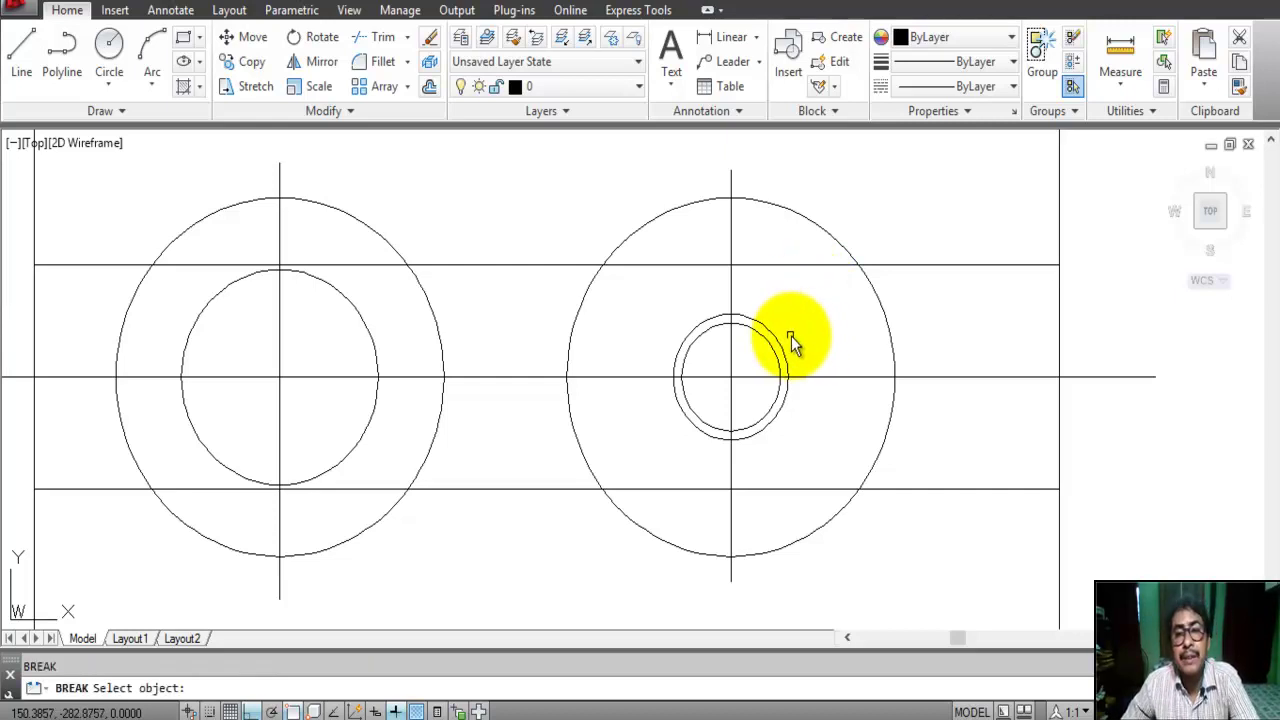
left_click(786, 366)
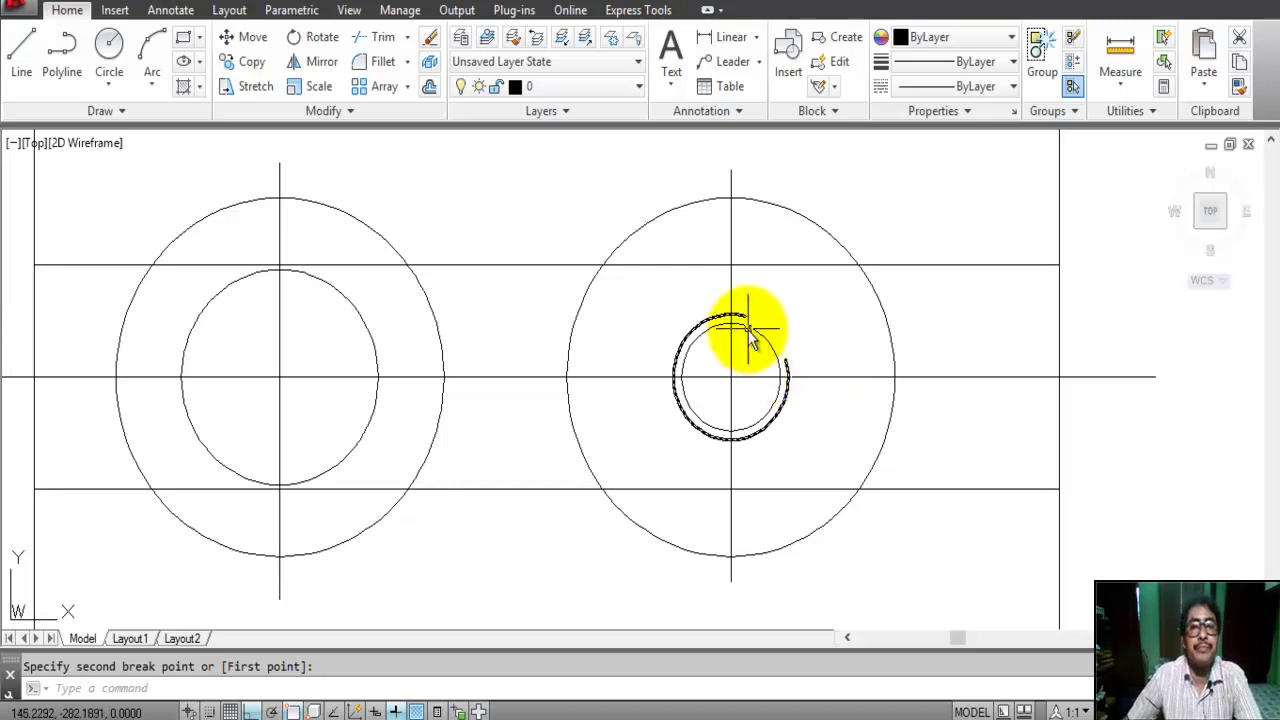
left_click(750, 336)
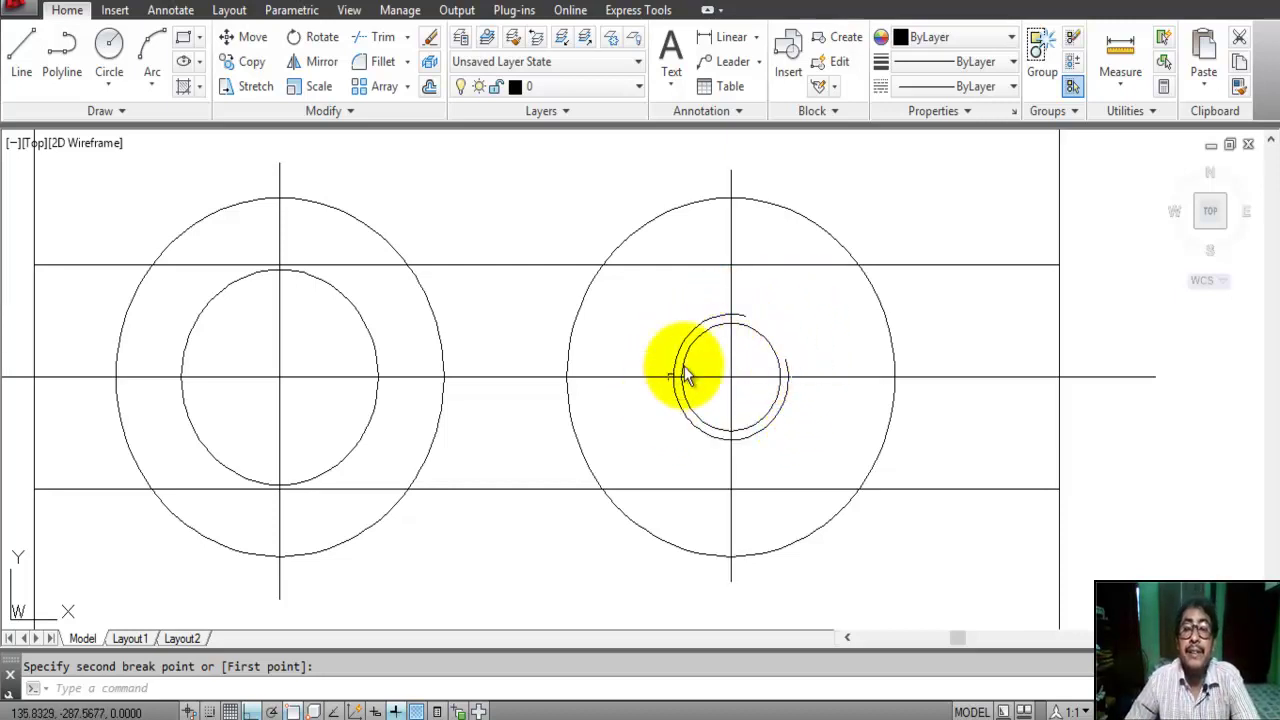
scroll(849, 334, "down", 2)
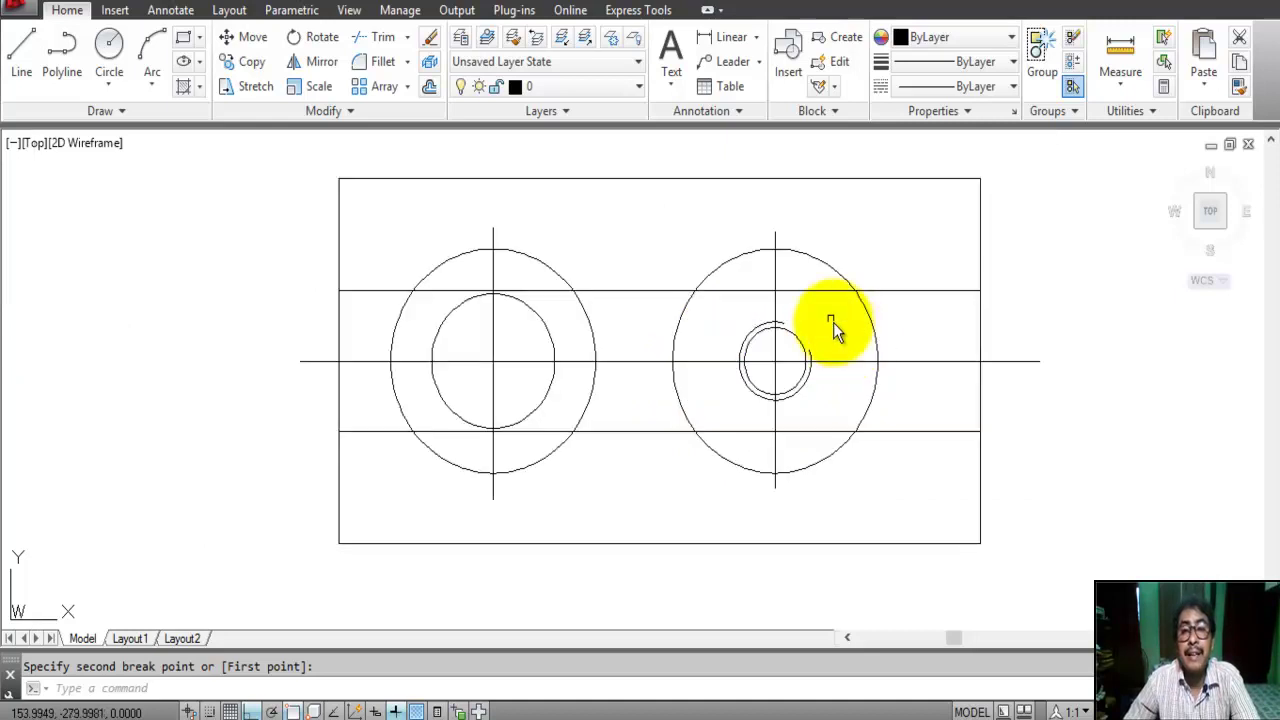
middle_click_drag(714, 263, 694, 286)
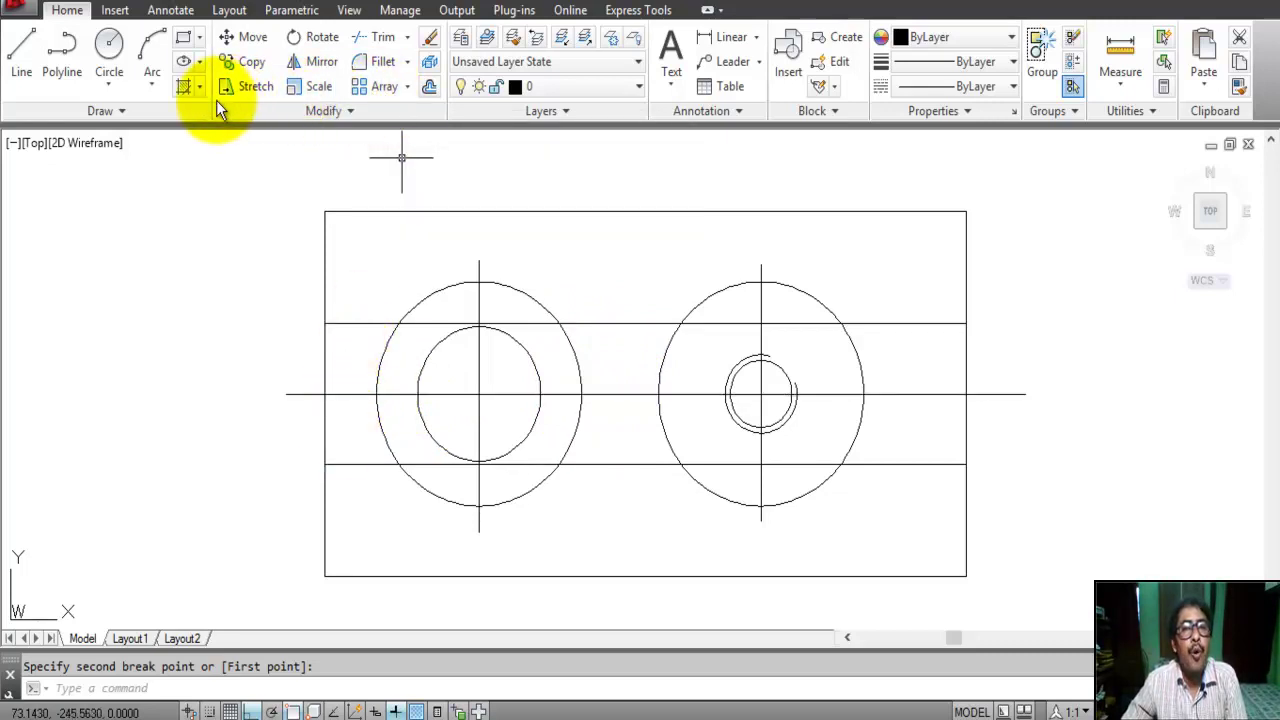
Offset the horizontal centre line by 5 units both above and below
left_click(428, 87)
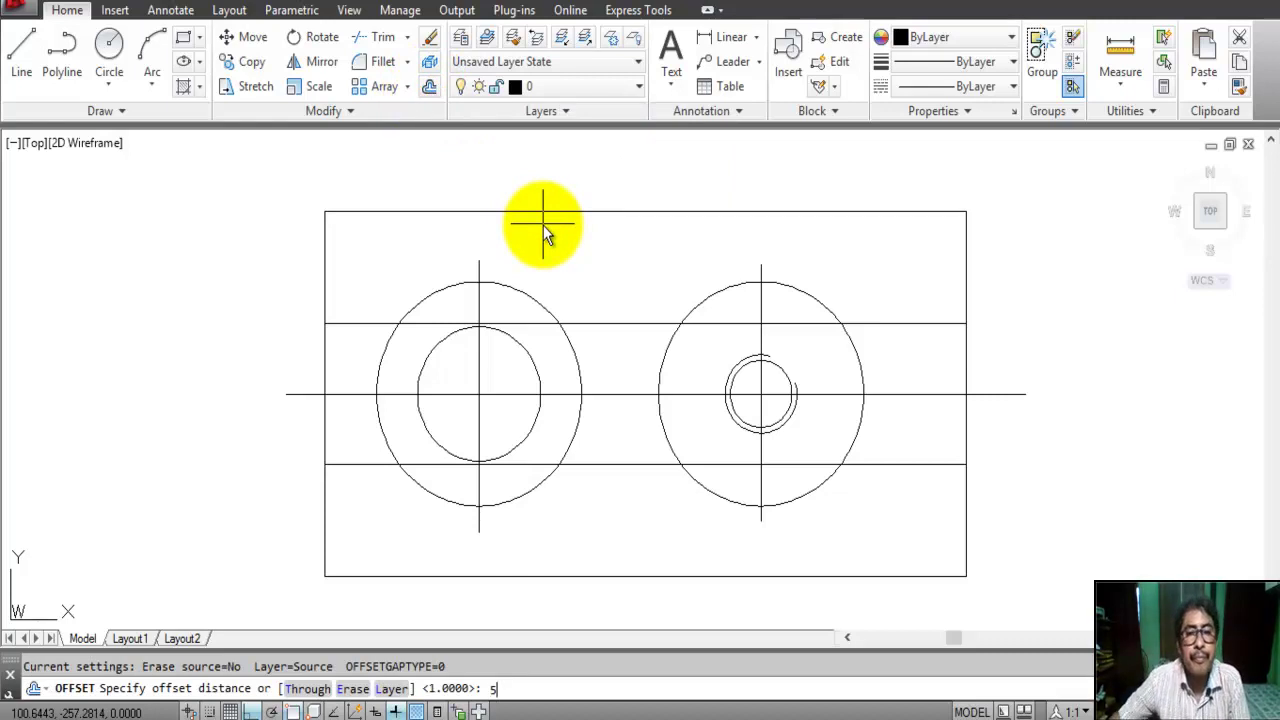
key("Return")
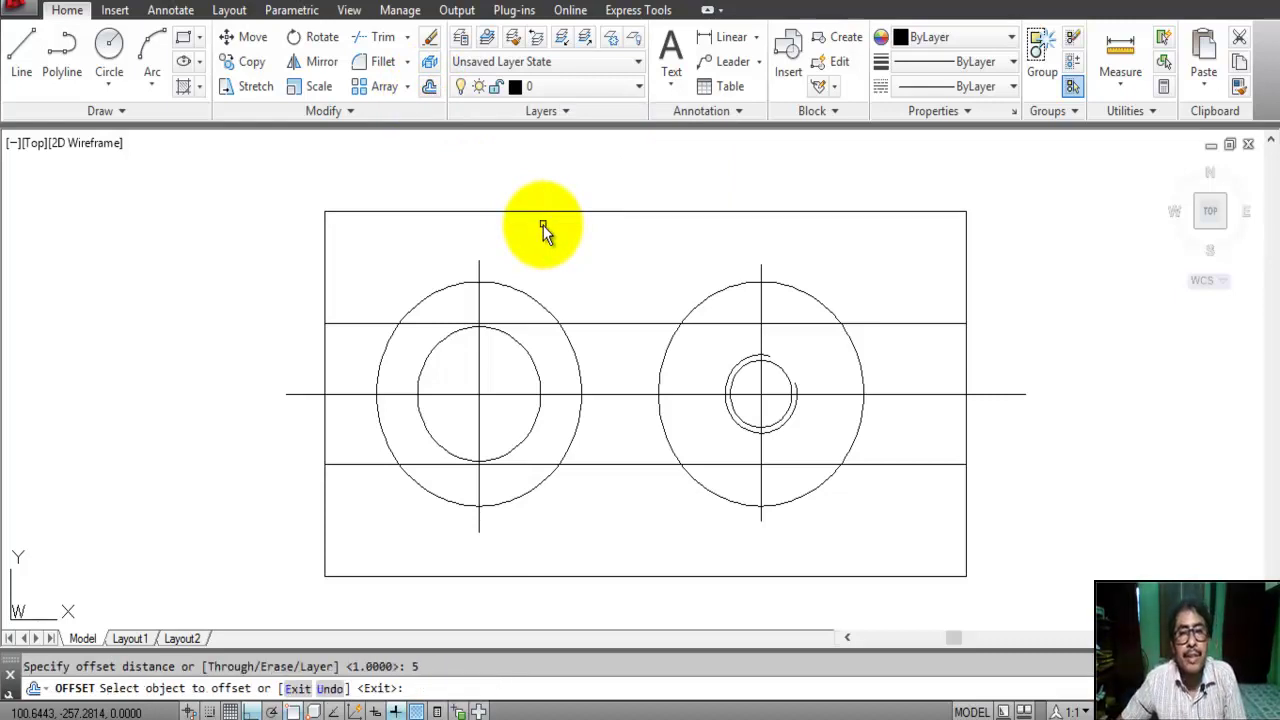
left_click(609, 394)
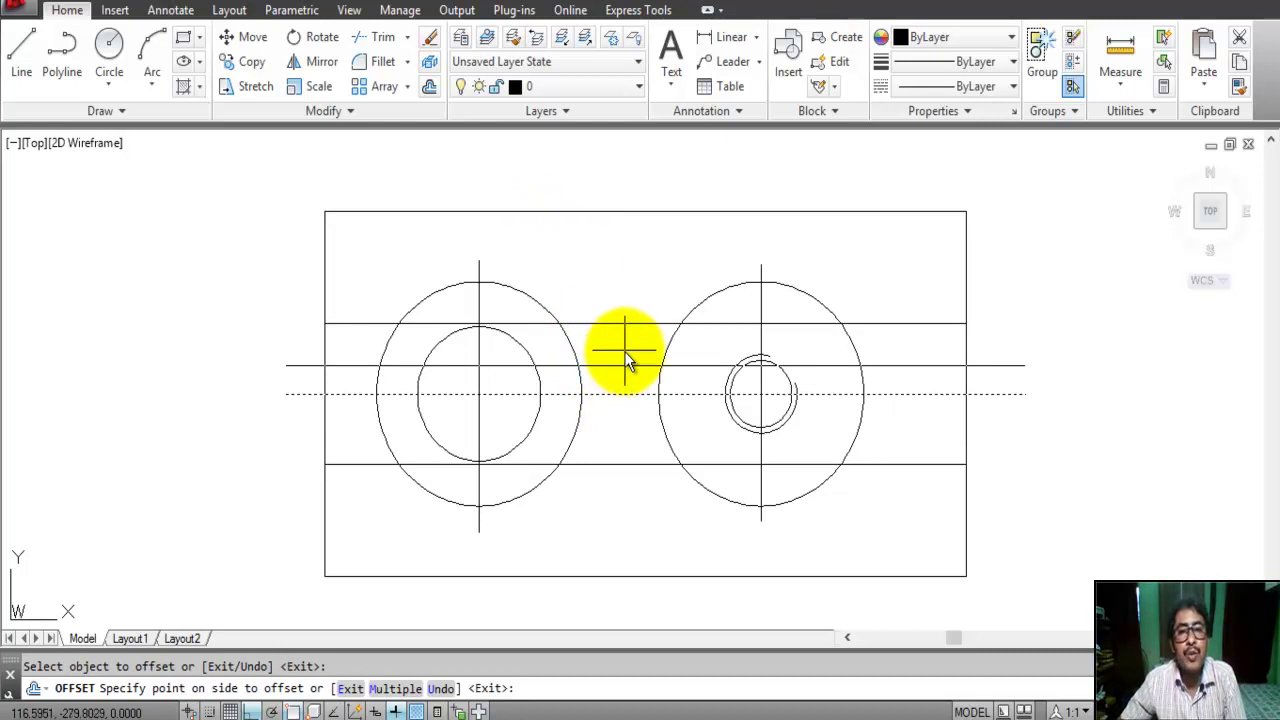
left_click(624, 351)
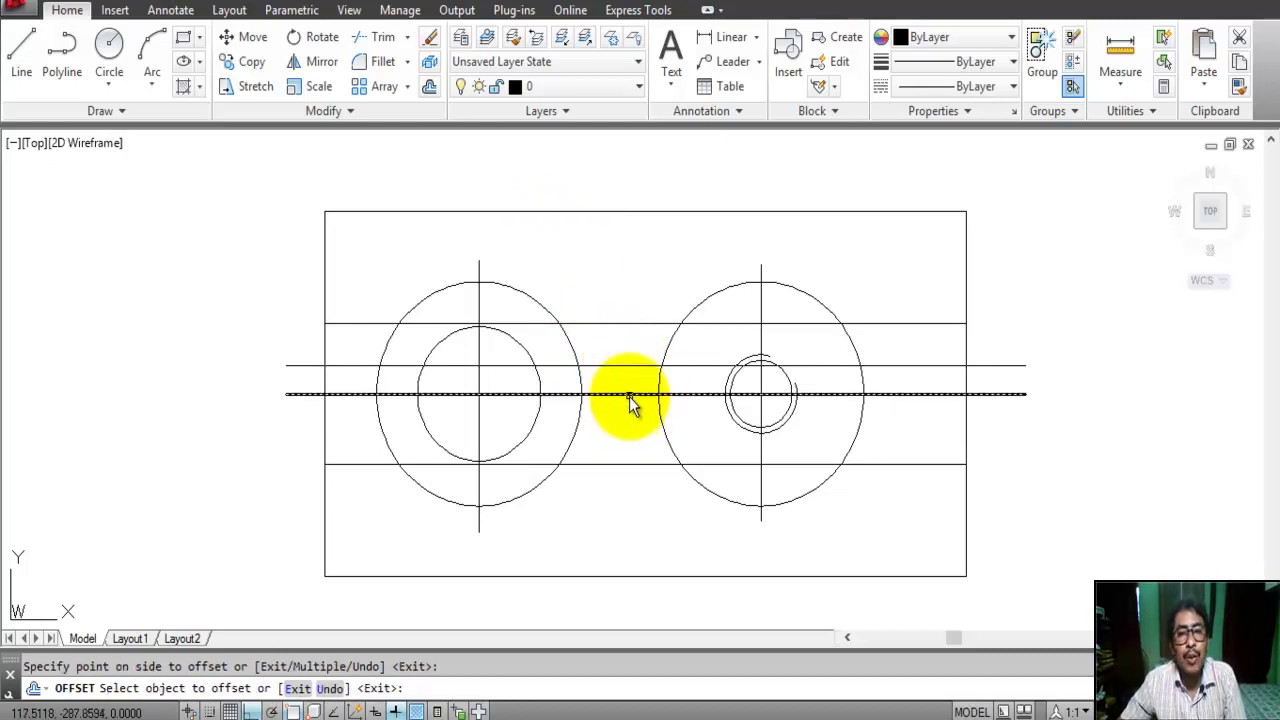
left_click(630, 396)
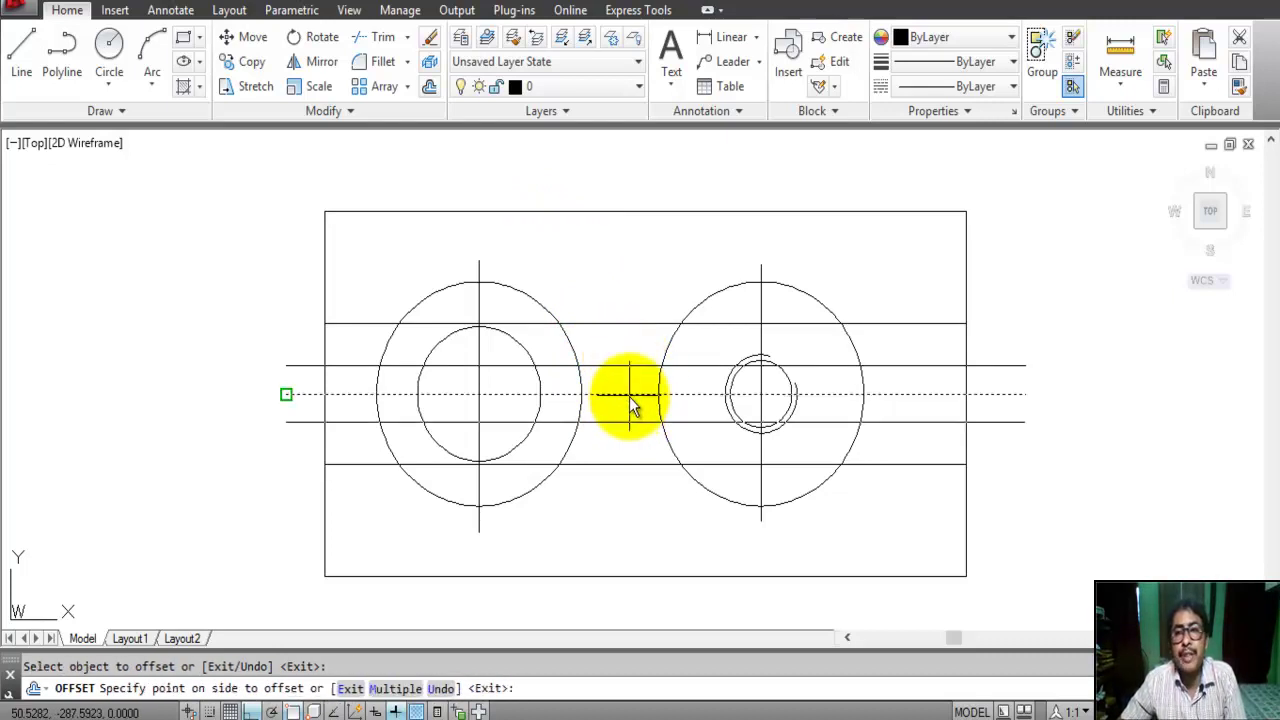
left_click(624, 457)
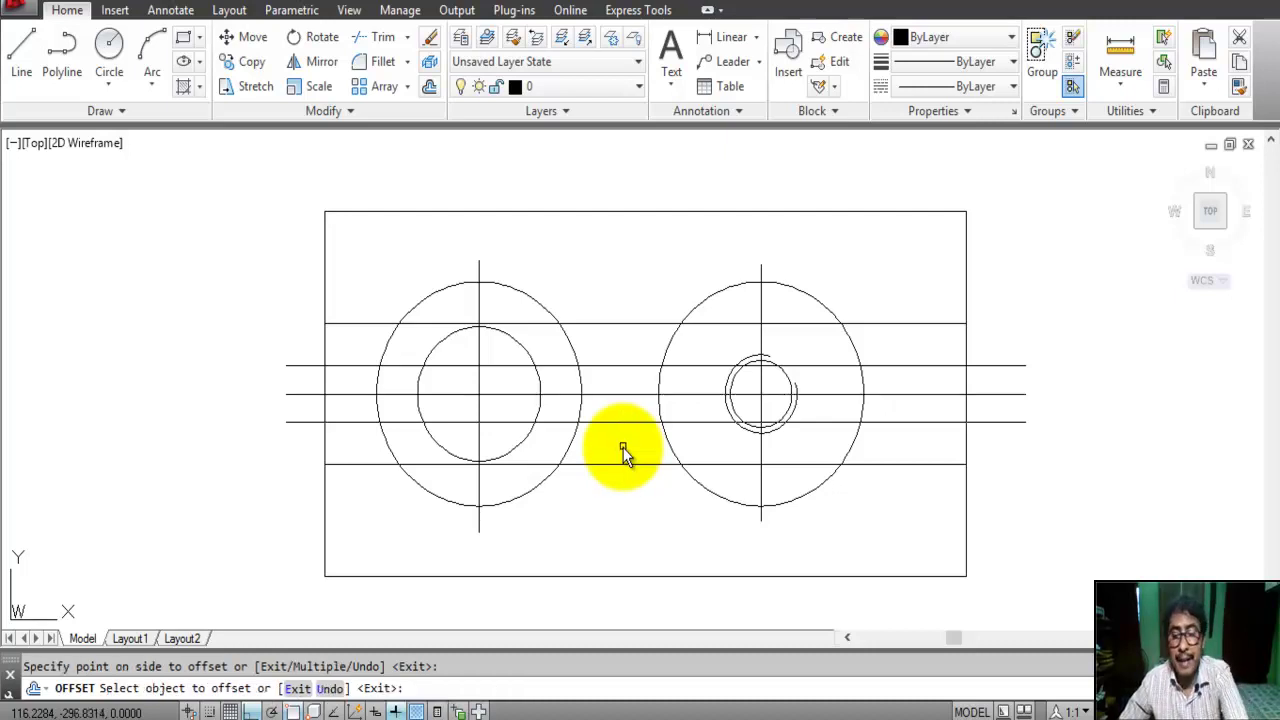
key("Return")
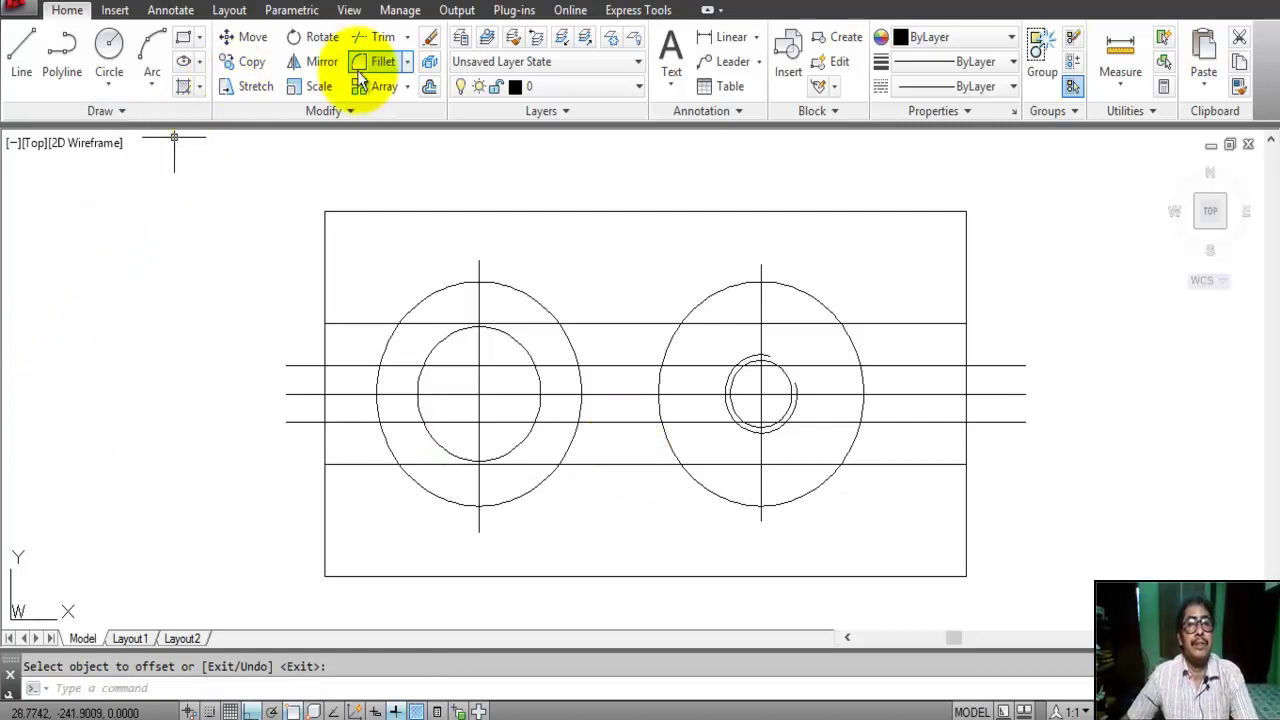
With all objects as cutting edges, trim both offset lines beyond the rectangle's left edge and between the left-hand 24- and 40-diameter circles
left_click(381, 39)
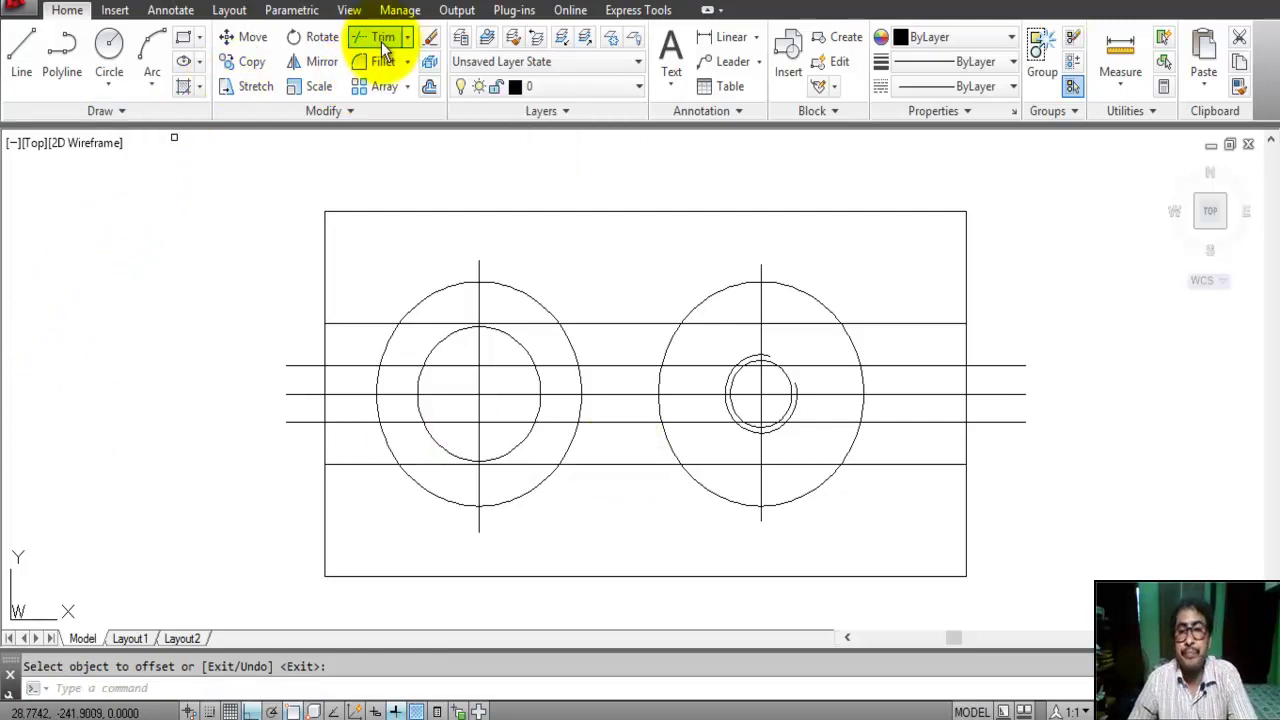
left_click(1060, 607)
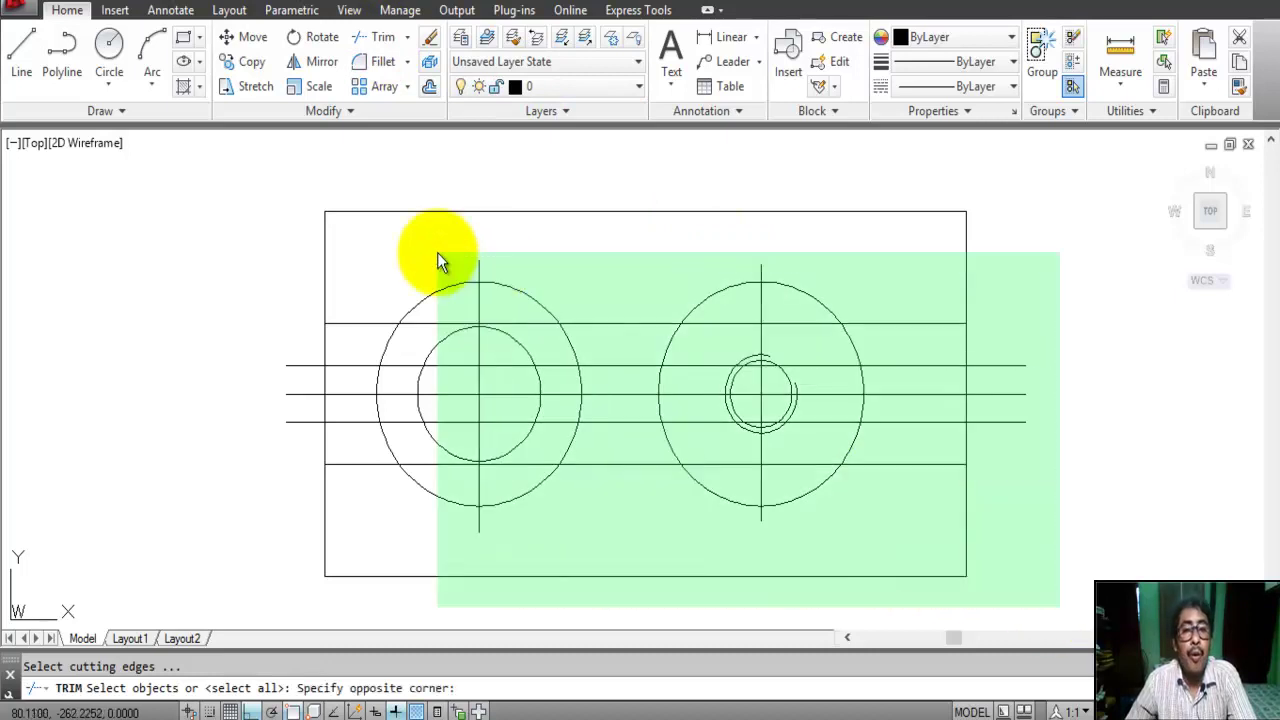
left_click(276, 186)
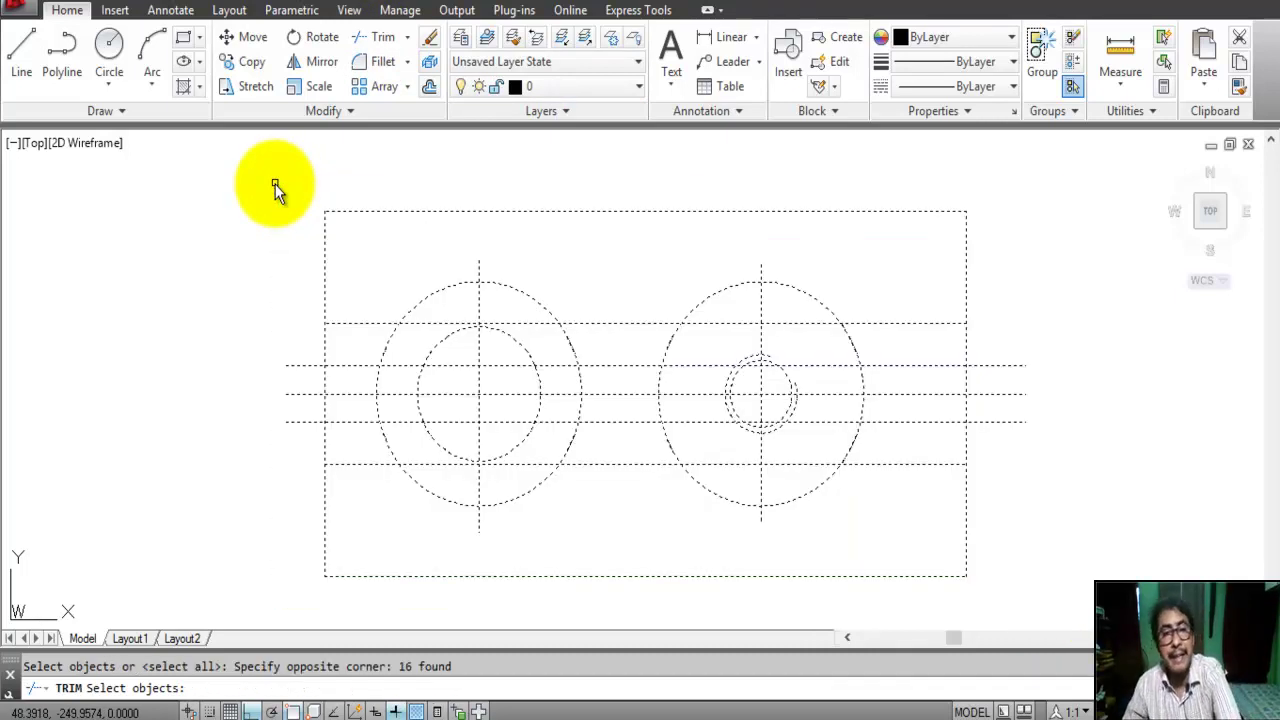
key("Return")
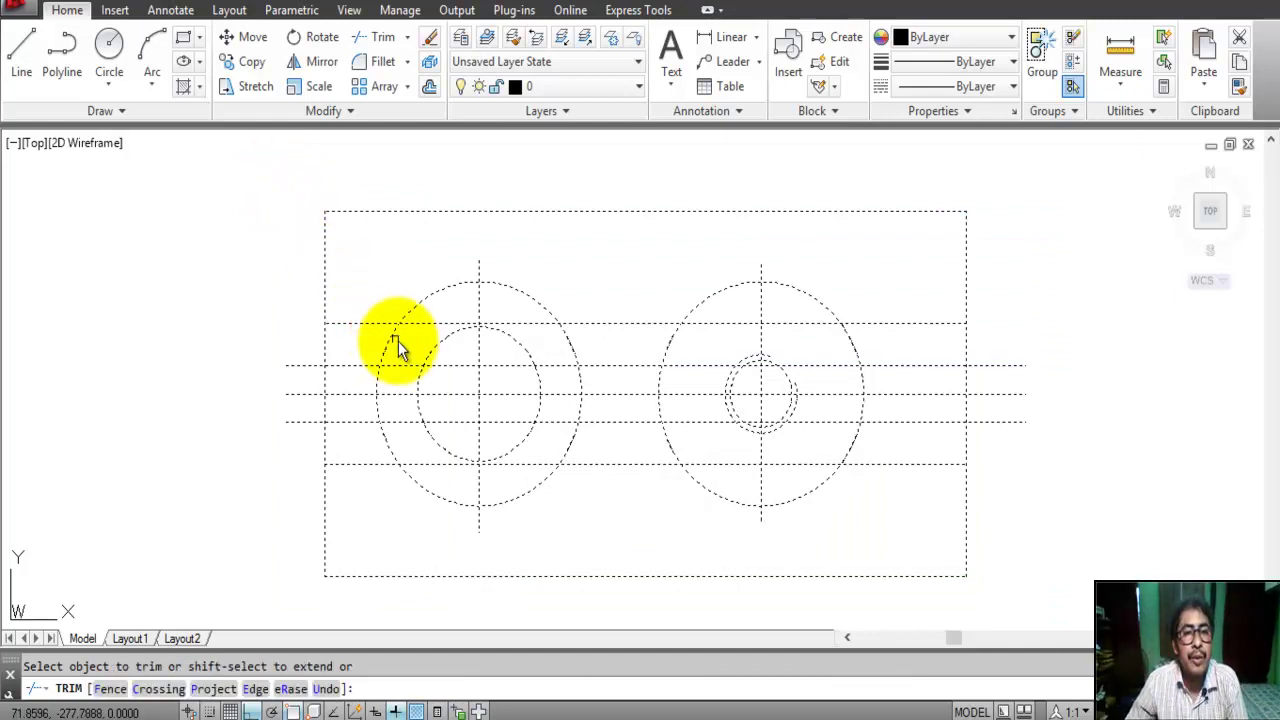
left_click(405, 368)
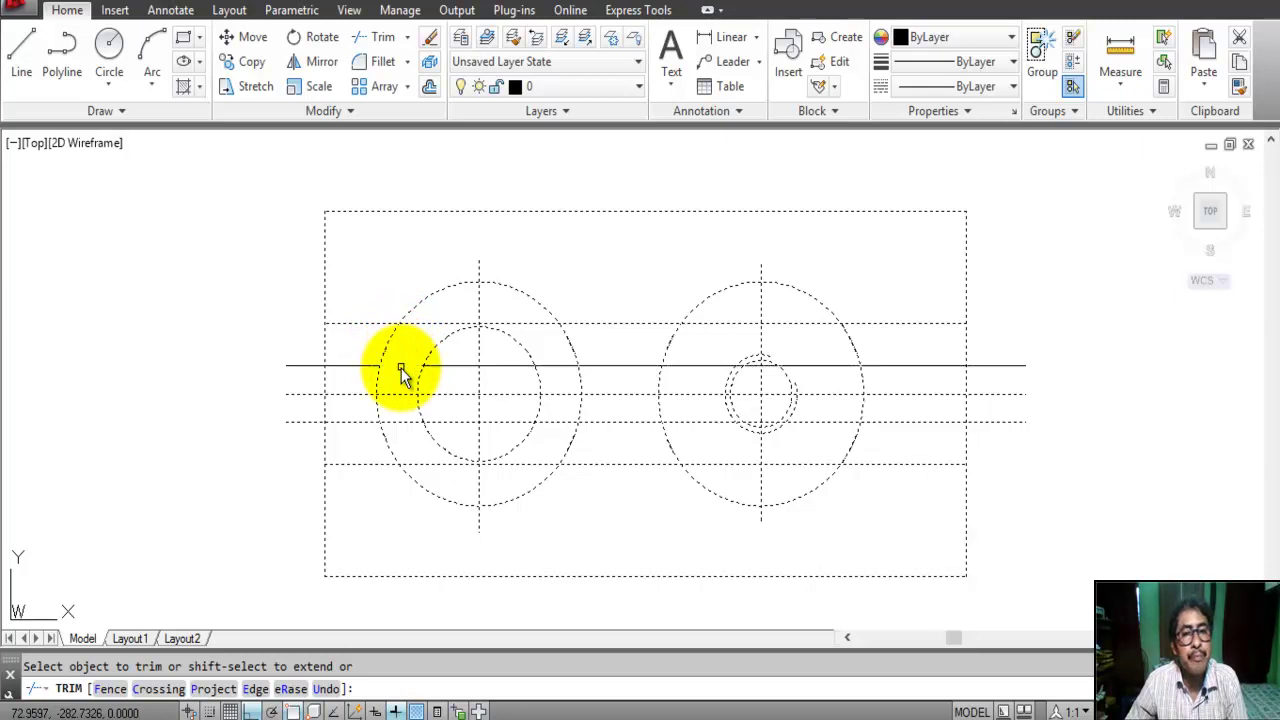
left_click(306, 369)
left_click(308, 424)
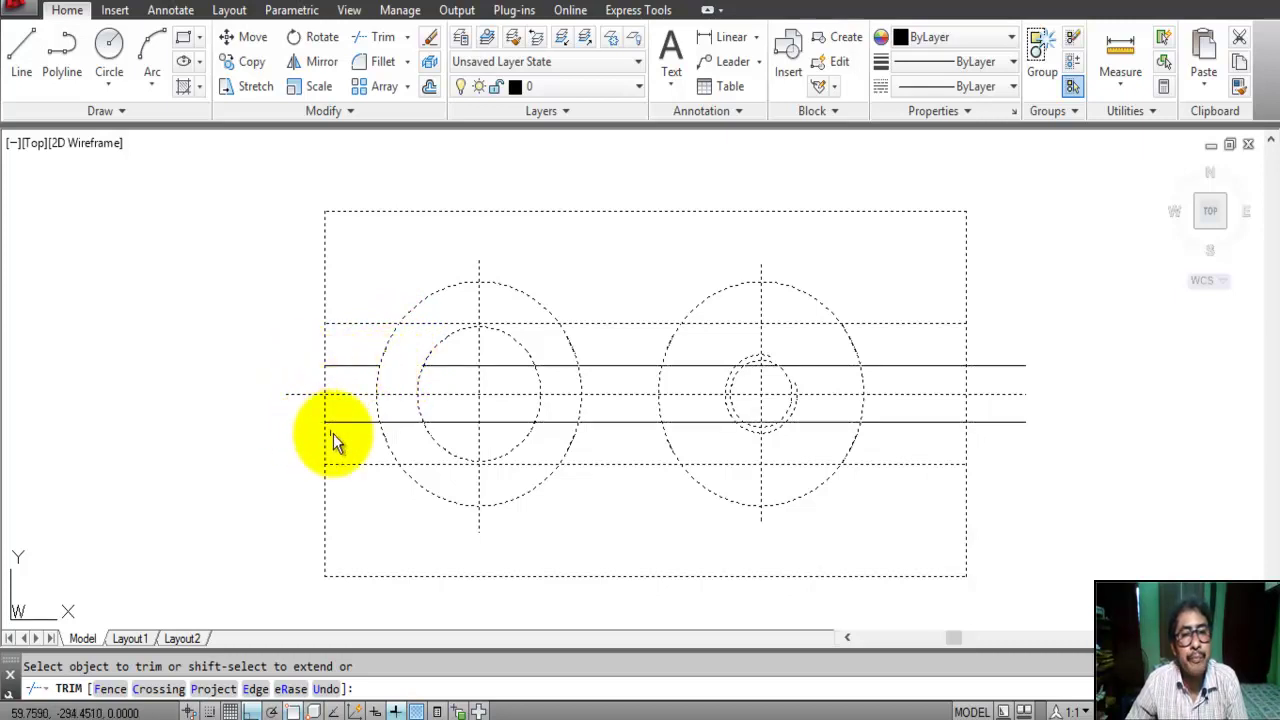
left_click(400, 424)
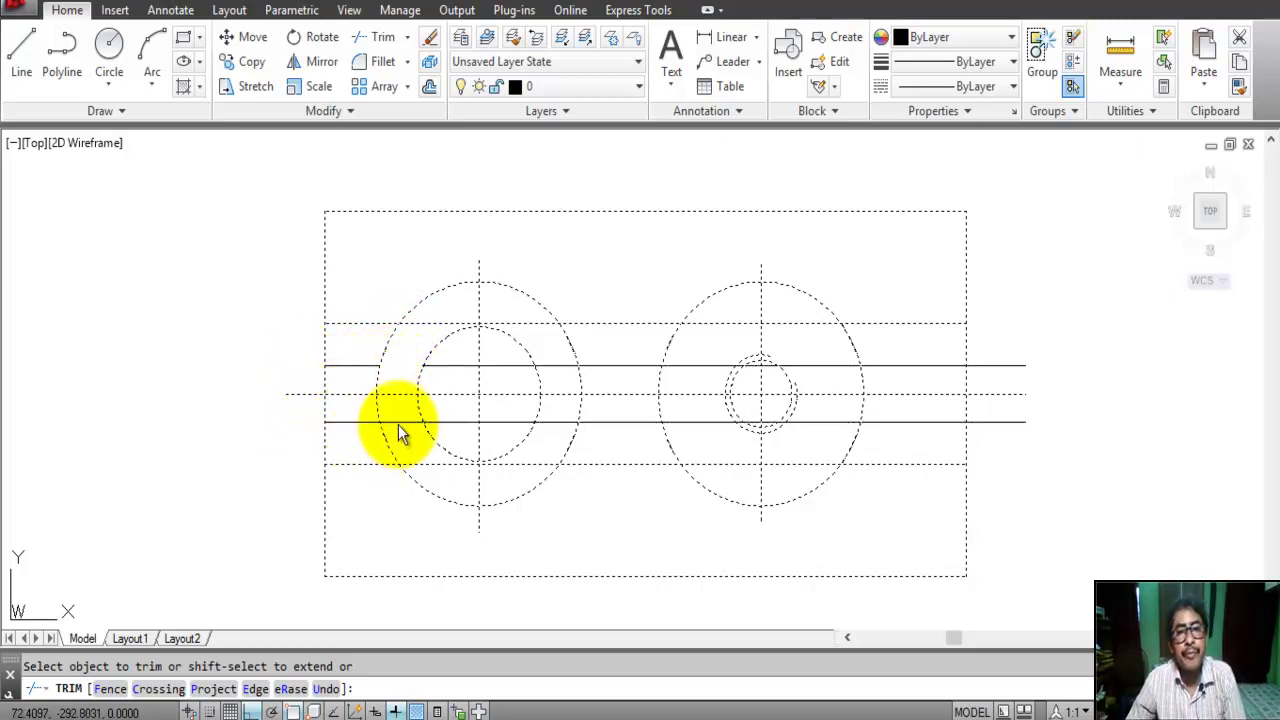
left_click(576, 368)
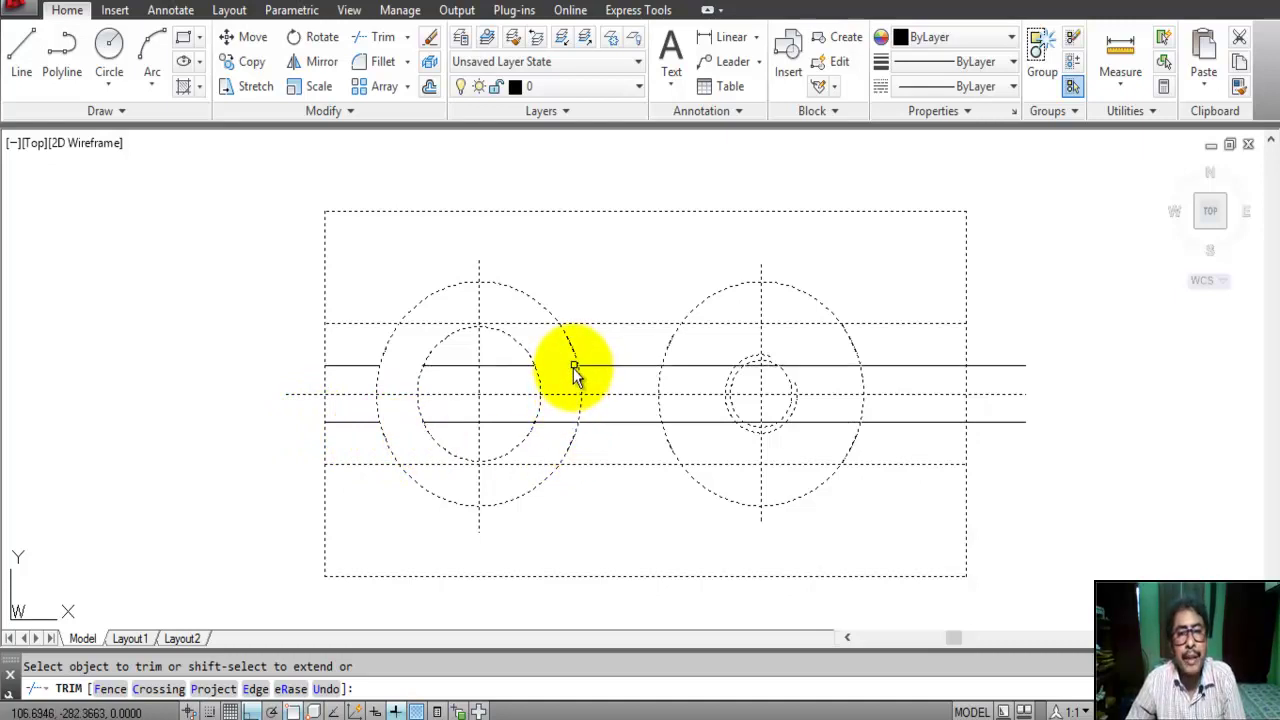
left_click(563, 423)
Trim both offset lines between the right-hand small circles and 40-diameter circle, and beyond the rectangle's right edge
left_click(700, 367)
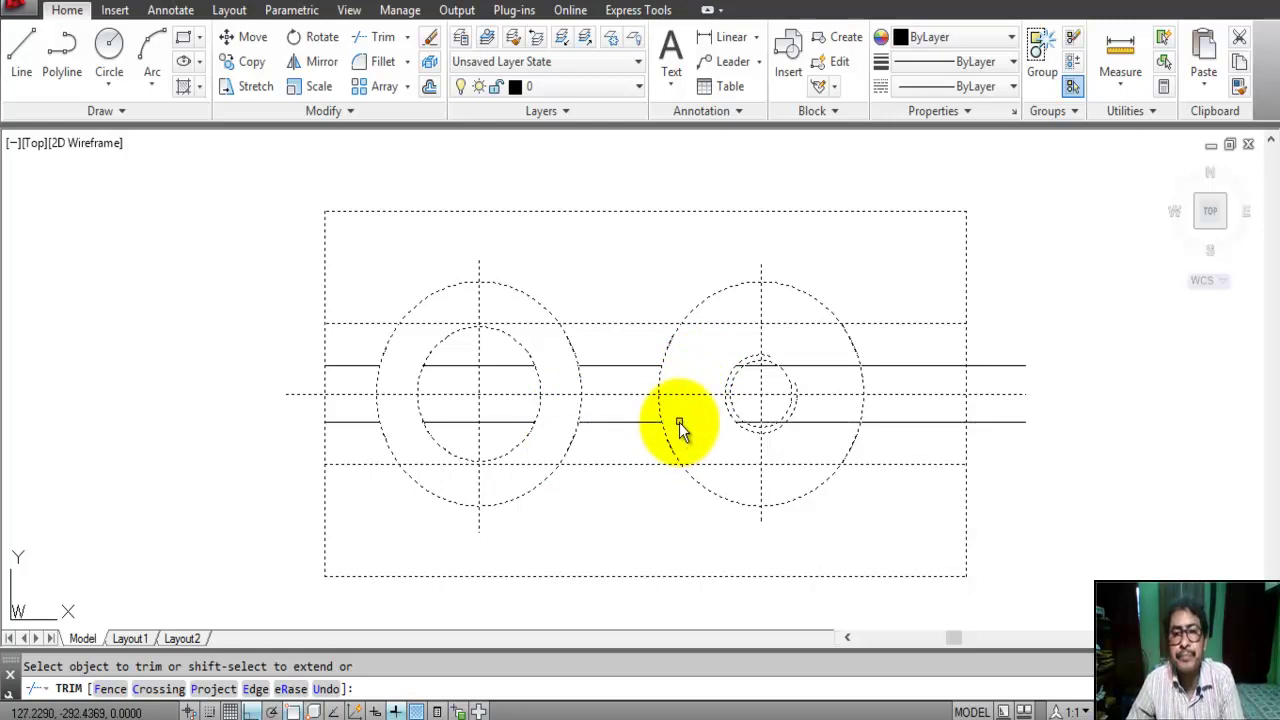
left_click(848, 367)
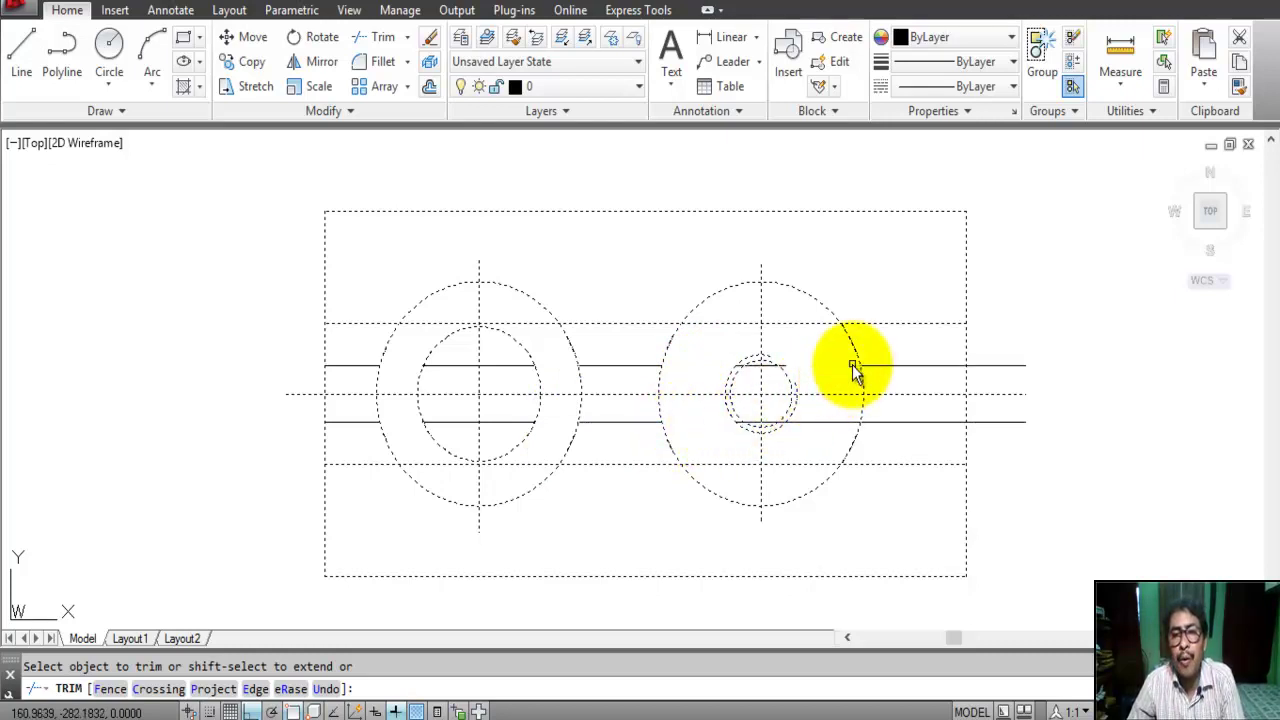
left_click(843, 421)
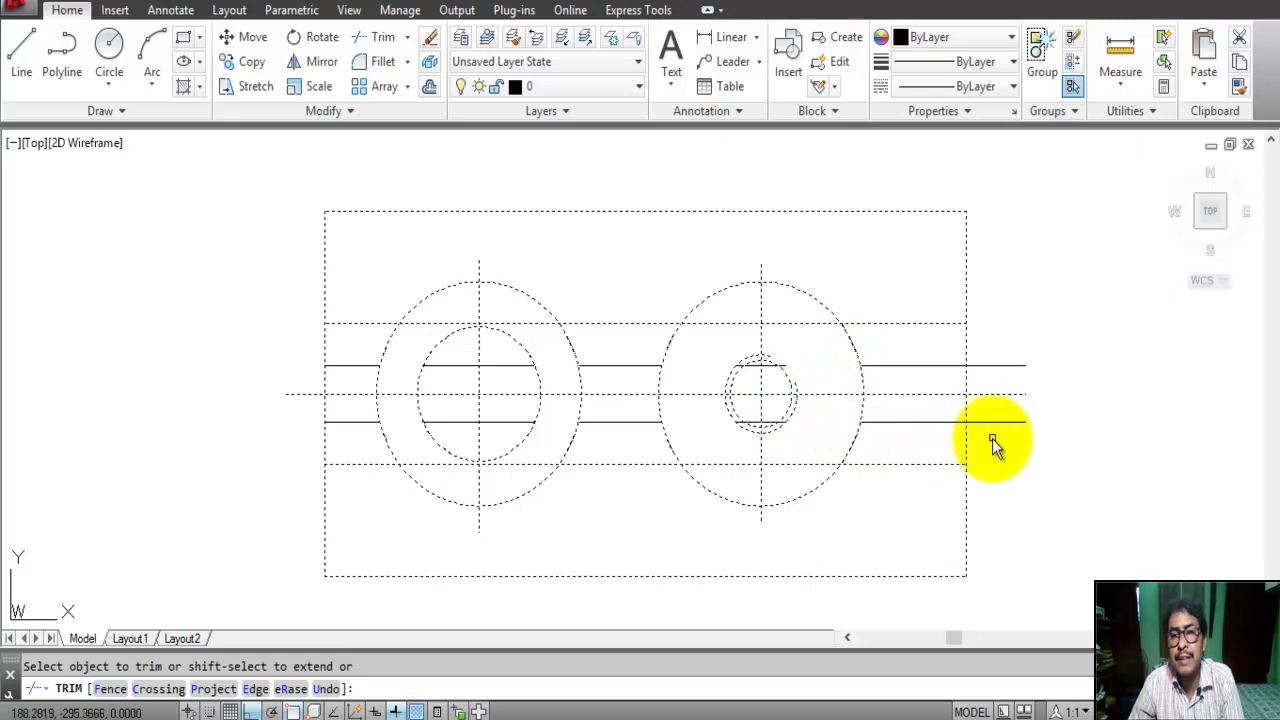
left_click(994, 424)
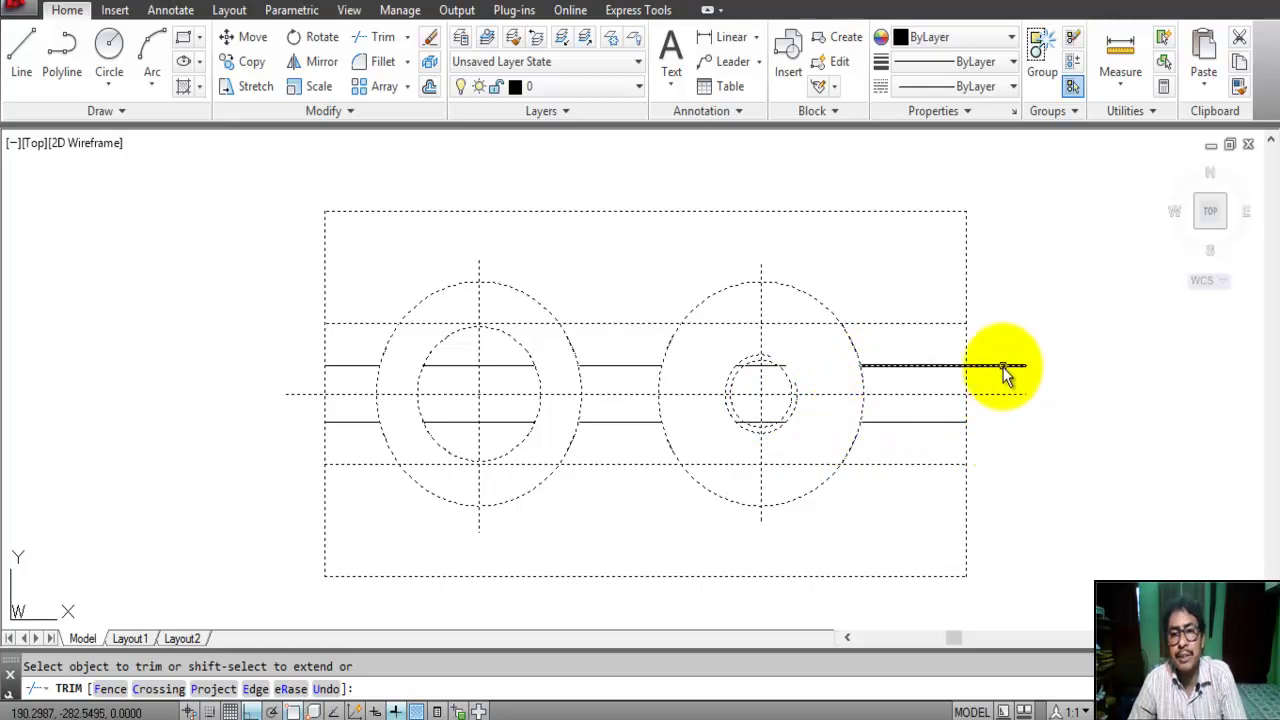
left_click(1003, 367)
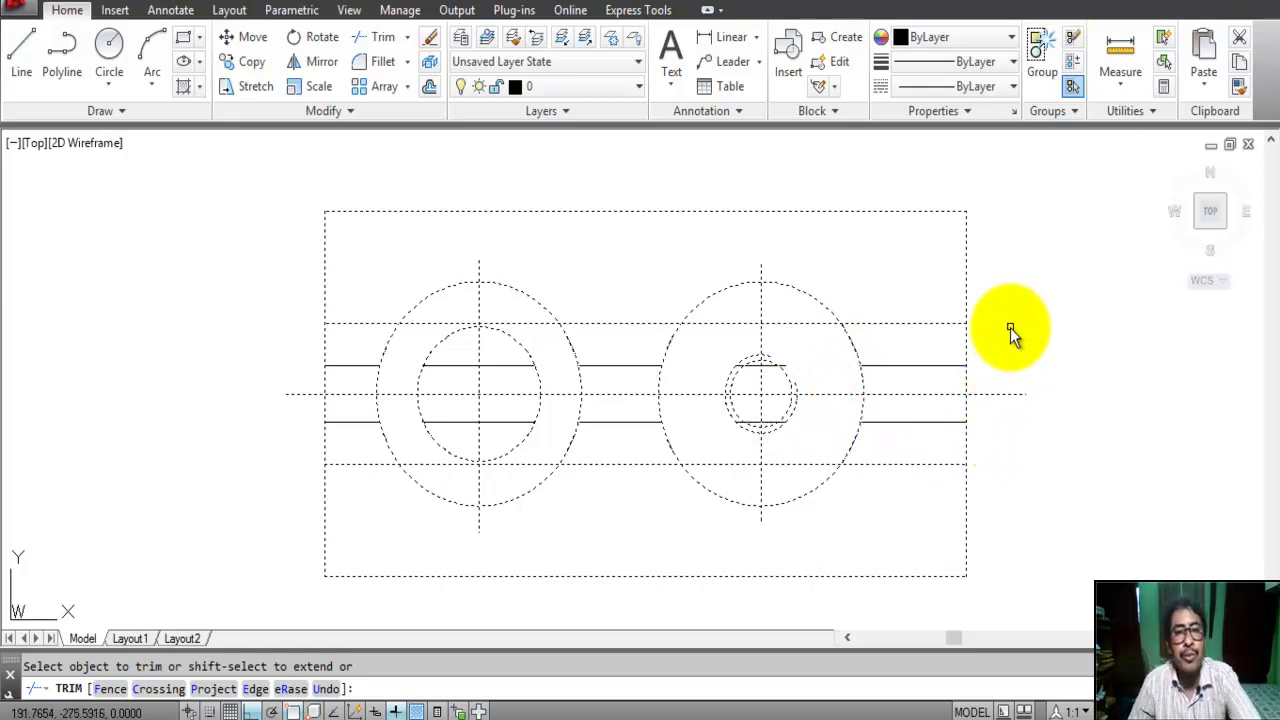
key("Return")
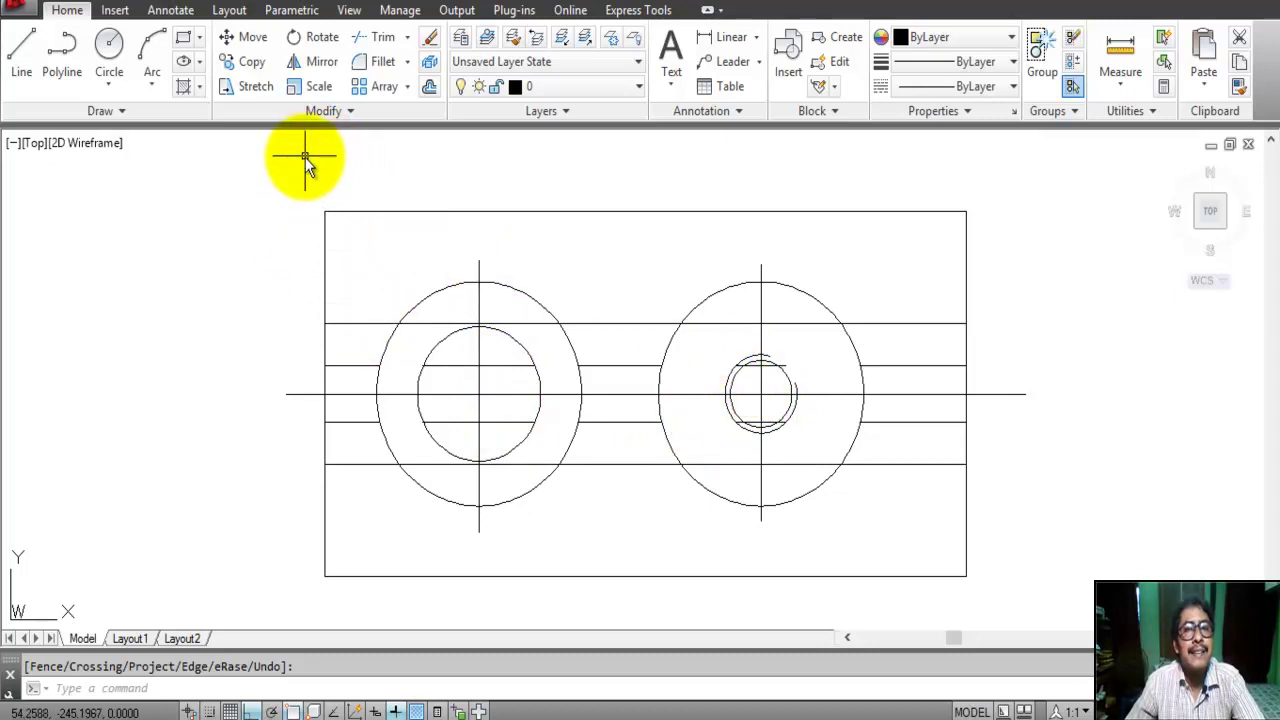
Erase the four leftover offset-line segments inside the left-hand 24-diameter circle and the right-hand small circles
left_click(427, 40)
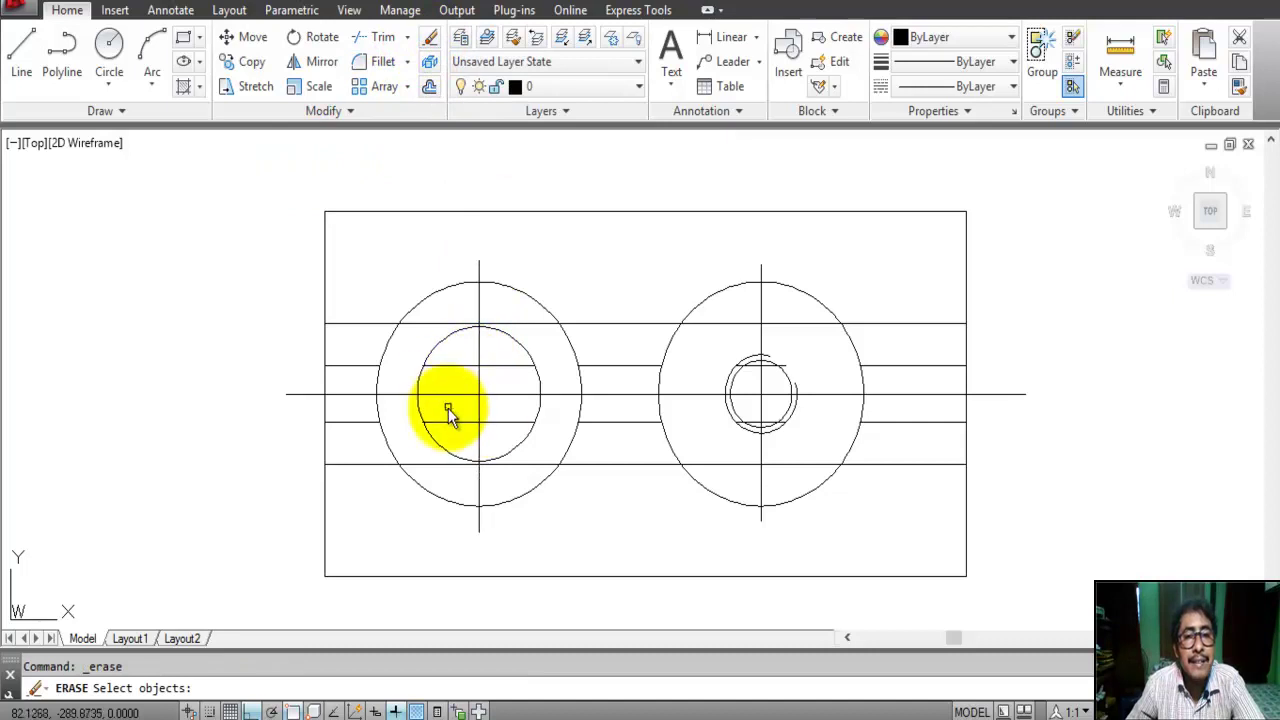
left_click(448, 367)
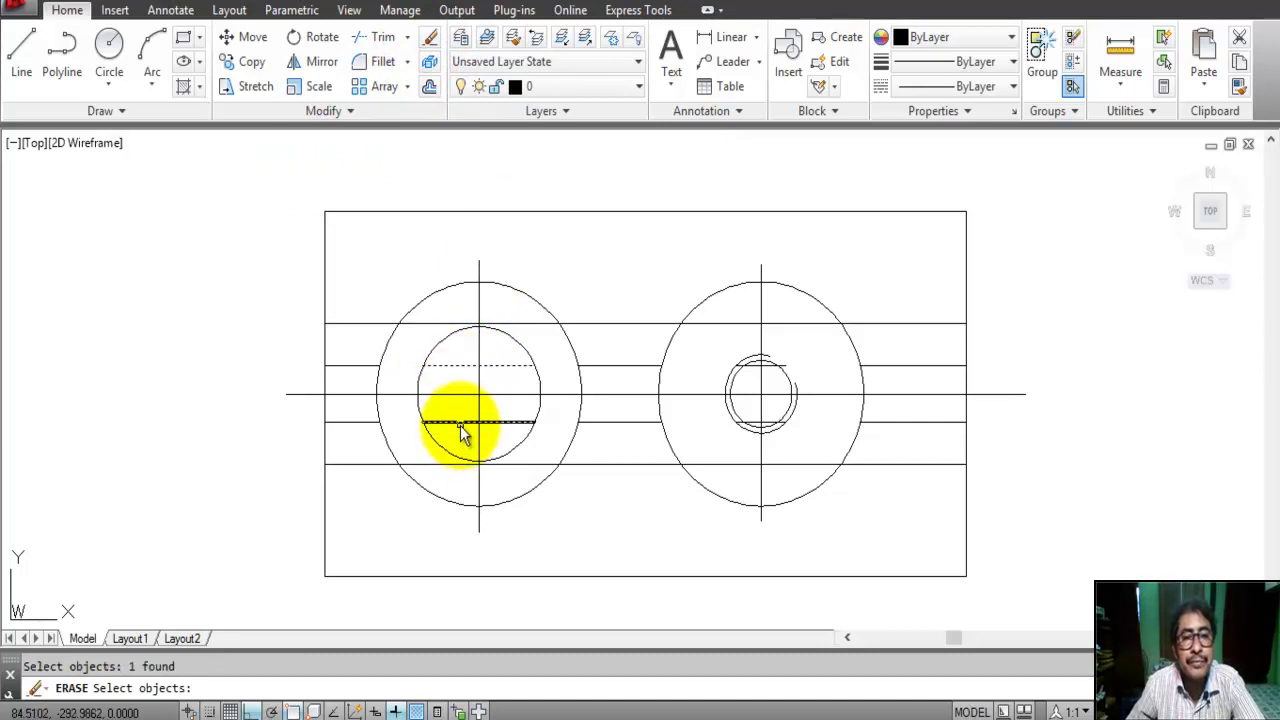
left_click(462, 423)
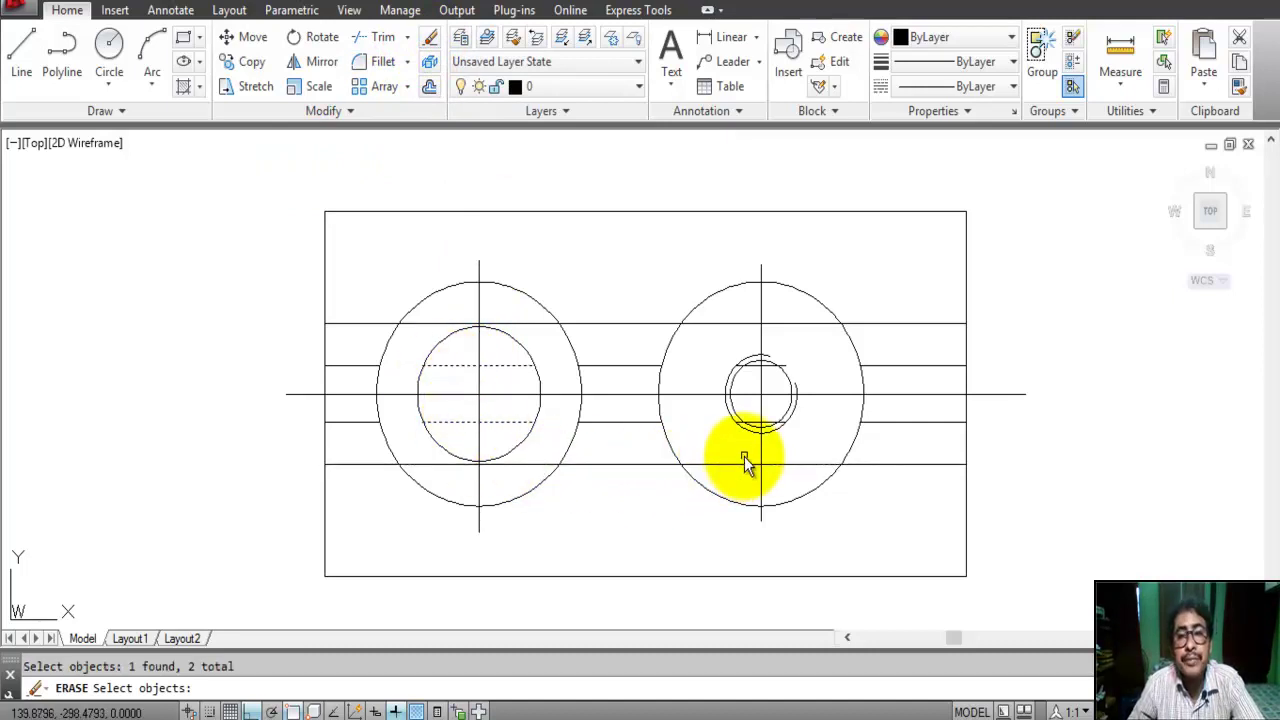
scroll(780, 442, "up", 4)
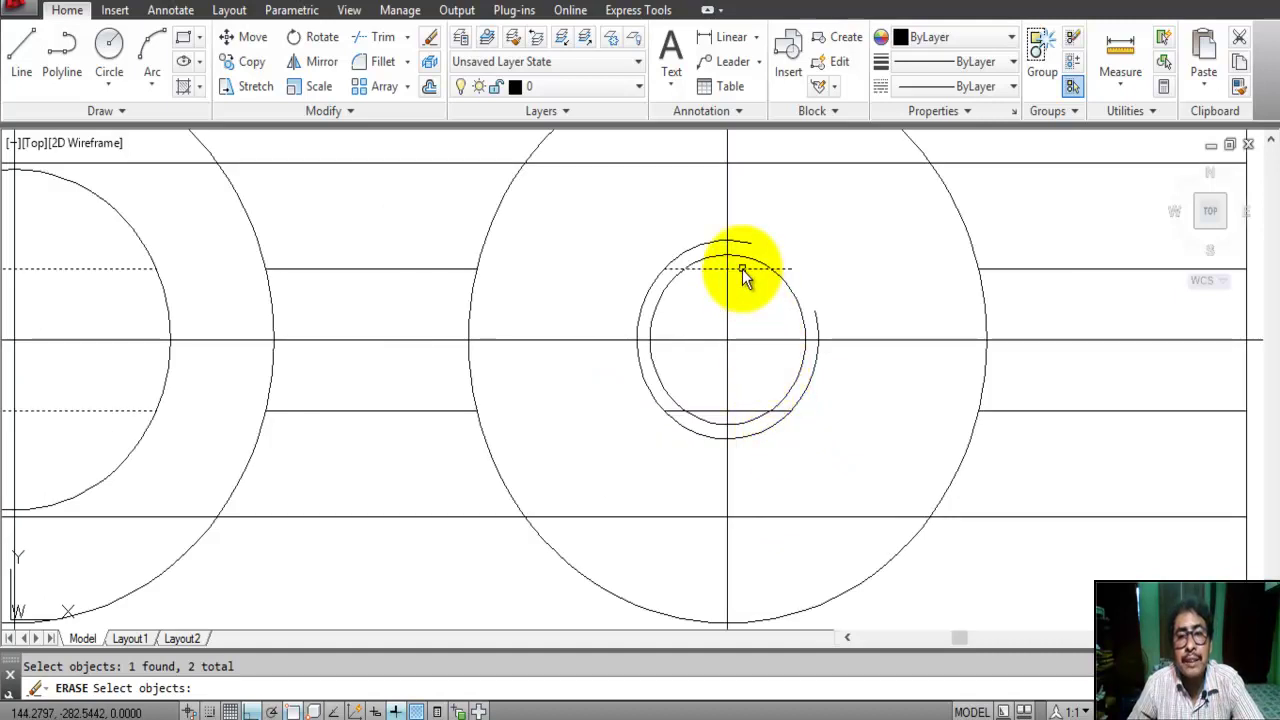
left_click(742, 269)
left_click(745, 411)
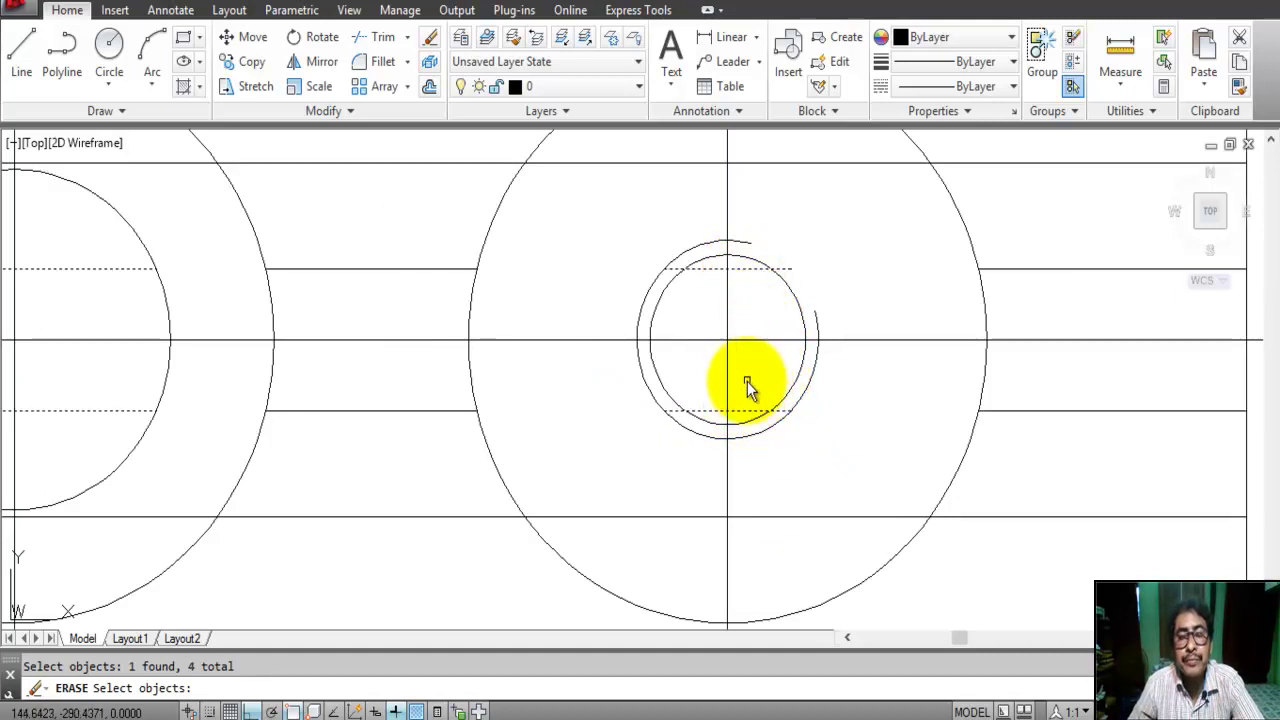
scroll(748, 387, "down", 4)
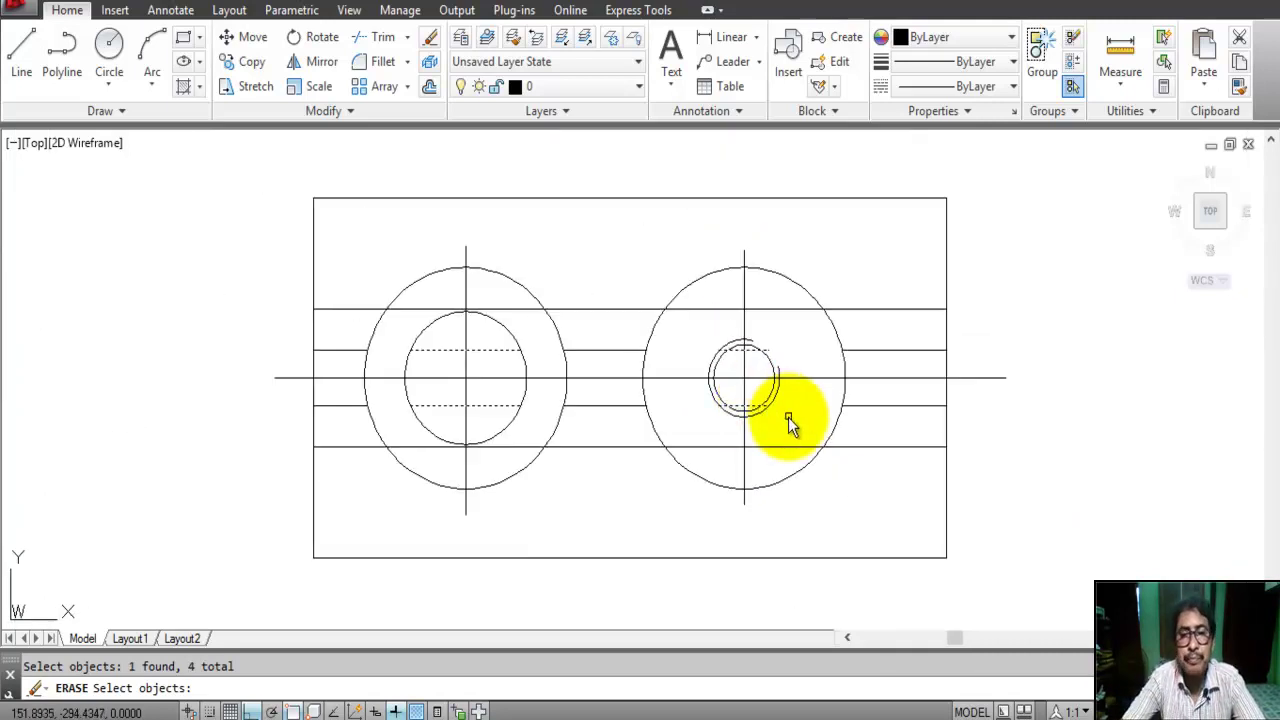
key("Return")
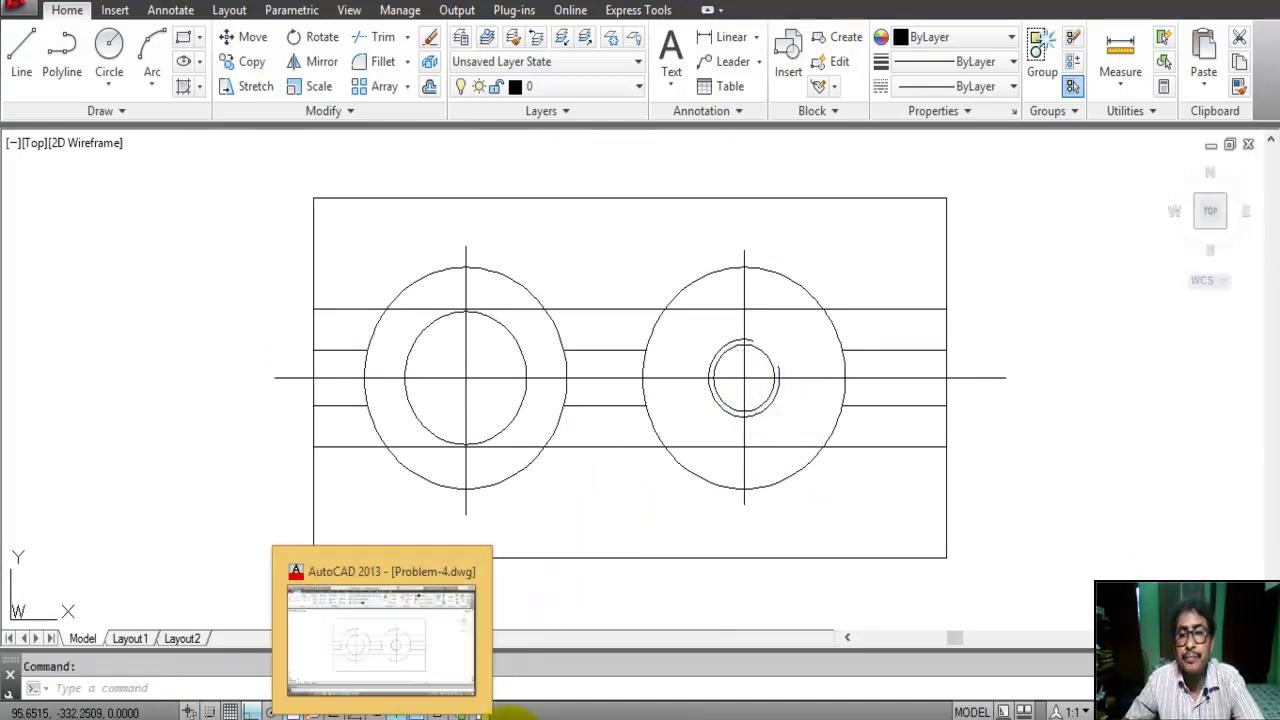
Undo the last drawn line
left_click(380, 650)
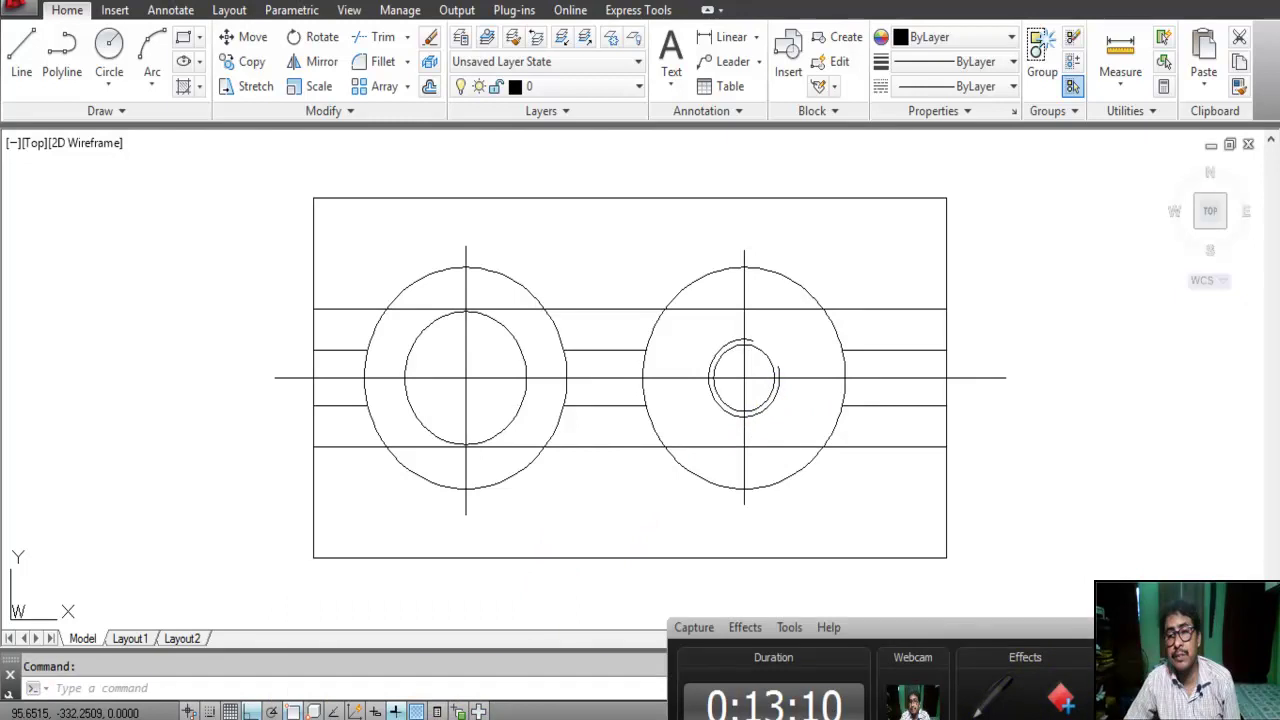
key("ctrl+z")
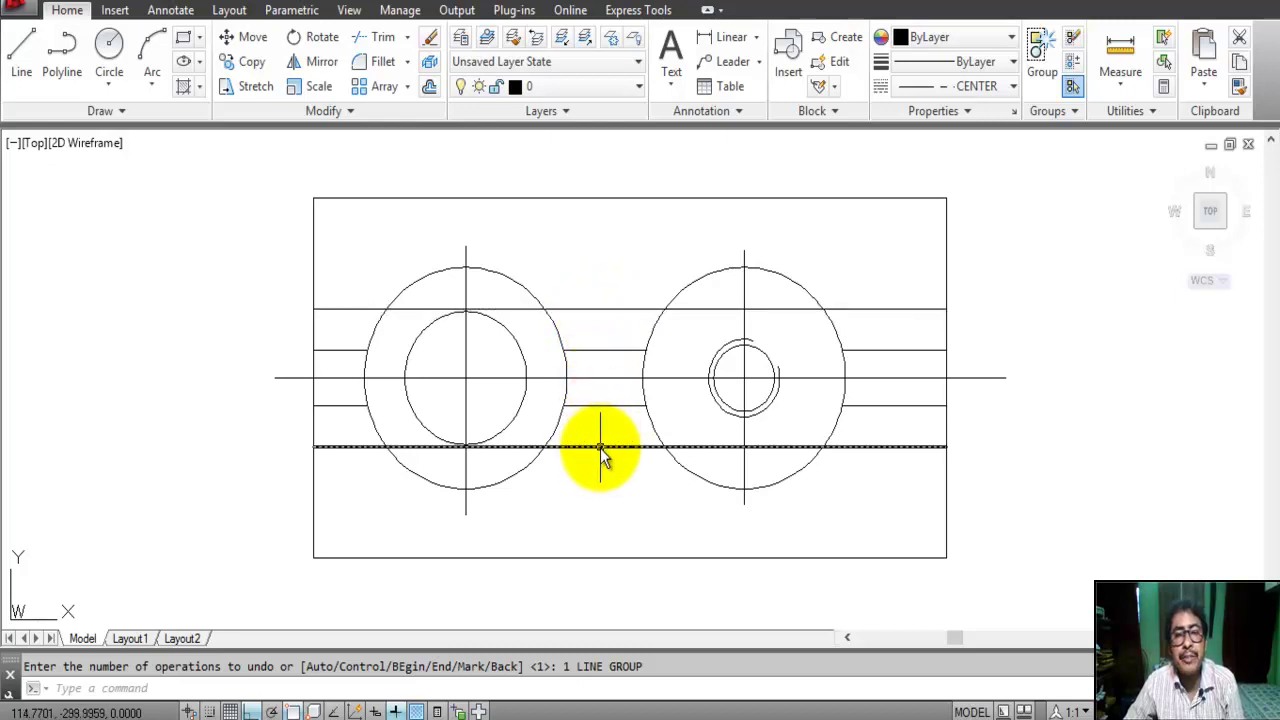
Examine the loaded linetypes in the Linetype Manager, including the details of CENTER and HIDDEN
left_click(92, 688)
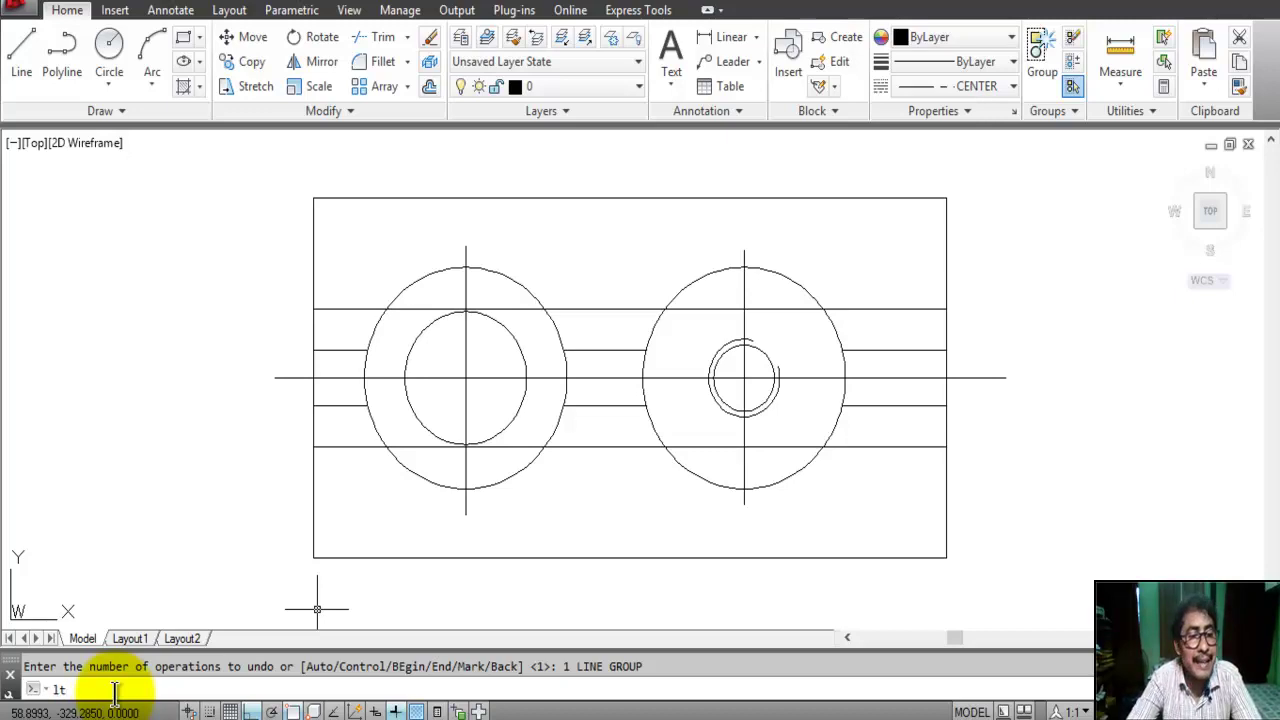
type("lt")
key("Return")
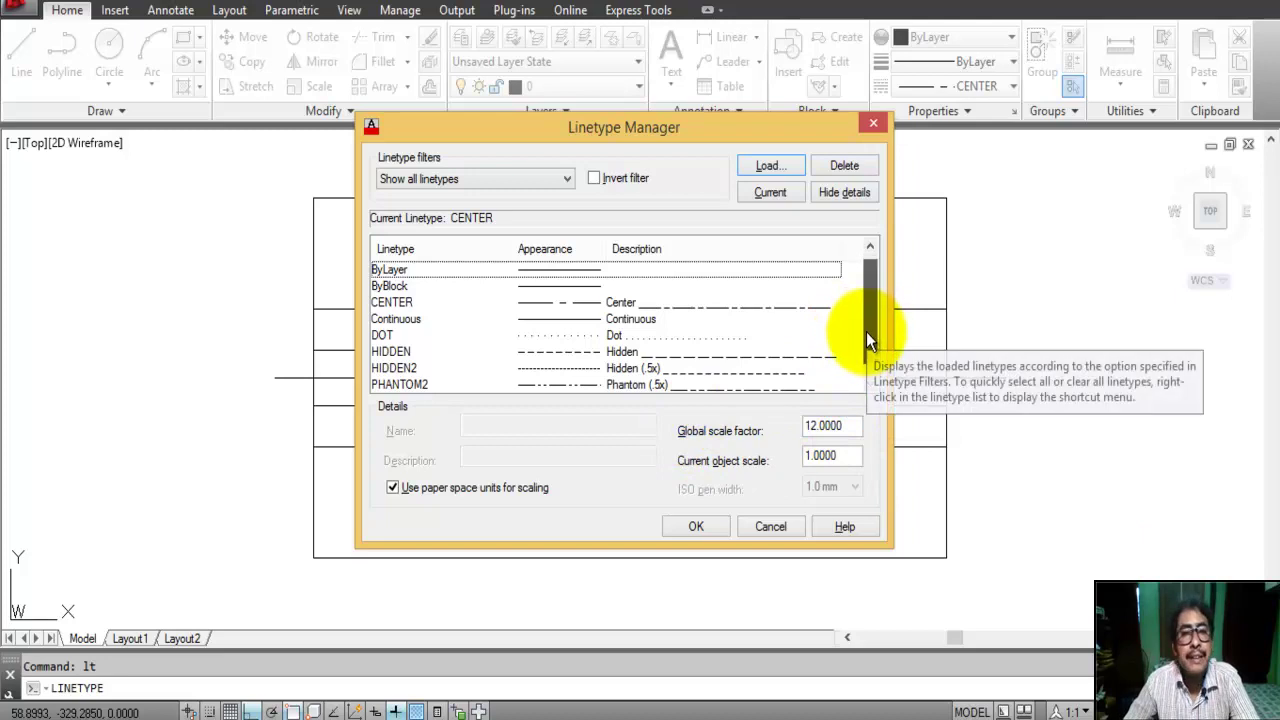
scroll(866, 336, "down", 1)
scroll(866, 337, "up", 1)
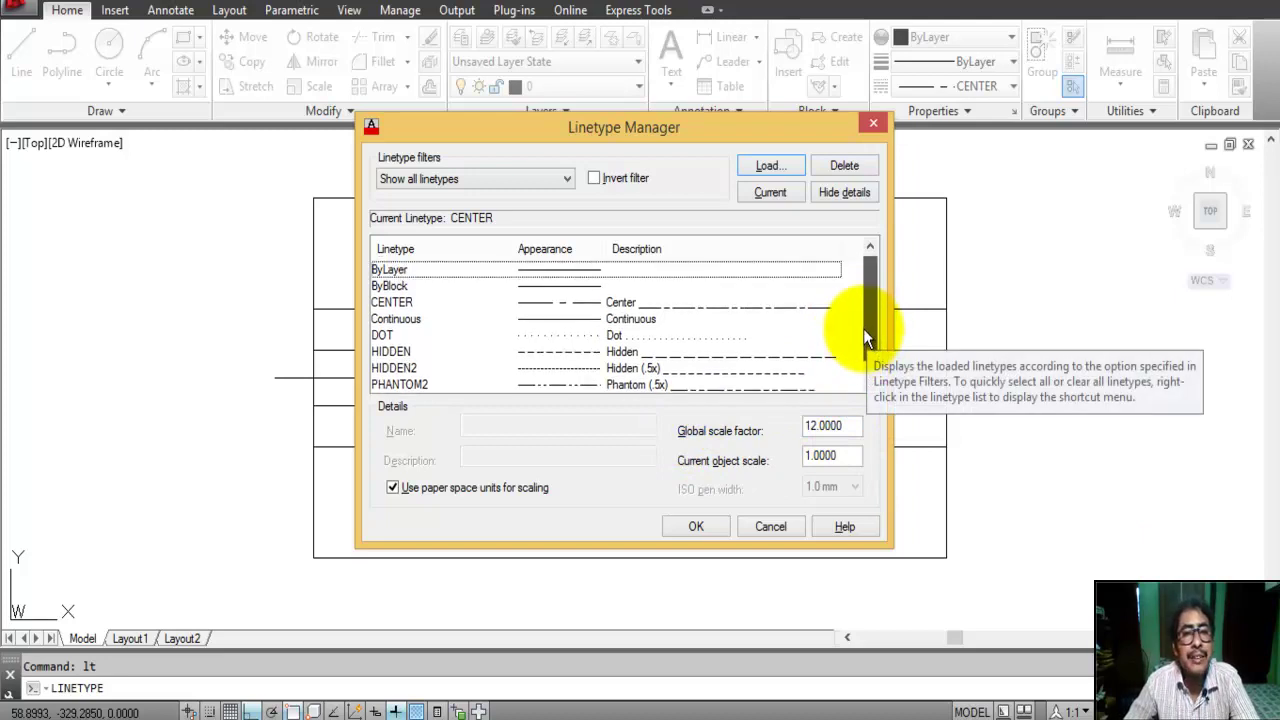
left_click(405, 305)
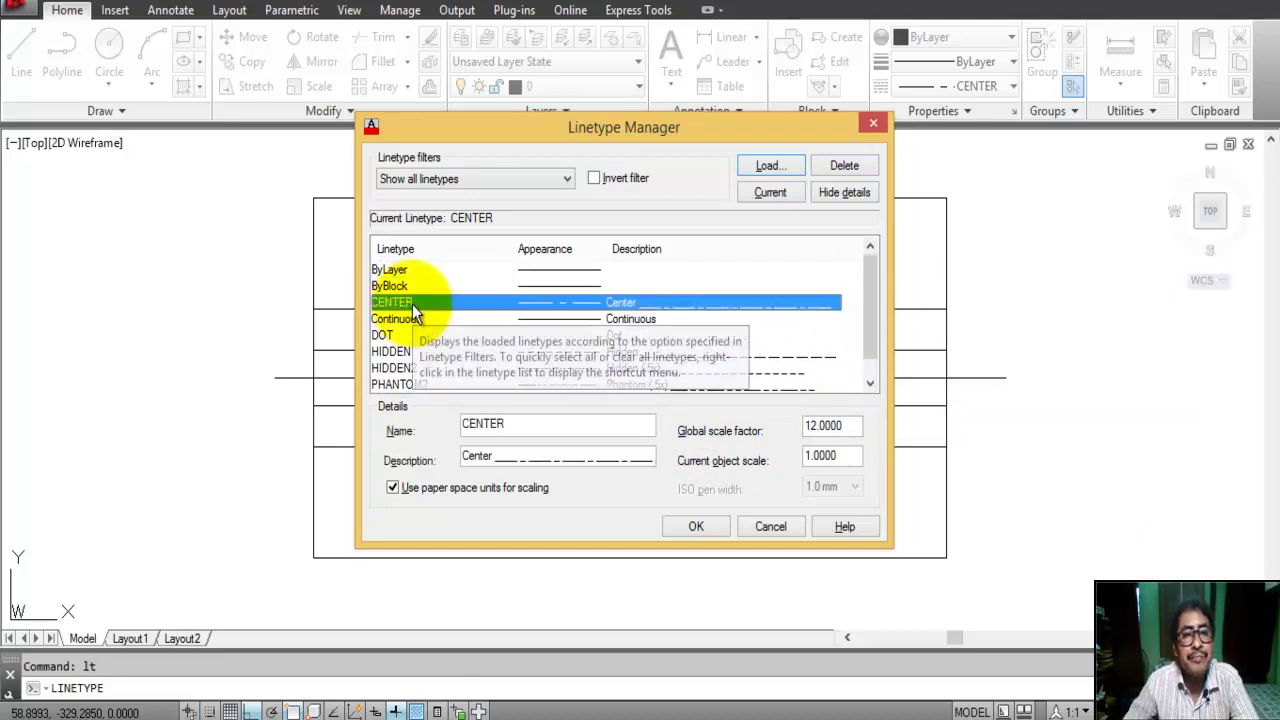
left_click(395, 354)
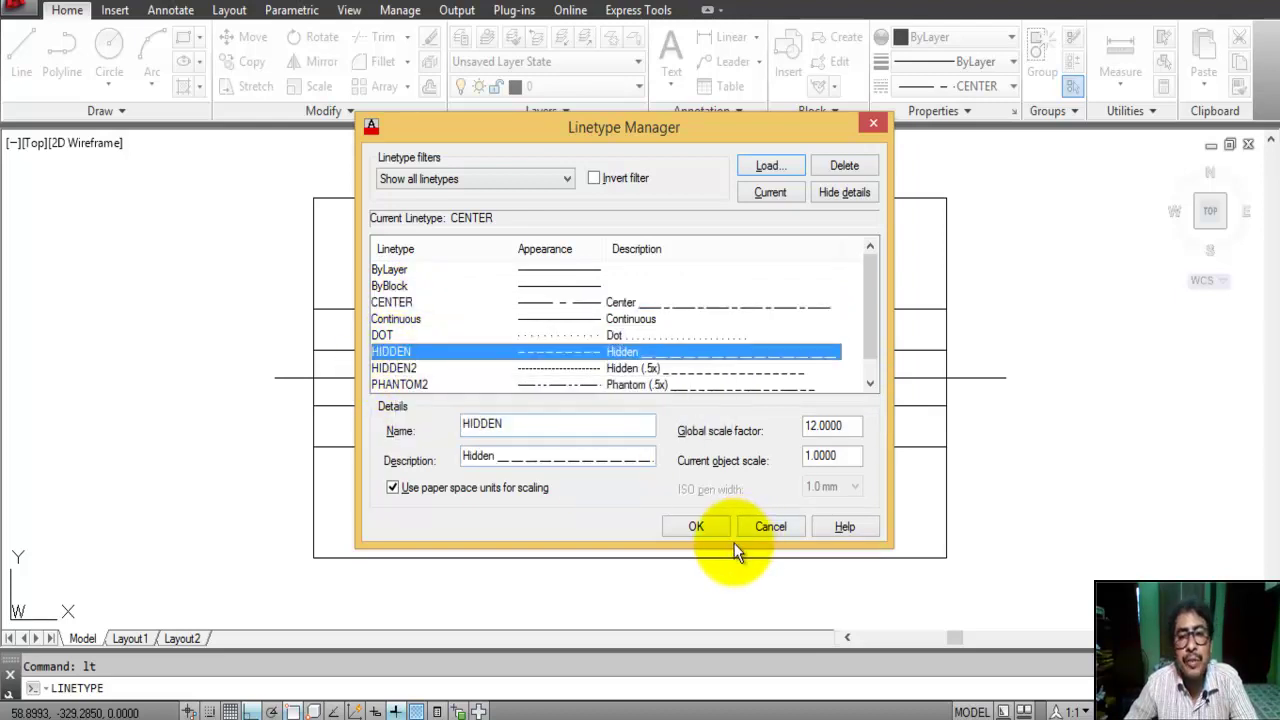
left_click(692, 526)
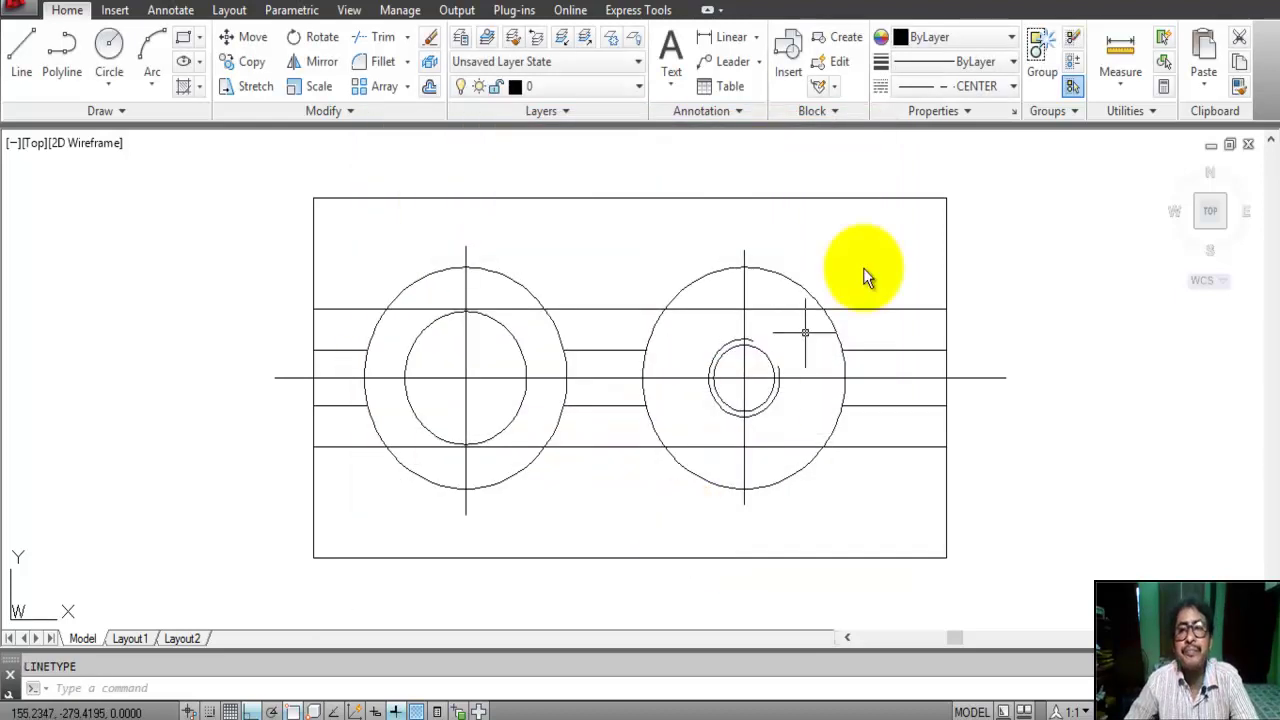
With CENTER as the current linetype, draw a horizontal sample line about 36 units long outside the rectangle's upper-left corner
left_click(1012, 87)
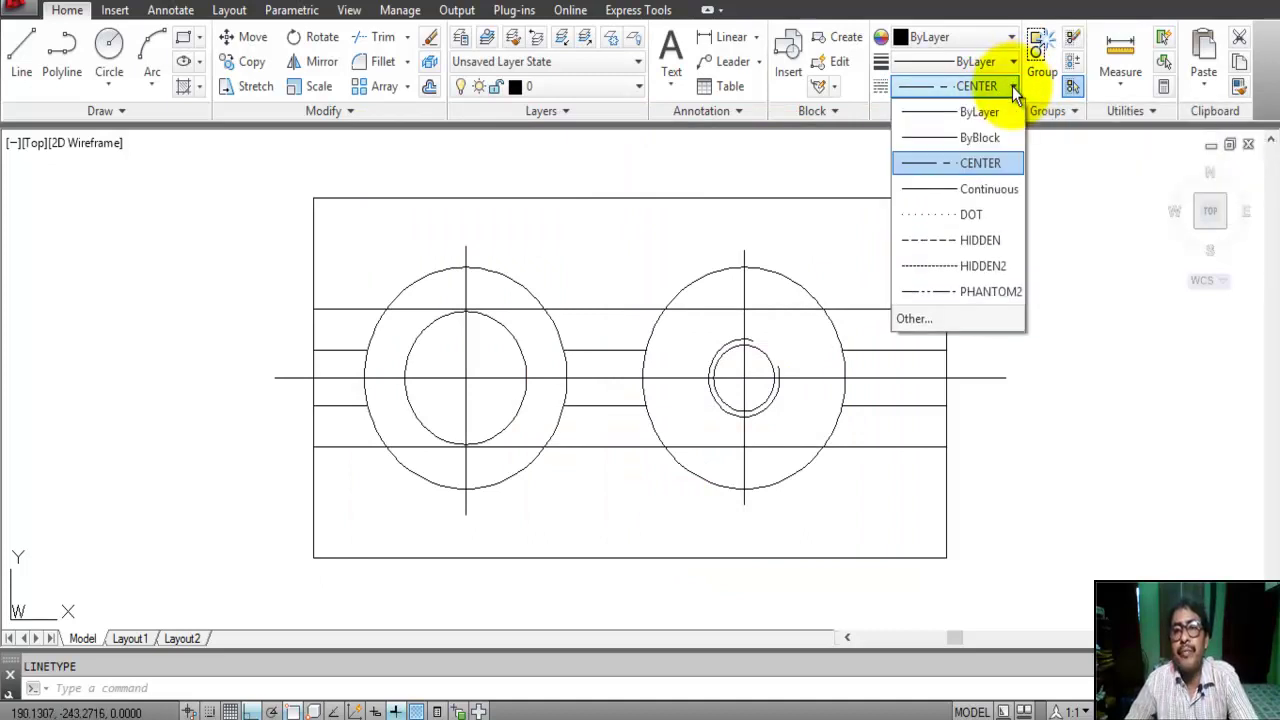
left_click(974, 166)
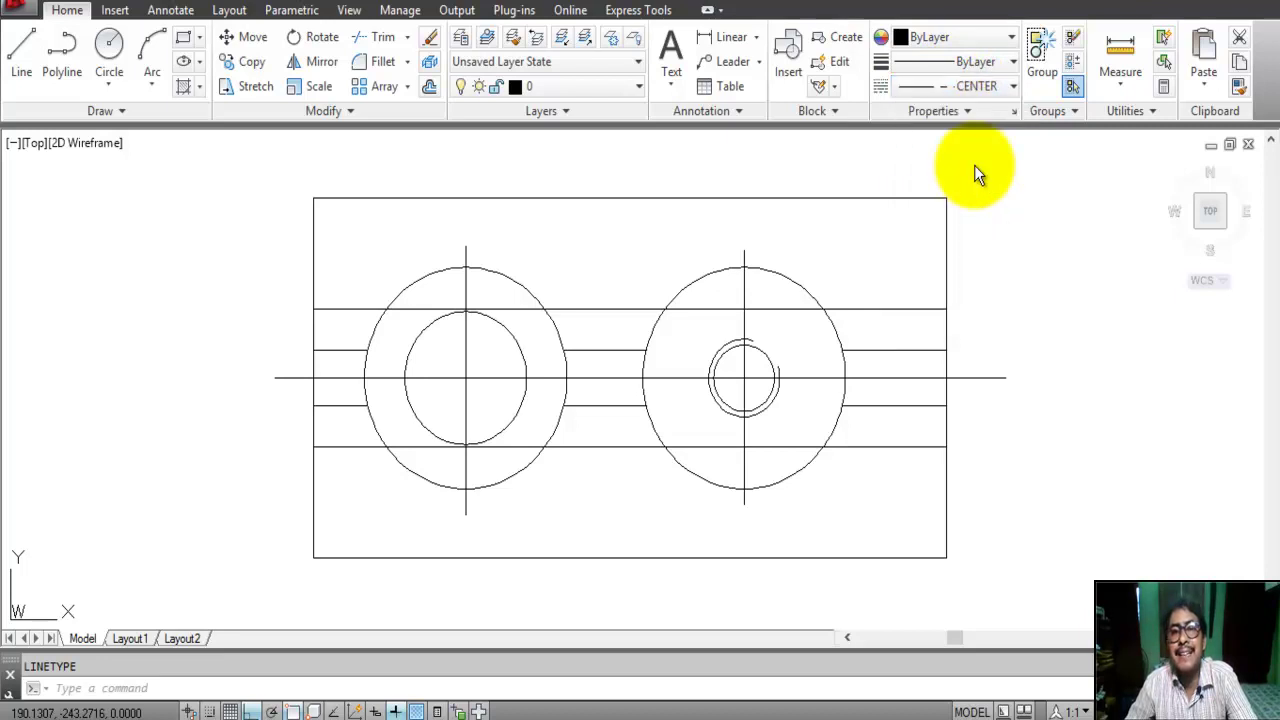
left_click(30, 58)
left_click(40, 180)
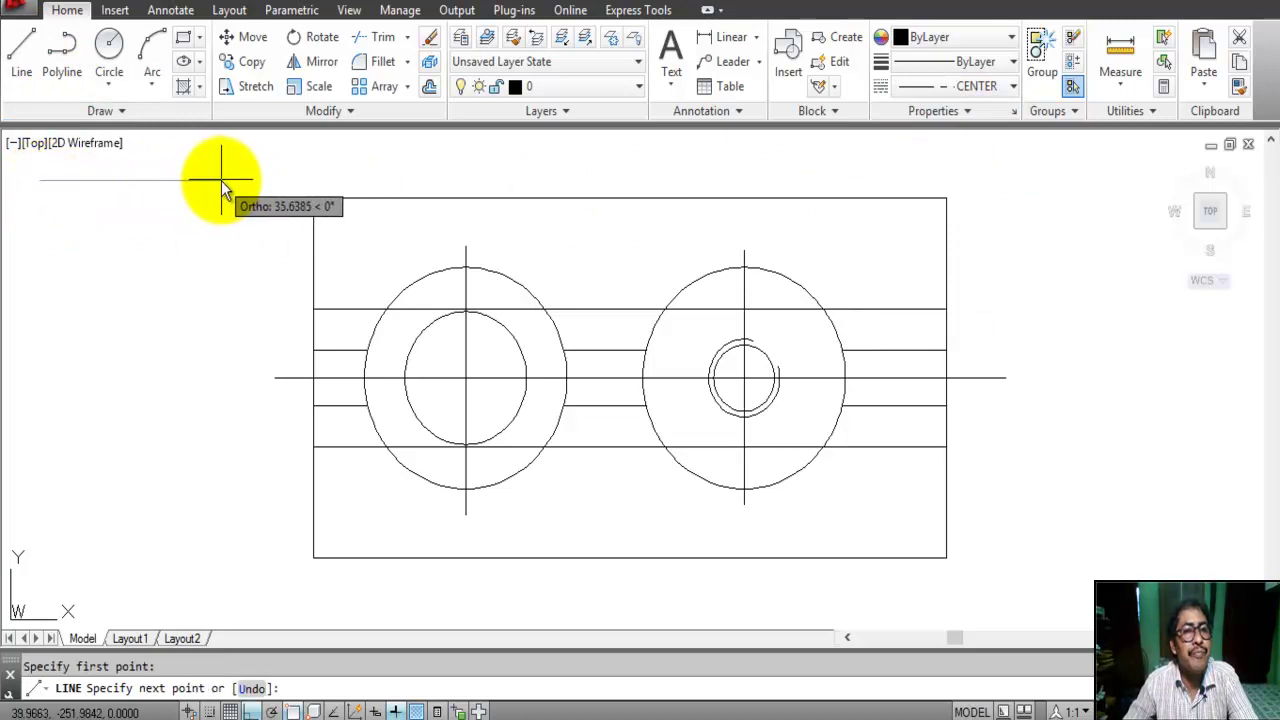
left_click(221, 180)
key("Return")
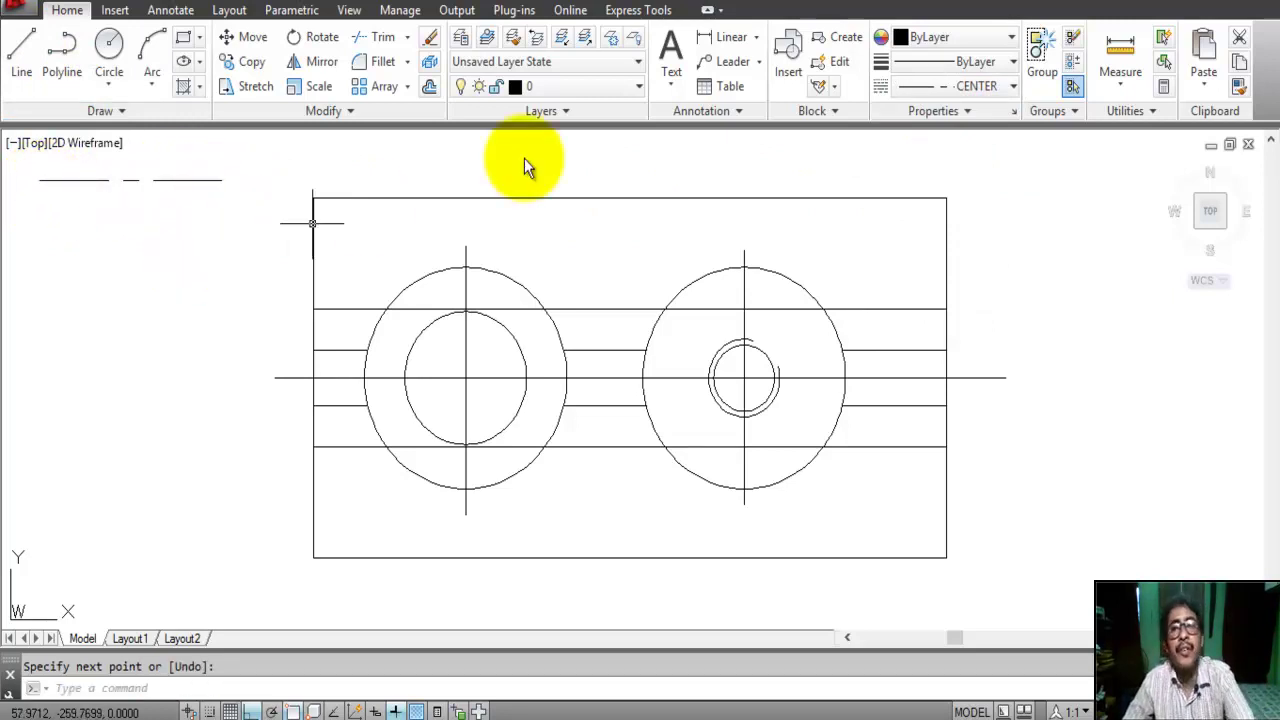
Make HIDDEN the current linetype and draw a second horizontal sample line of matching length just below the centre-type sample
left_click(1012, 88)
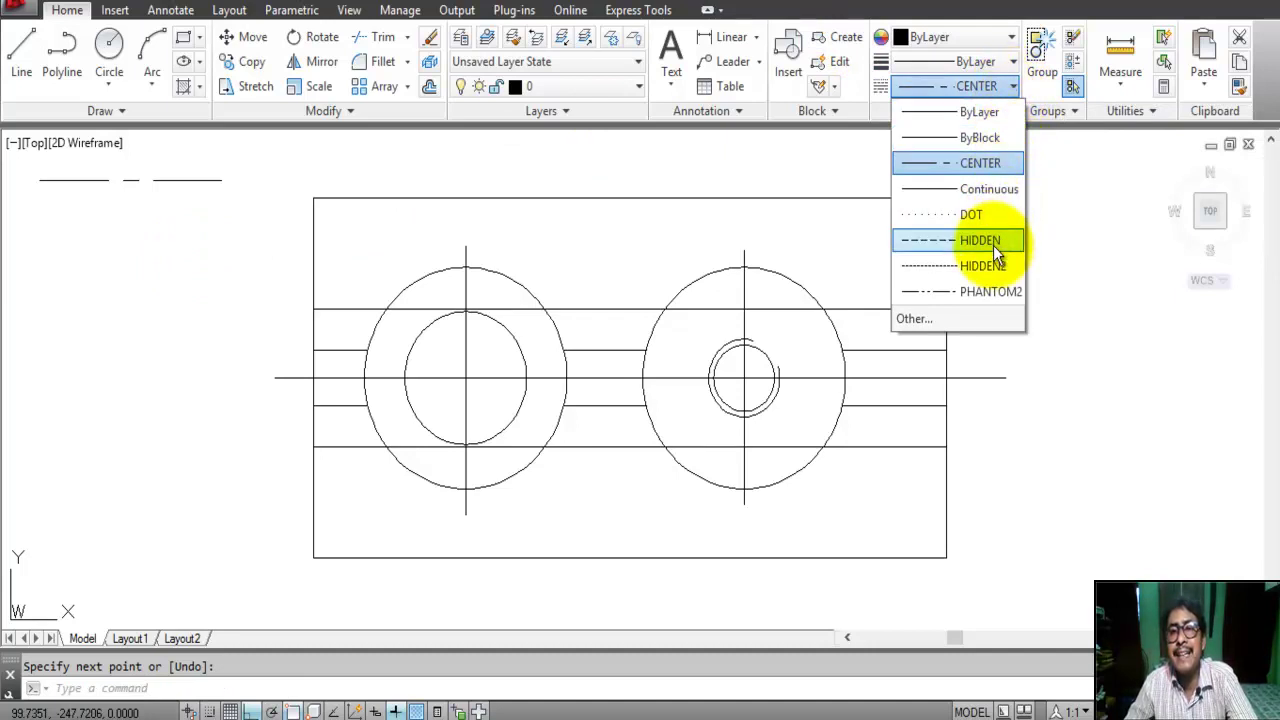
left_click(995, 248)
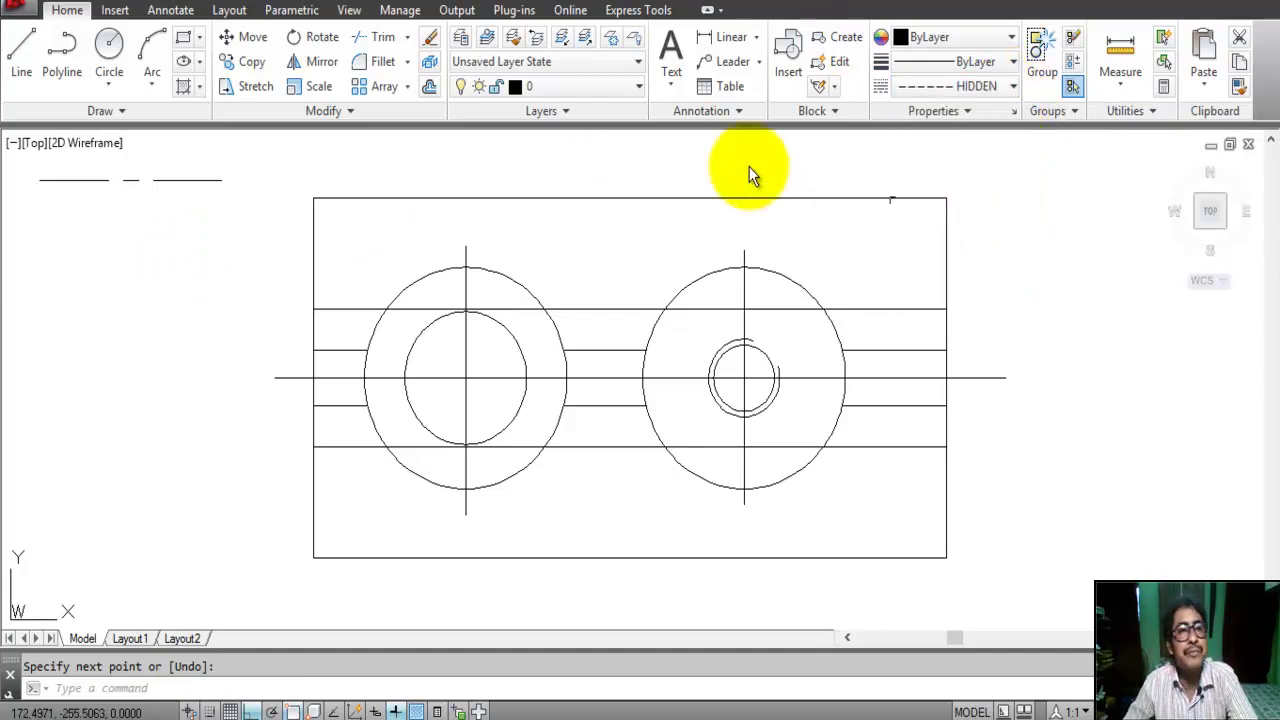
left_click(24, 55)
left_click(39, 206)
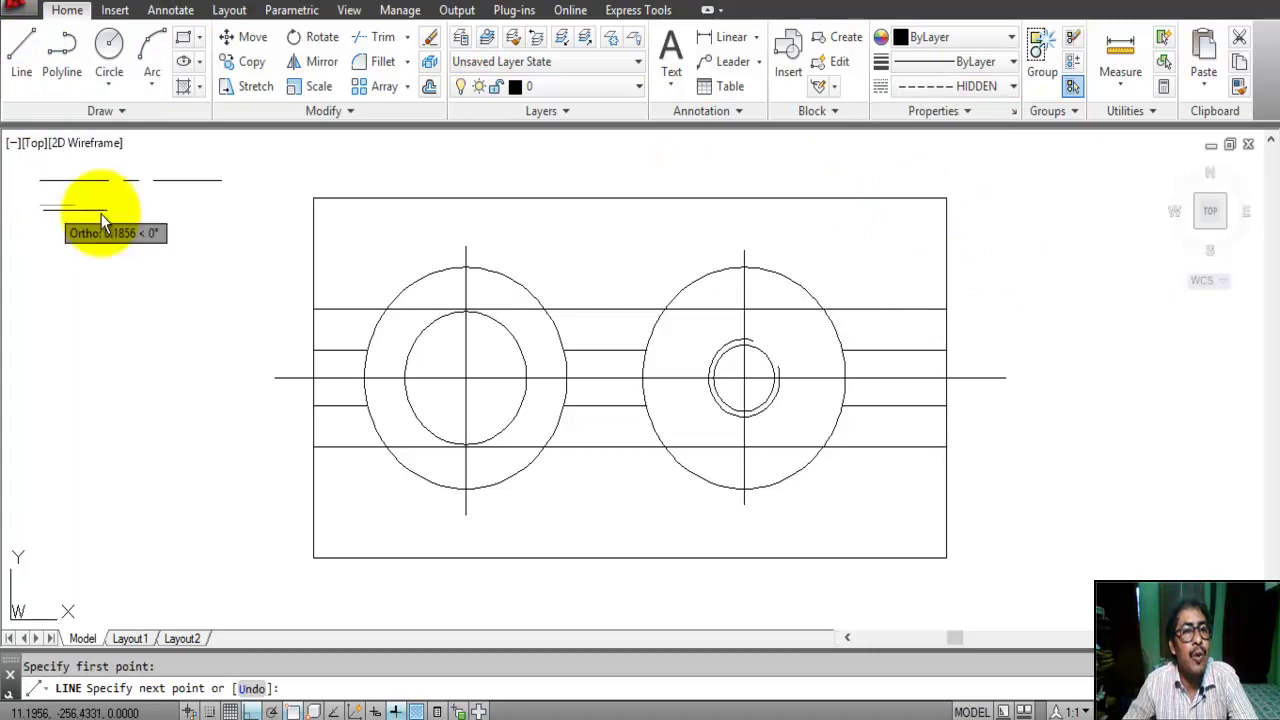
left_click(220, 206)
right_click(208, 242)
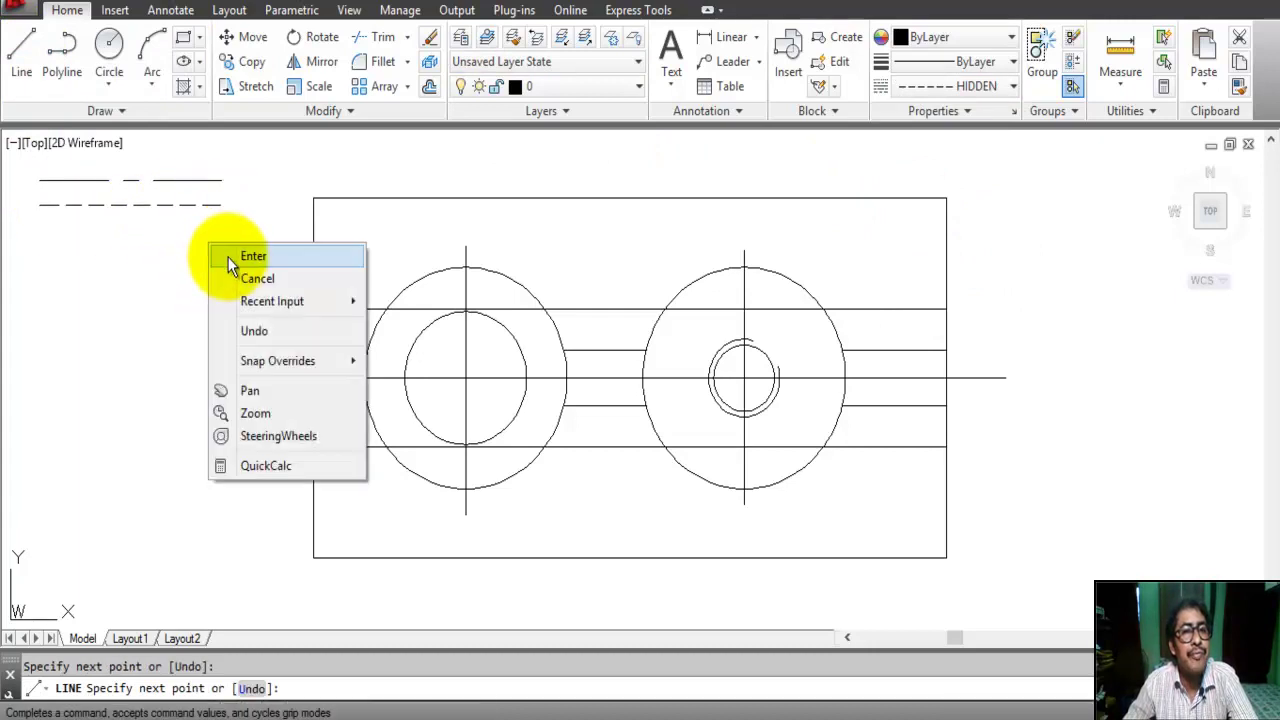
left_click(230, 257)
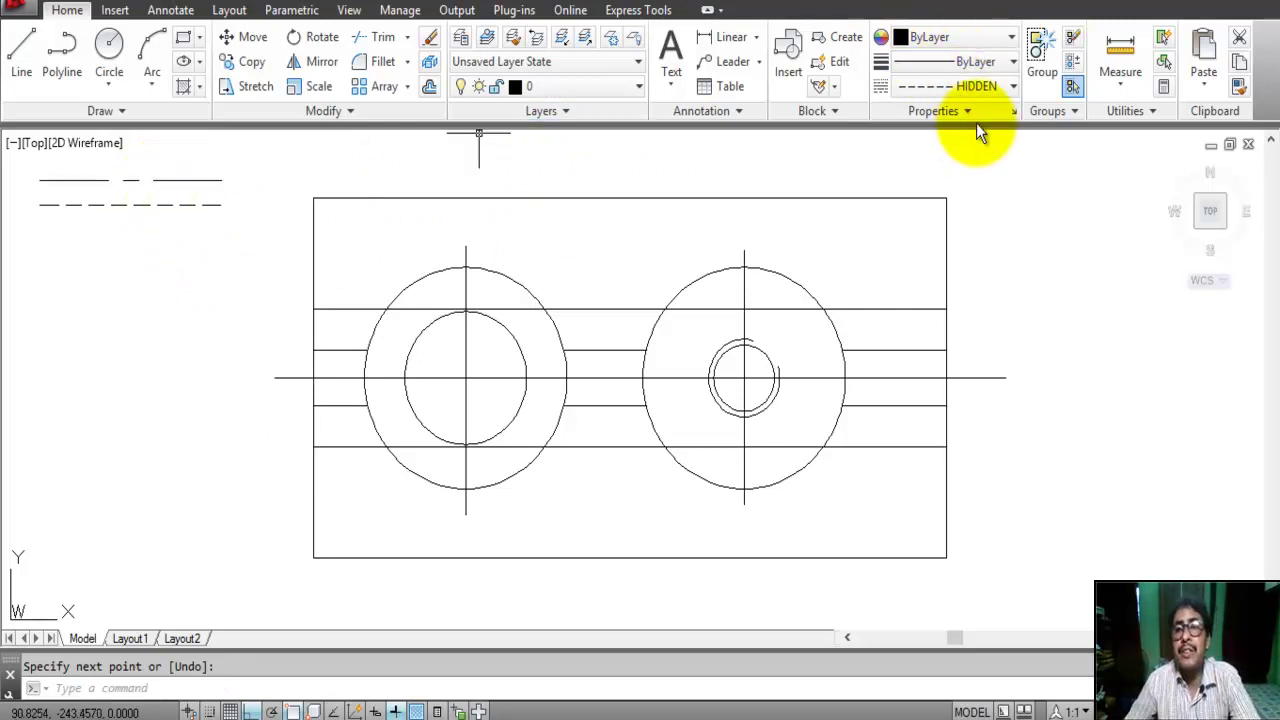
Set the global linetype scale factor to 6
left_click(1013, 87)
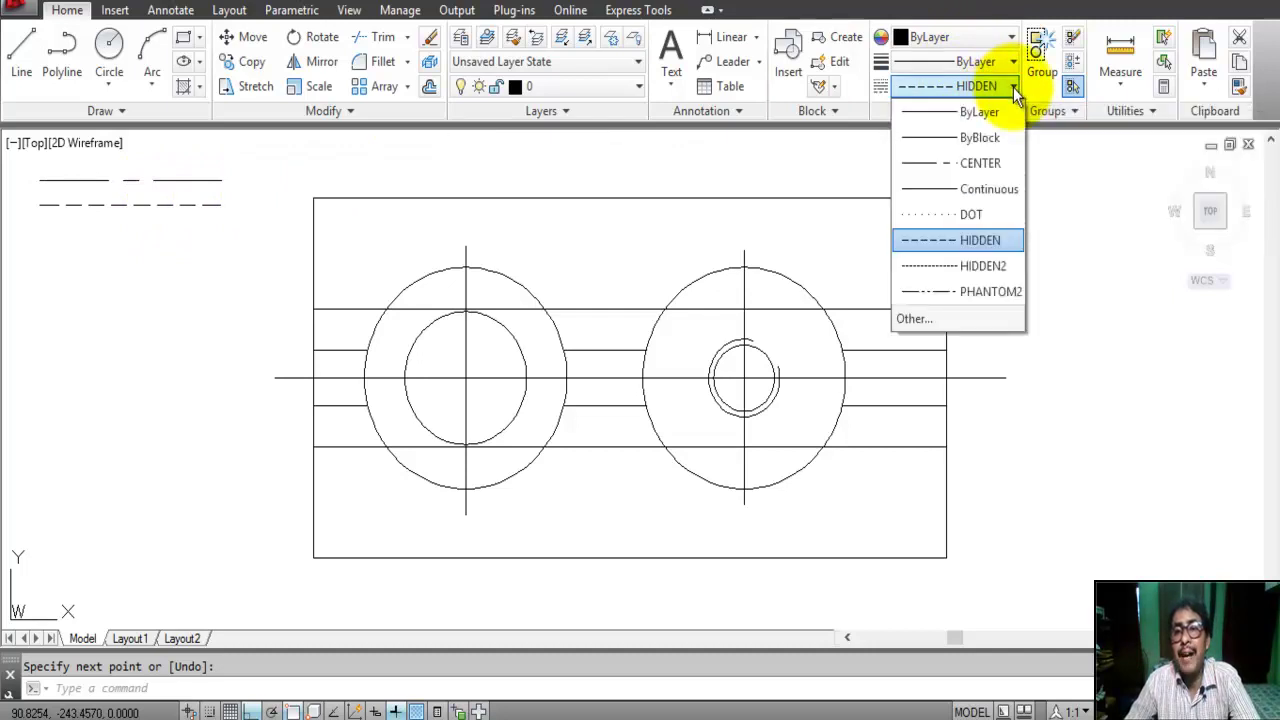
left_click(910, 320)
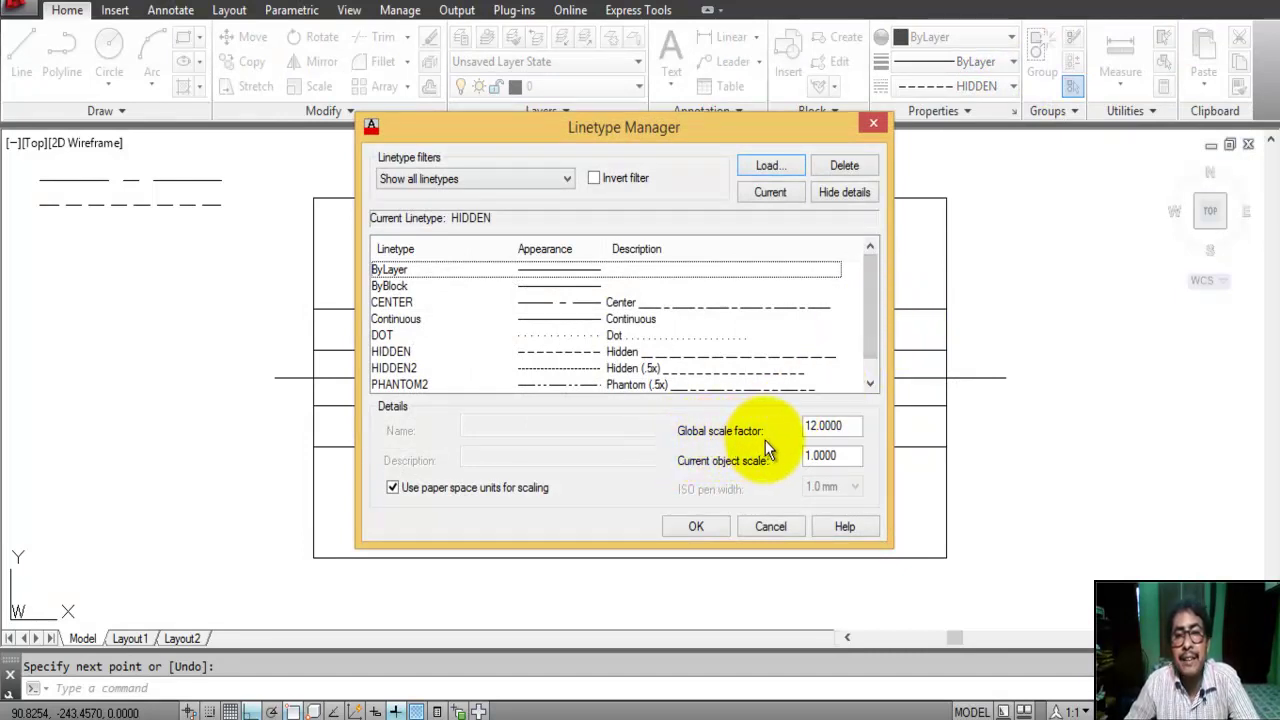
left_click(808, 426)
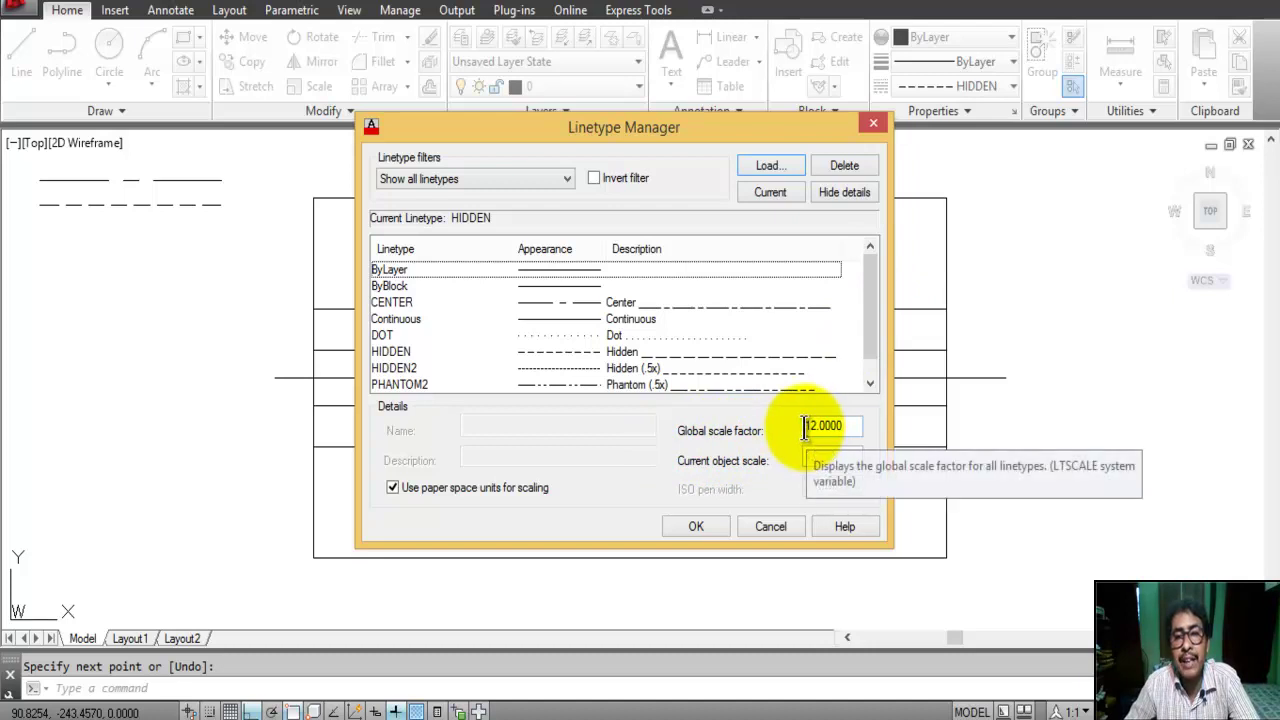
type("1")
left_click_drag(846, 425, 784, 425)
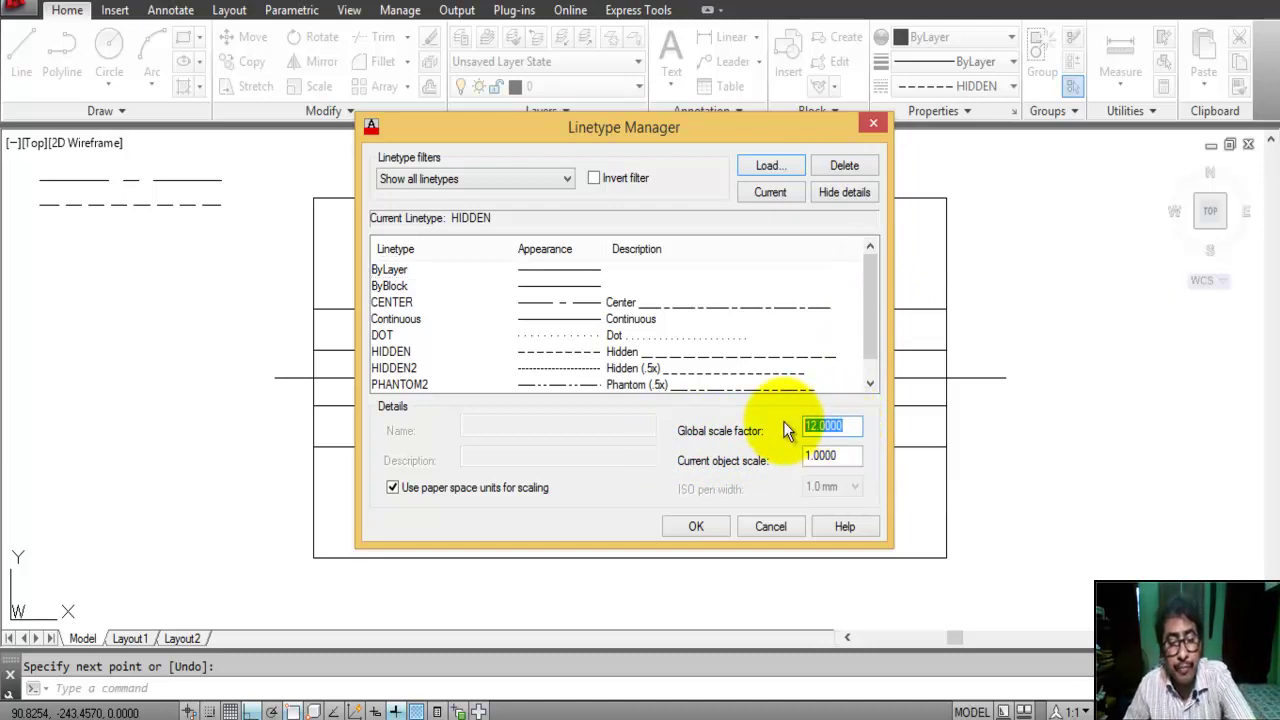
type("6")
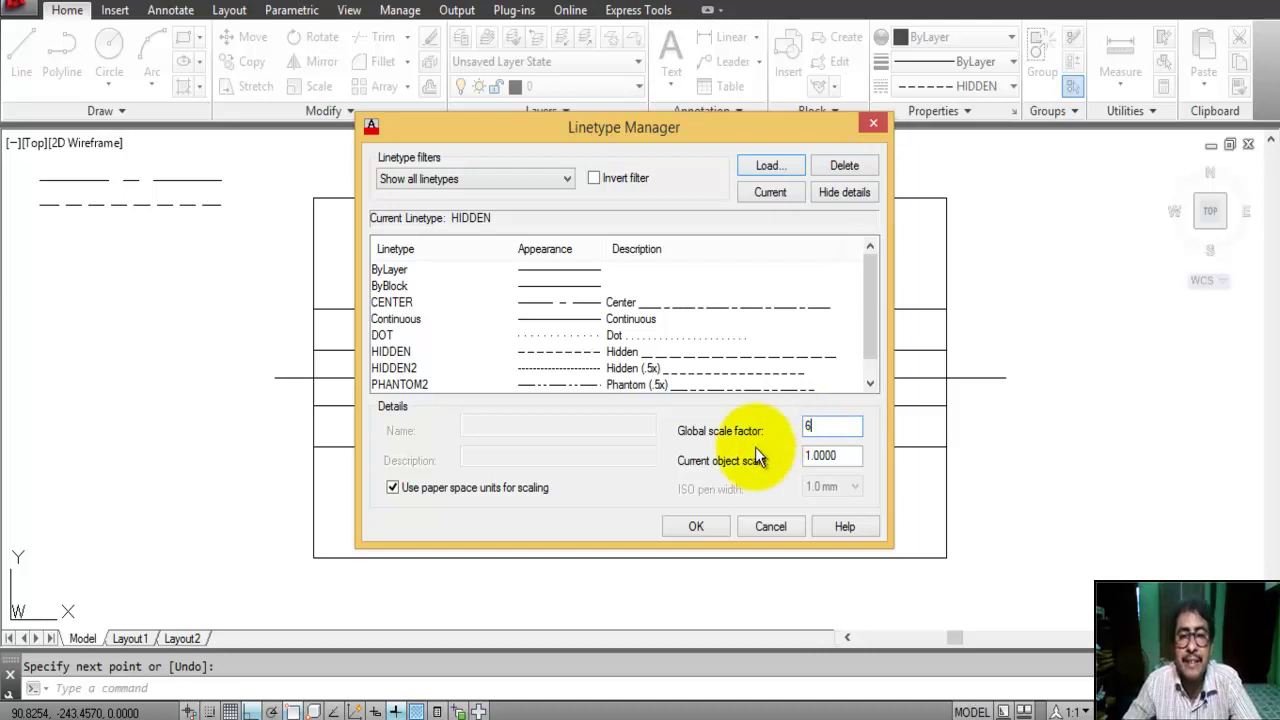
left_click(697, 527)
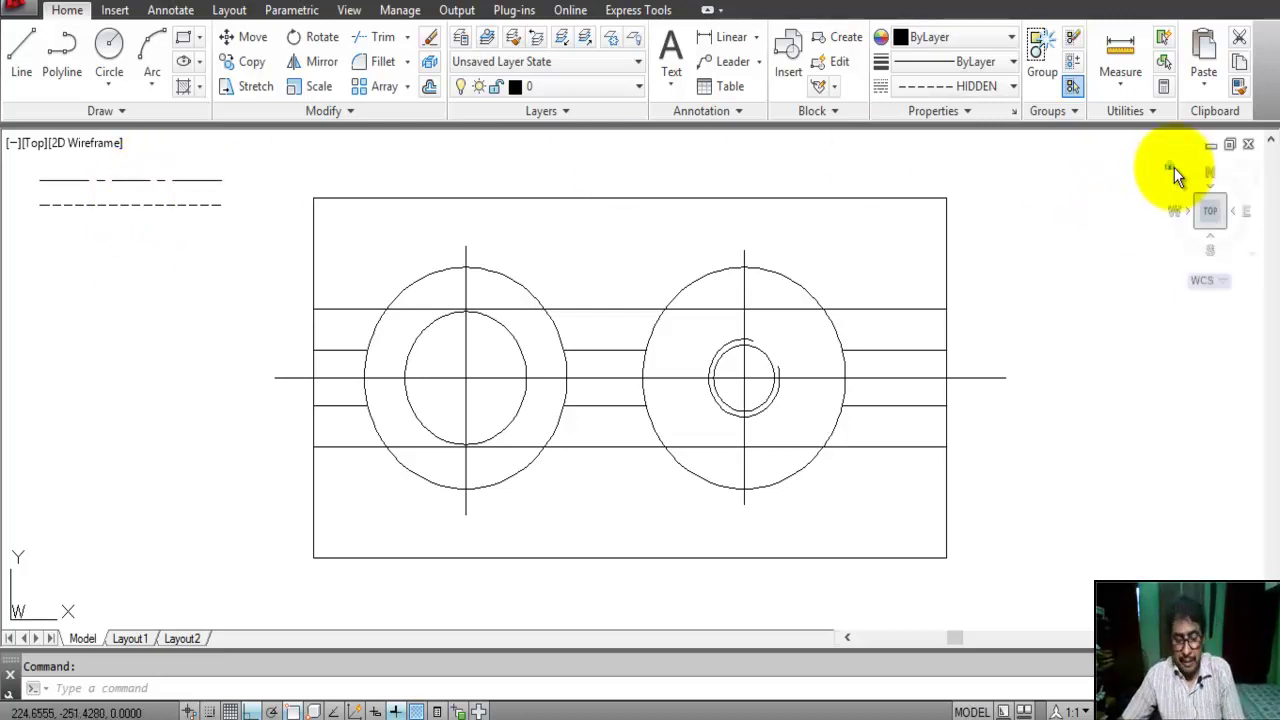
Match the CENTER sample line's properties onto the horizontal centre line and both circles' vertical centre lines
left_click(1240, 89)
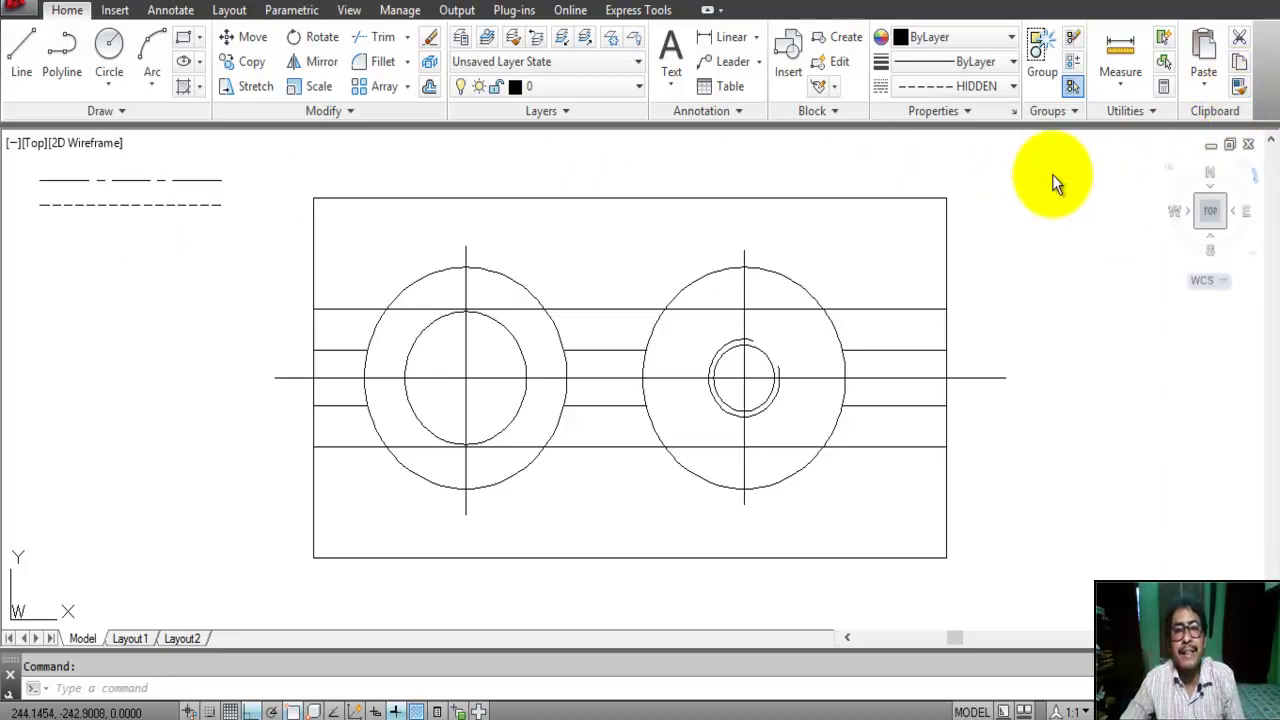
left_click(182, 182)
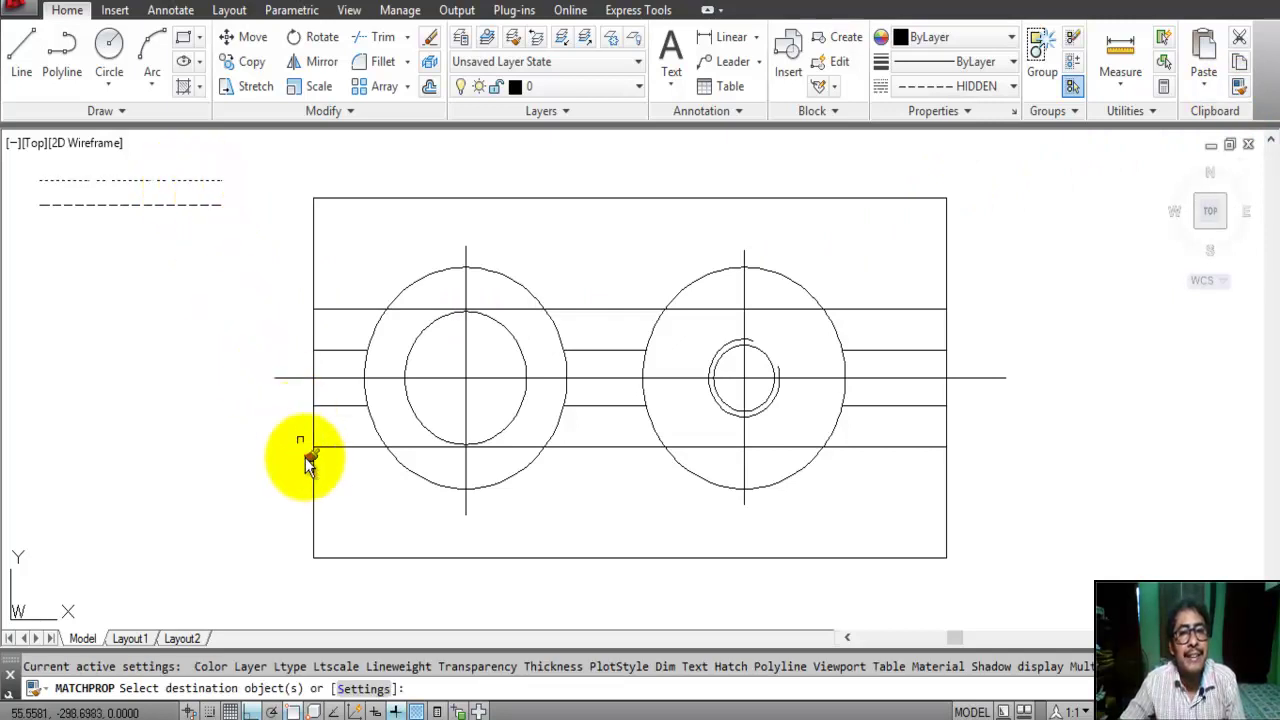
left_click(465, 355)
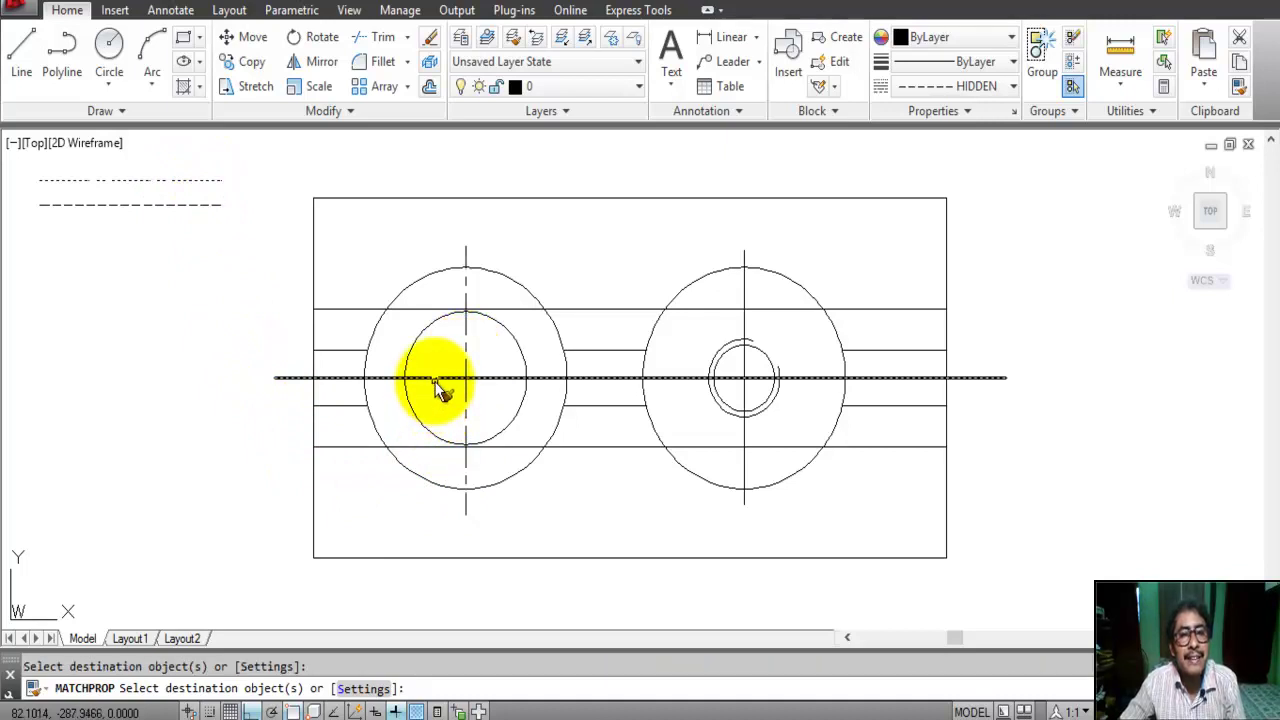
left_click(436, 379)
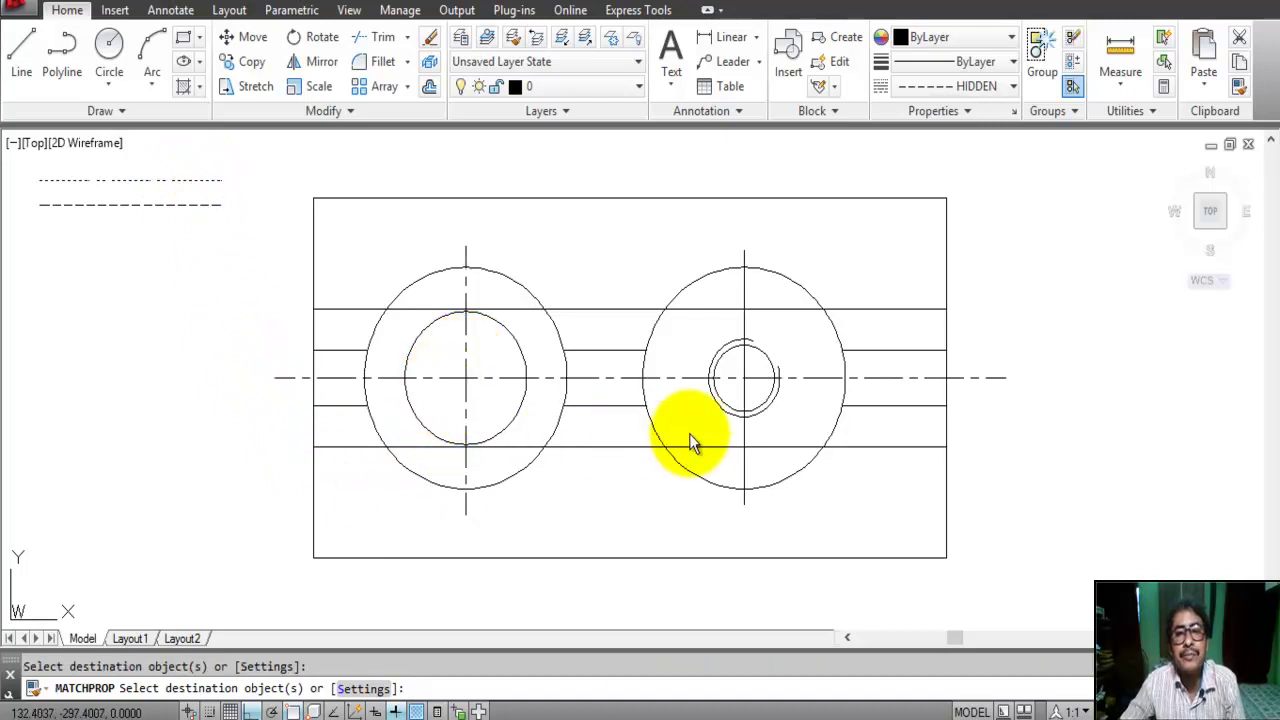
left_click(762, 333)
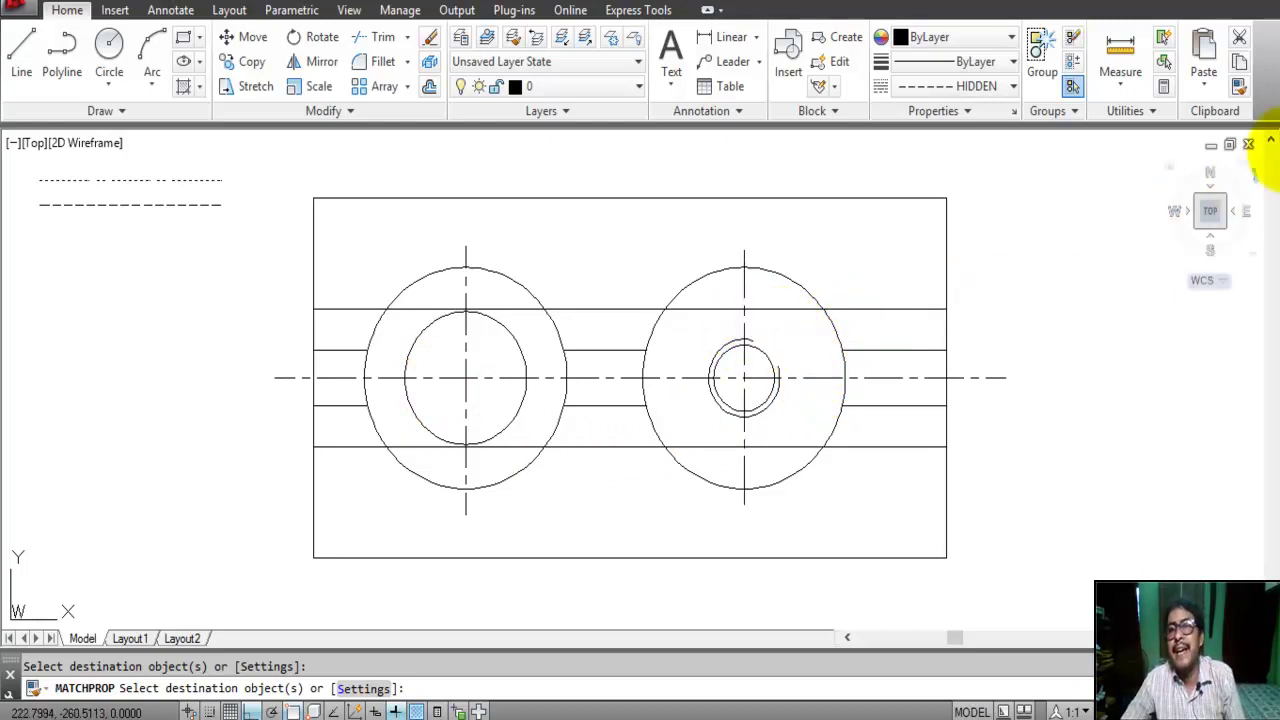
left_click(1240, 88)
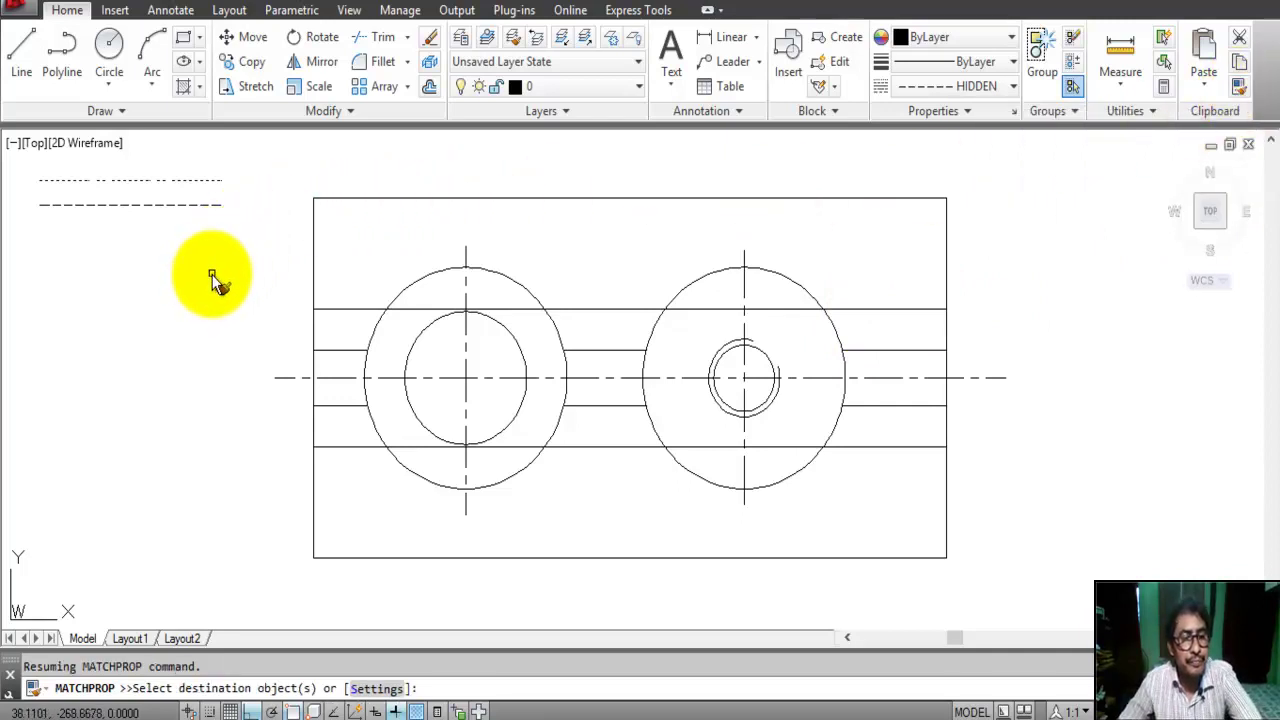
key("Escape")
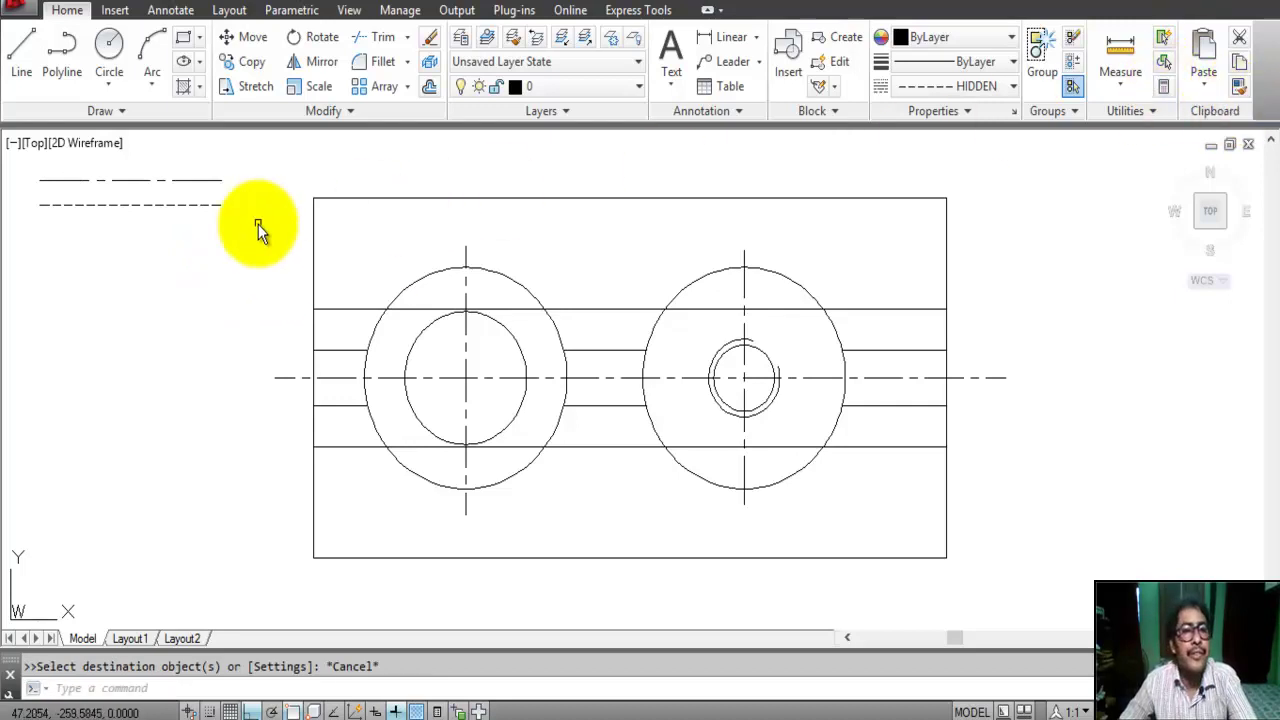
Match the HIDDEN sample line's properties onto the two full-width horizontal lines above and below the centre line
left_click(1240, 90)
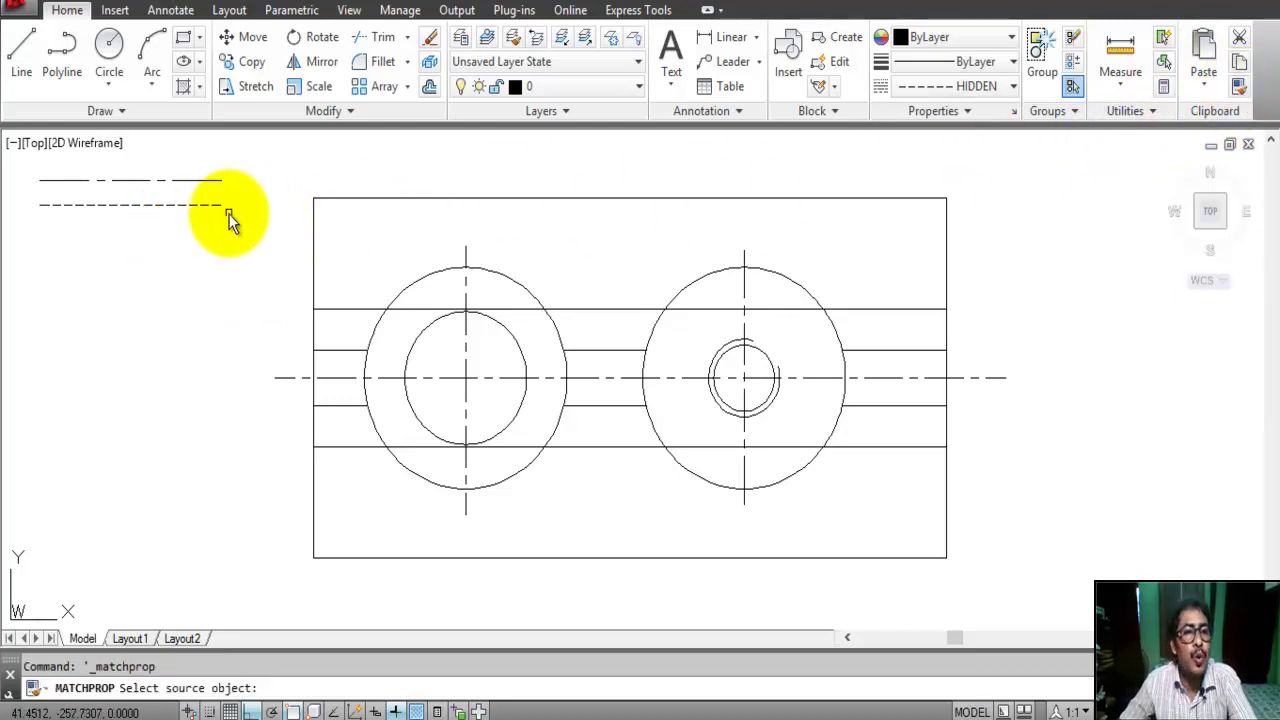
left_click(207, 206)
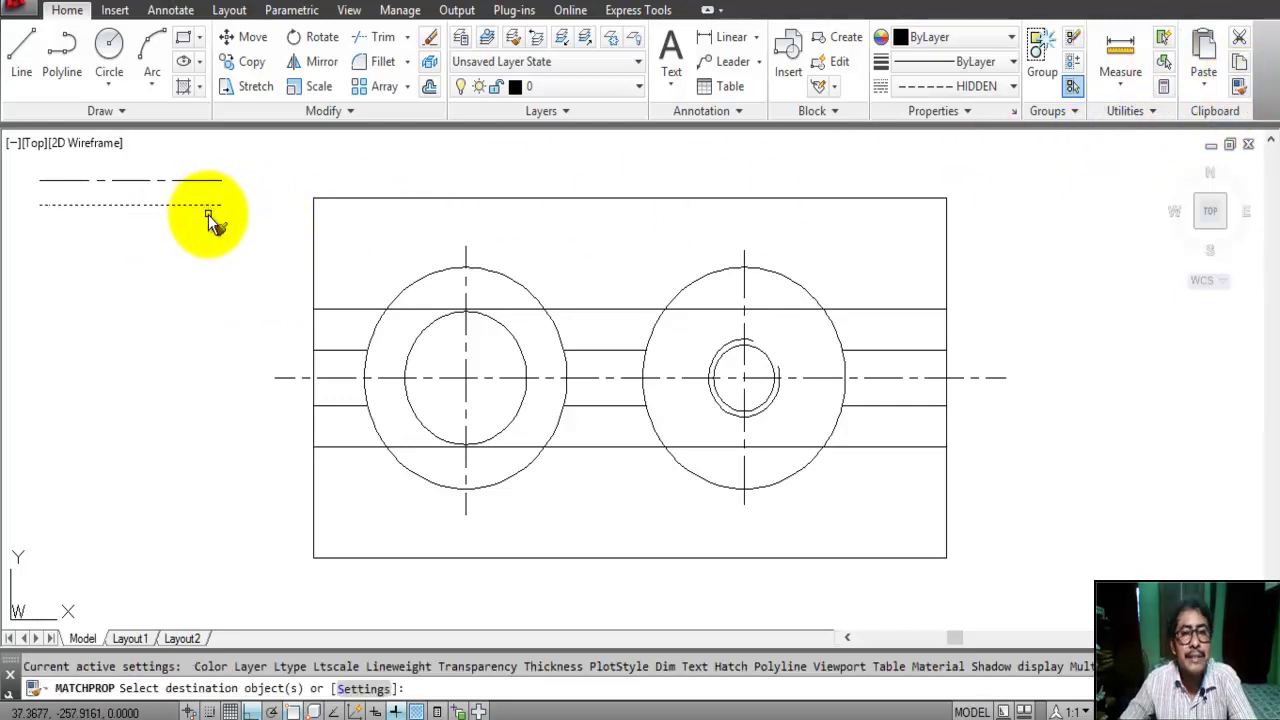
left_click(343, 311)
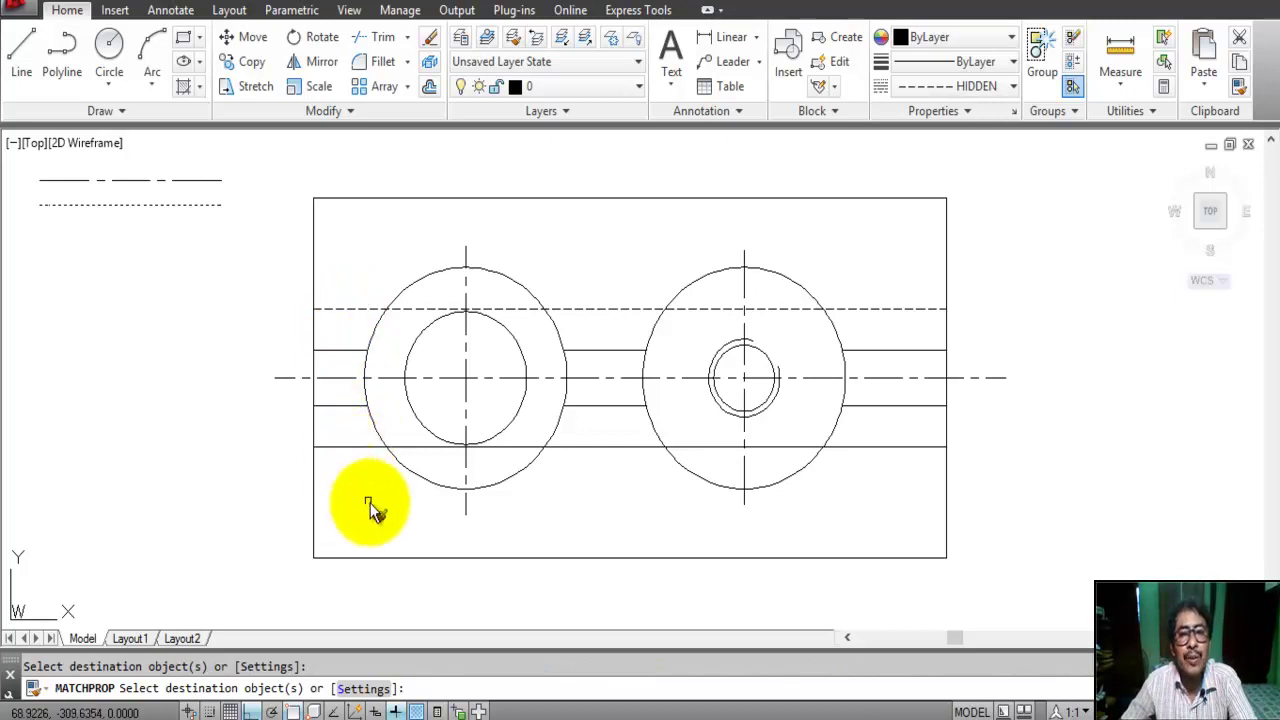
left_click(359, 449)
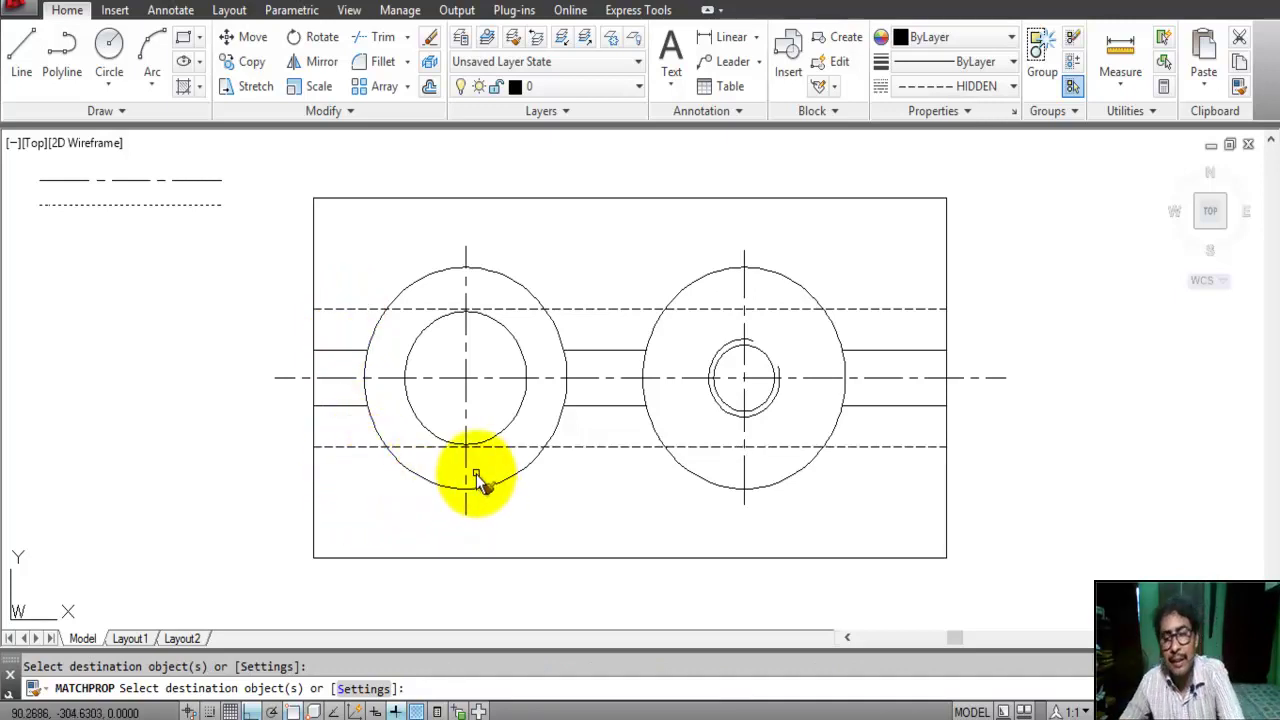
left_click(234, 170)
key("Return")
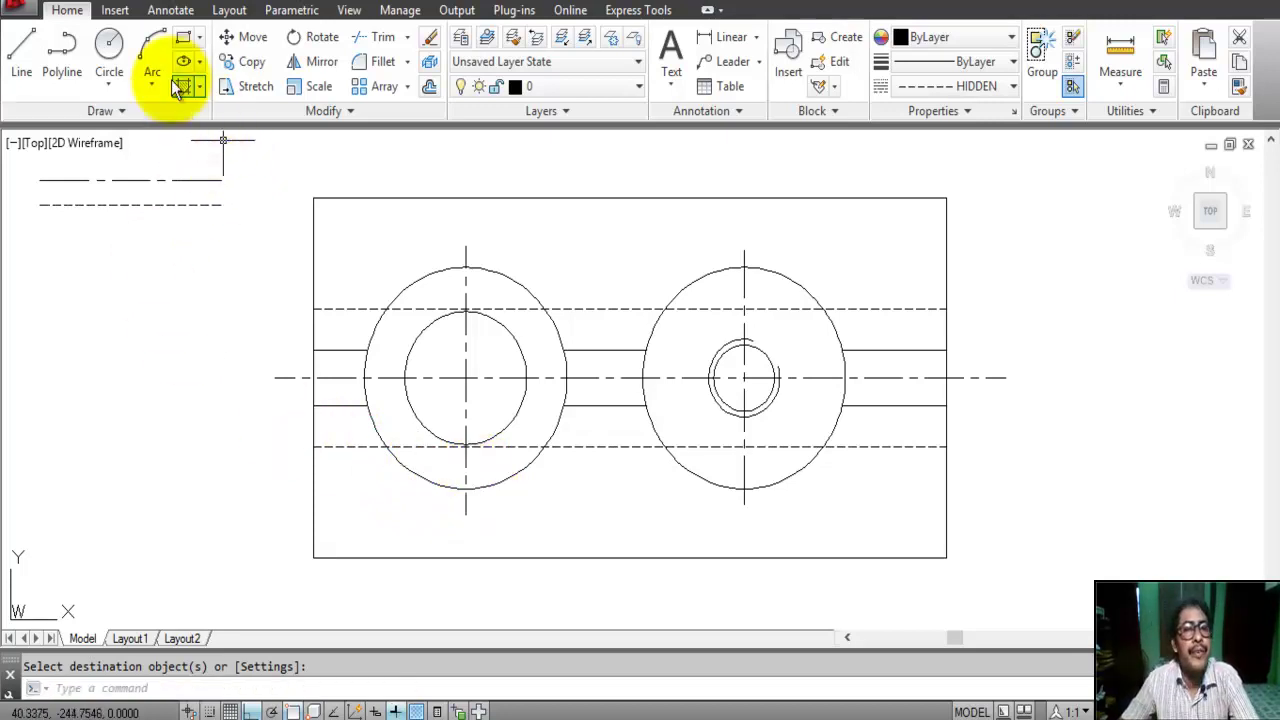
Erase the CENTER and HIDDEN sample lines outside the part and reset the current linetype to ByLayer
left_click(245, 230)
left_click(34, 172)
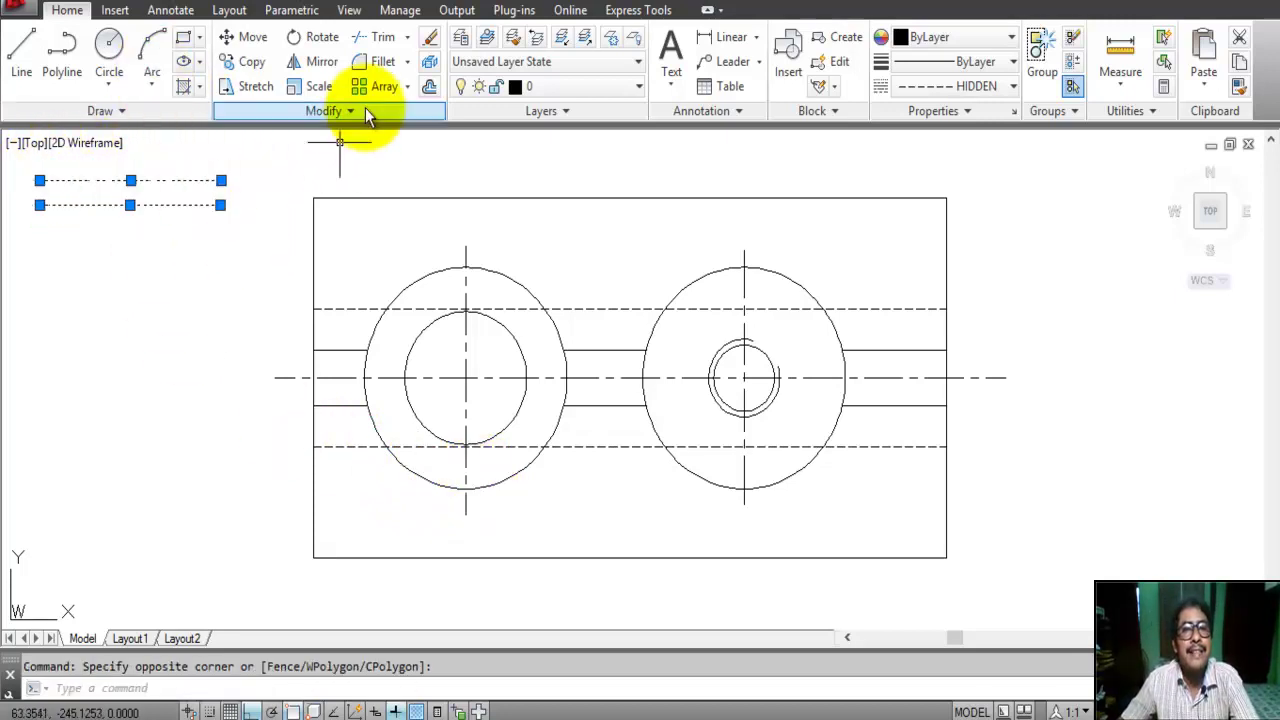
left_click(430, 38)
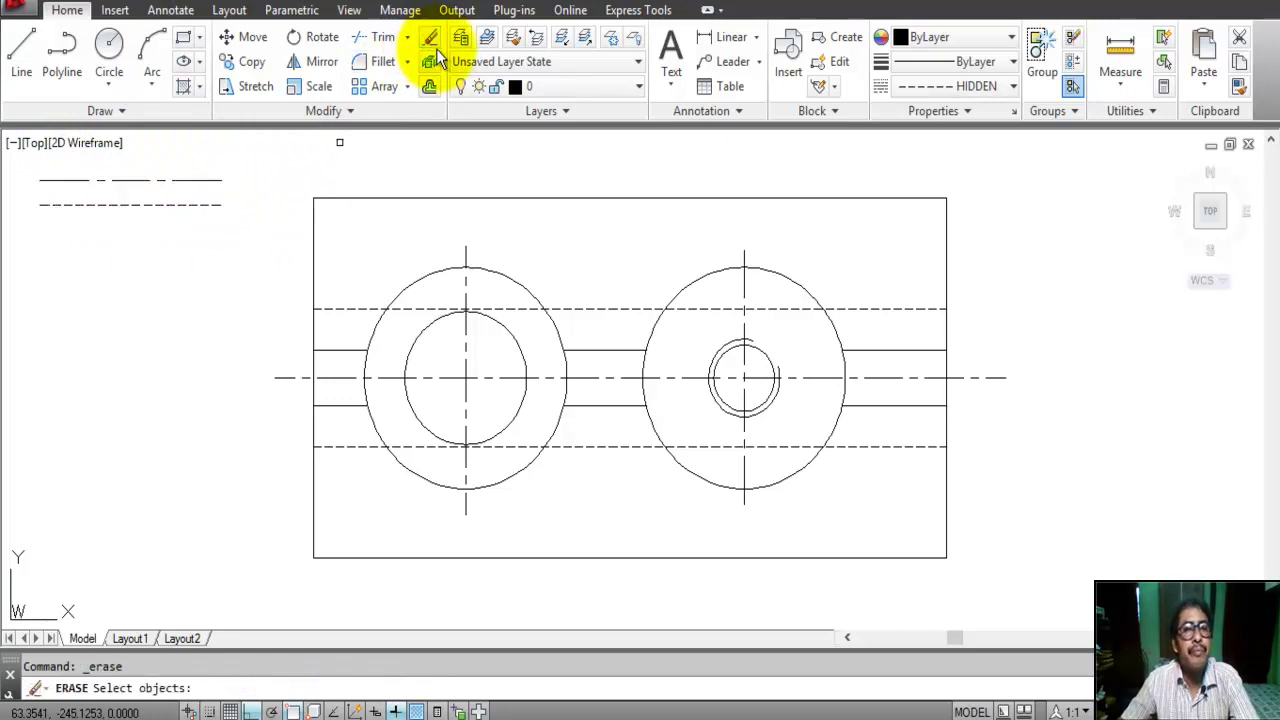
left_click(218, 181)
left_click(208, 206)
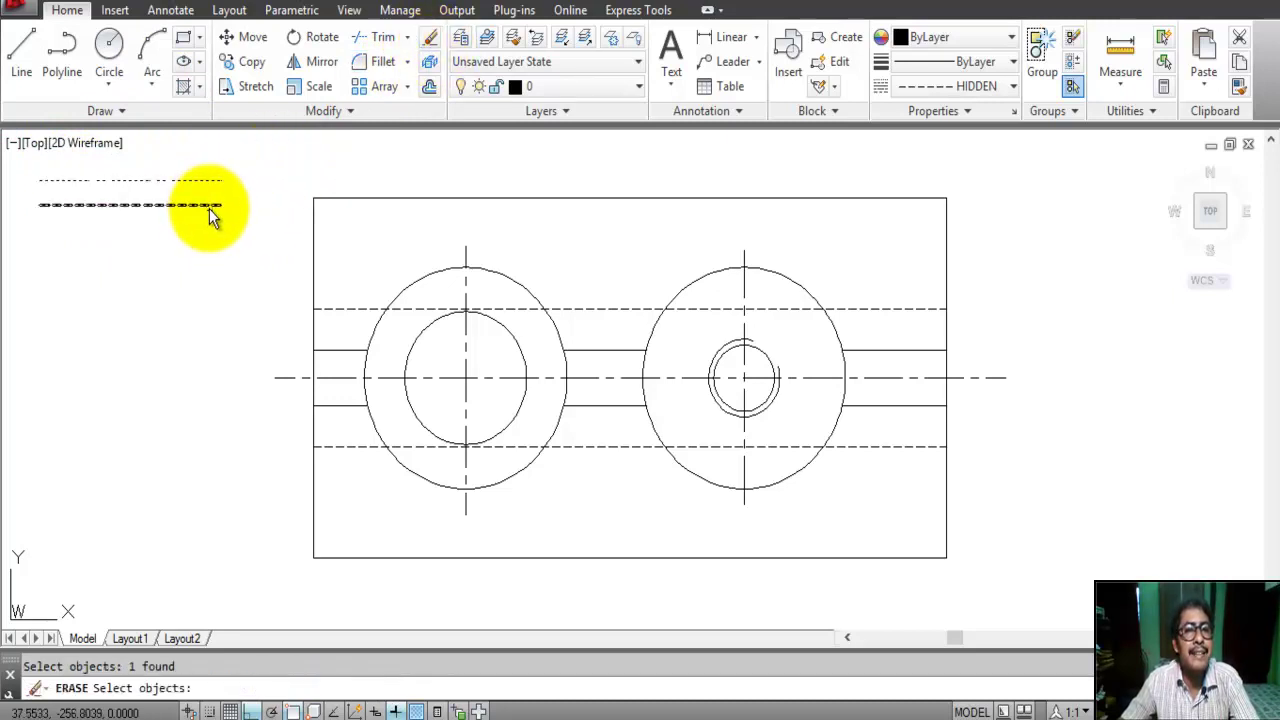
key("Return")
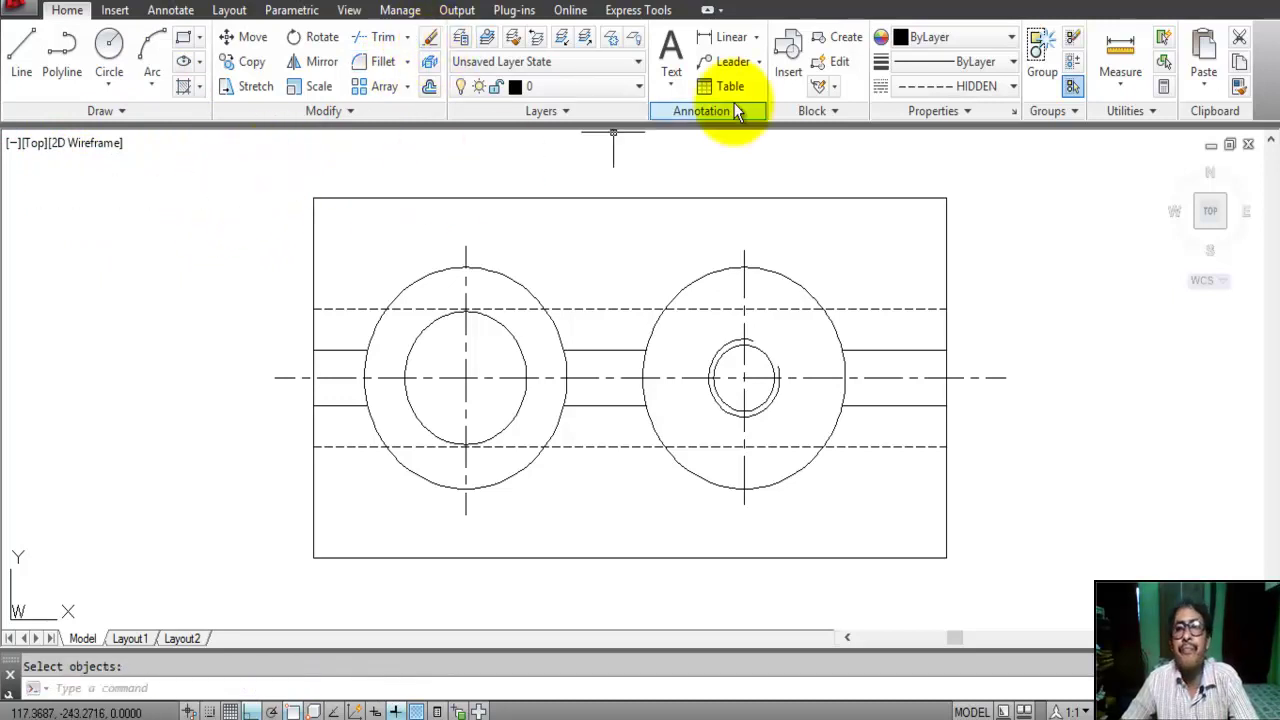
left_click(1013, 86)
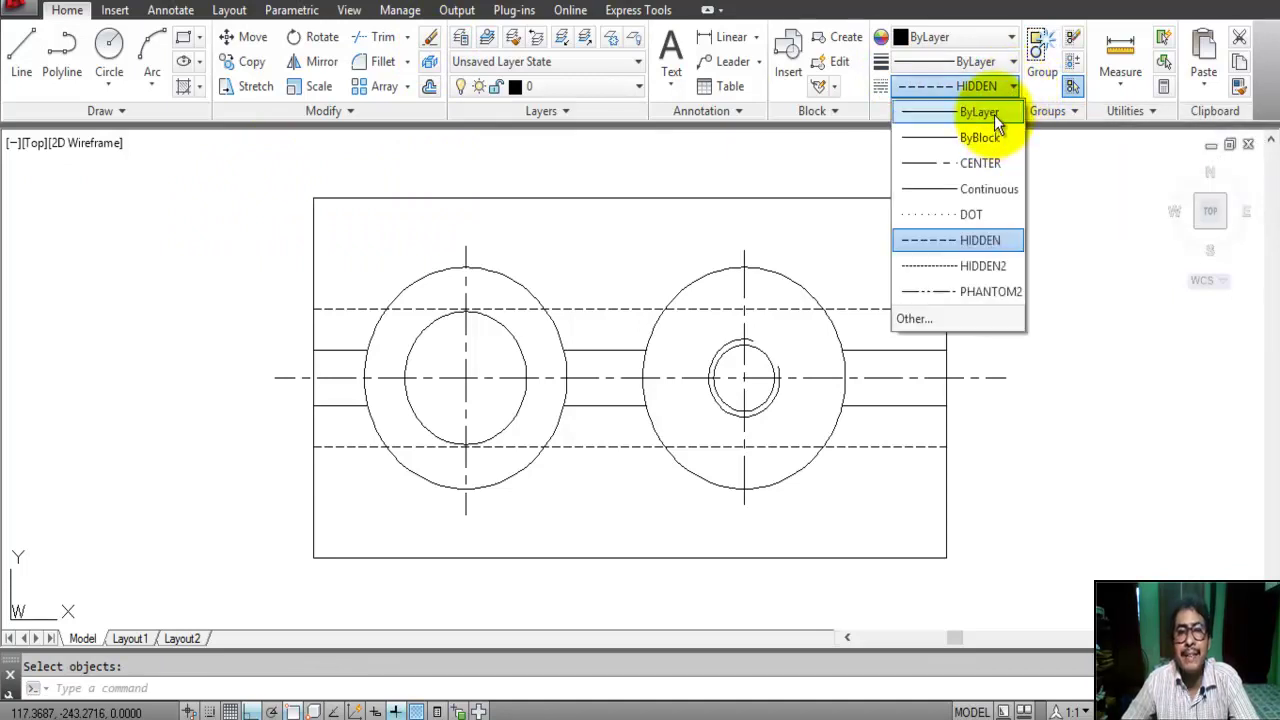
left_click(980, 112)
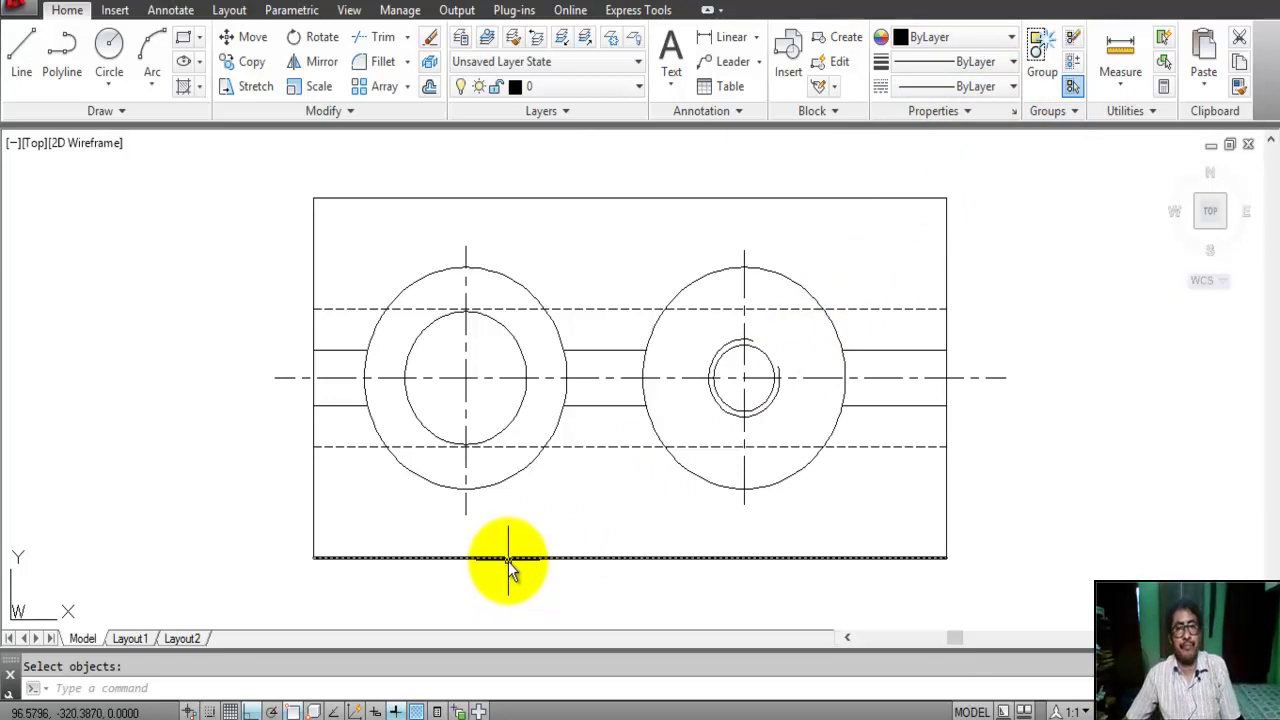
Add a linear dimension for the rectangle's full width, placed just below its bottom edge
left_click(705, 39)
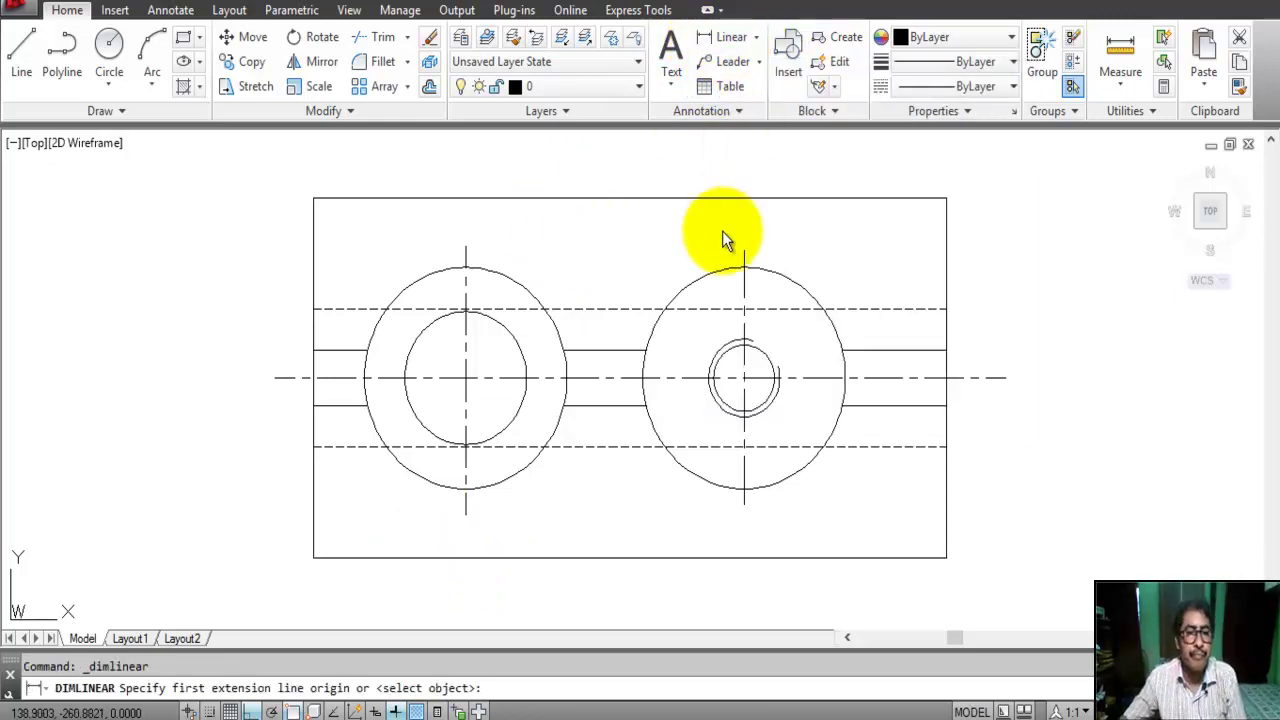
left_click(314, 557)
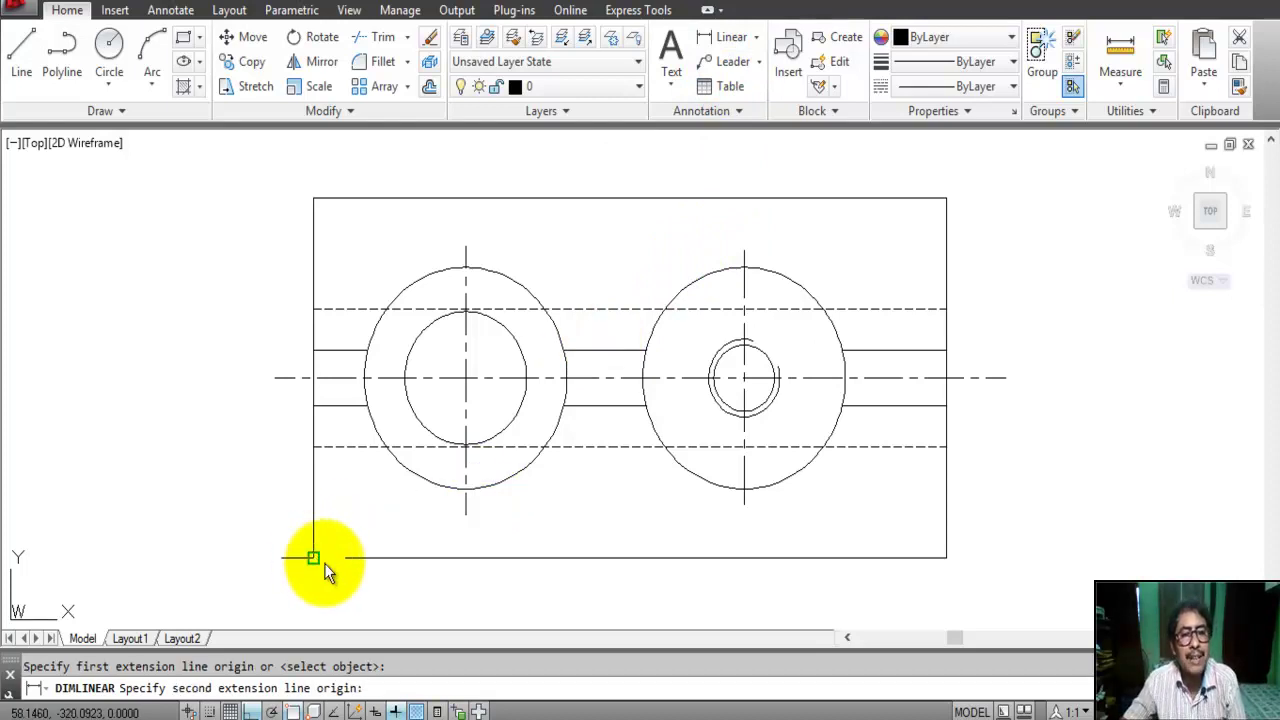
left_click(947, 568)
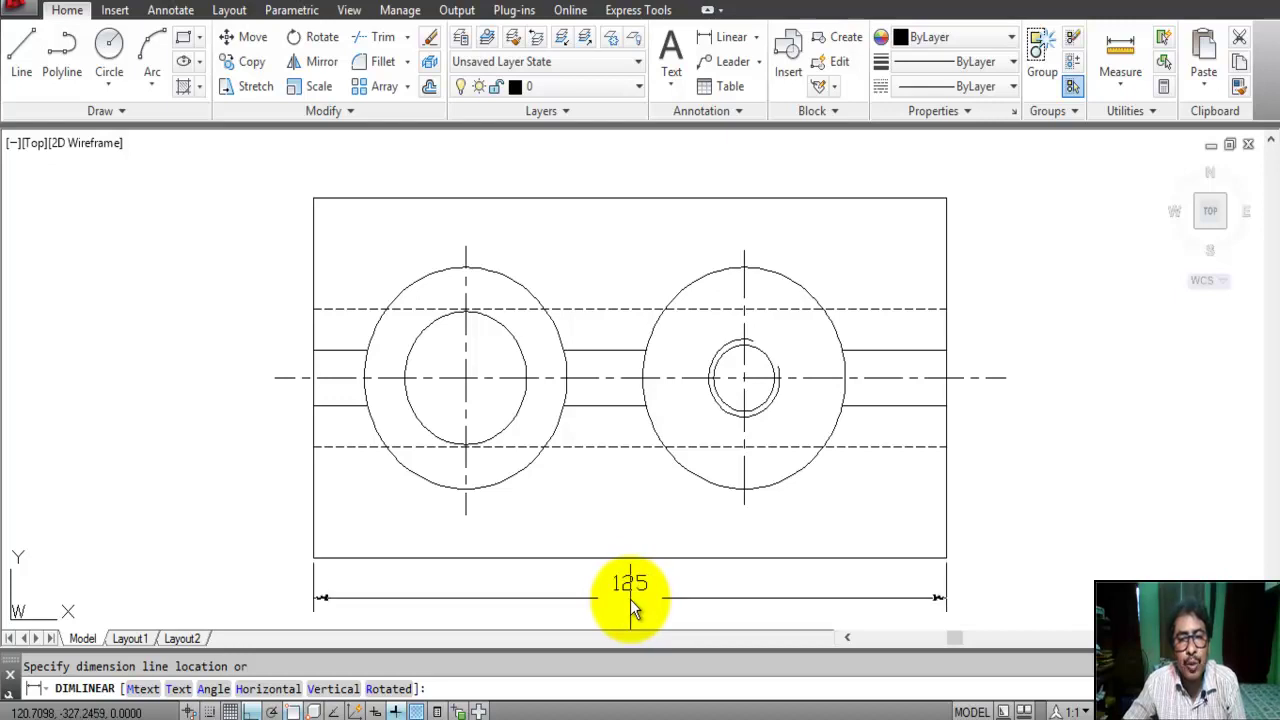
left_click(630, 599)
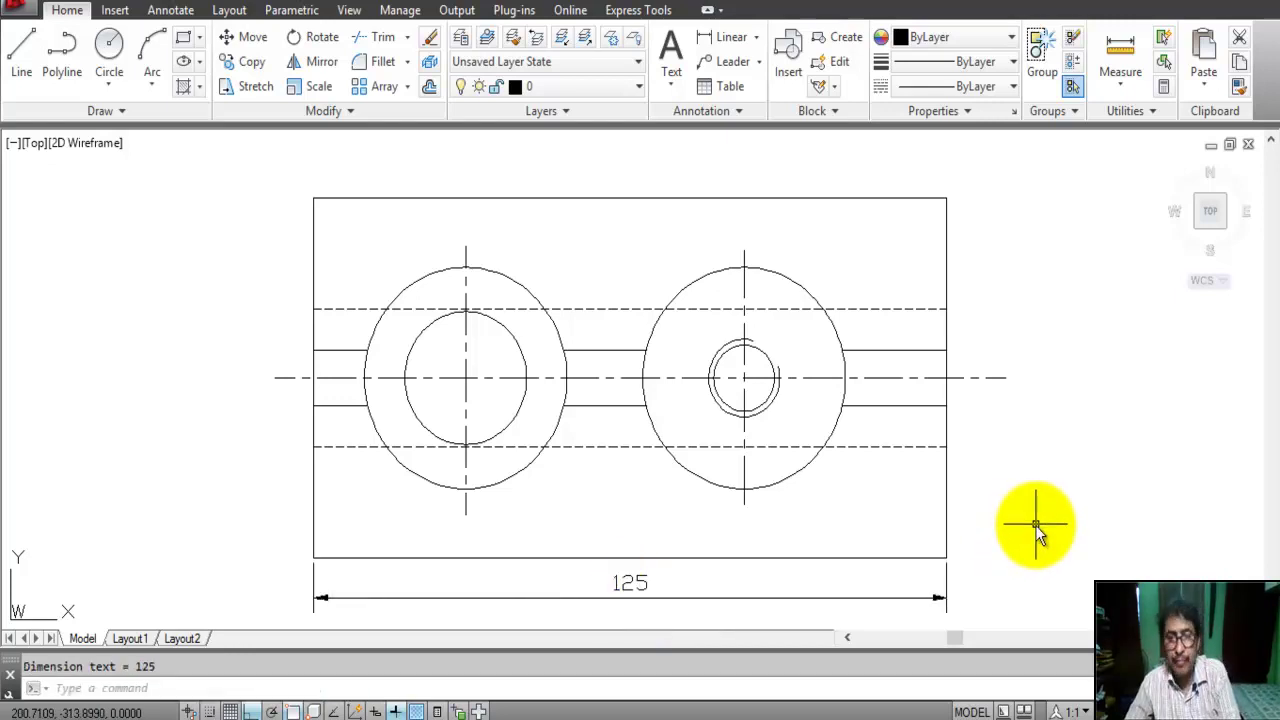
Add a vertical linear dimension from the rectangle's bottom right corner to the lower hidden line, placed outside the right edge
left_click(735, 42)
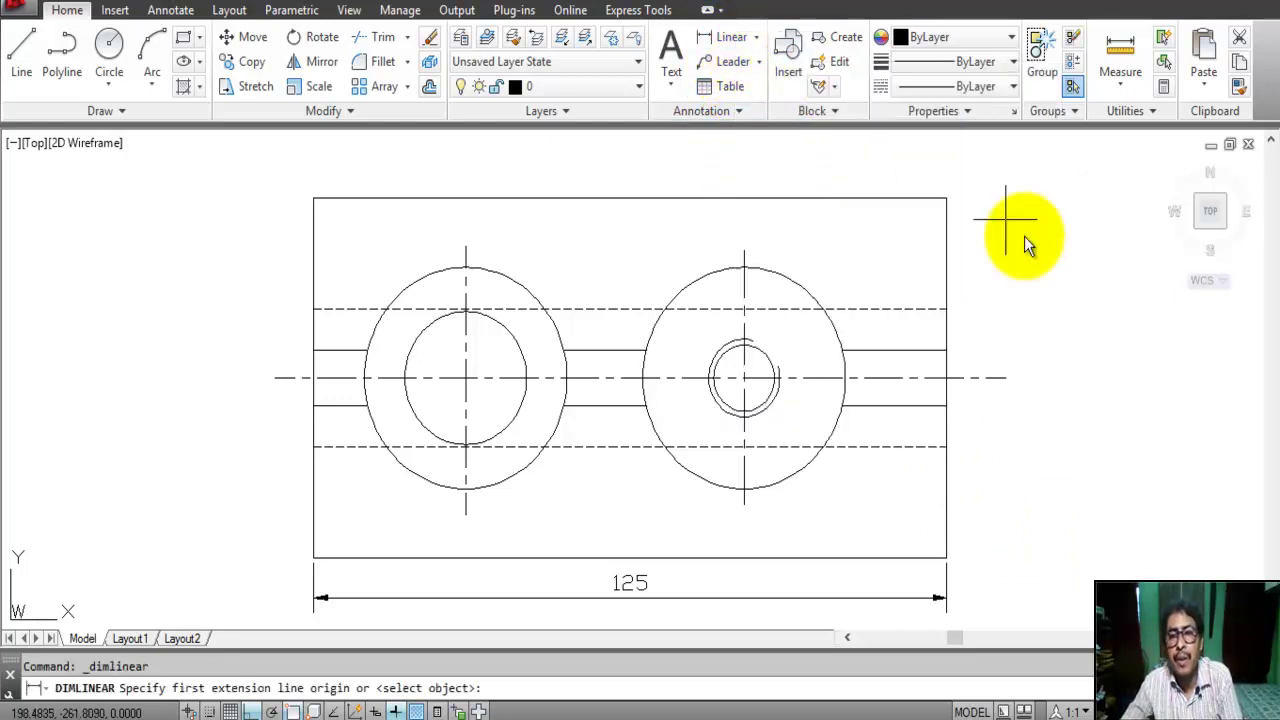
left_click(946, 557)
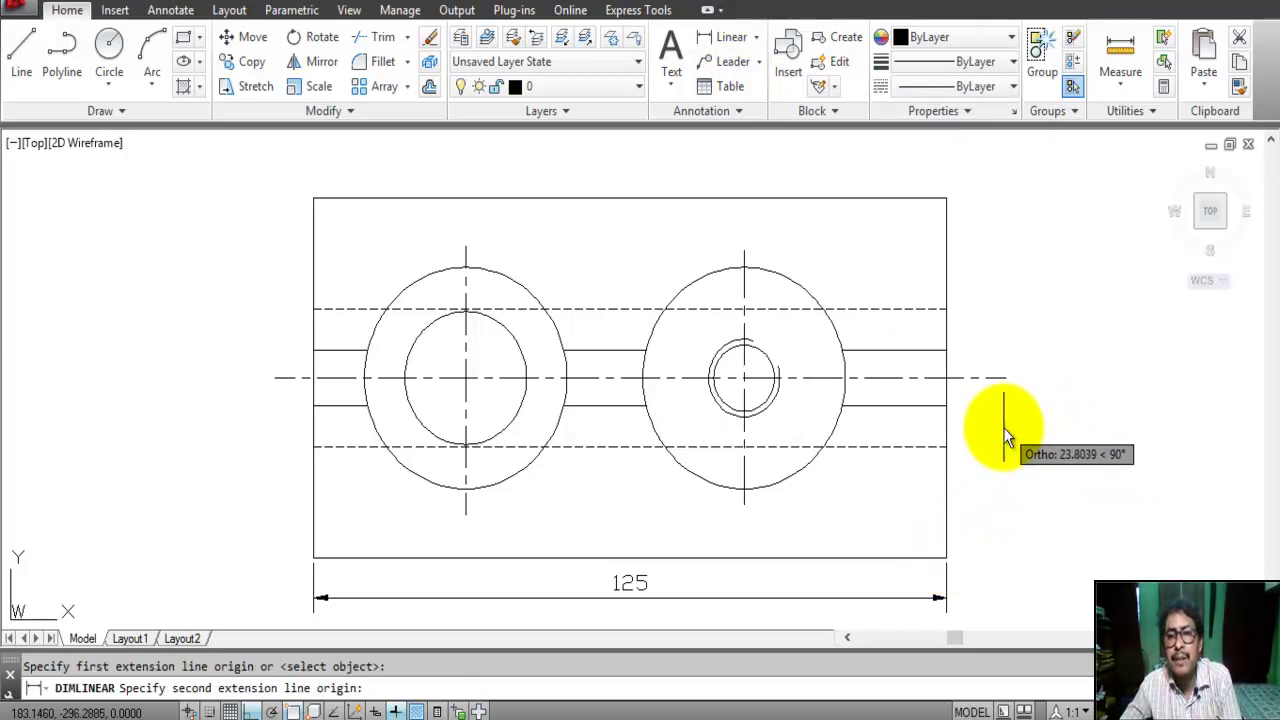
left_click(947, 448)
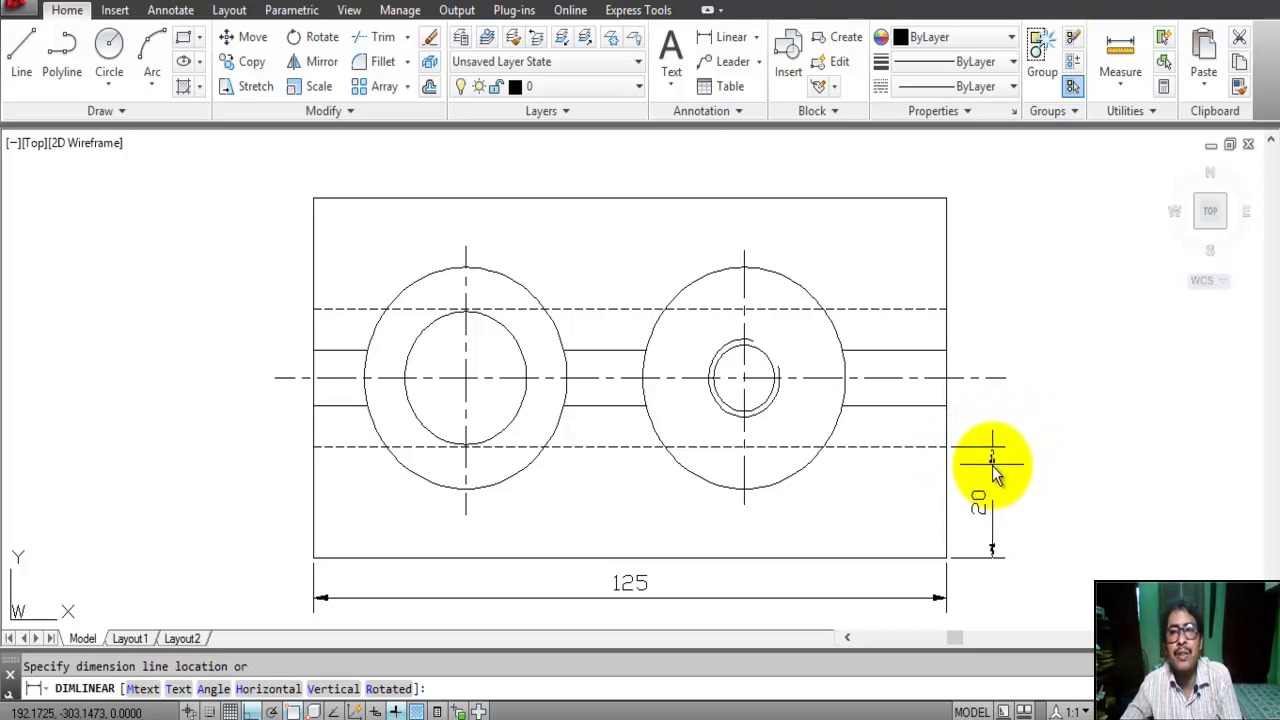
left_click(992, 465)
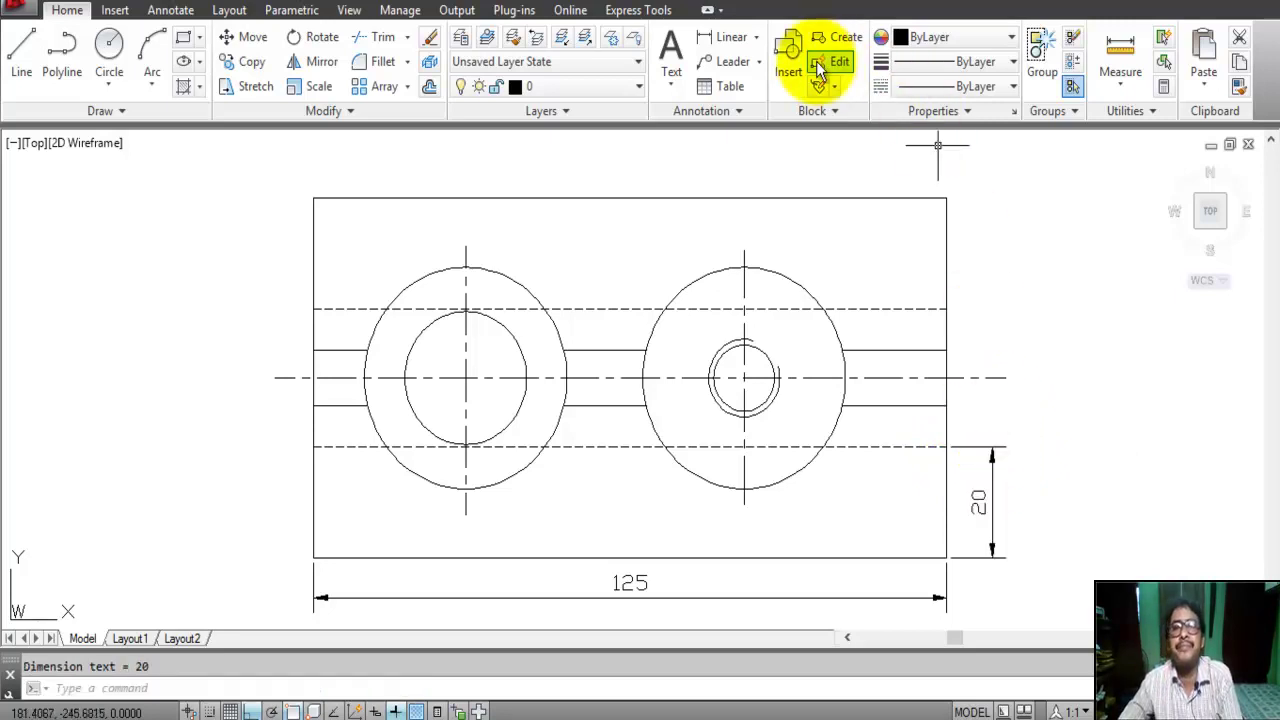
left_click(757, 38)
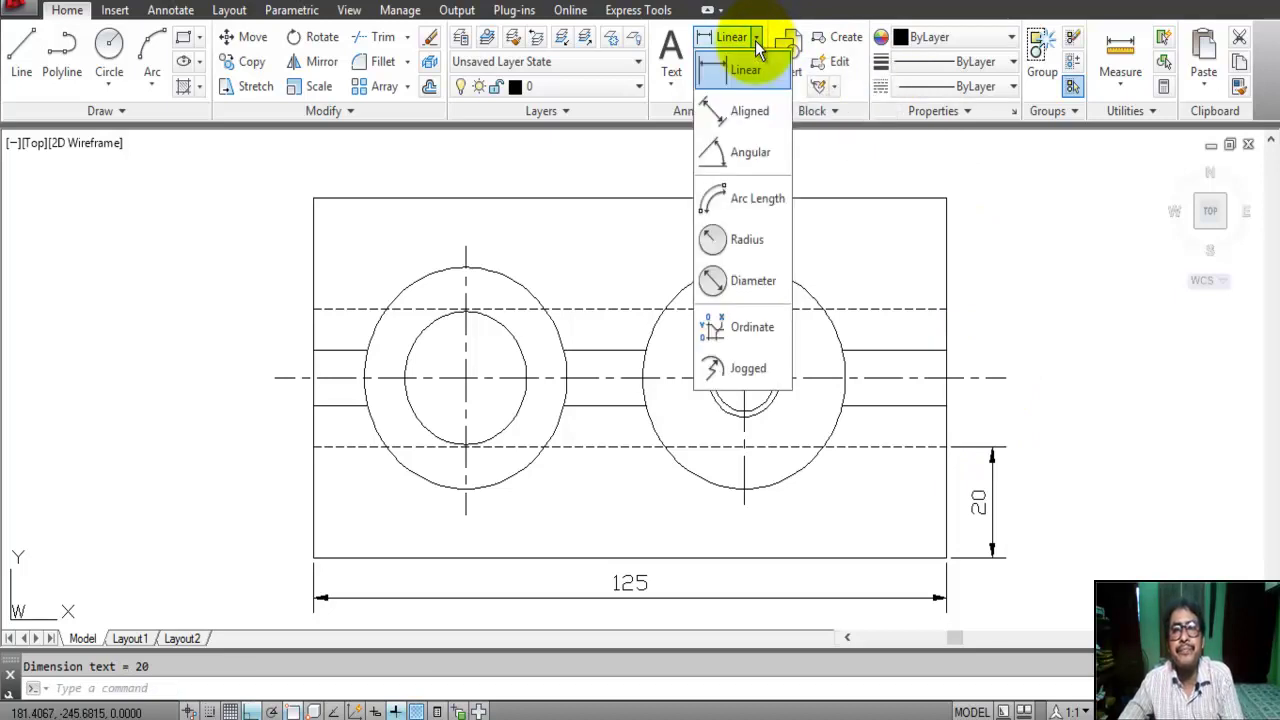
left_click(756, 39)
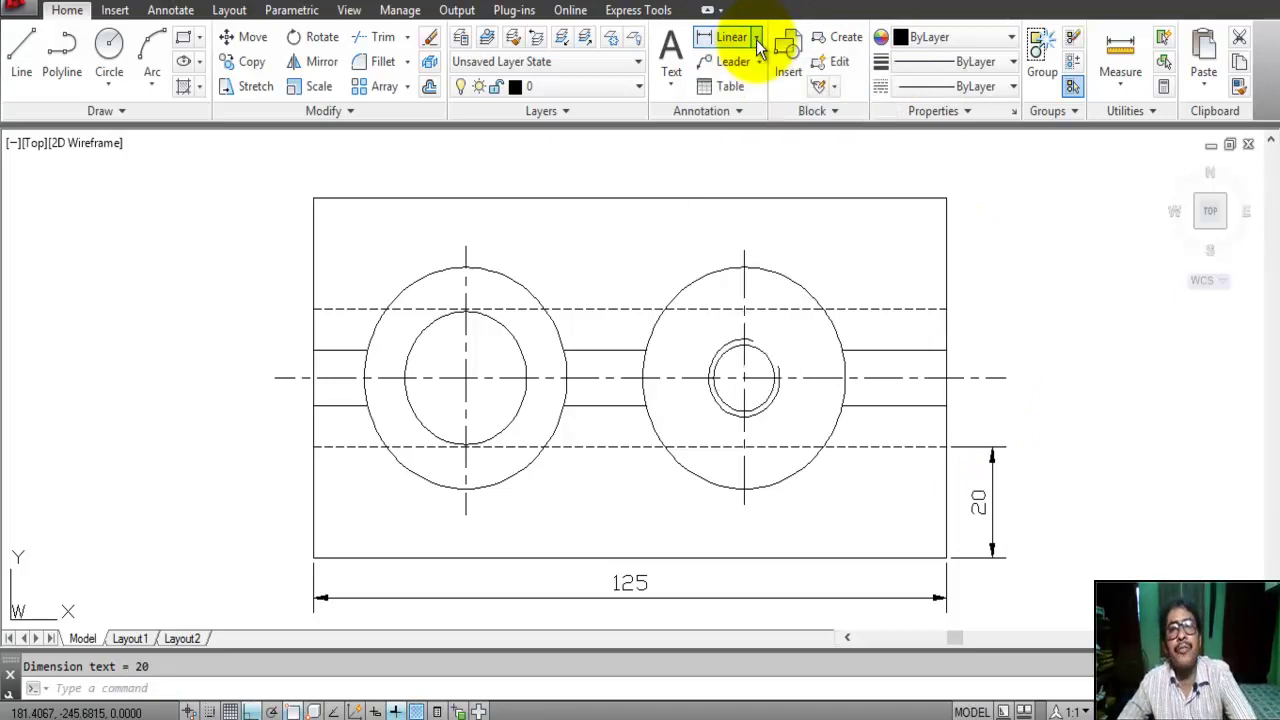
left_click(740, 113)
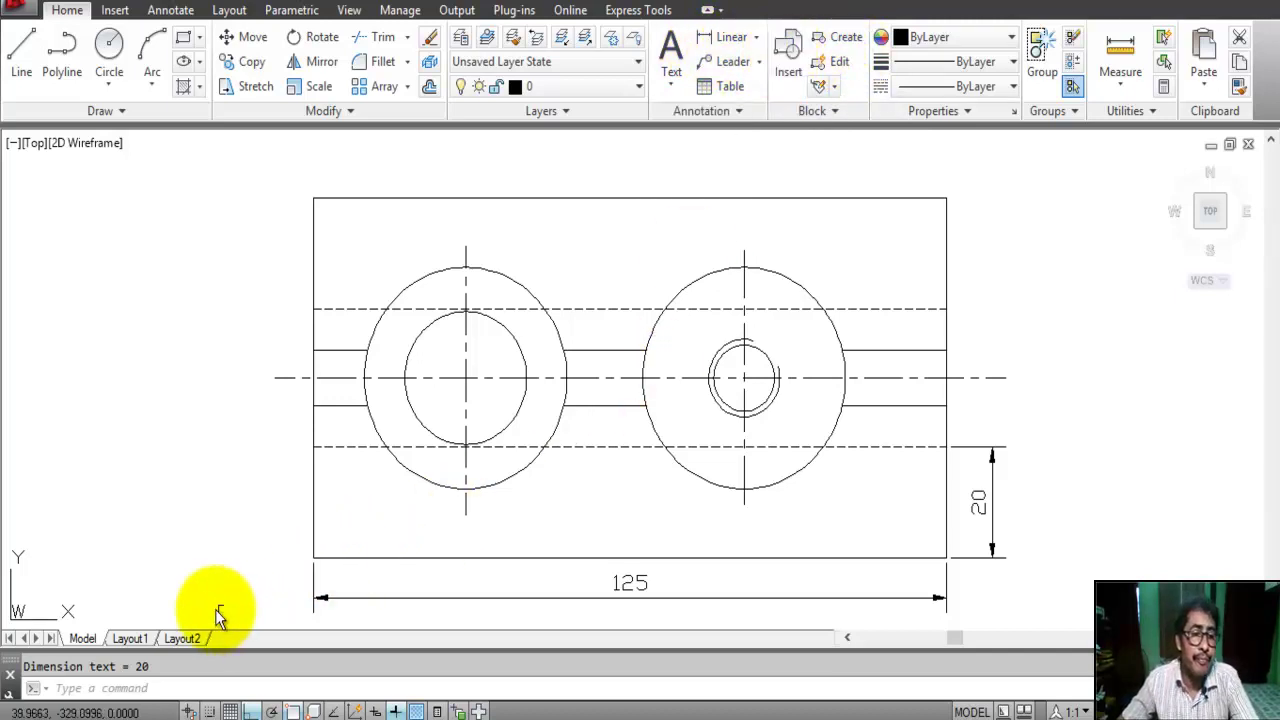
Continue the vertical dimension chain with DIMCONTINUE to the upper hidden line and the rectangle's top right corner
left_click(90, 688)
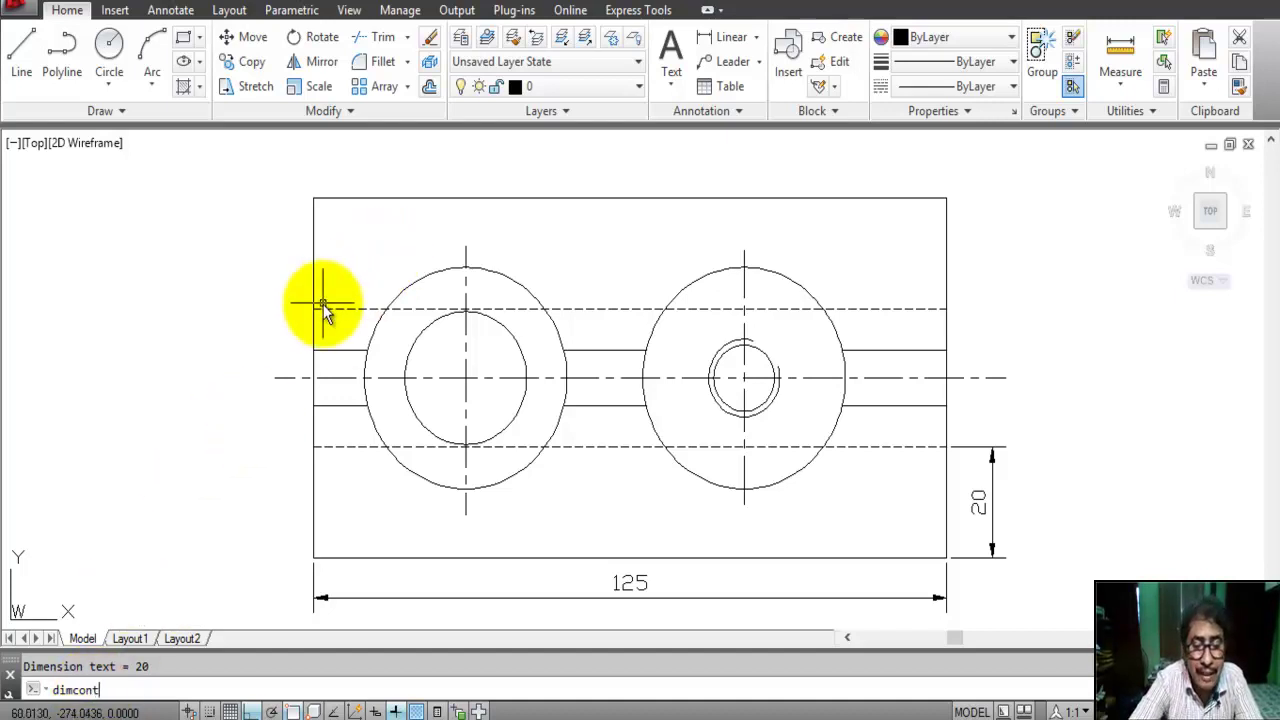
type("inue")
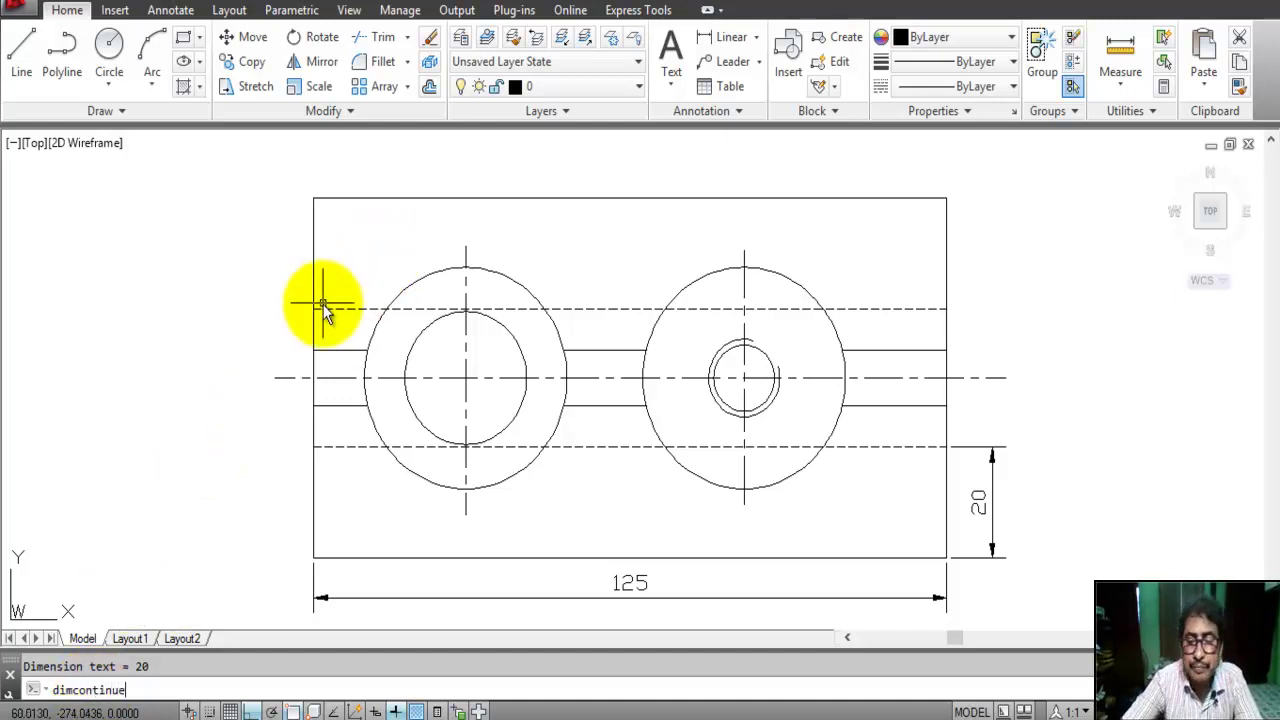
key("Return")
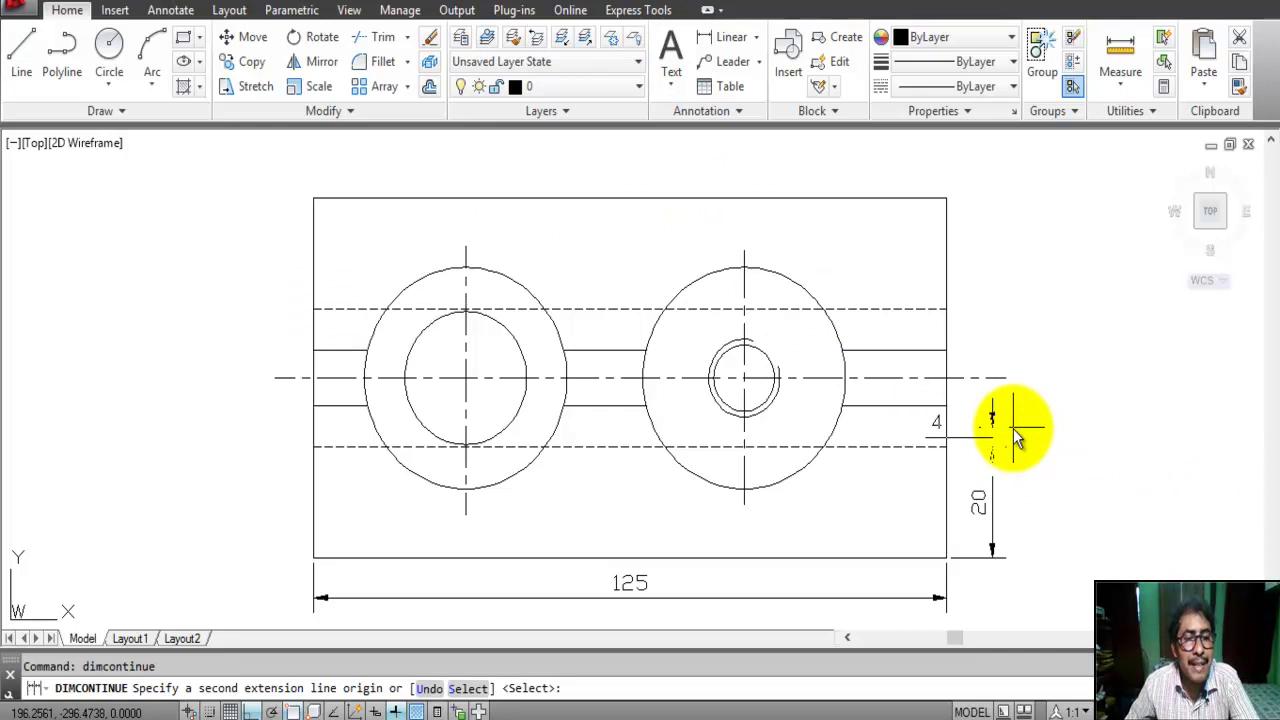
left_click(946, 312)
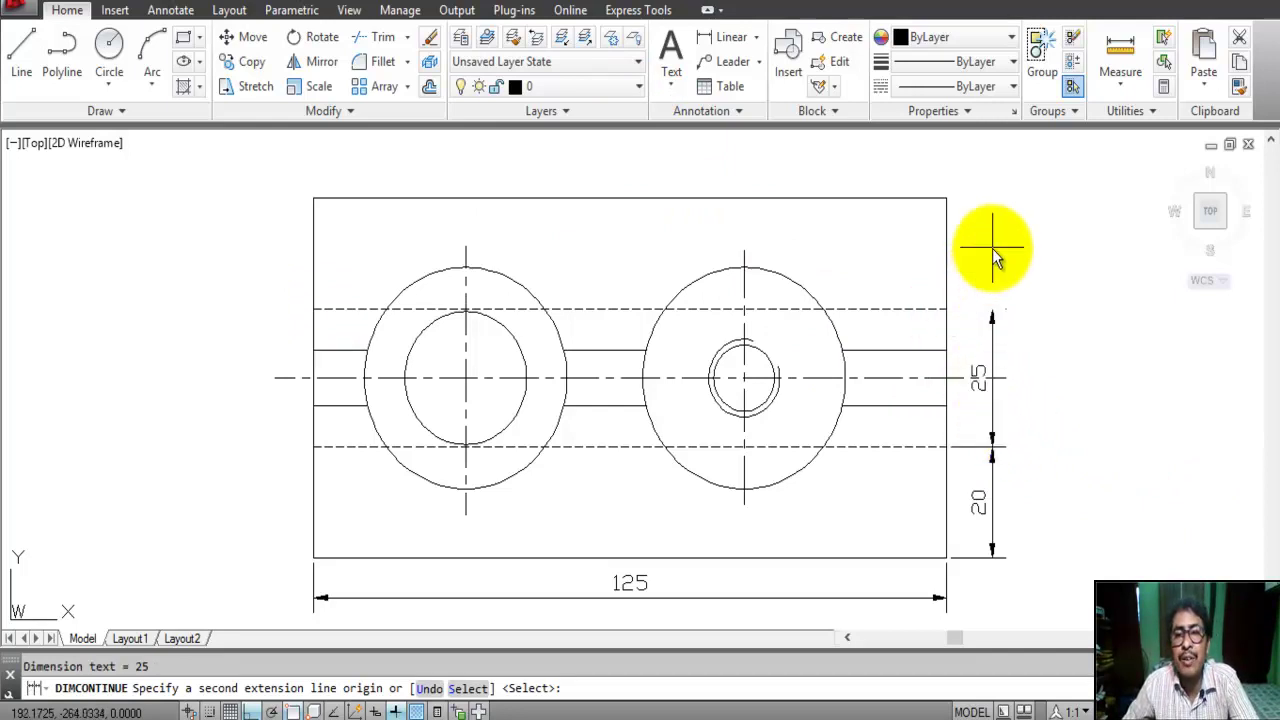
left_click(945, 203)
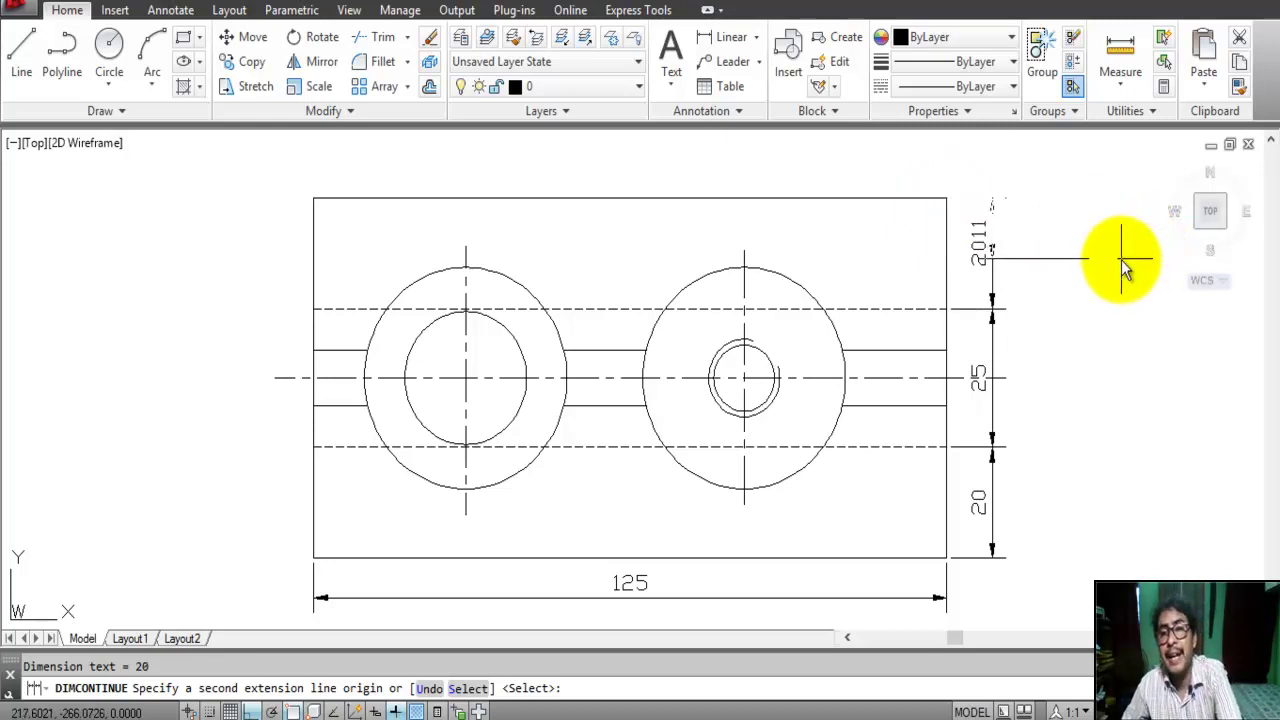
key("Return")
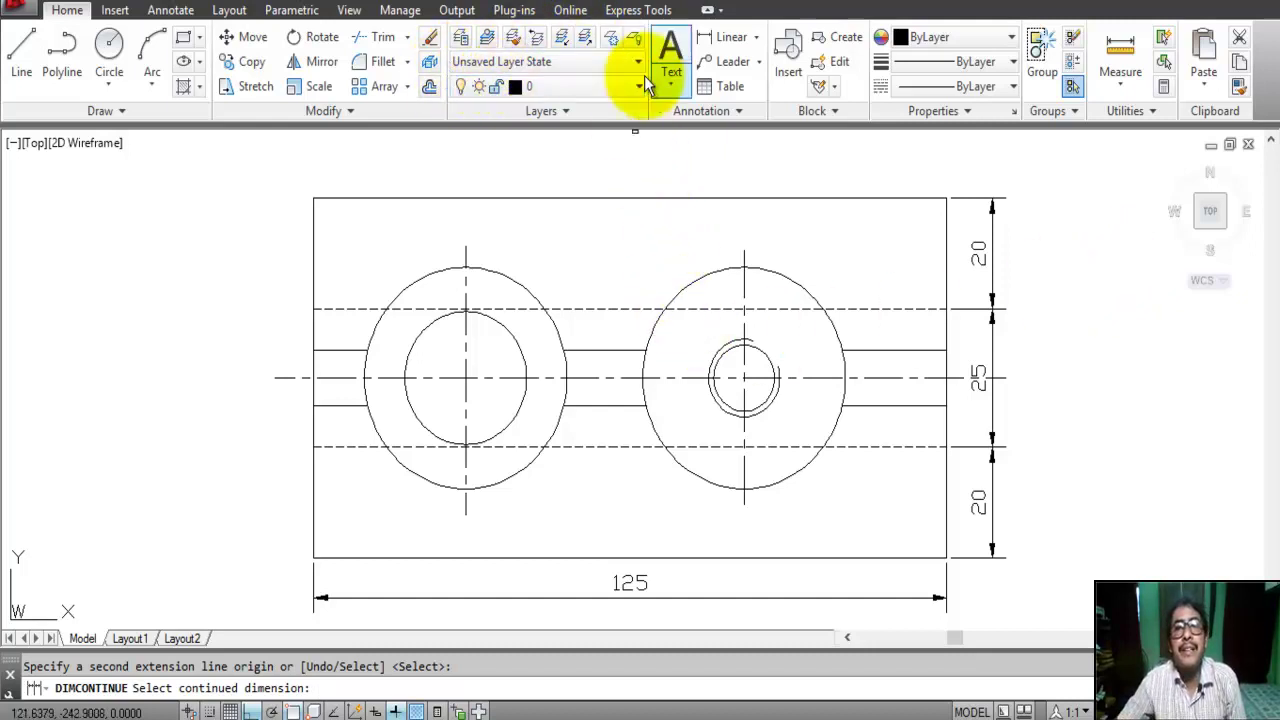
Add a vertical linear dimension between the two short solid lines at the rectangle's left edge, placed outside that edge
left_click(726, 37)
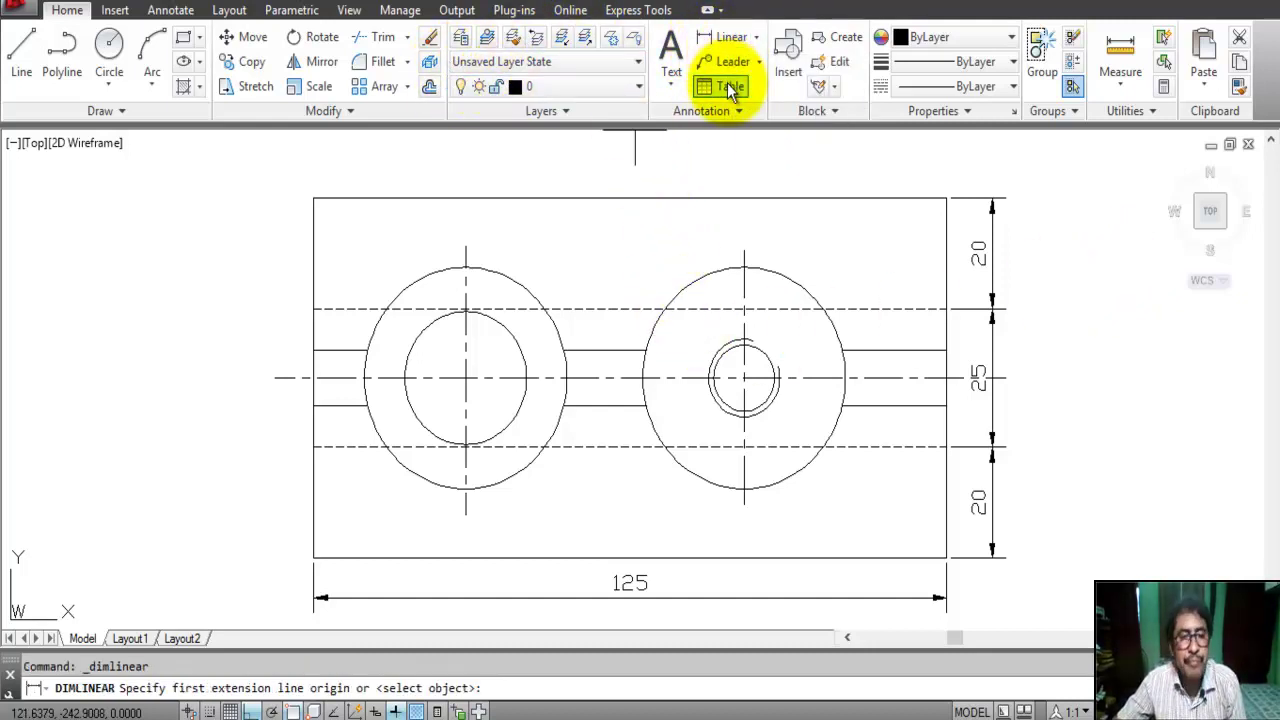
left_click(313, 351)
left_click(313, 406)
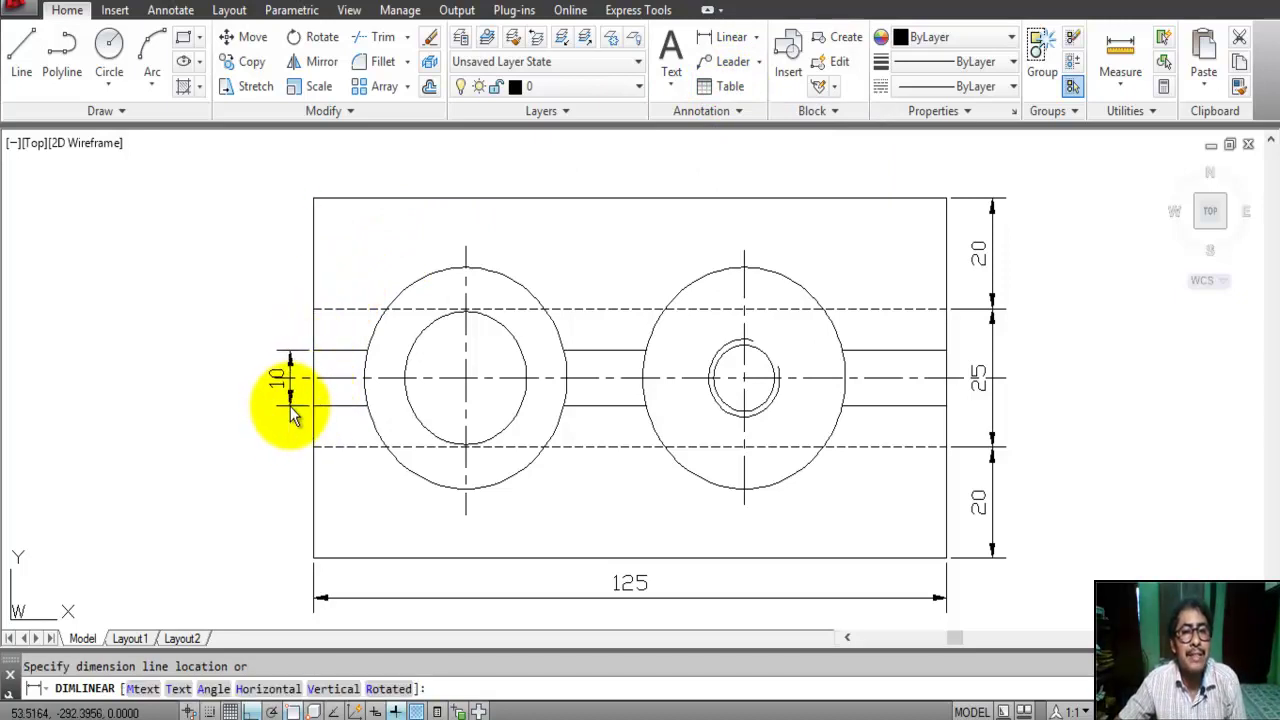
left_click(289, 408)
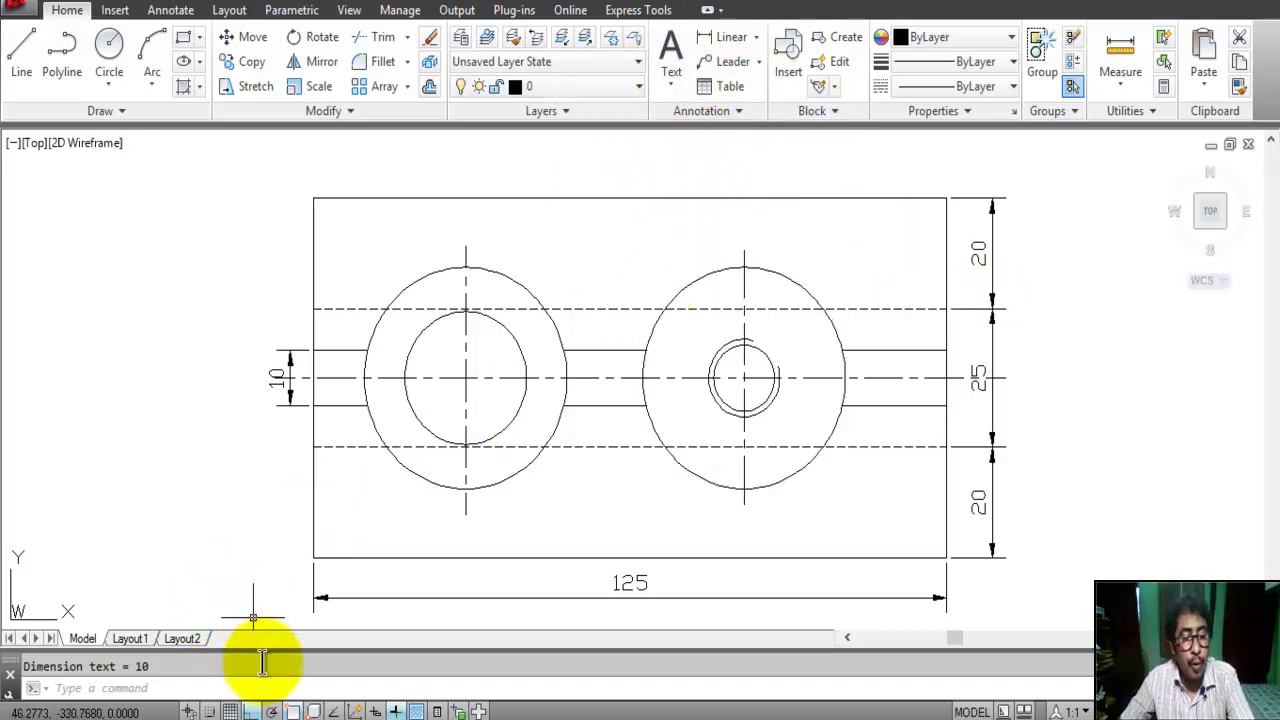
Start a diameter dimension with the DIMDIA command
type("dimdia")
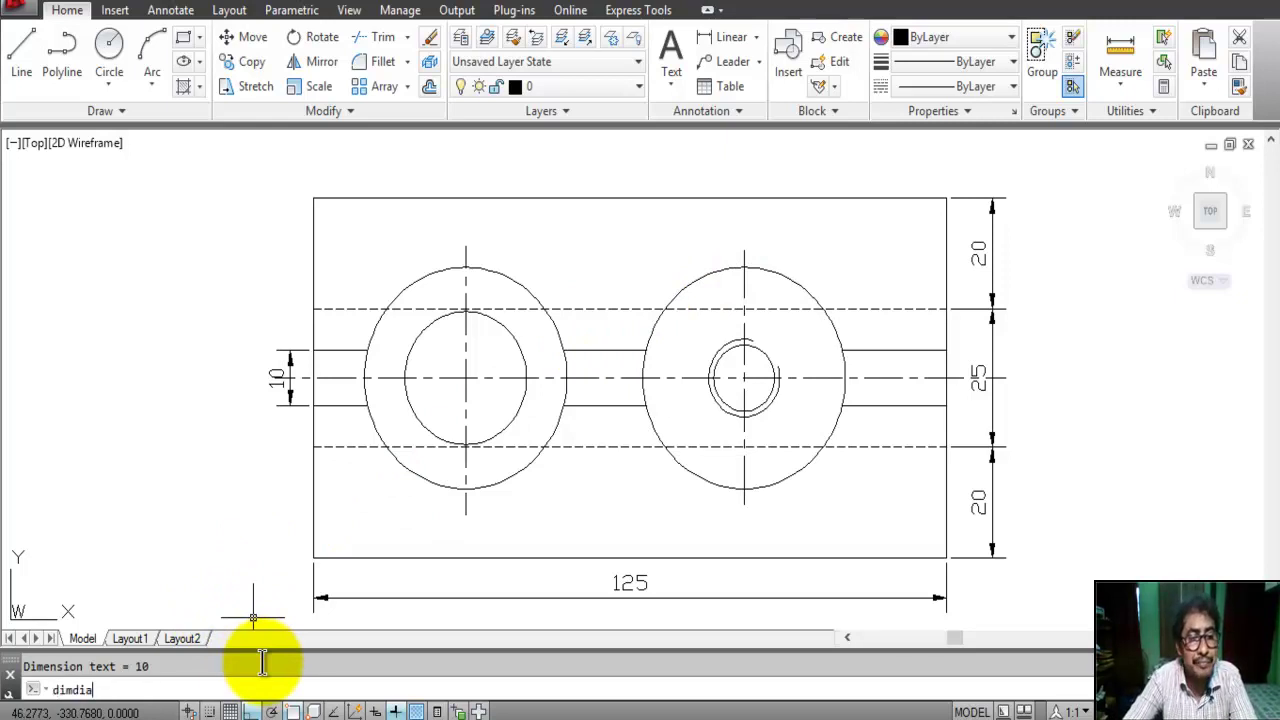
Add diameter dimensions to the outer and inner circles of the left-hand boss, with their texts above the circles
key("Return")
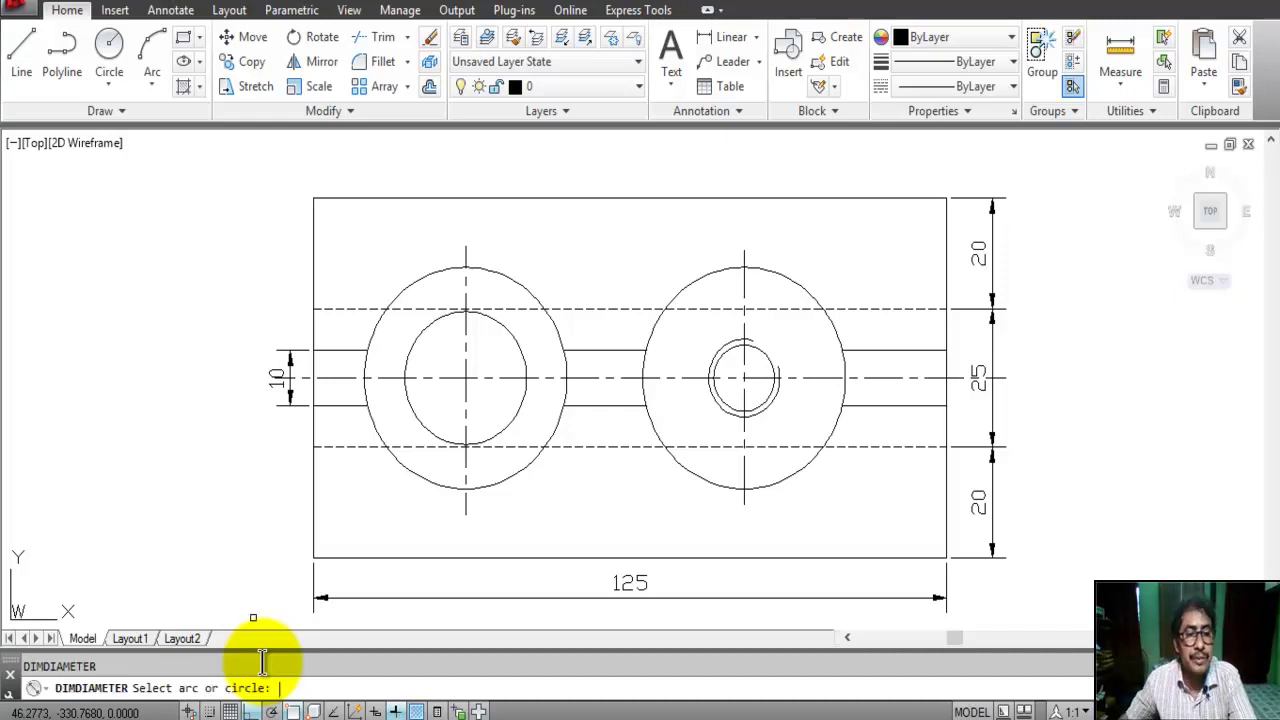
left_click(525, 286)
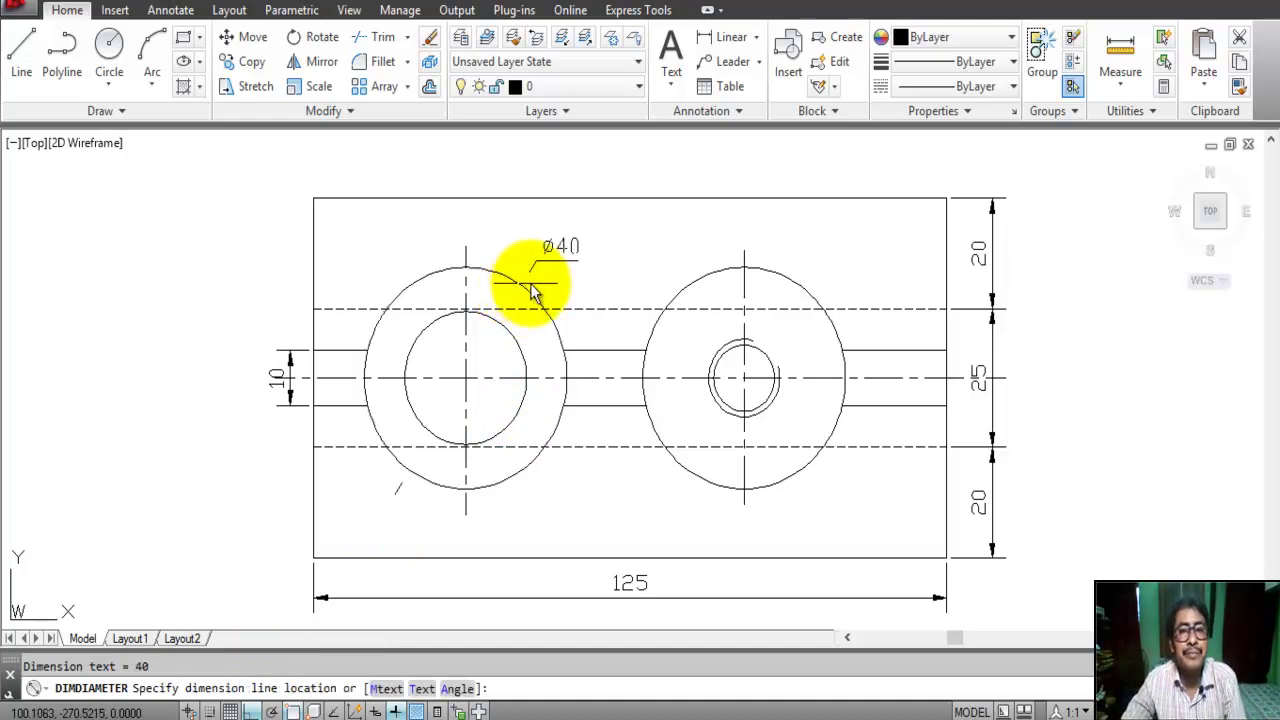
left_click(578, 249)
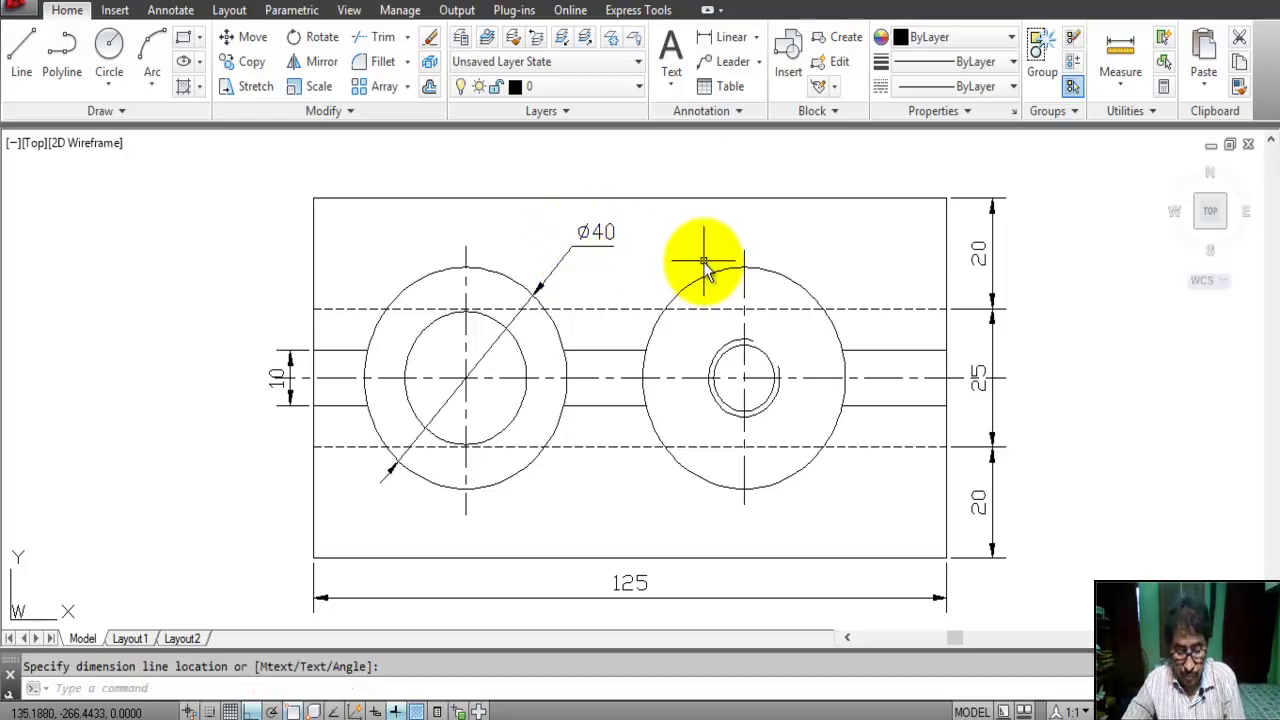
right_click(605, 176)
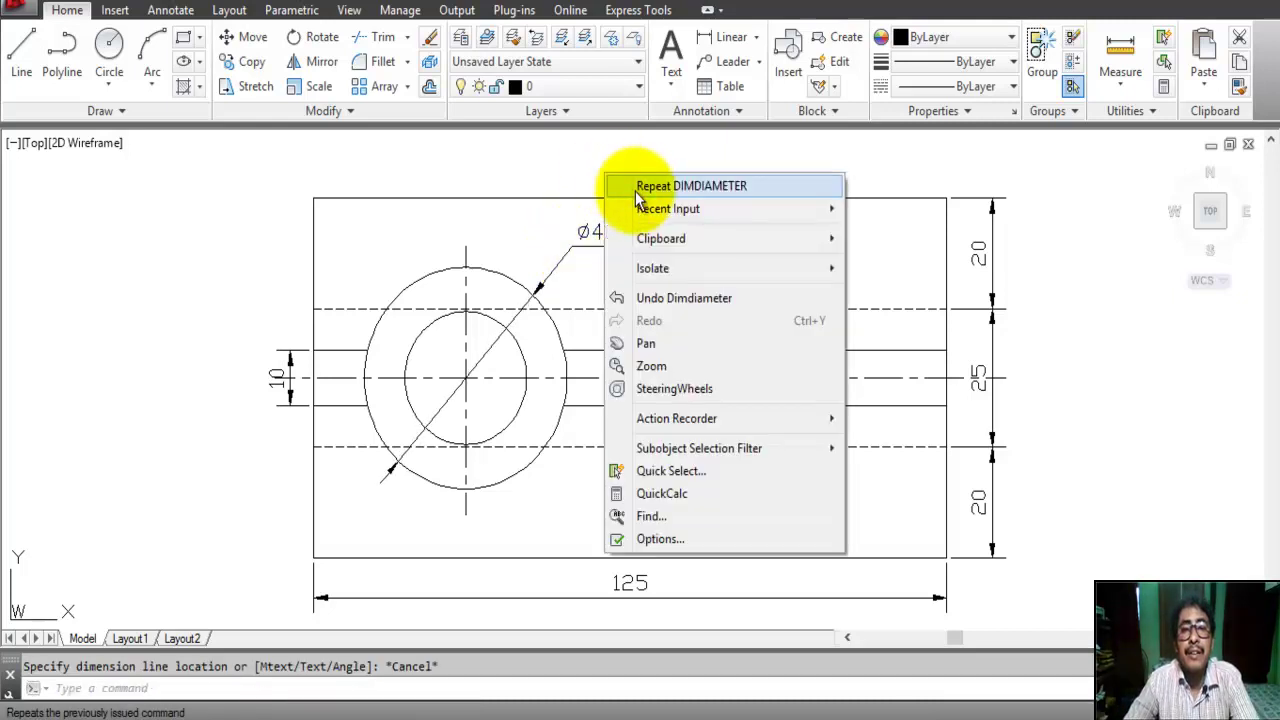
left_click(690, 186)
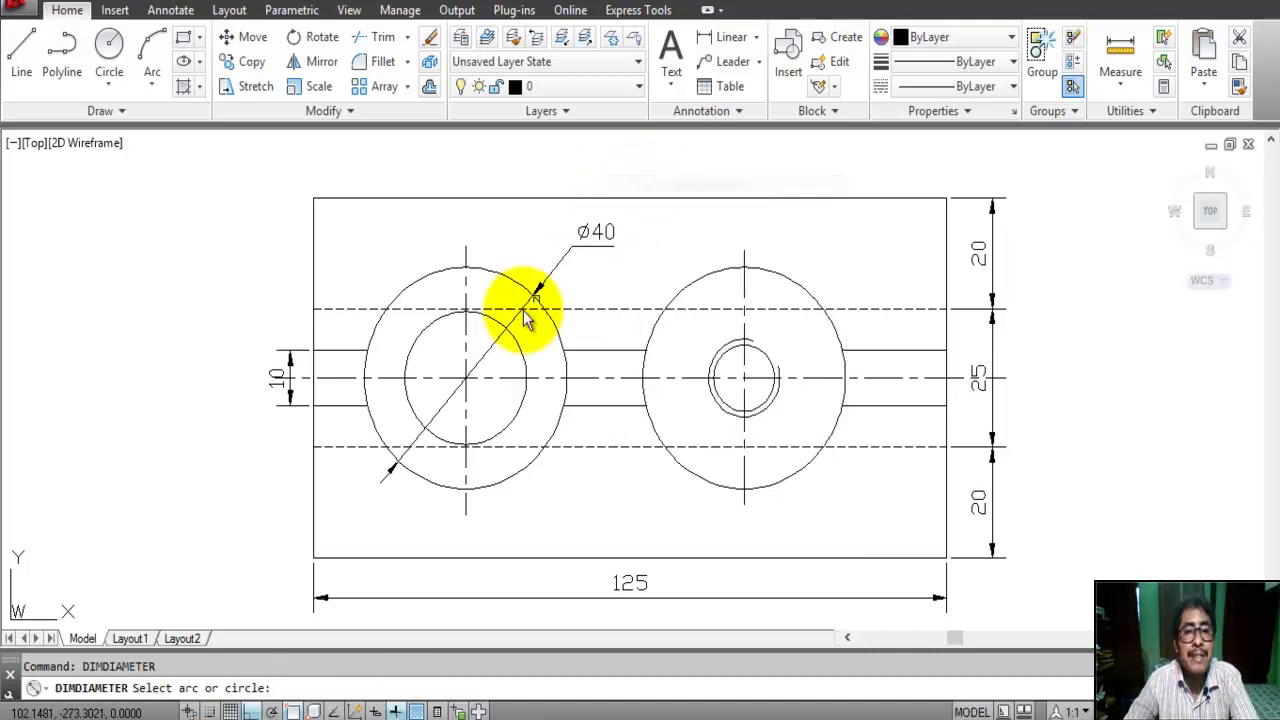
left_click(432, 335)
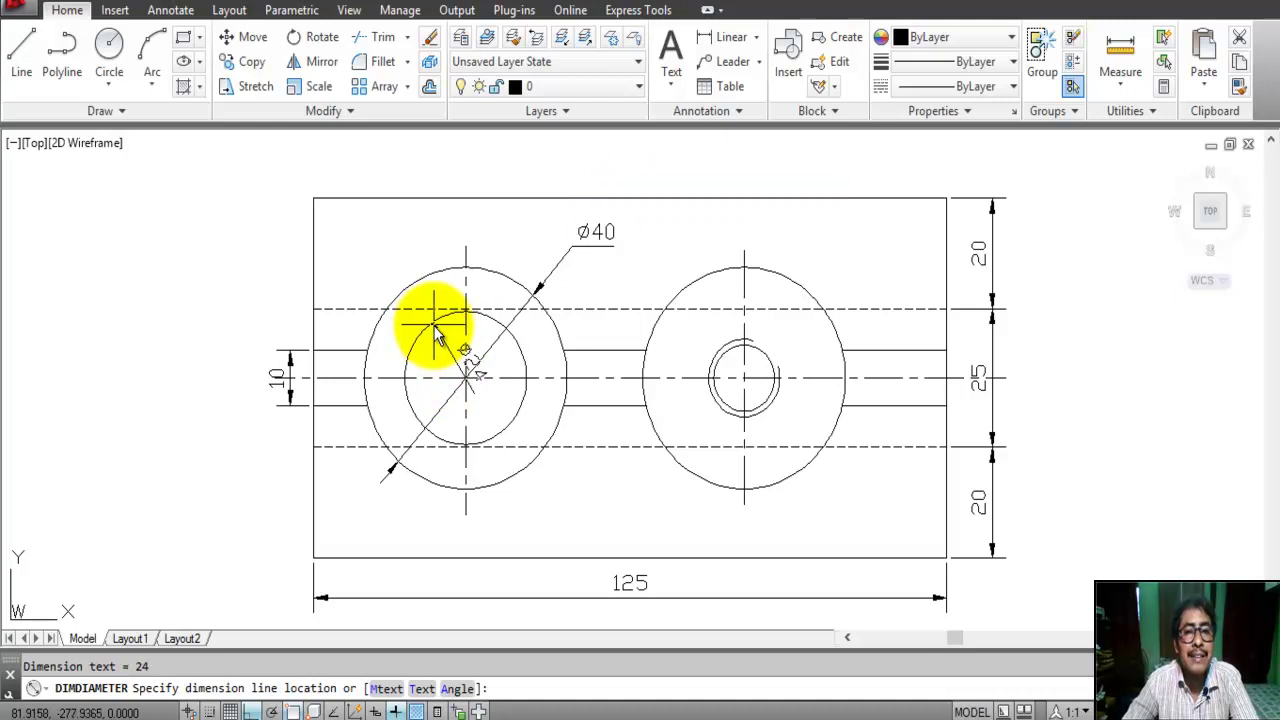
left_click(418, 252)
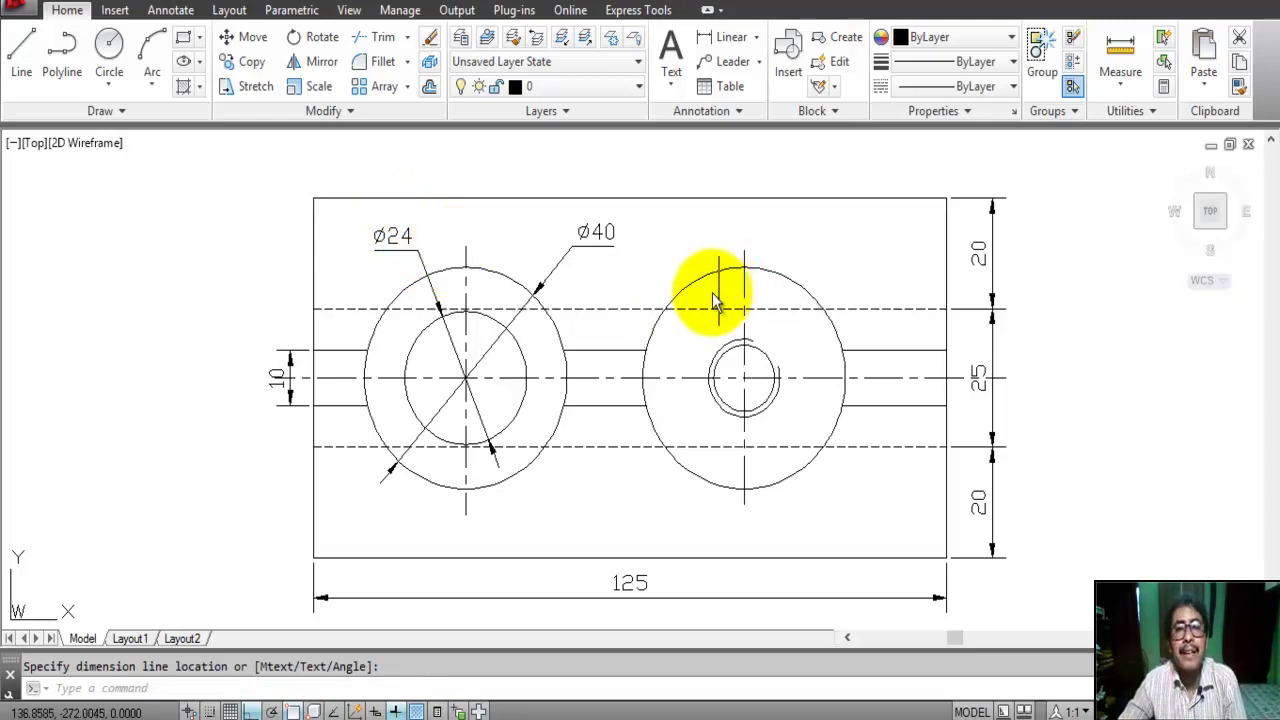
Add a diameter dimension to the outer circle of the right-hand boss, with its text at the circle's upper right
right_click(692, 170)
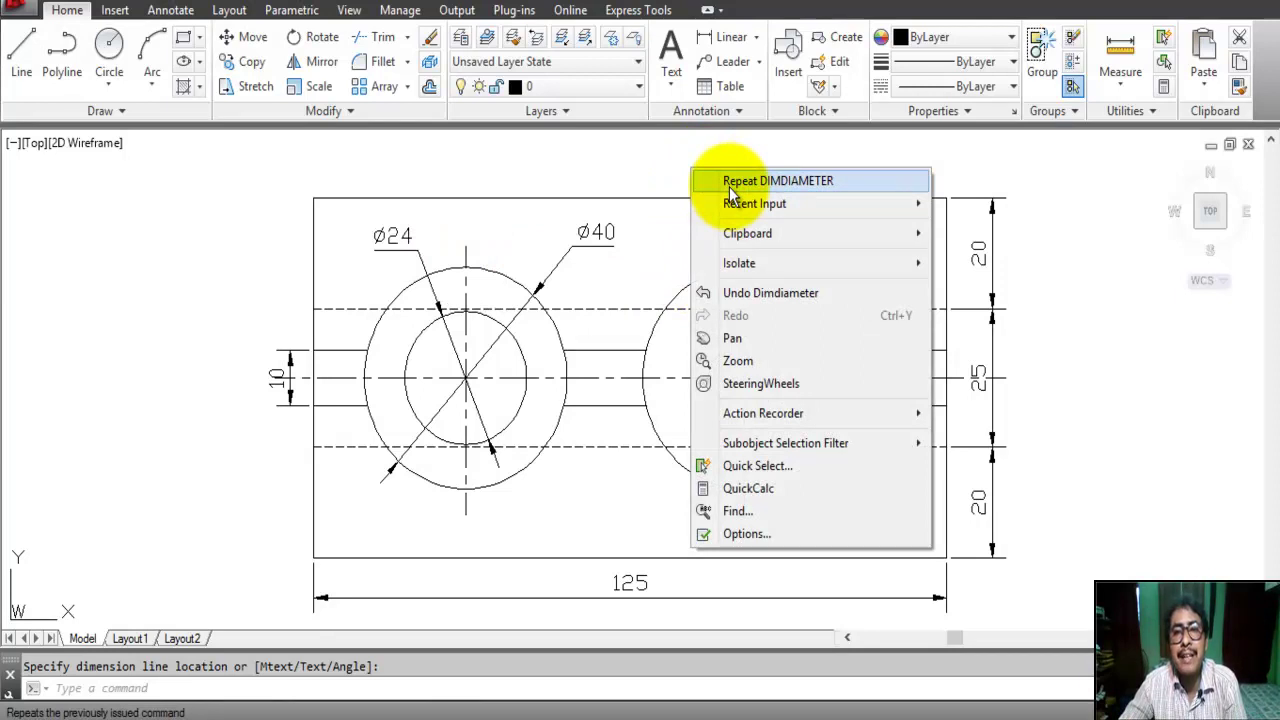
left_click(730, 188)
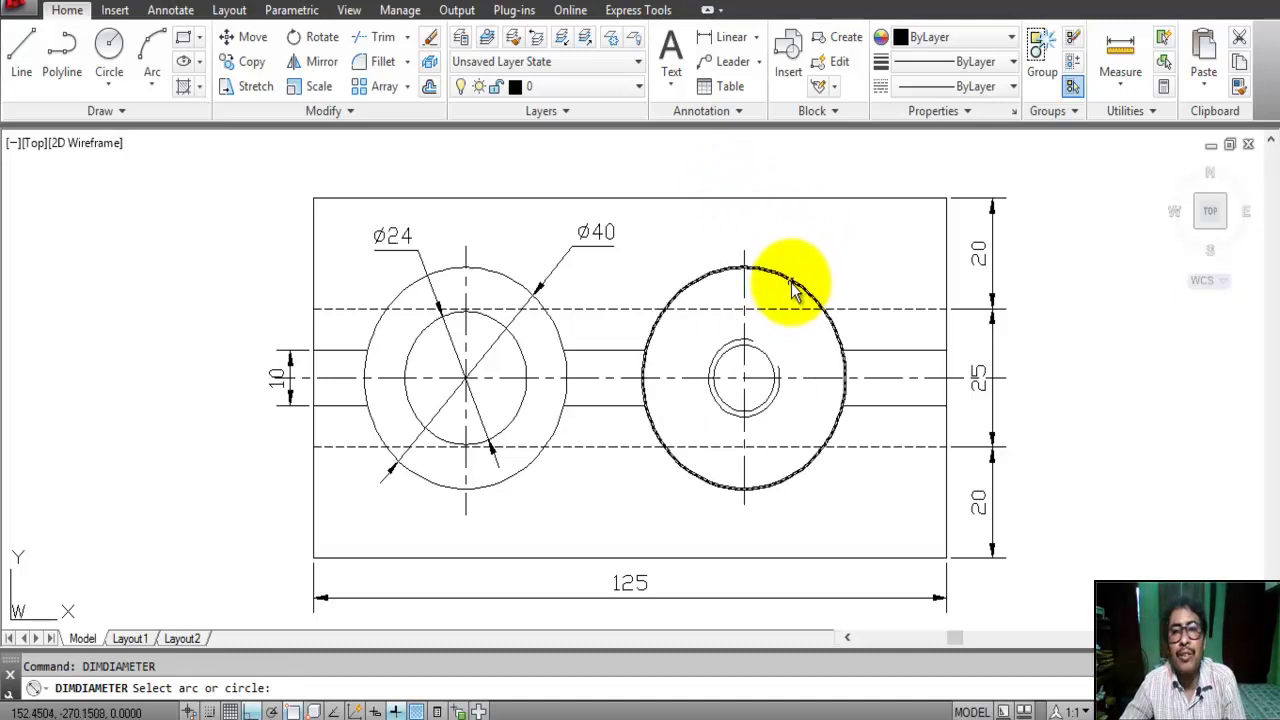
left_click(793, 288)
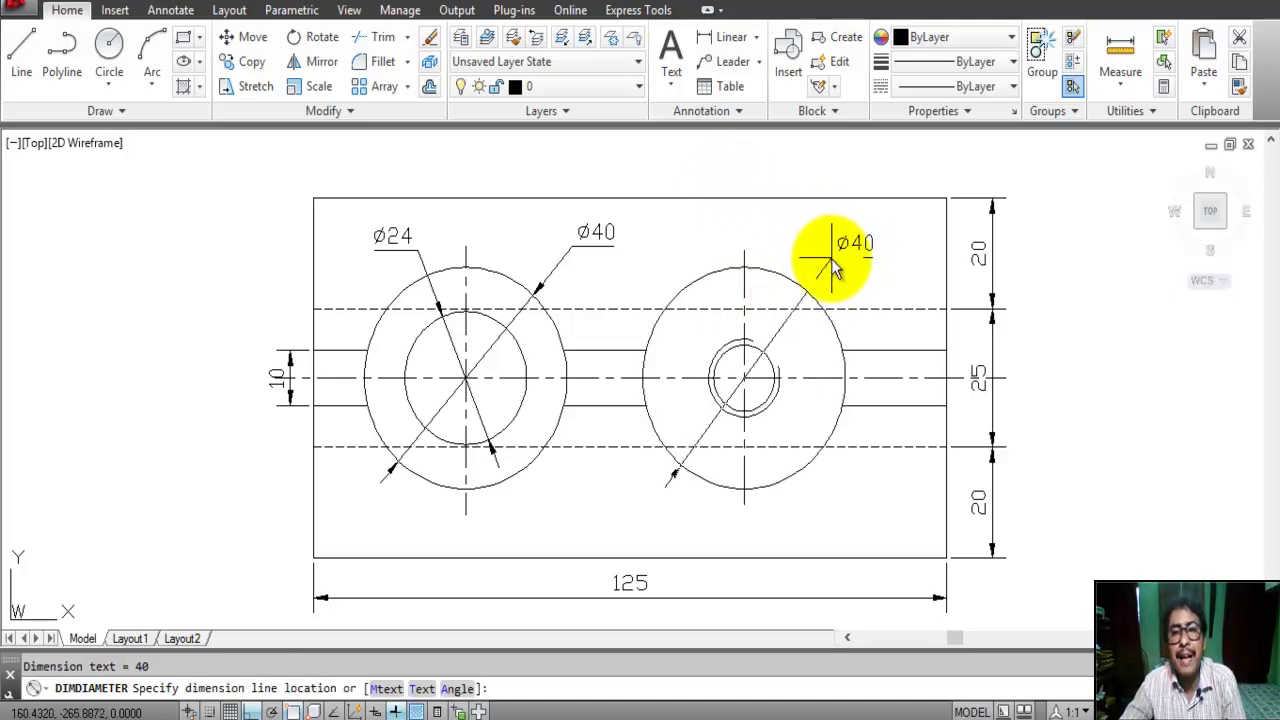
left_click(830, 270)
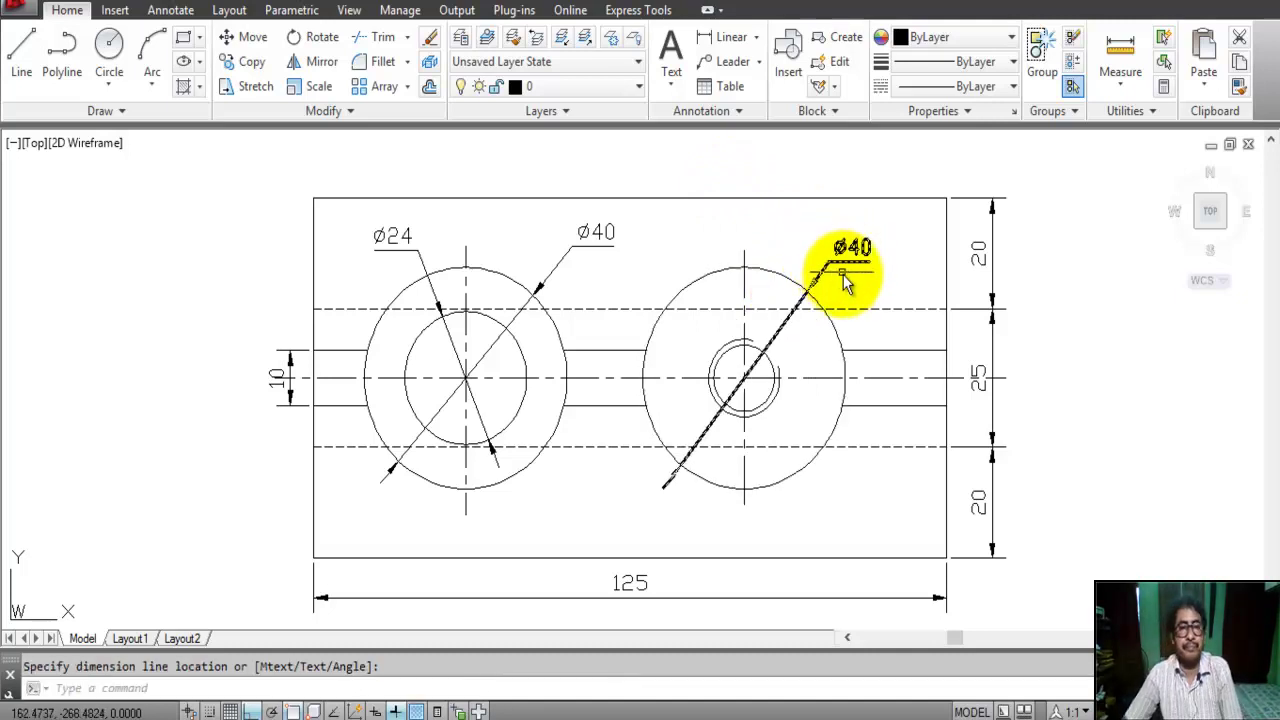
Draw a short vertical line upward from the left quadrant of the left boss's inner circle
scroll(383, 390, "up", 4)
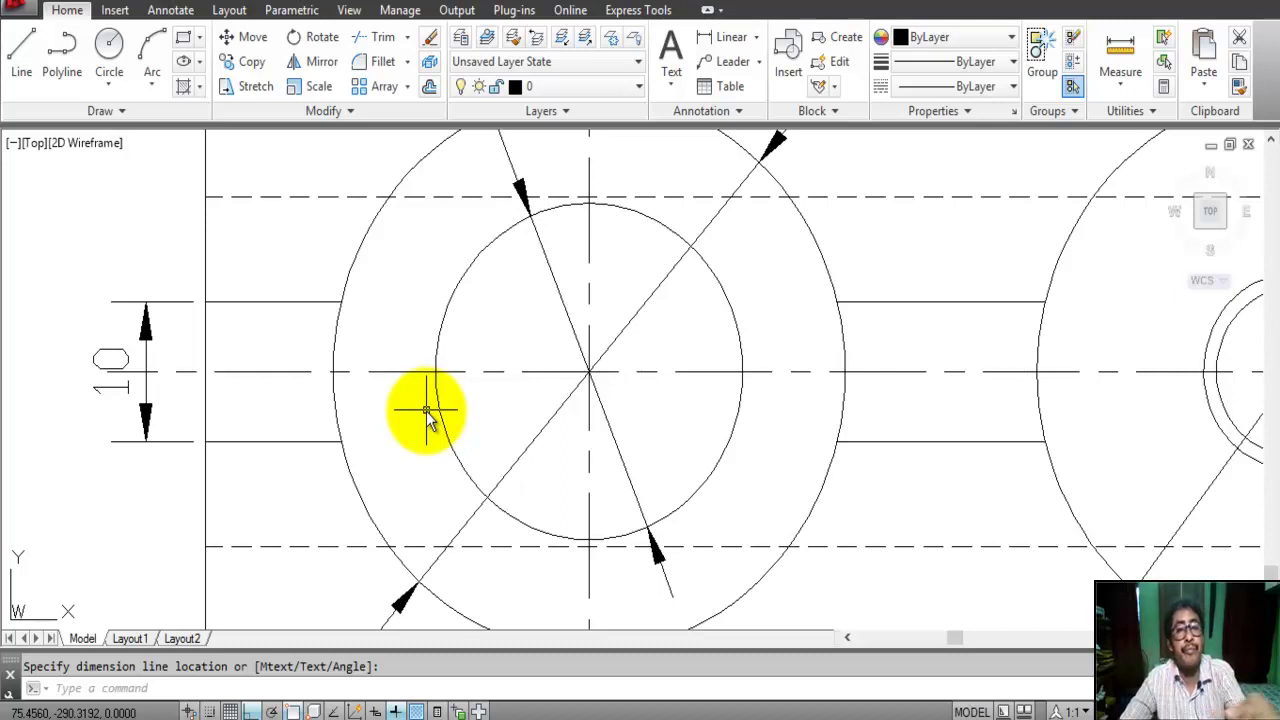
left_click(21, 52)
left_click(435, 371)
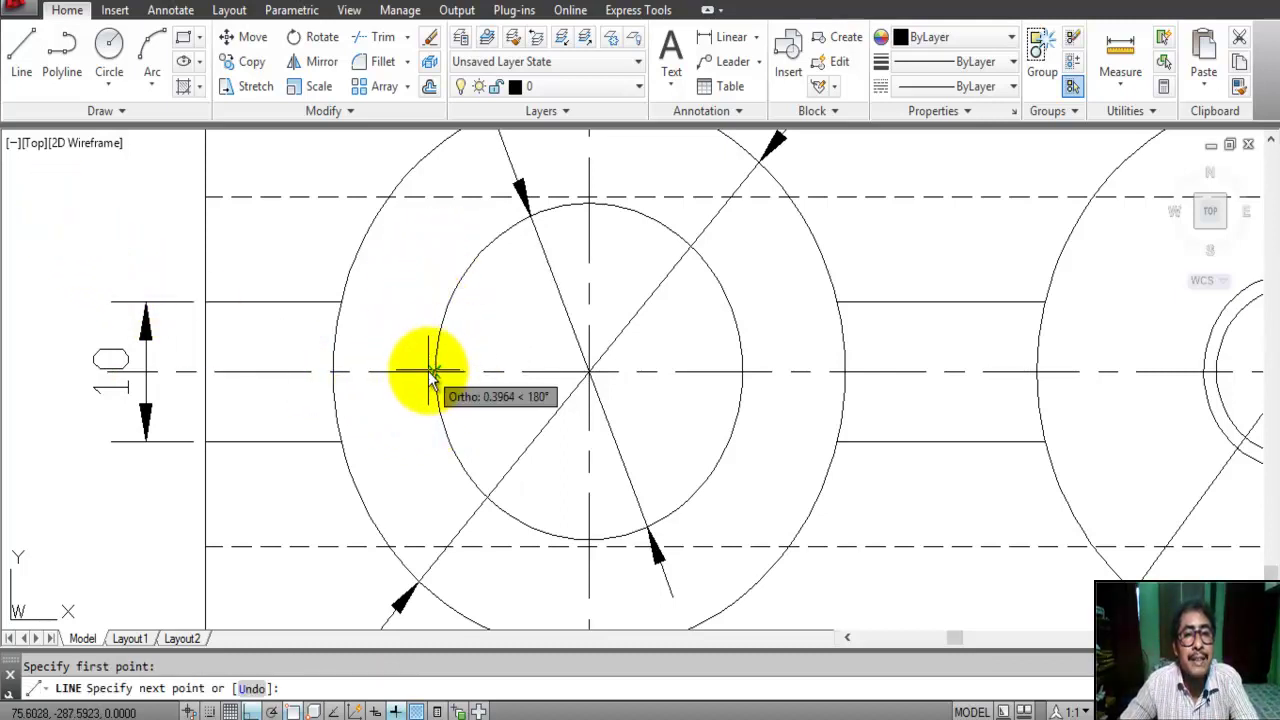
right_click(470, 244)
left_click(494, 243)
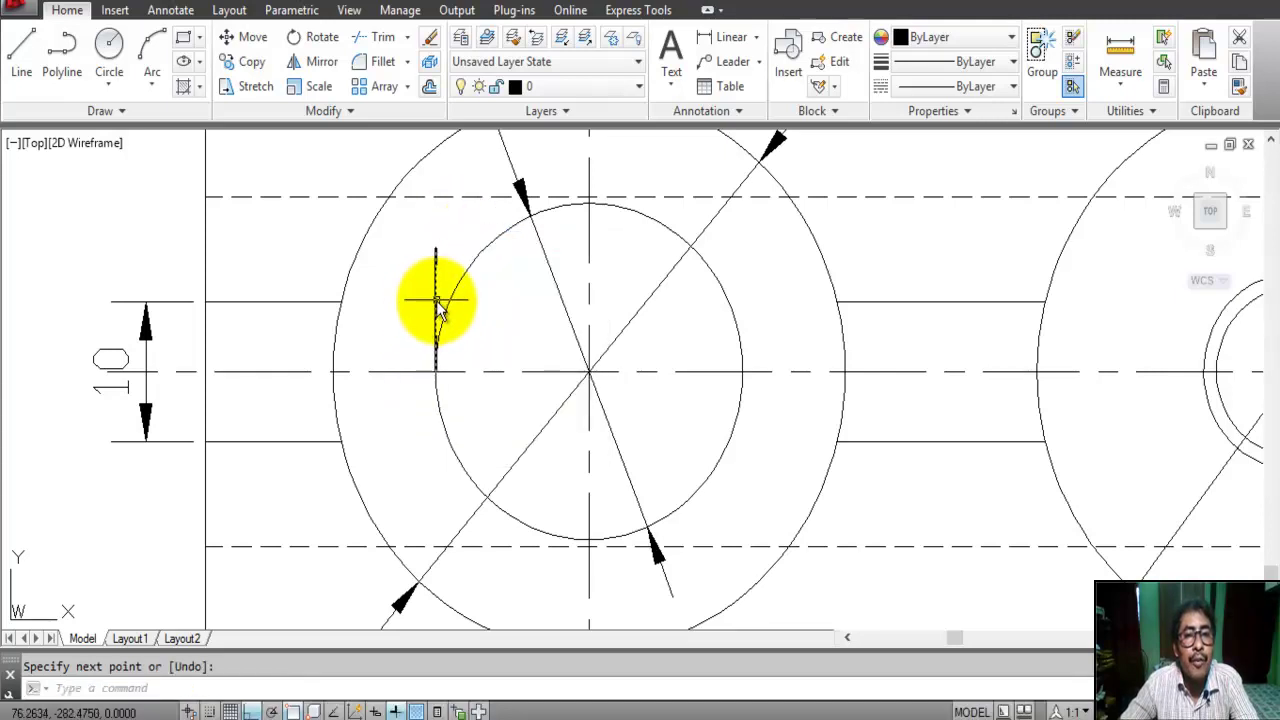
Stretch the lower end of the new vertical line straight down past the horizontal centre line
left_click(437, 310)
left_click(435, 372)
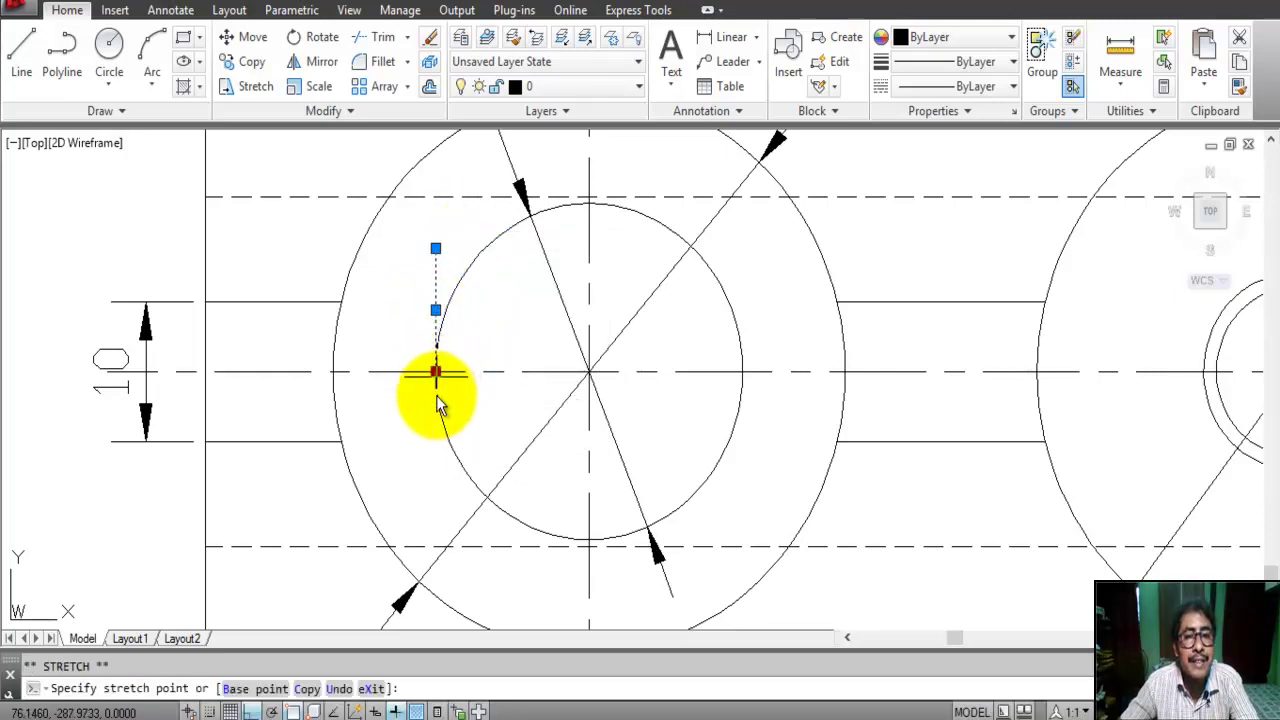
left_click(435, 471)
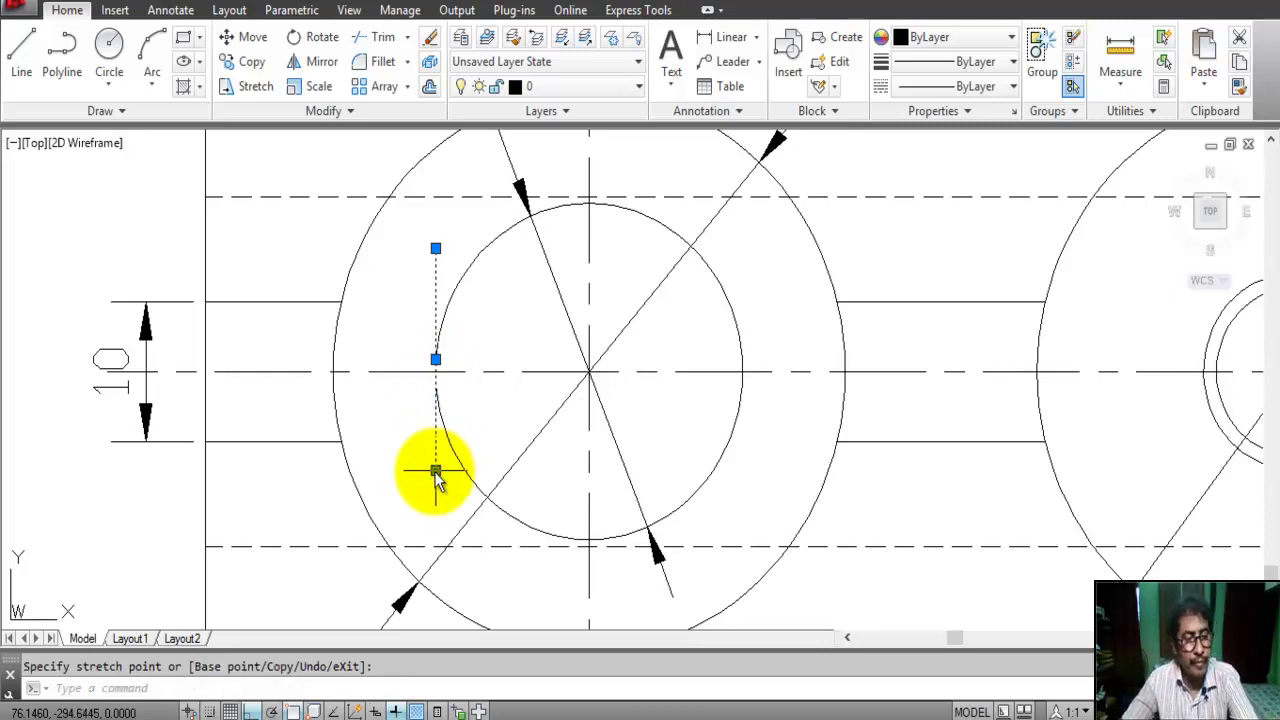
key("Escape")
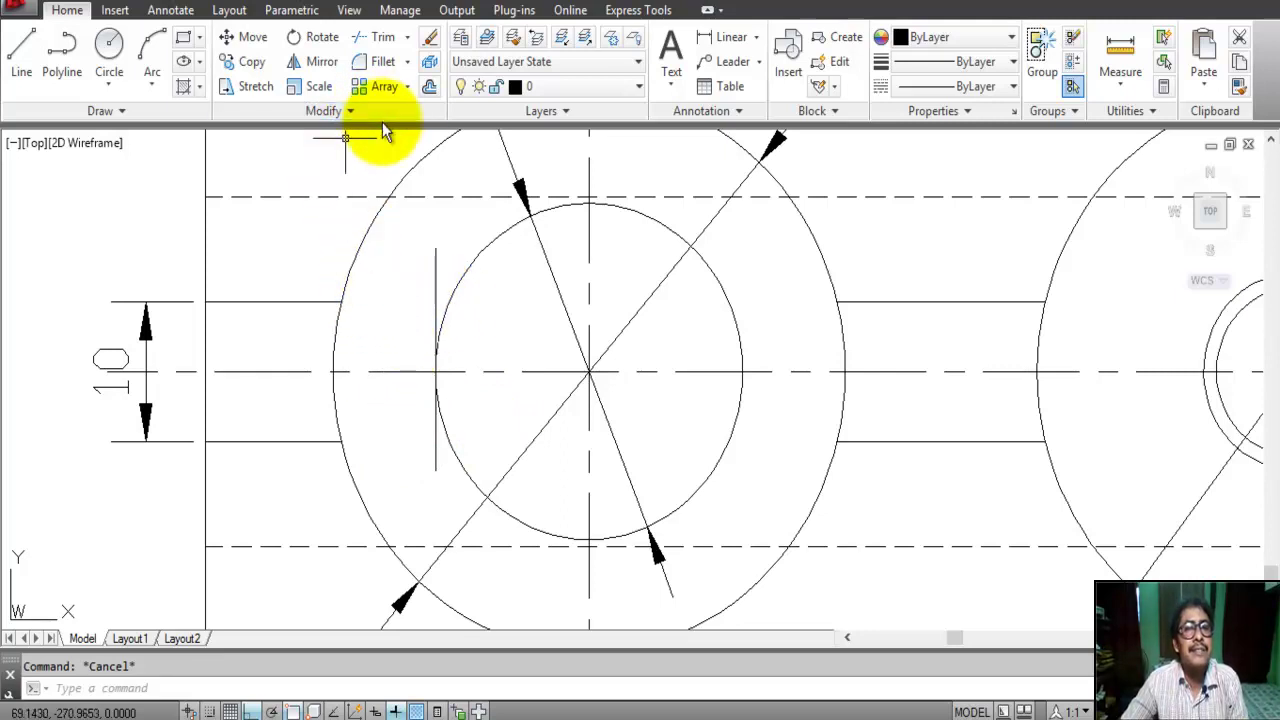
Offset the vertical line by 3 to the left, away from the inner circle
left_click(429, 86)
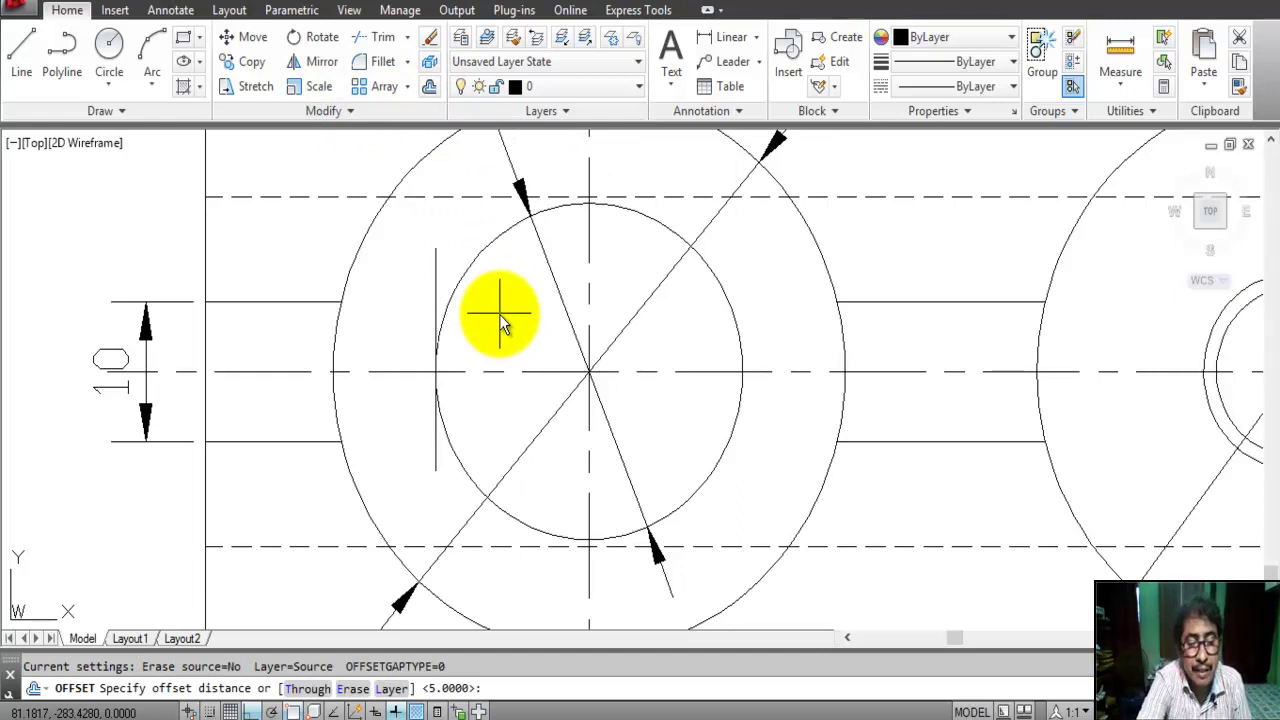
key("Return")
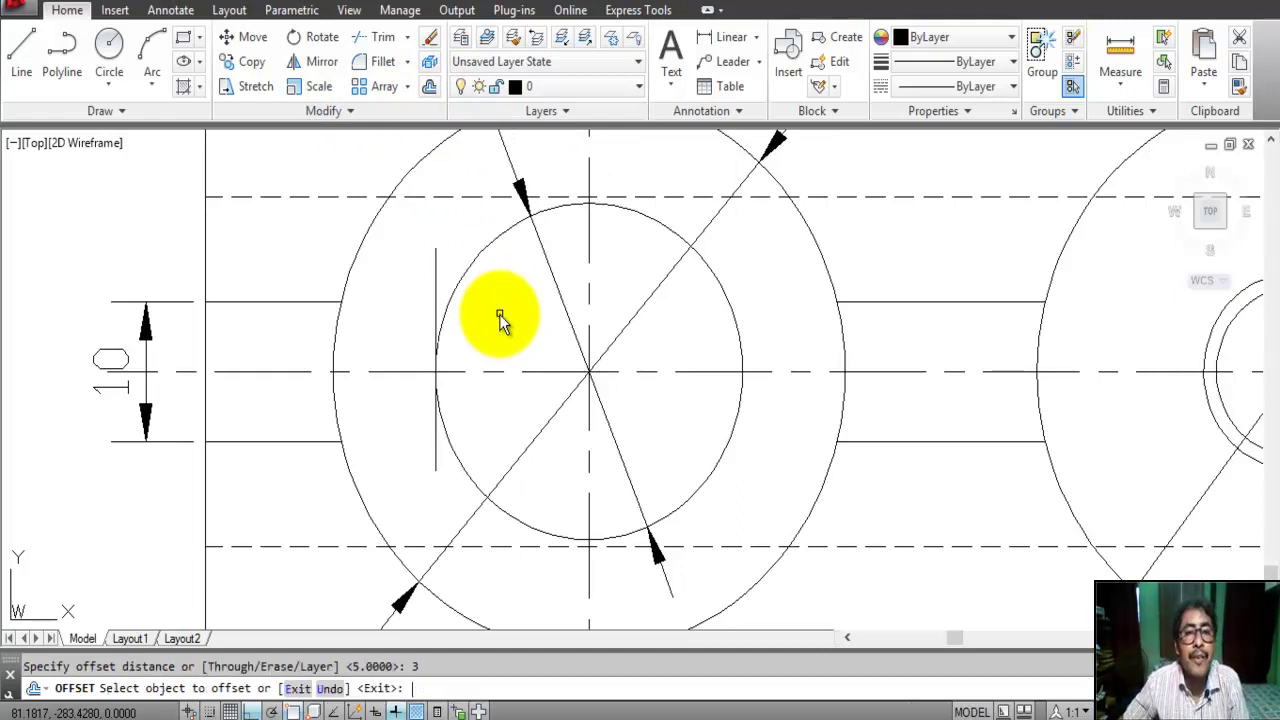
left_click(435, 275)
left_click(407, 300)
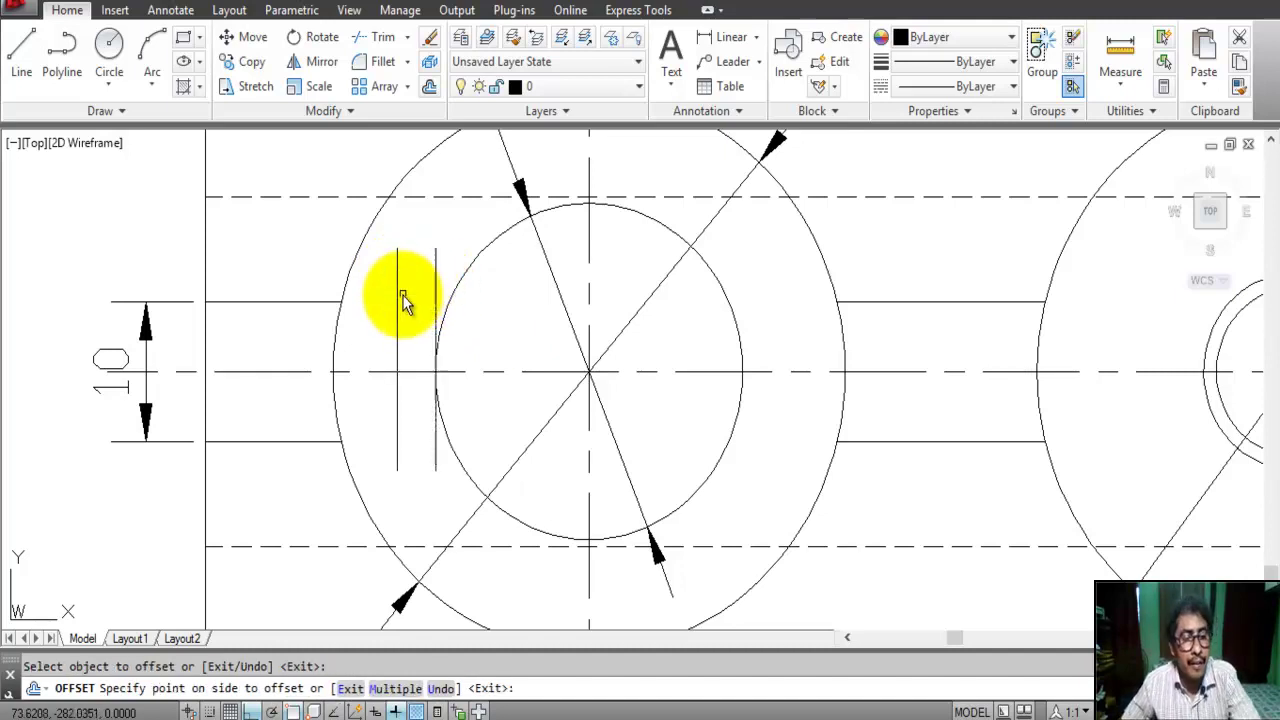
key("Escape")
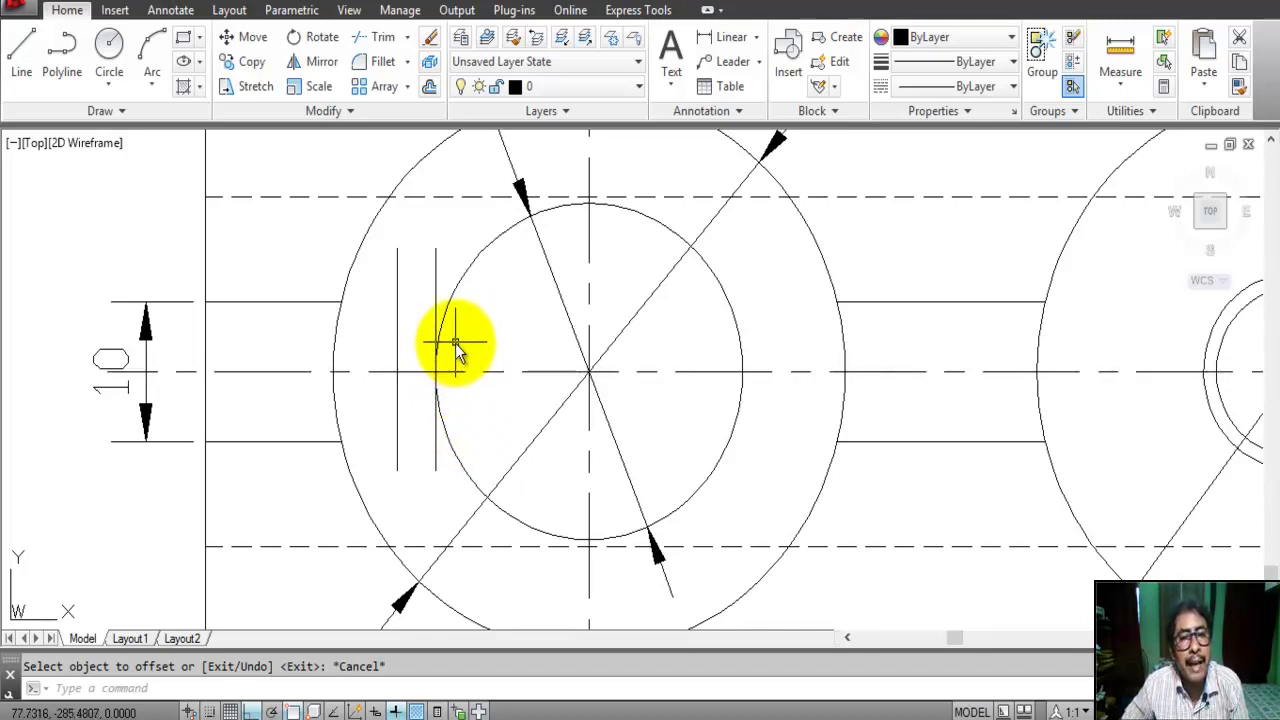
Offset the horizontal centre line by 3 both above and below
left_click(429, 88)
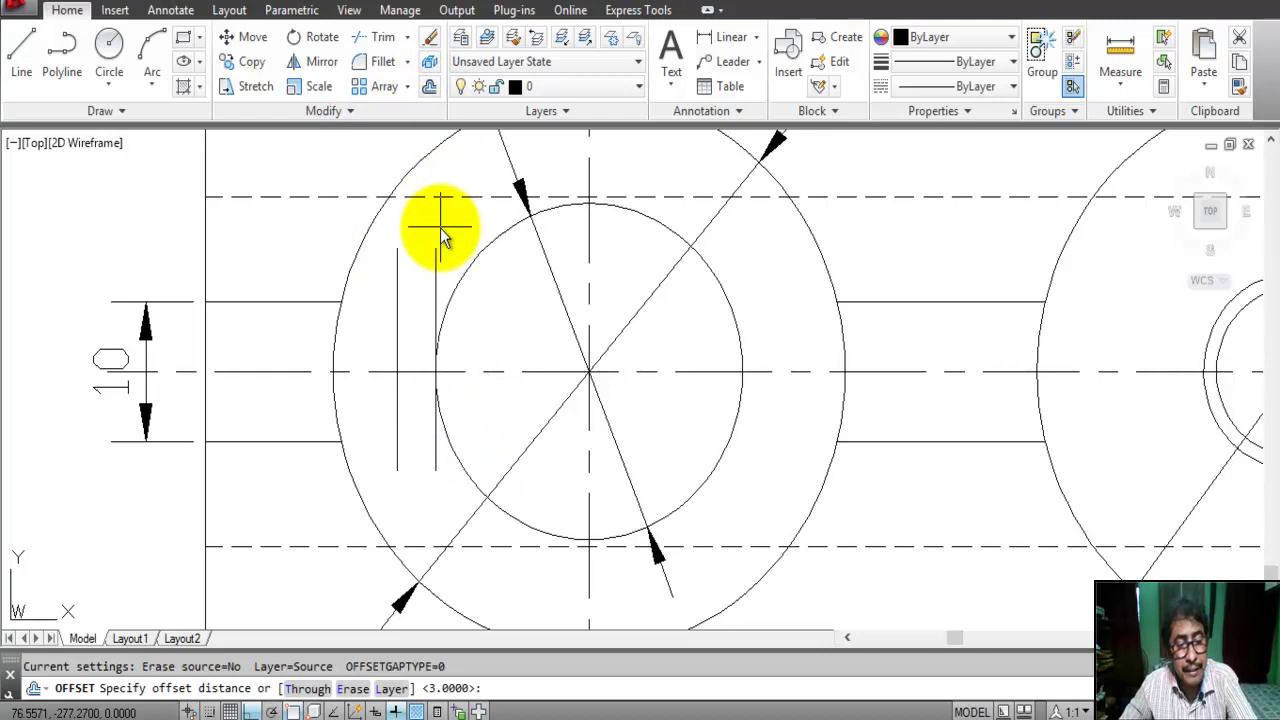
type("3")
key("Return")
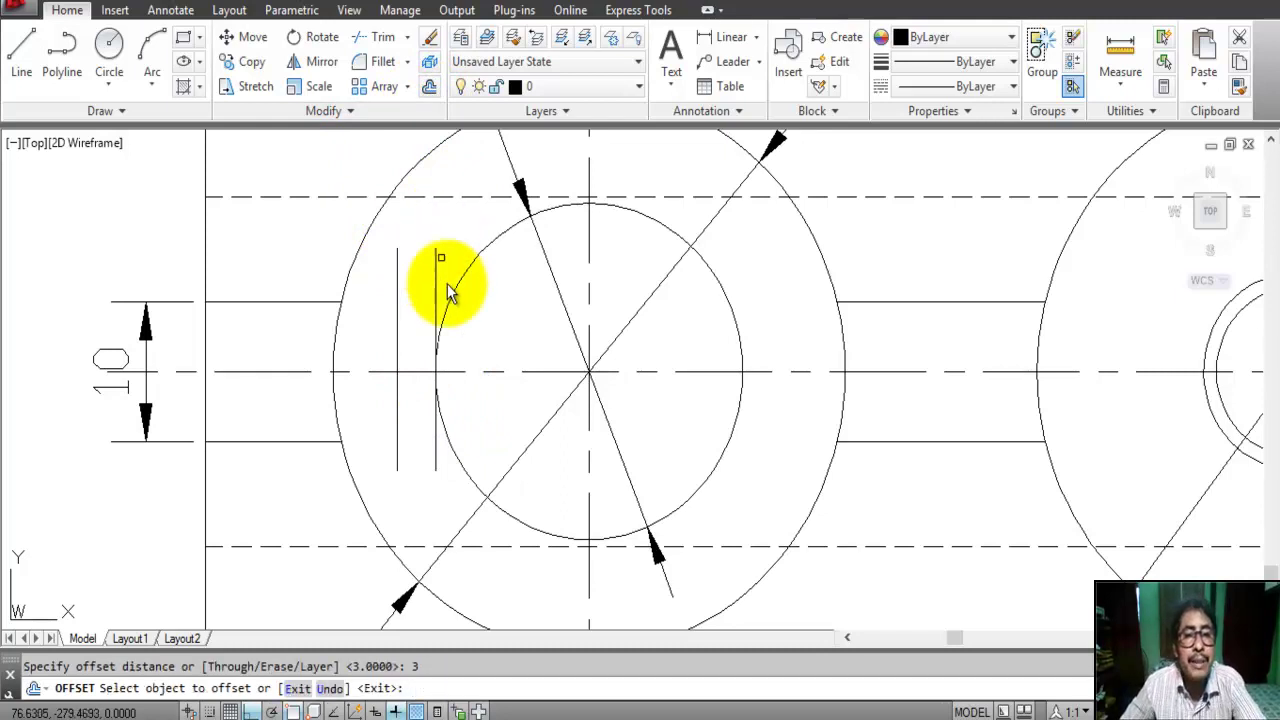
left_click(457, 371)
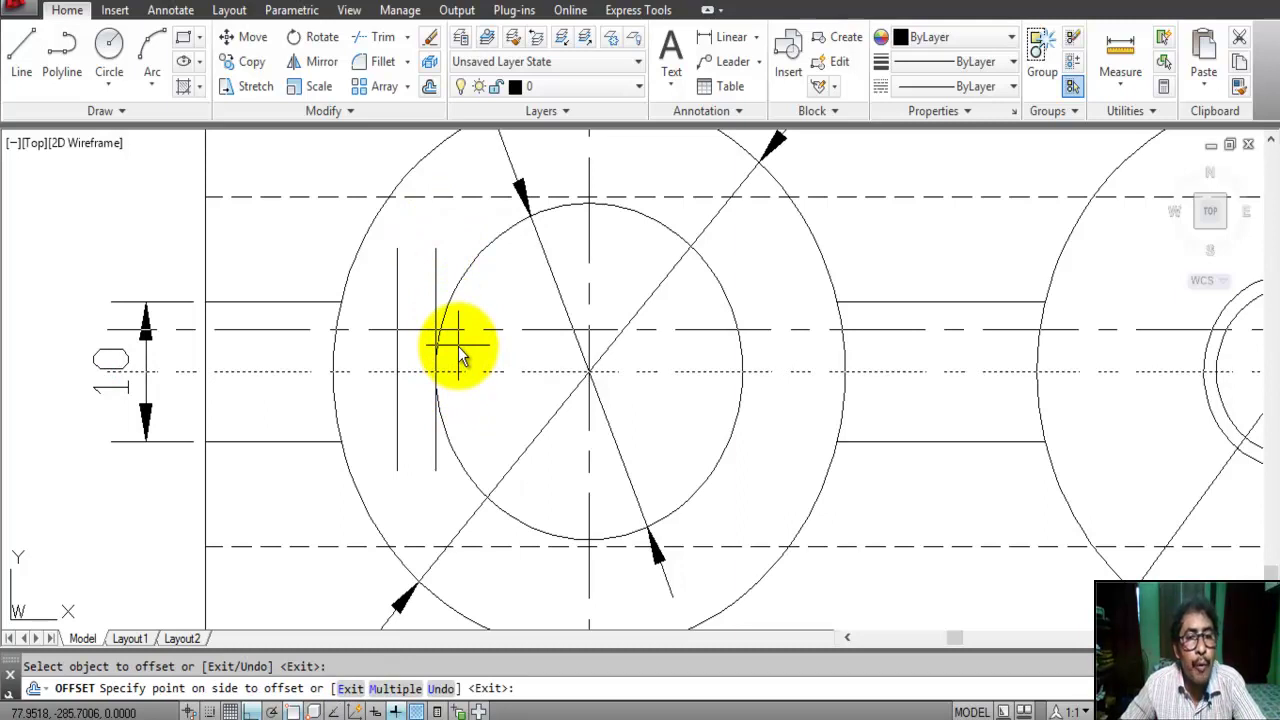
left_click(458, 346)
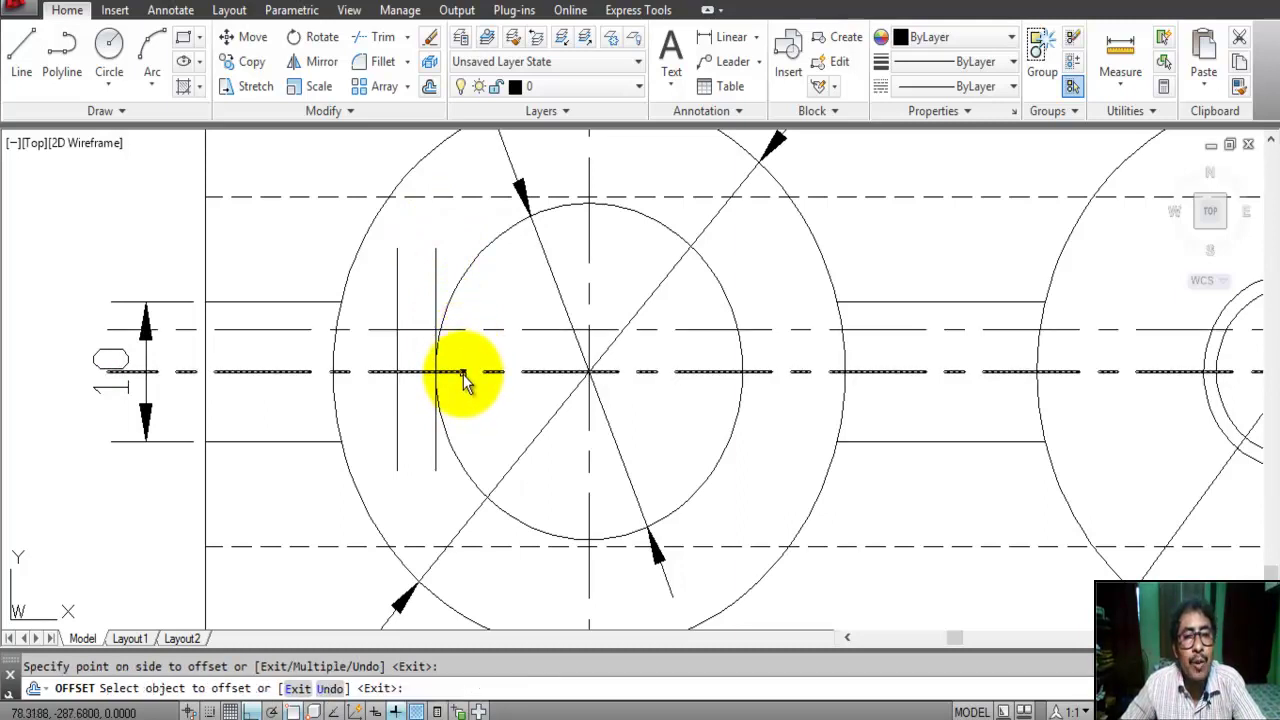
left_click(463, 374)
left_click(458, 420)
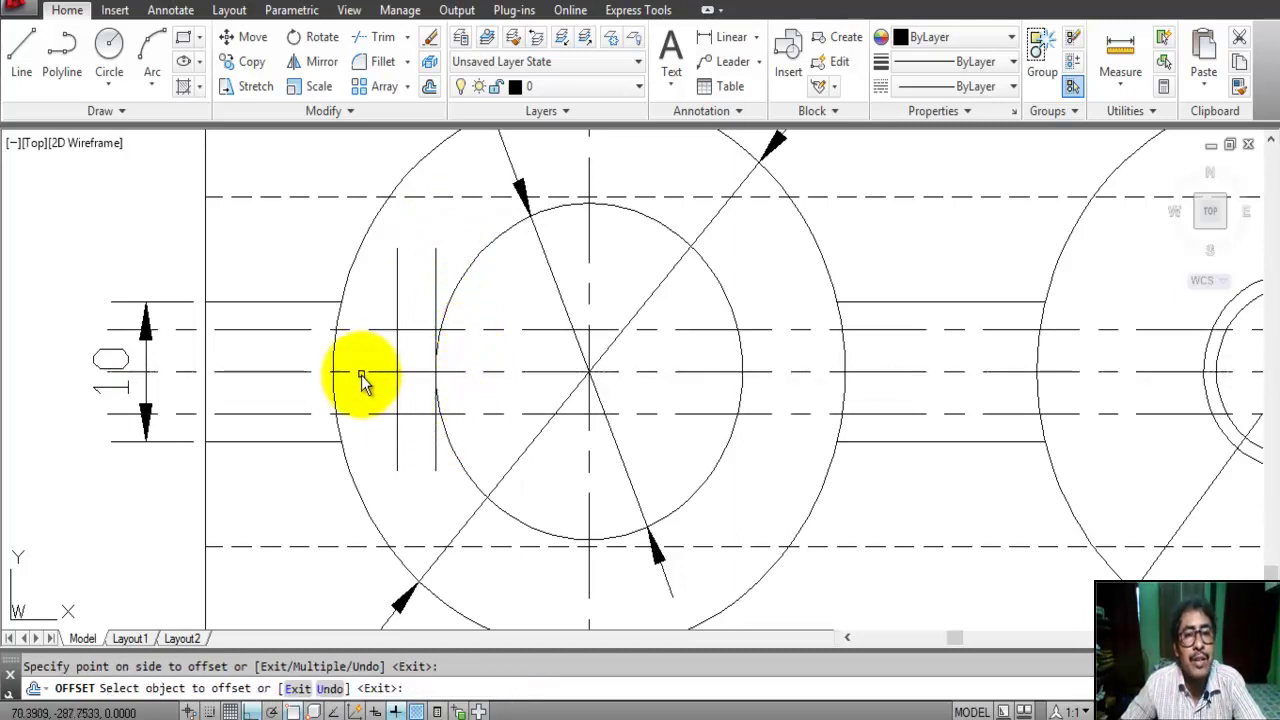
scroll(361, 378, "up", 2)
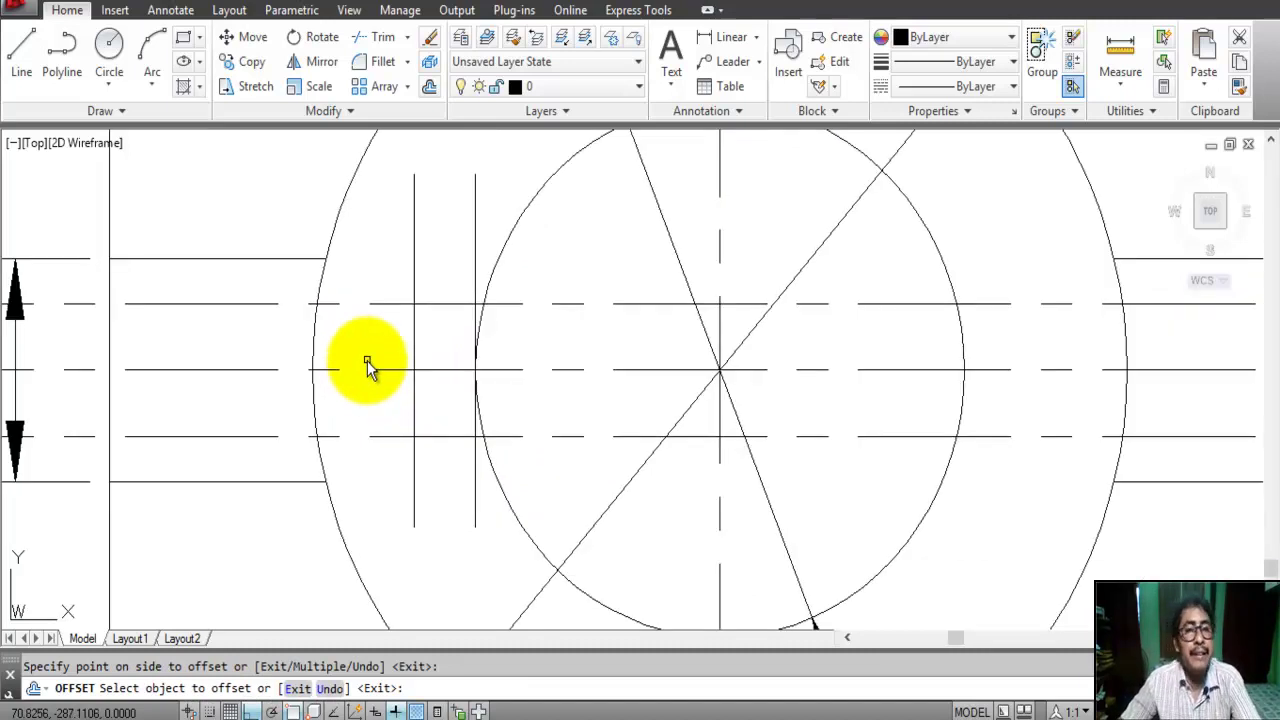
key("Escape")
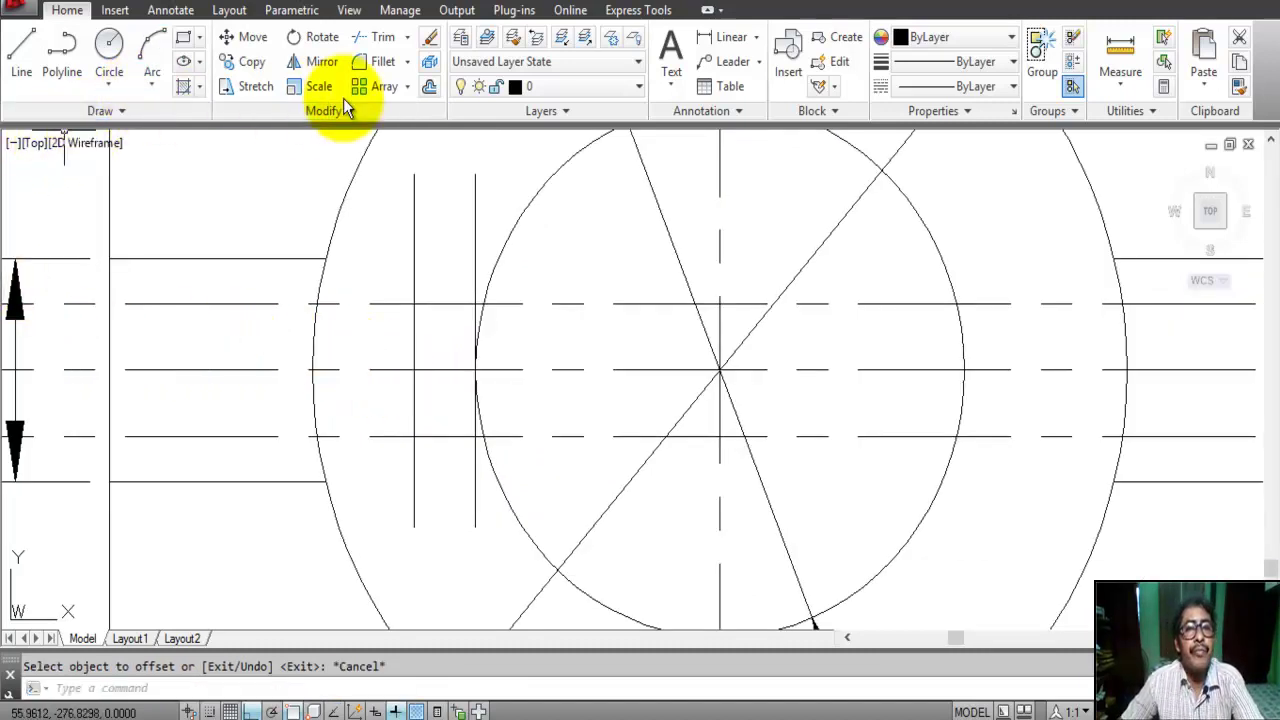
Trim both vertical lines above the upper offset line, and that offset line beyond the outer vertical line, to form the keyway corner
left_click(378, 38)
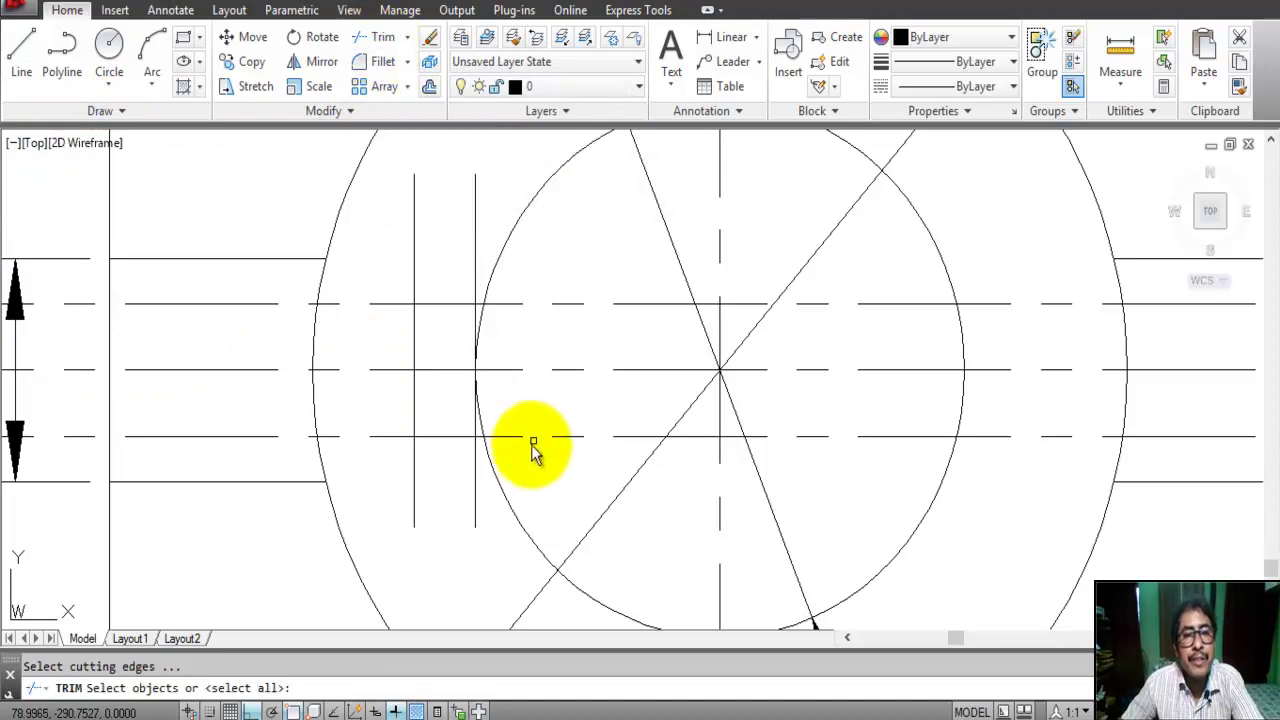
left_click(535, 478)
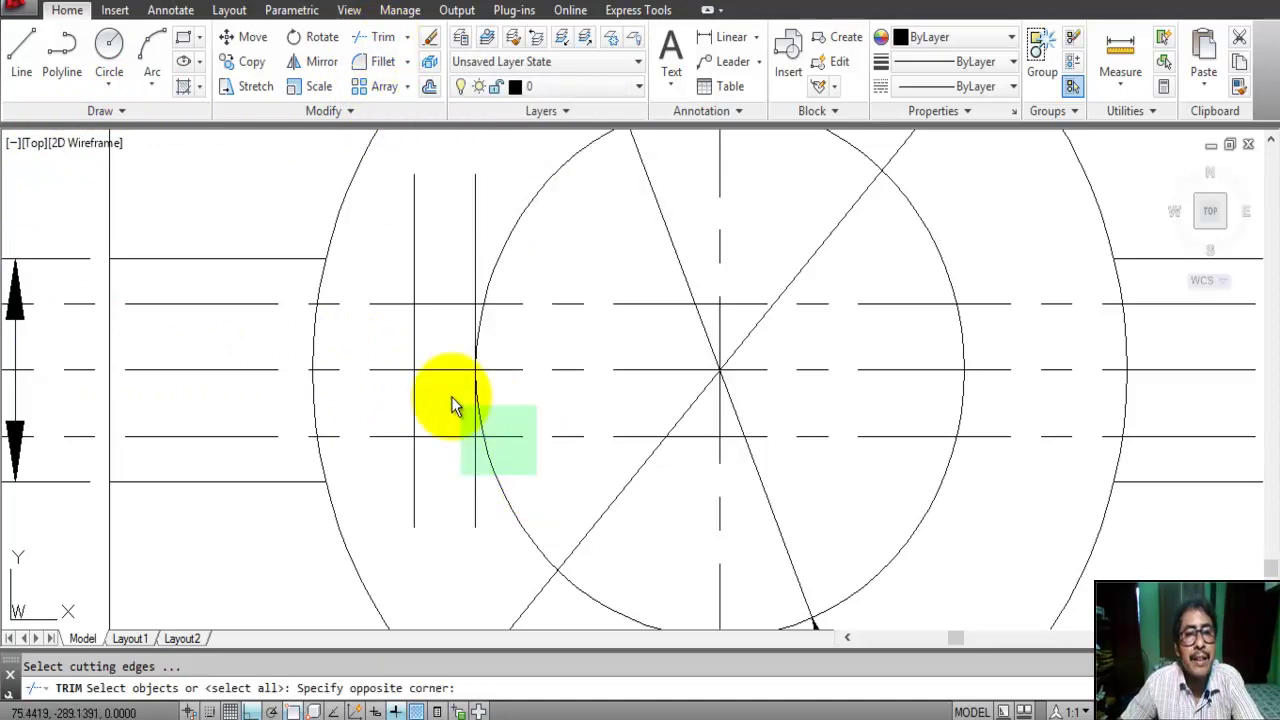
left_click(388, 275)
key("Return")
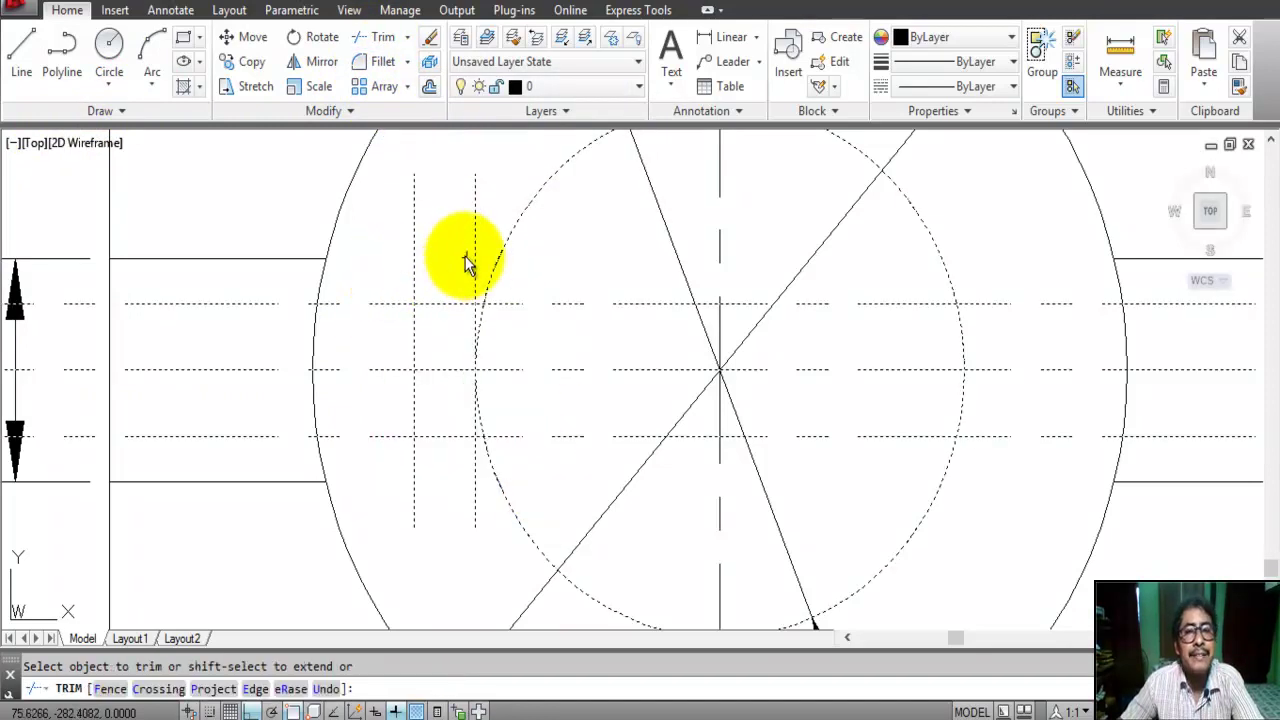
left_click(476, 250)
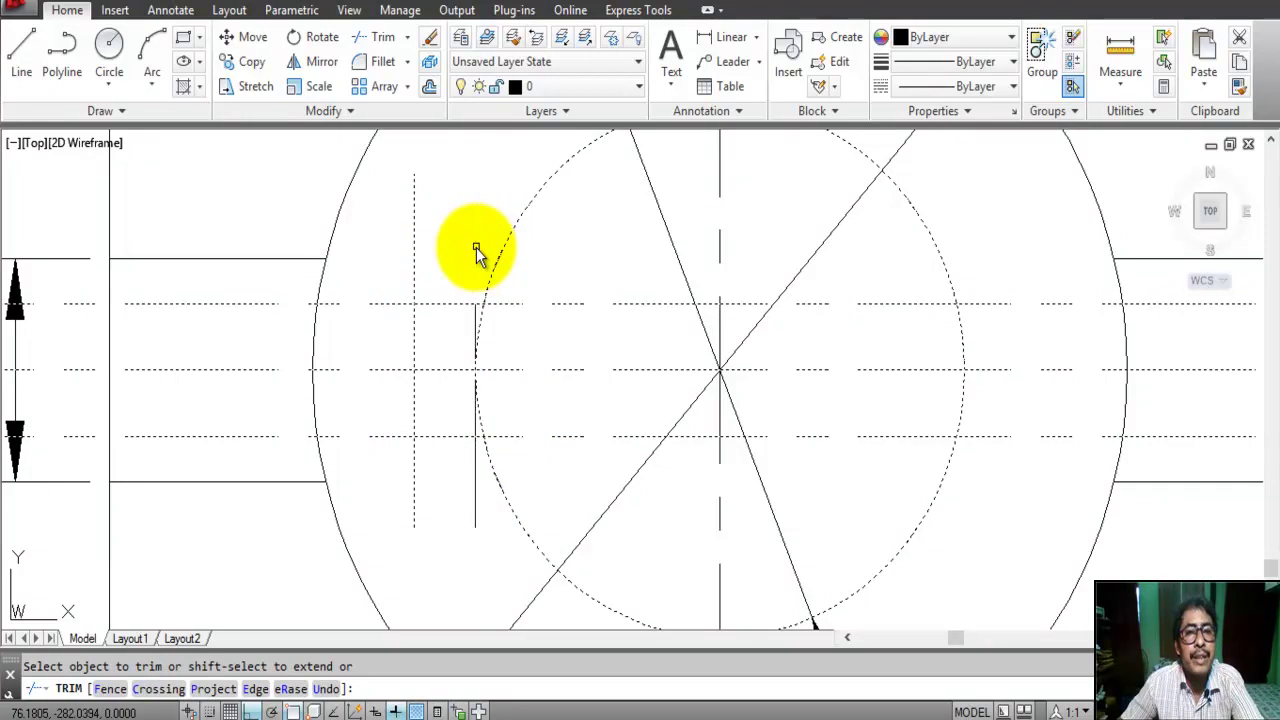
left_click(414, 278)
left_click(397, 303)
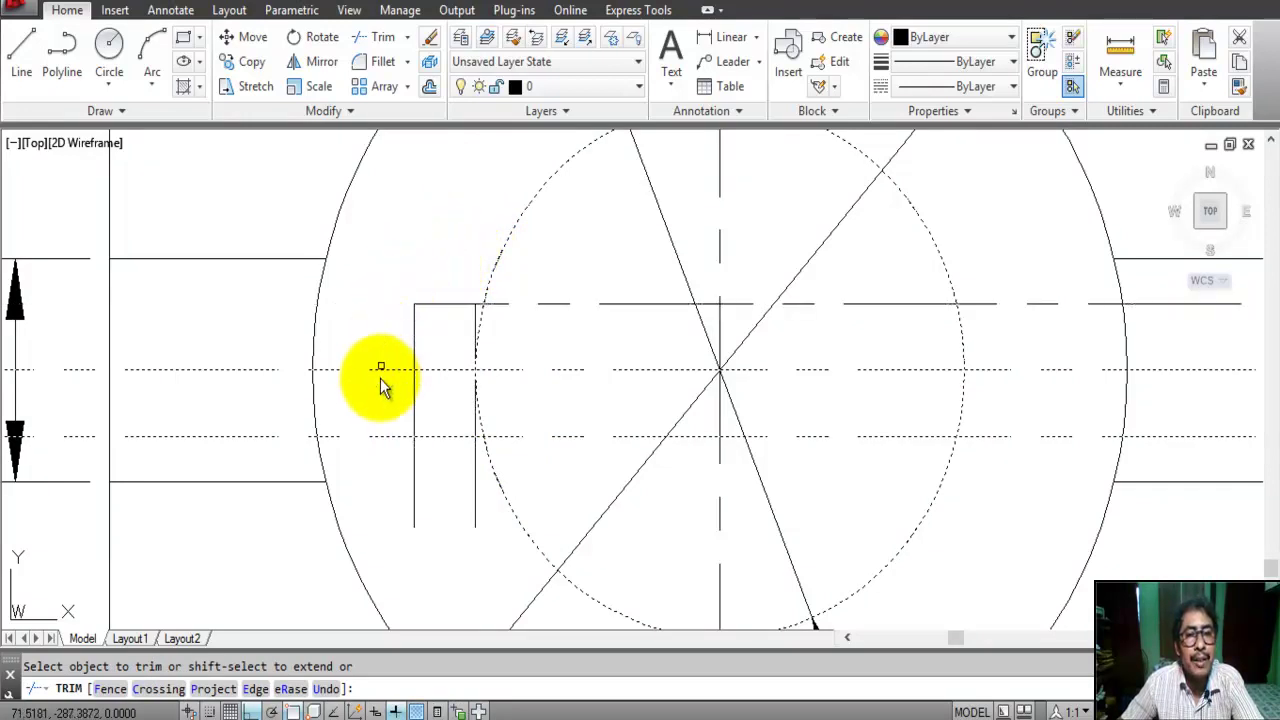
Trim away the portions of the upper and lower offset centre lines that cross the inside of the left hole
left_click(543, 439)
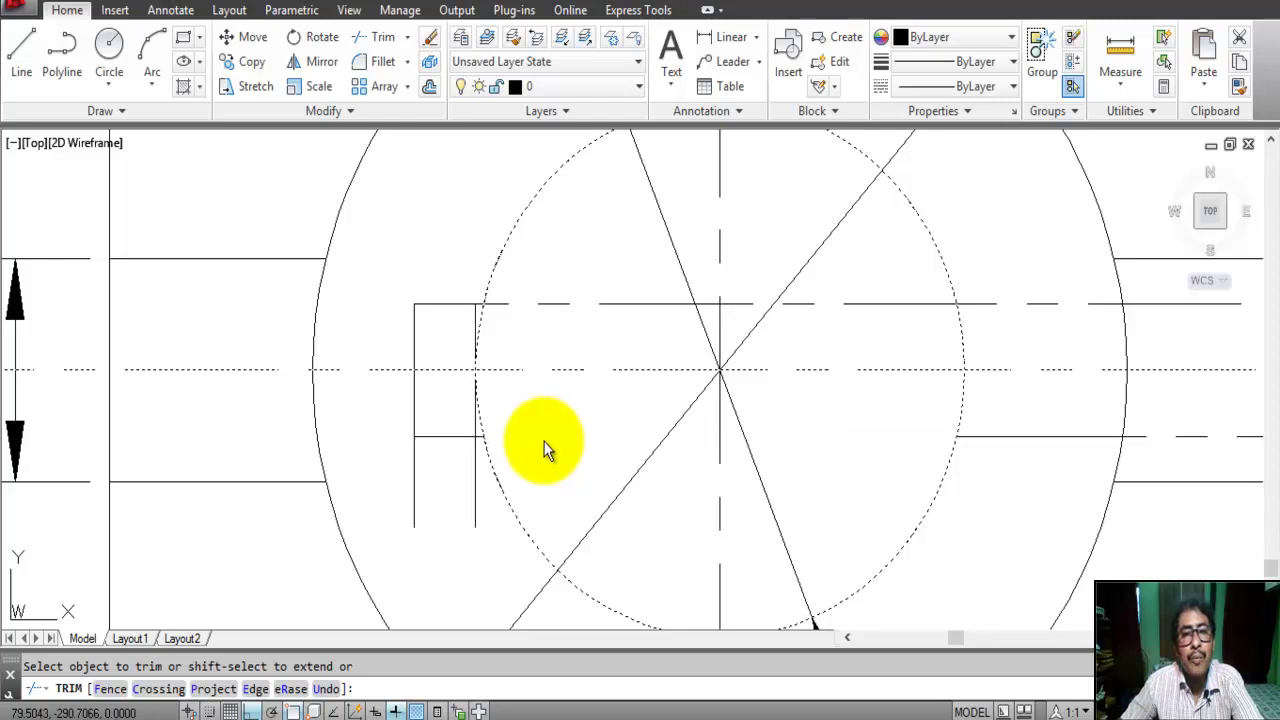
left_click(511, 306)
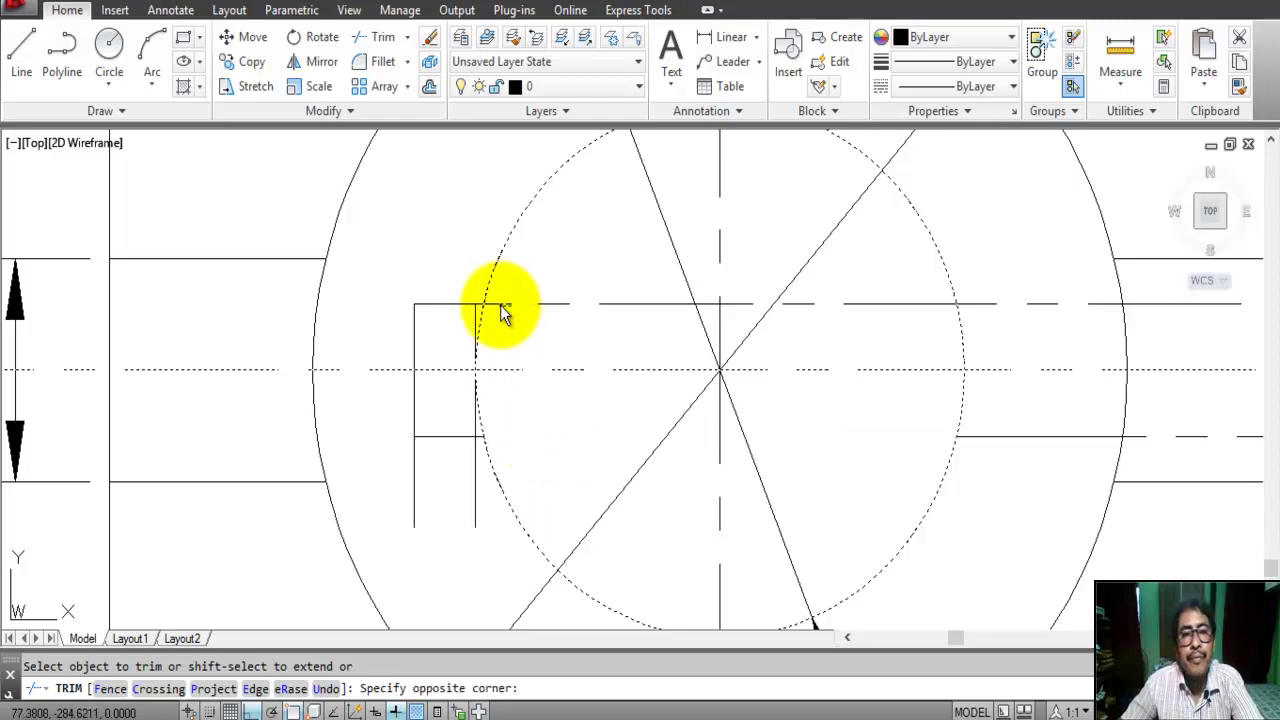
left_click(499, 304)
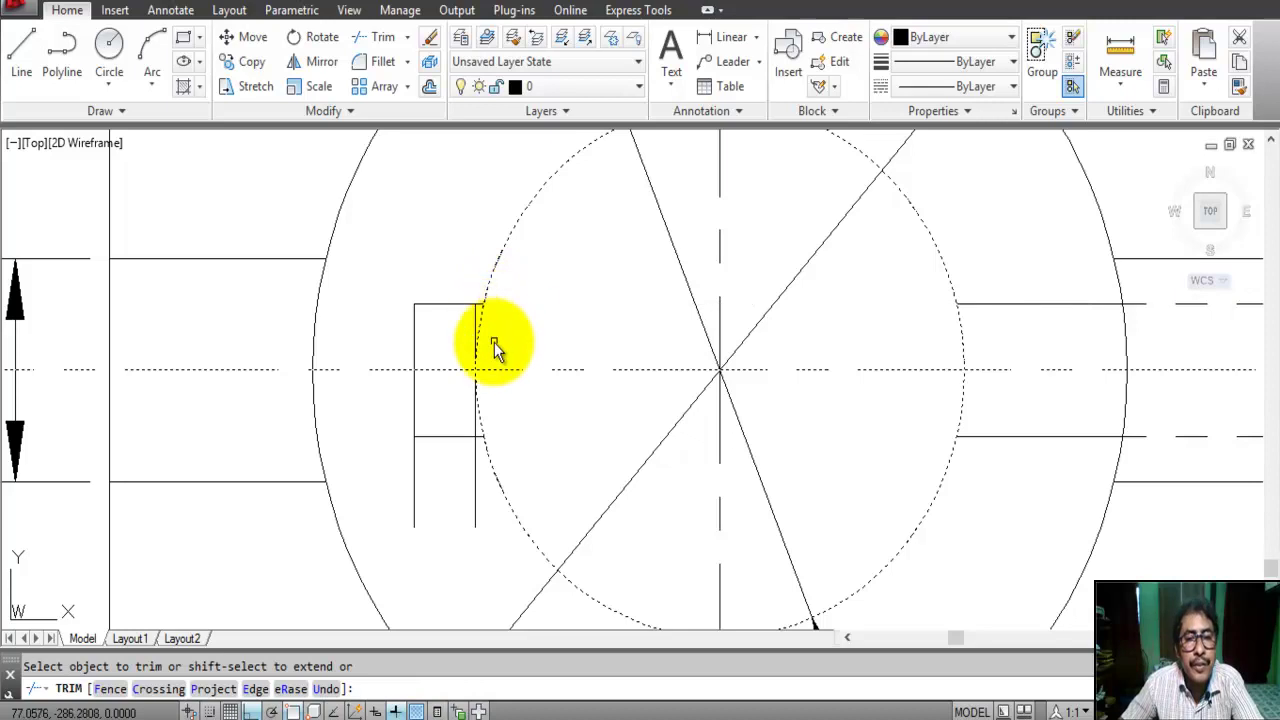
Trim both vertical lines below the keyway and remove the hole's arc across the keyway opening
scroll(495, 342, "up", 2)
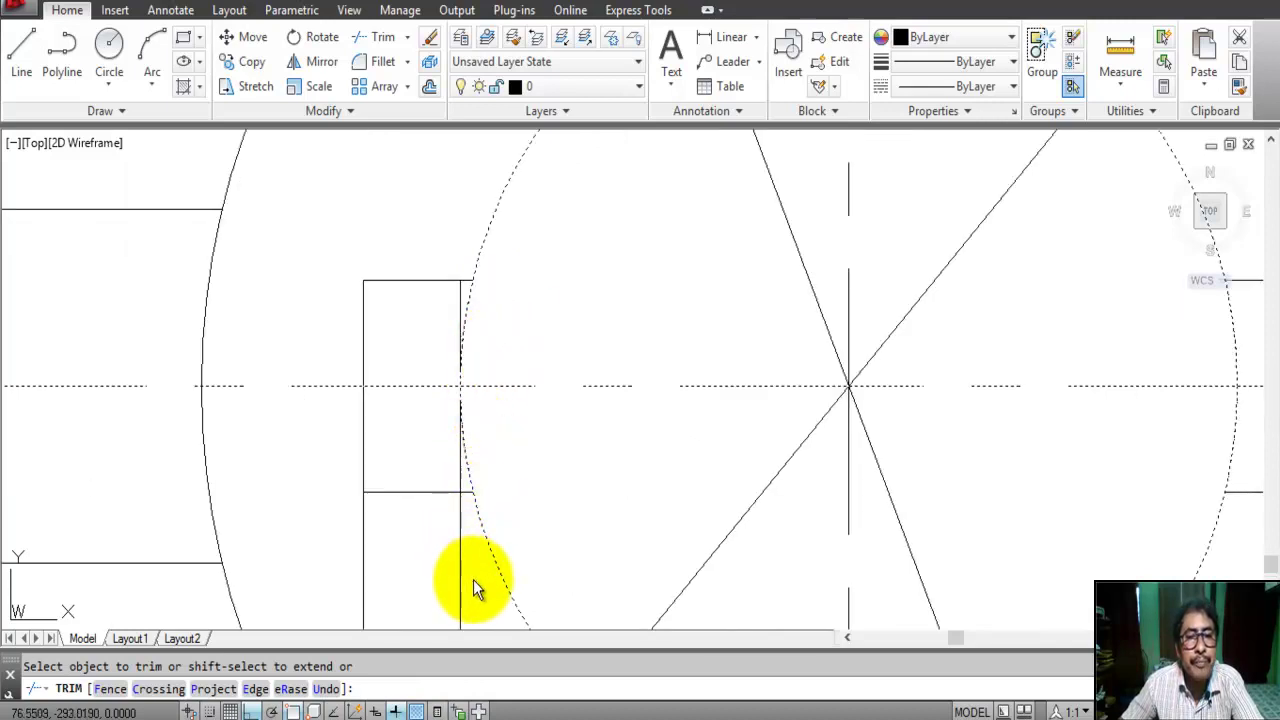
left_click(471, 577)
left_click(318, 545)
left_click(466, 468)
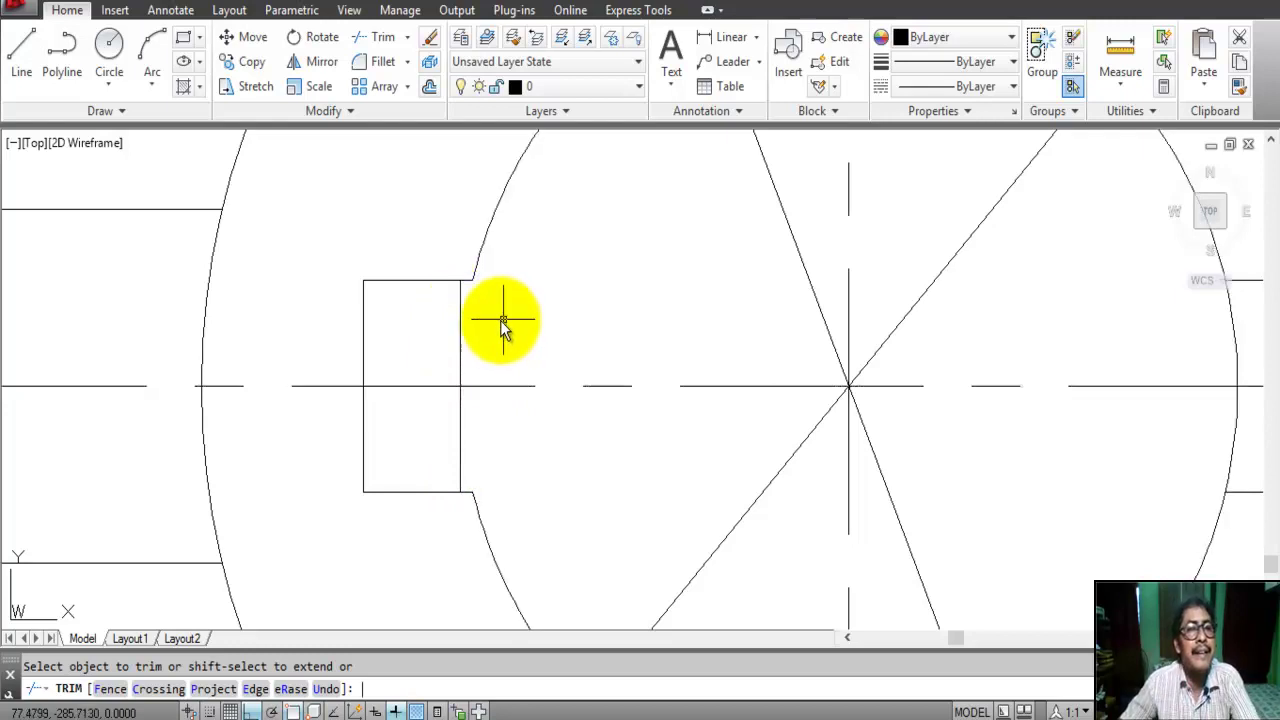
key("Escape")
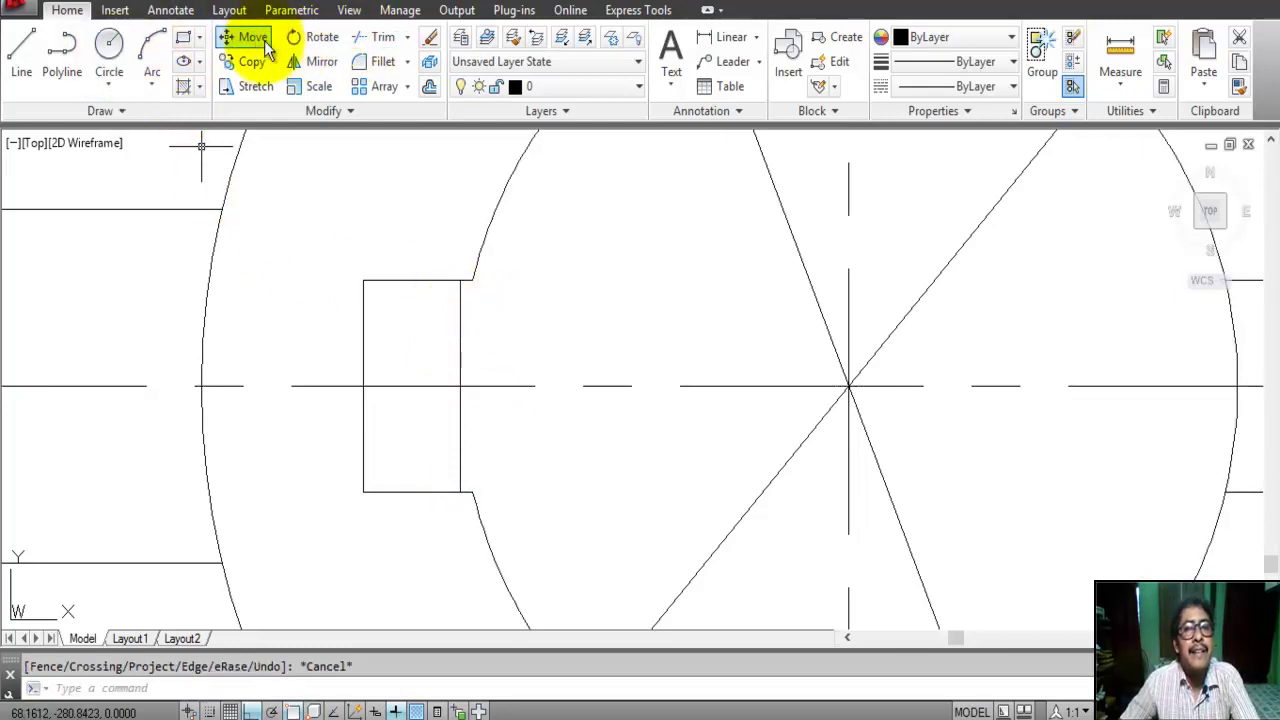
Erase the remaining inner vertical line so the keyway opens into the left hole
left_click(460, 322)
key("Return")
scroll(510, 323, "down", 5)
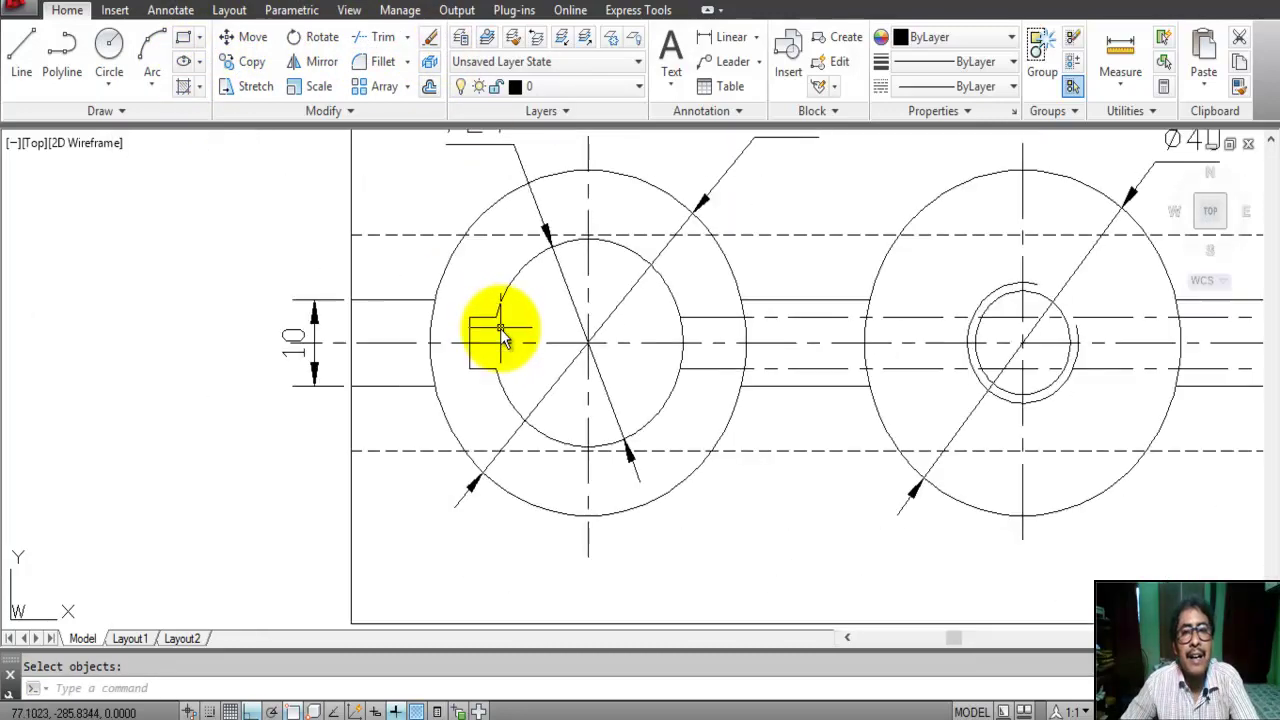
scroll(600, 337, "down", 2)
scroll(847, 283, "down", 1)
middle_click_drag(847, 283, 744, 304)
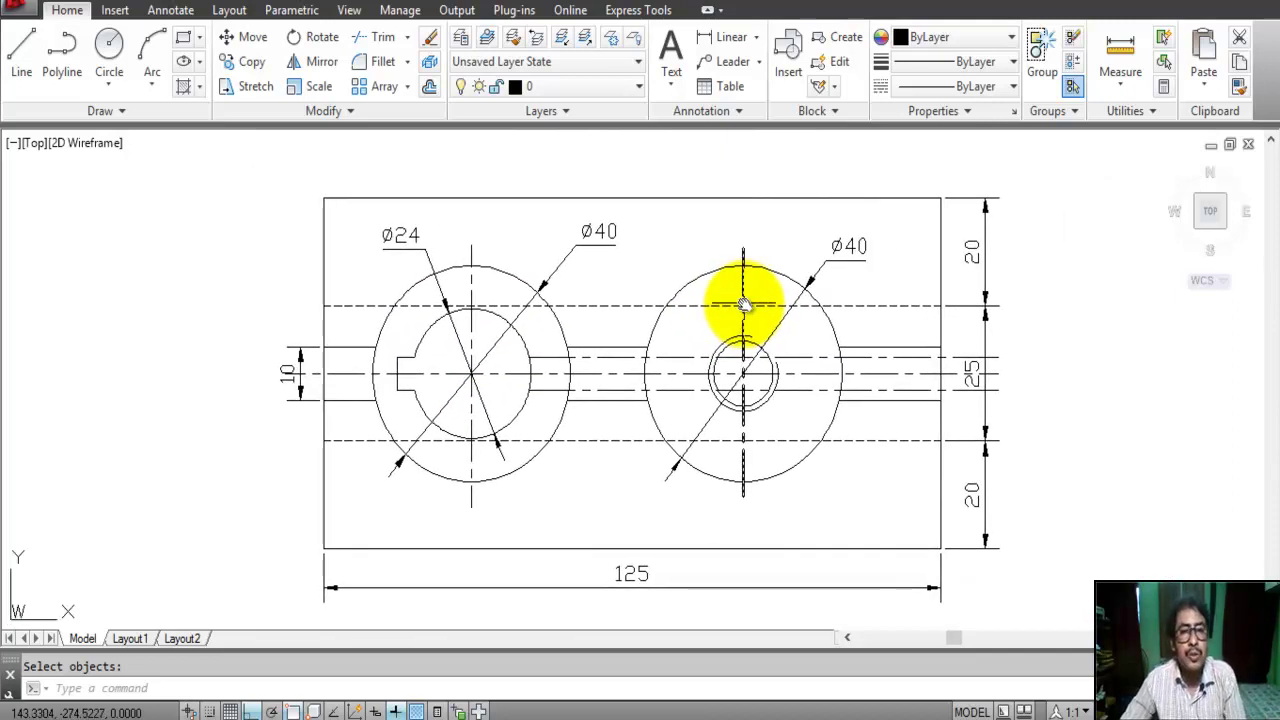
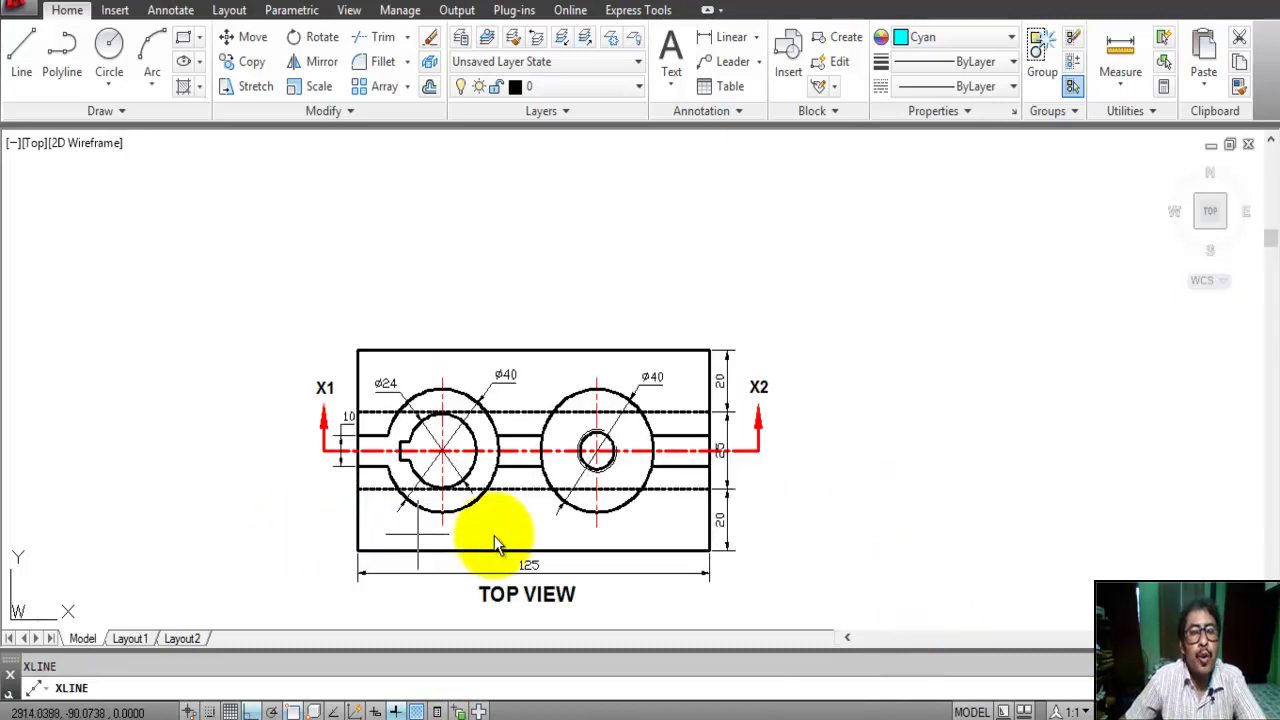
Set the current object colour to Green and cancel the pending construction line command
scroll(271, 457, "up", 2)
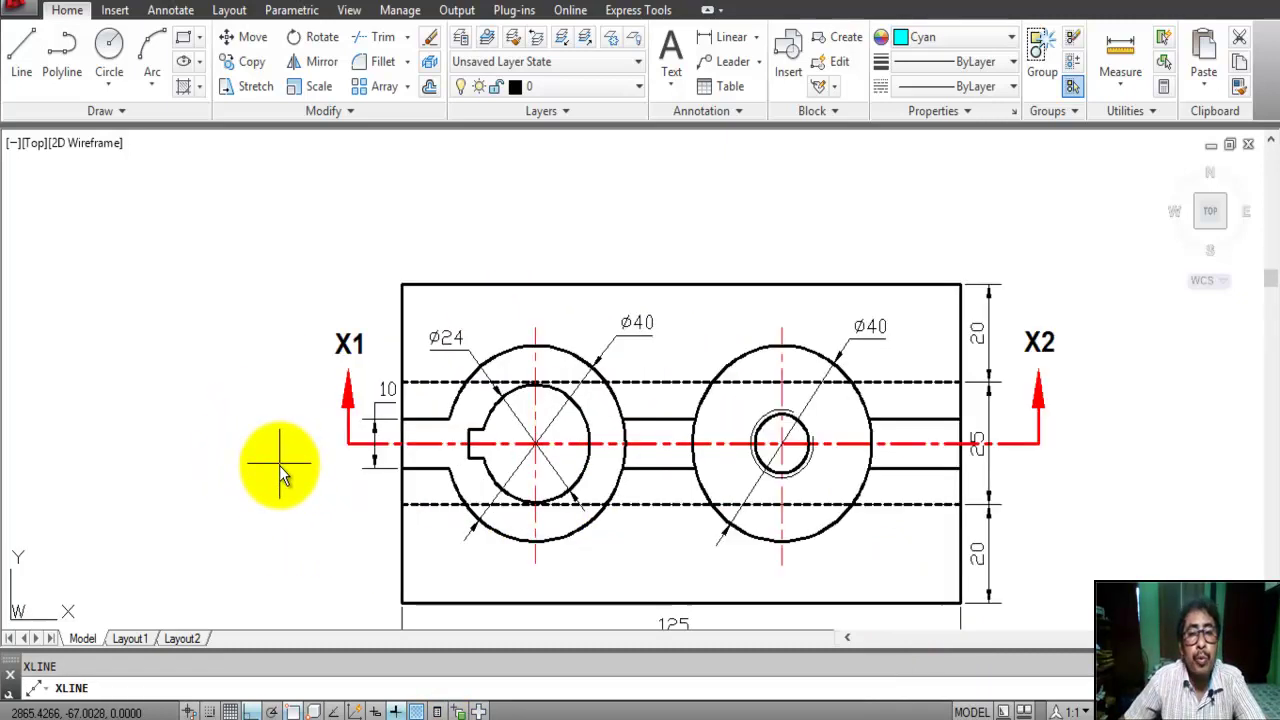
mouse_move(563, 486)
middle_mouse_down()
mouse_move(486, 423)
mouse_move(517, 418)
middle_mouse_up()
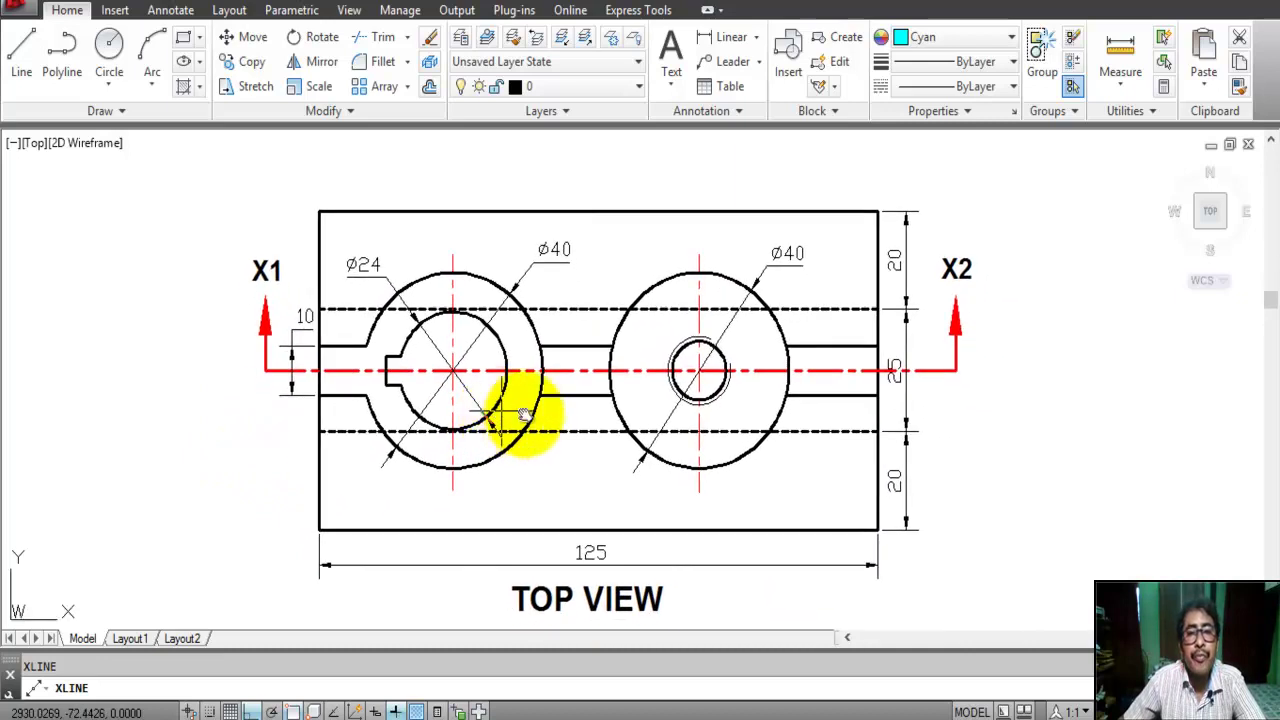
scroll(540, 420, "down", 2)
middle_click_drag(518, 425, 512, 432)
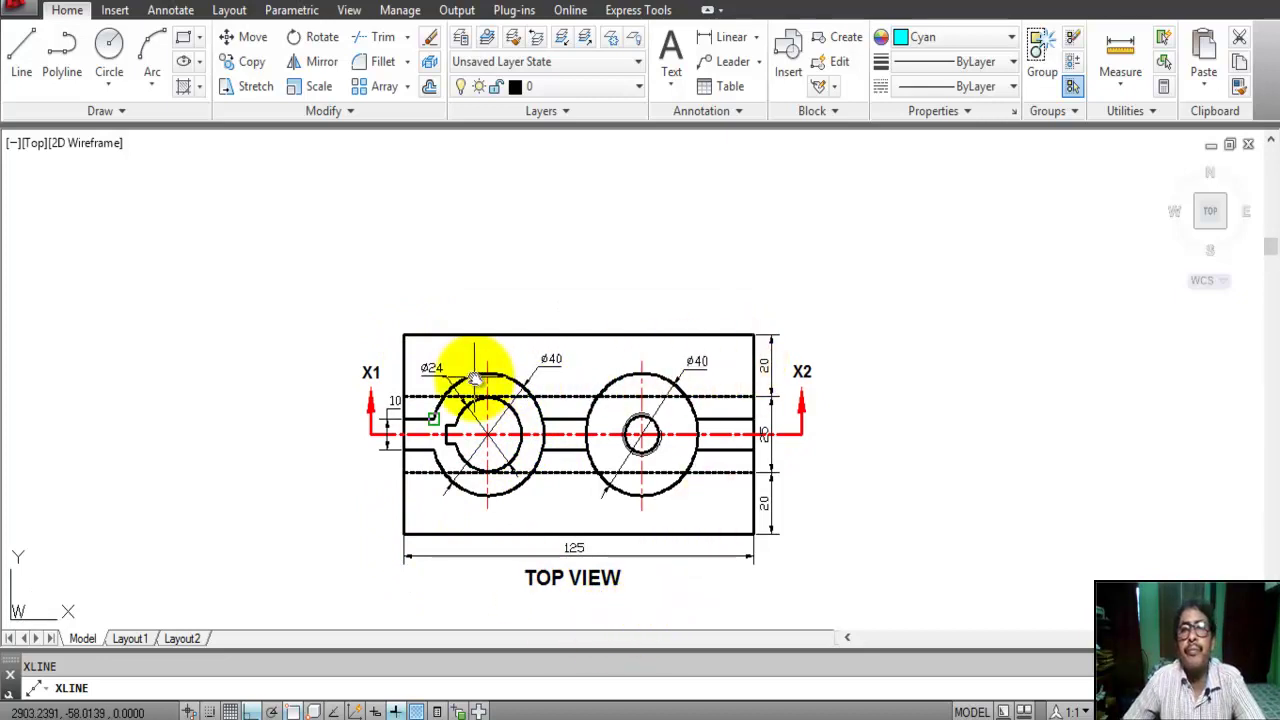
left_click(953, 38)
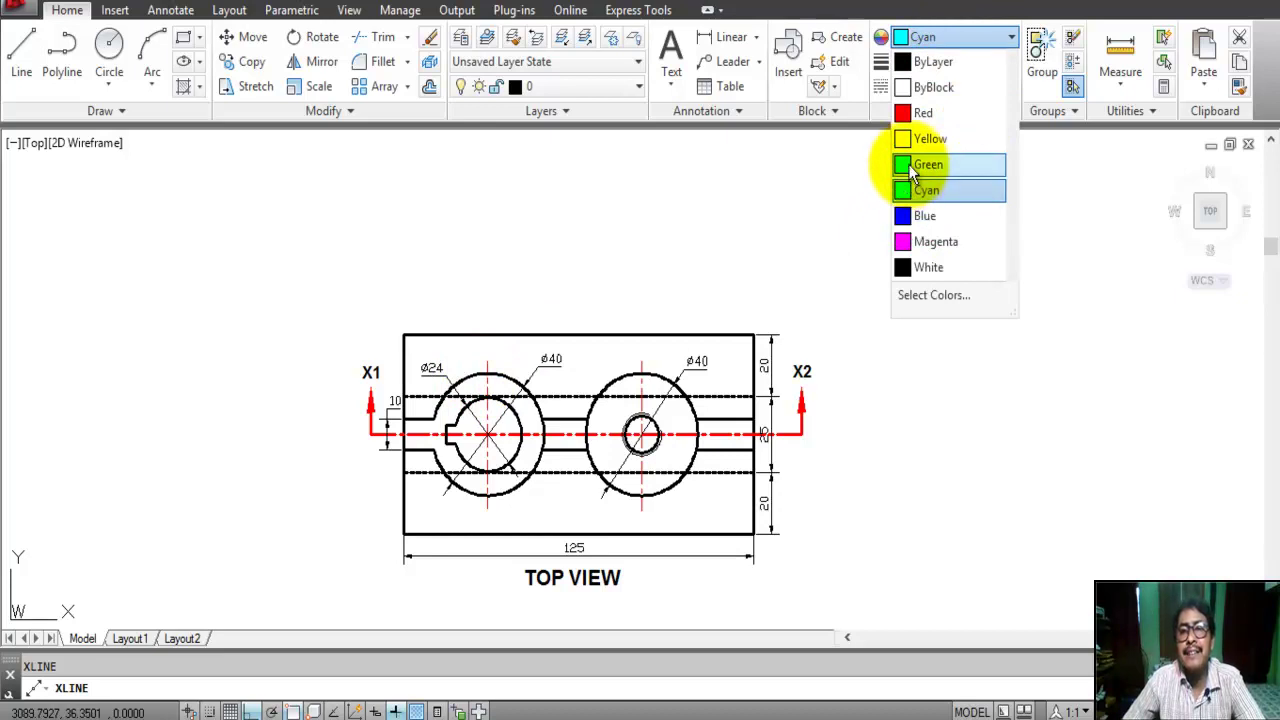
left_click(908, 166)
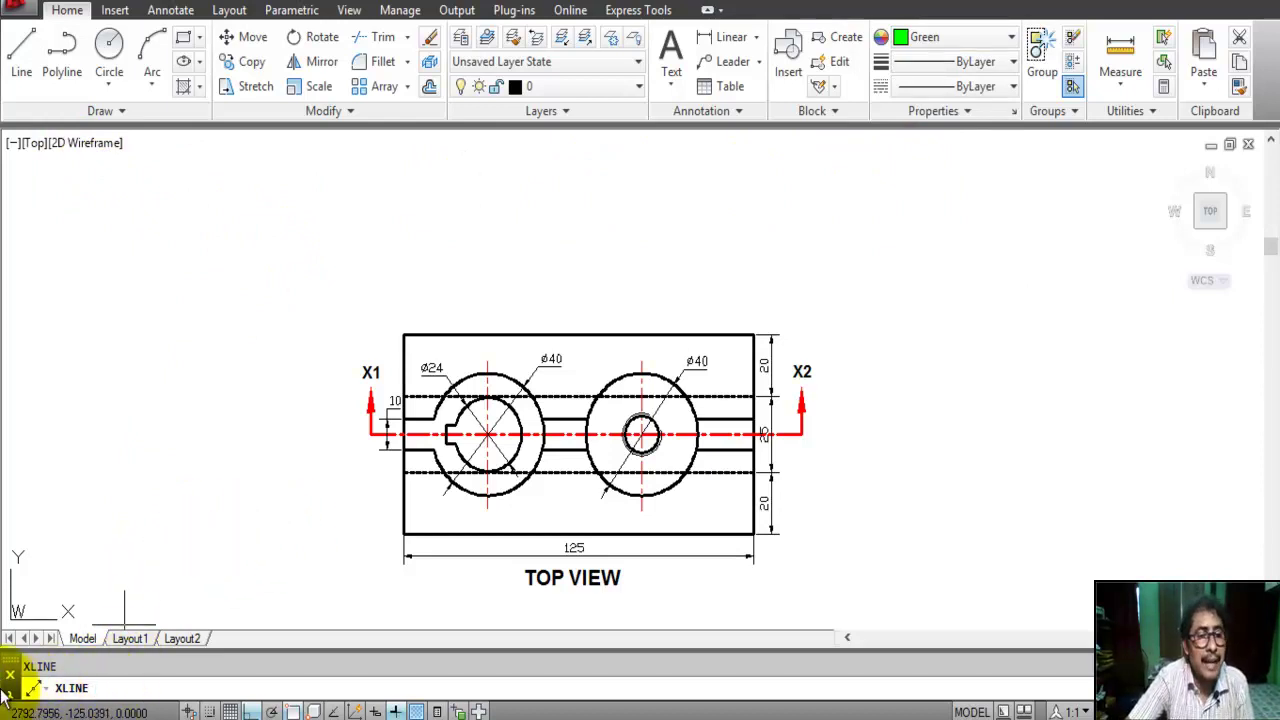
key("Escape")
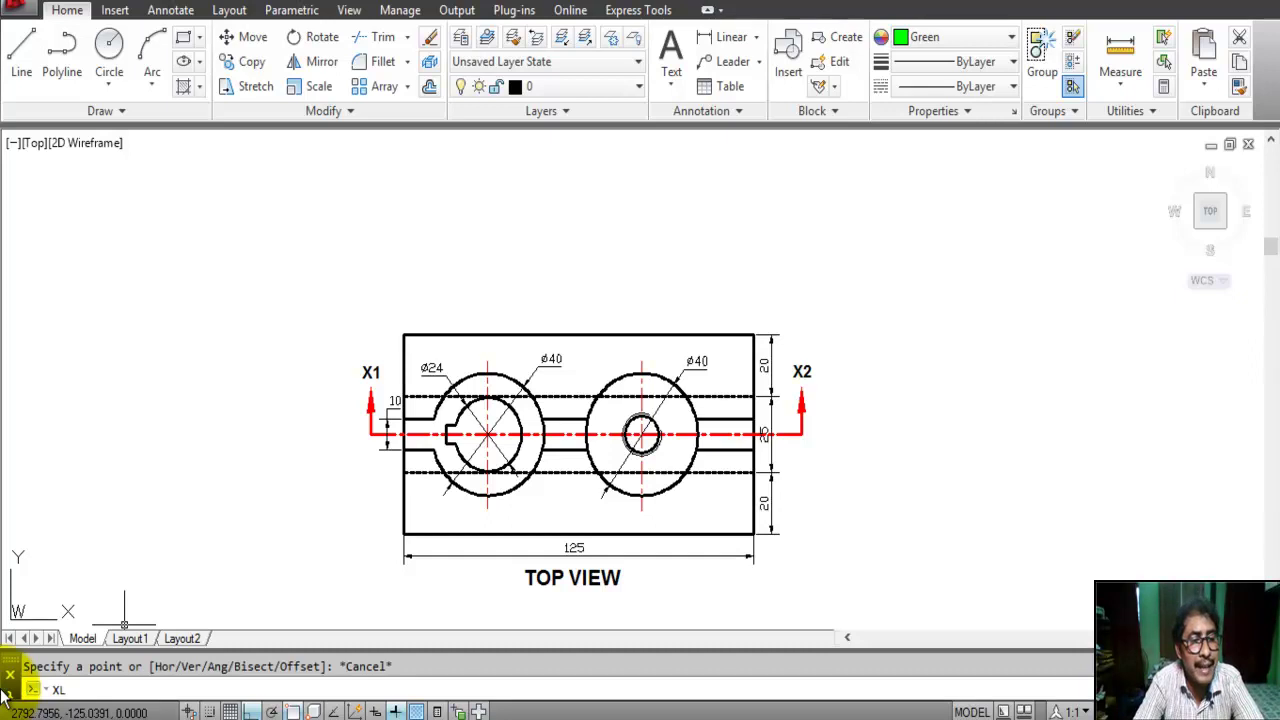
Draw vertical construction lines through the plate's left and right edges and the centres of both bosses
type("XL")
key("Return")
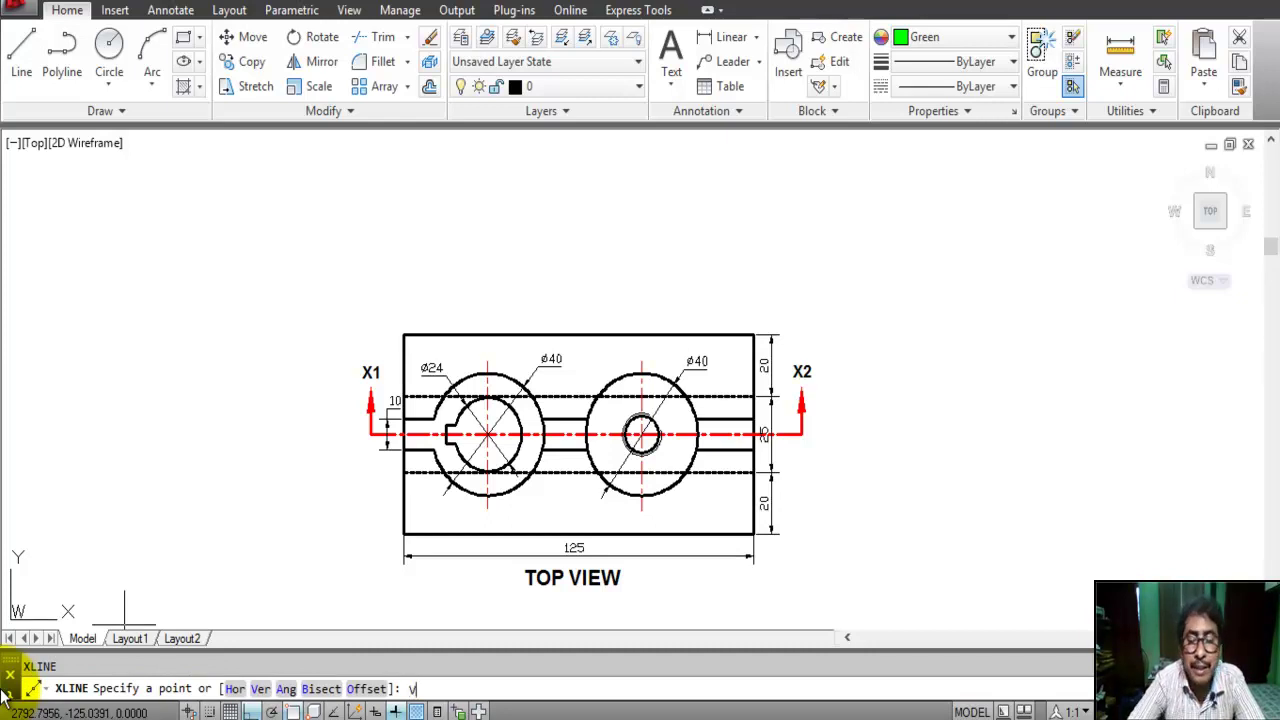
key("Return")
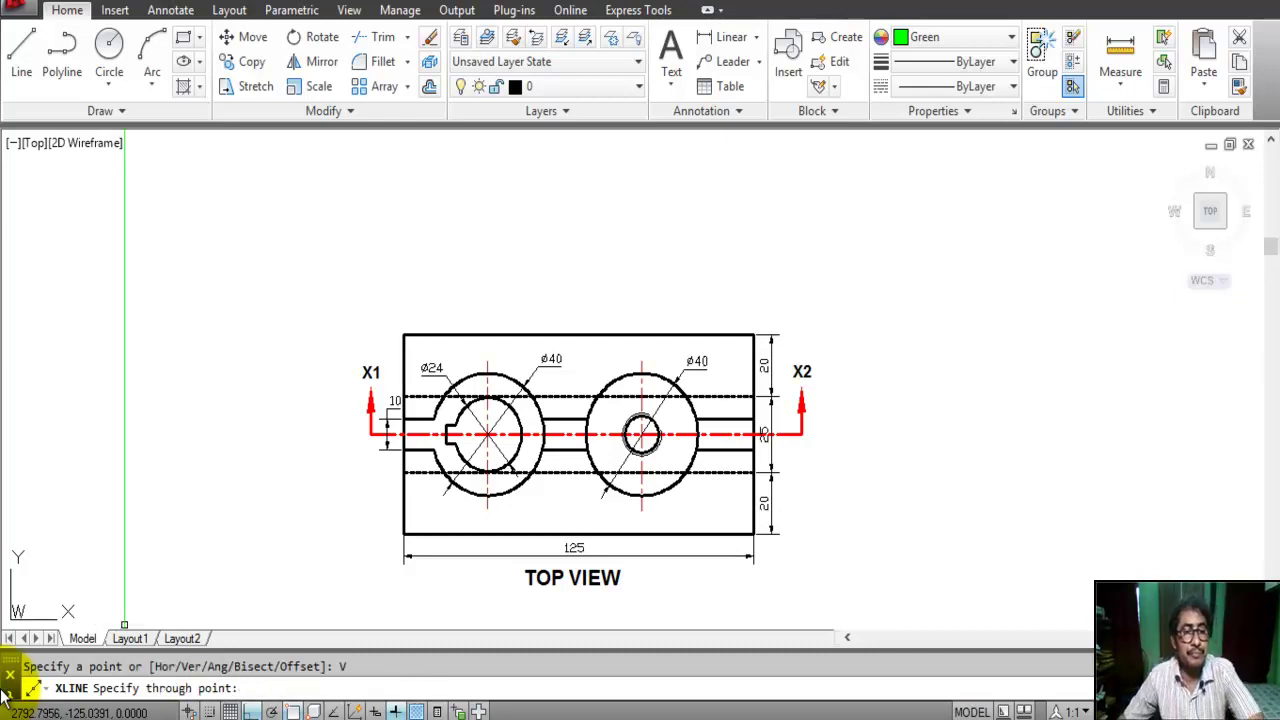
left_click(404, 337)
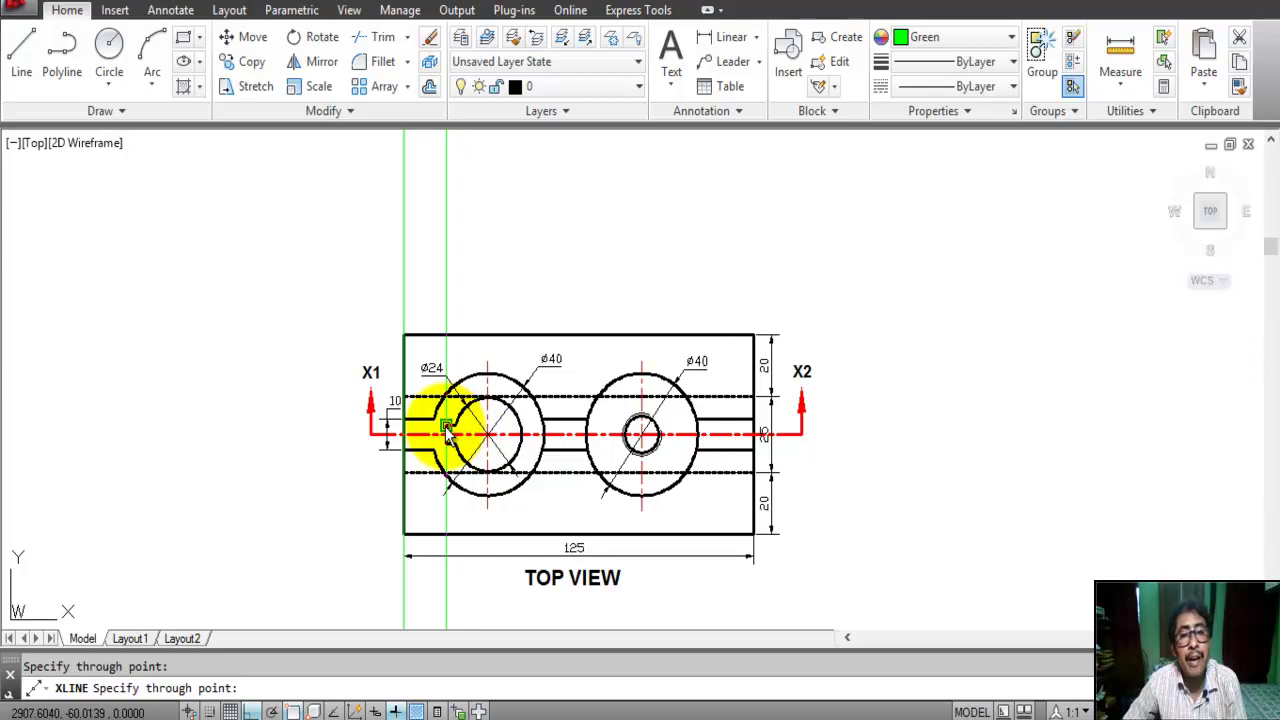
left_click(755, 340)
left_click(640, 345)
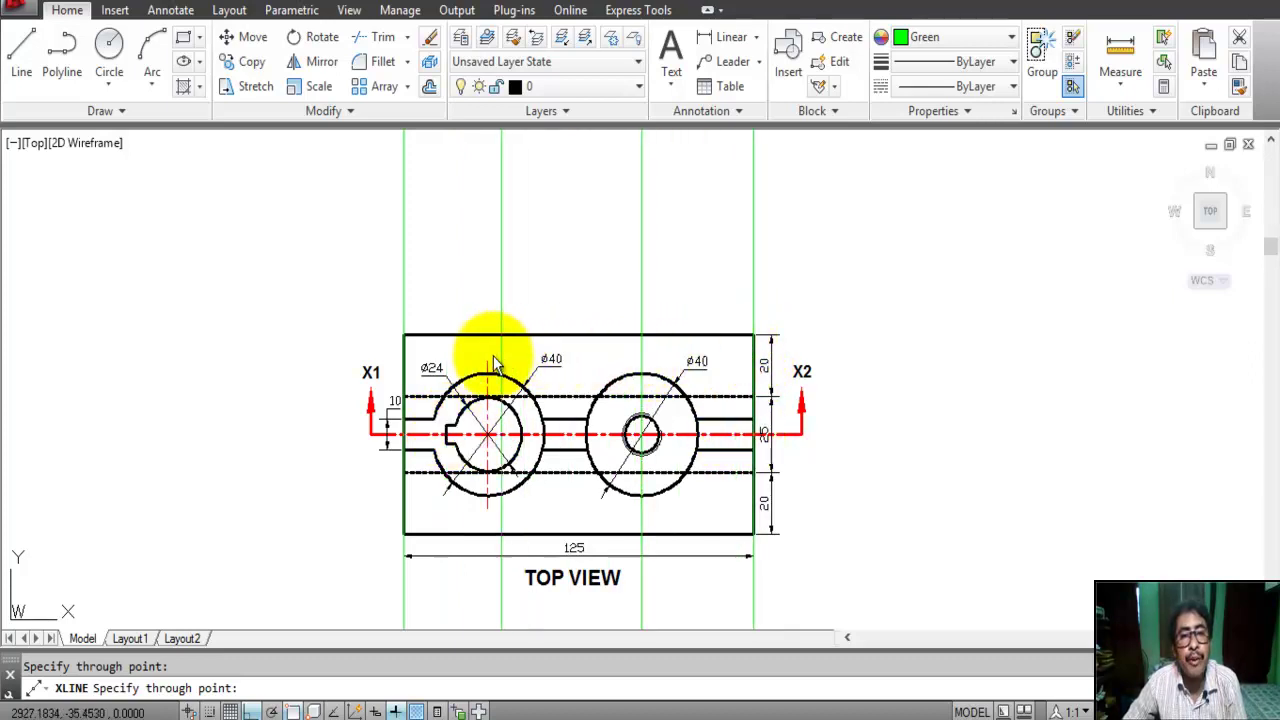
left_click(487, 366)
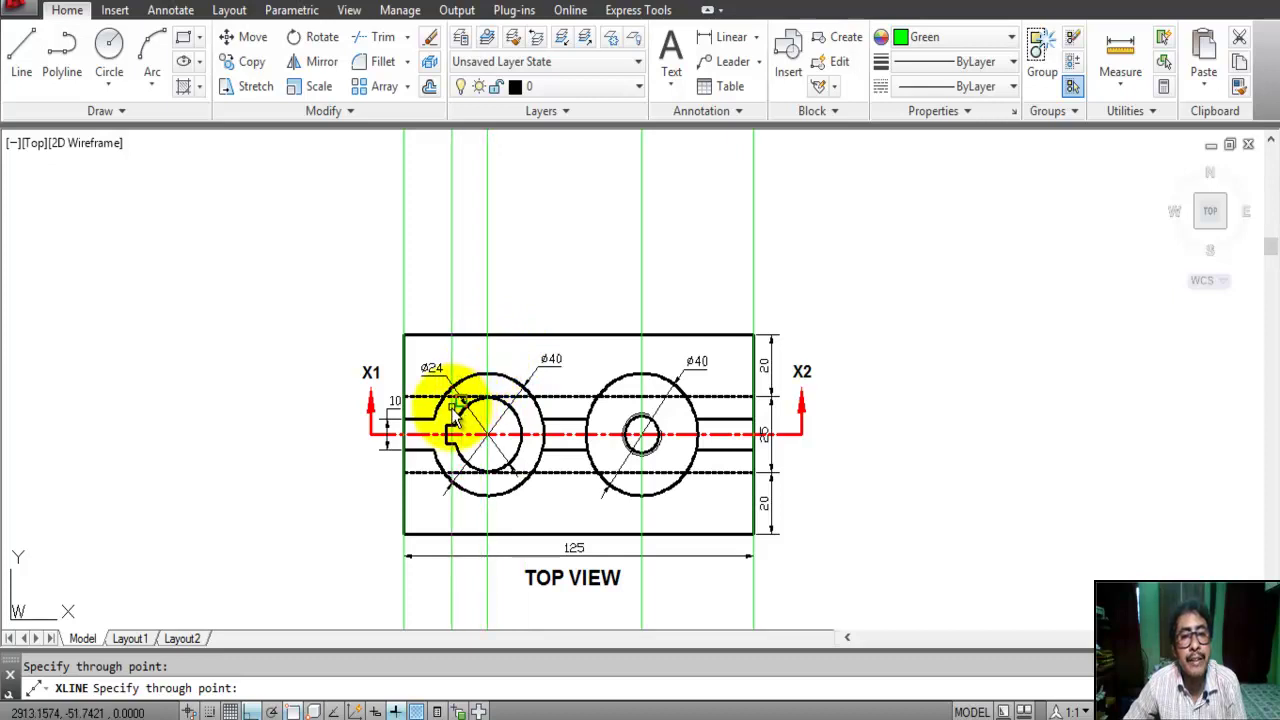
Add vertical construction lines through the left boss's right edge, the keyway's outer edge, the right boss's left edge and both sides of the small hole
left_click(543, 436)
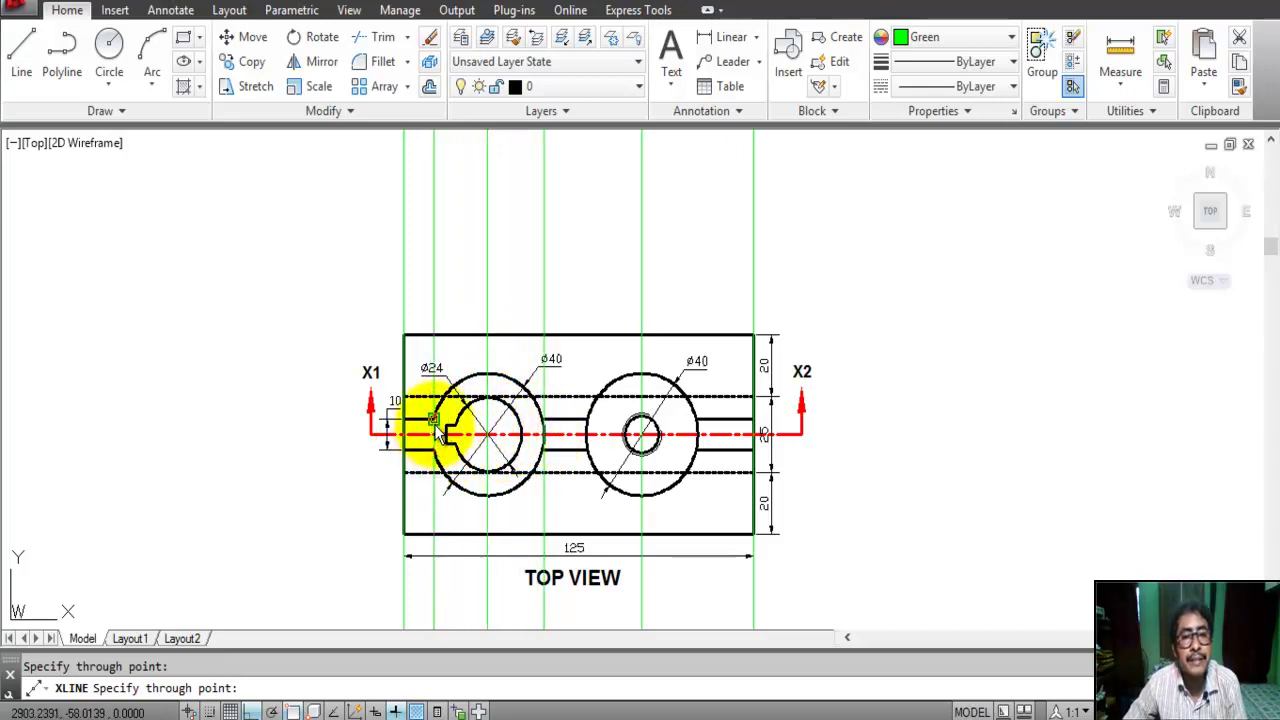
left_click(446, 436)
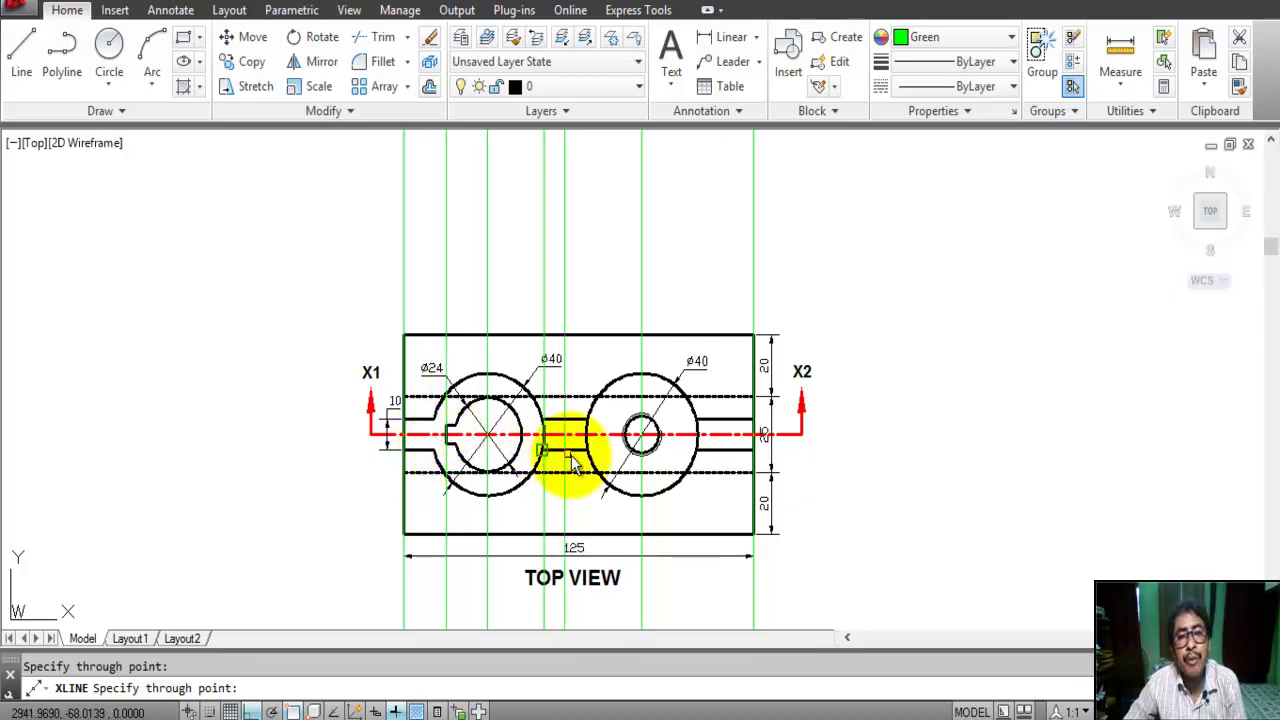
left_click(587, 436)
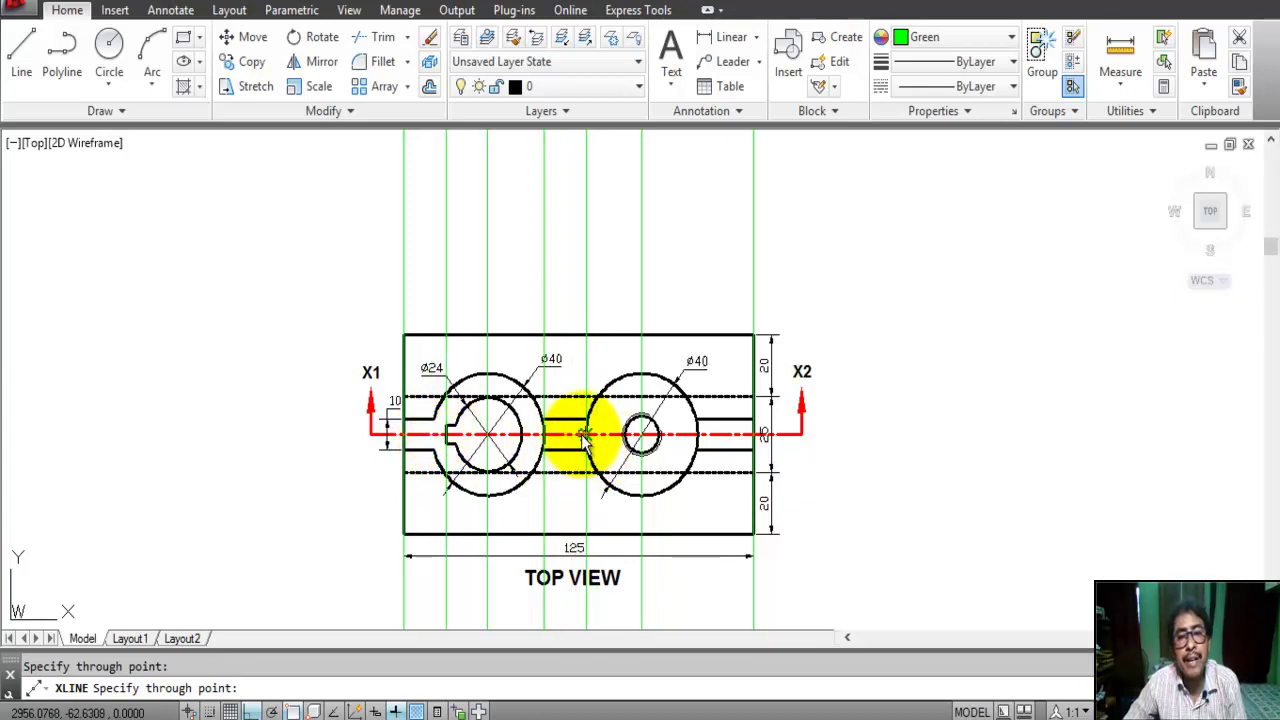
left_click(624, 436)
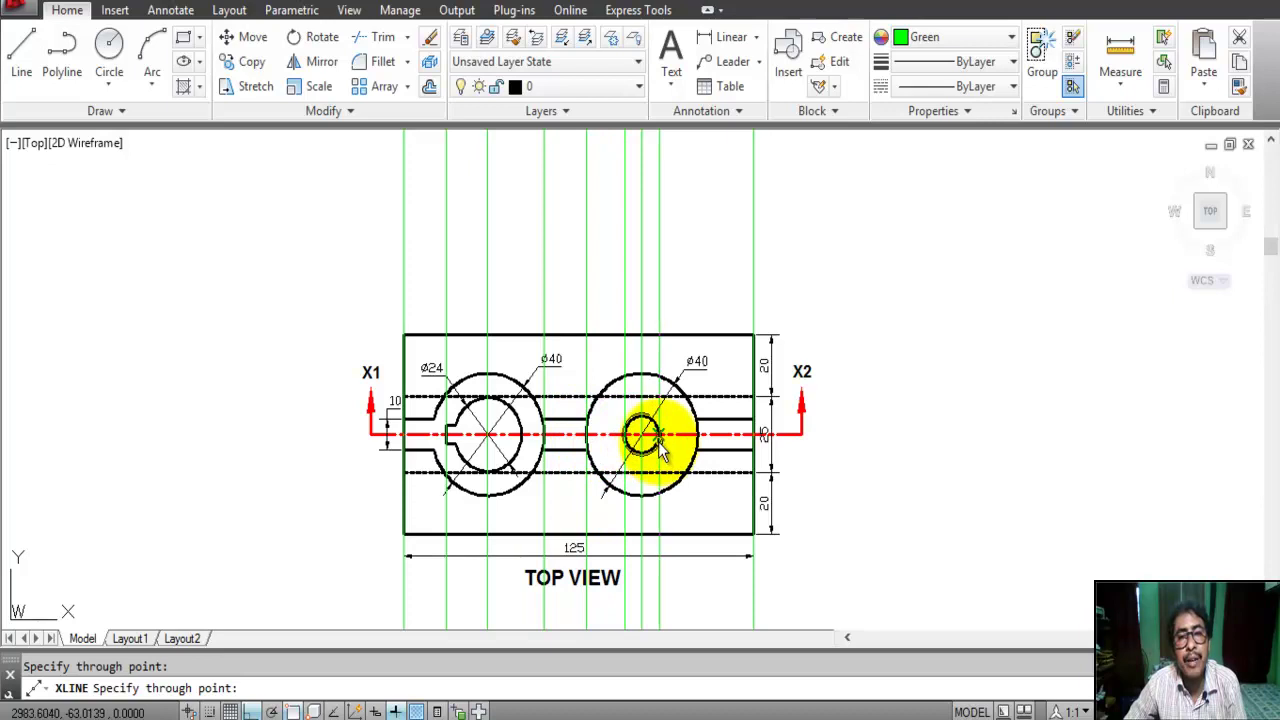
left_click(659, 448)
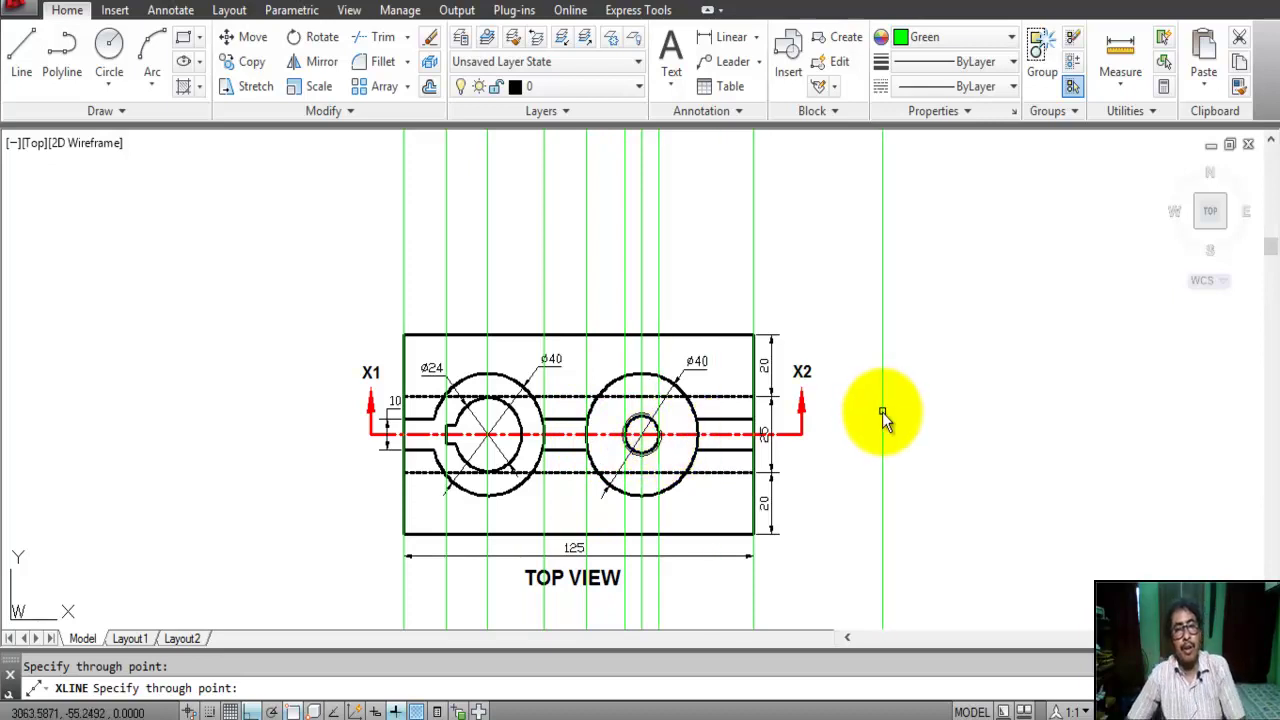
key("Escape")
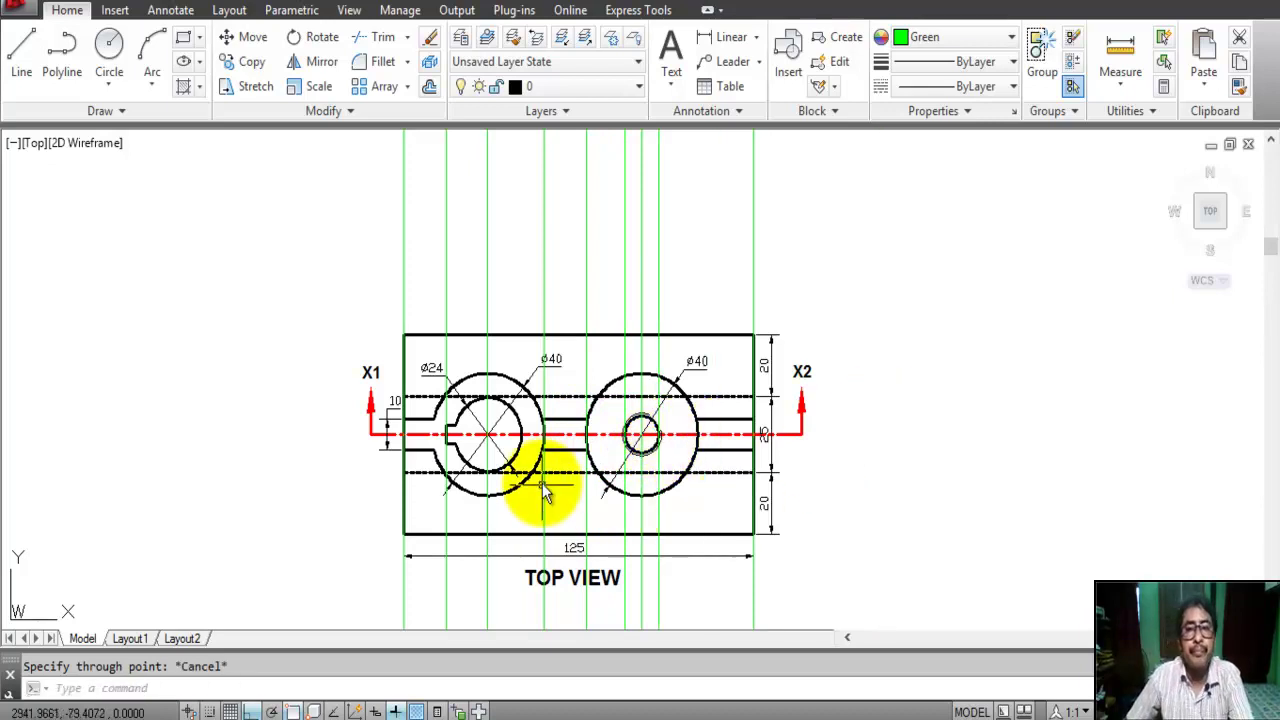
Set the current object colour back to ByLayer
scroll(548, 488, "down", 2)
scroll(613, 368, "up", 2)
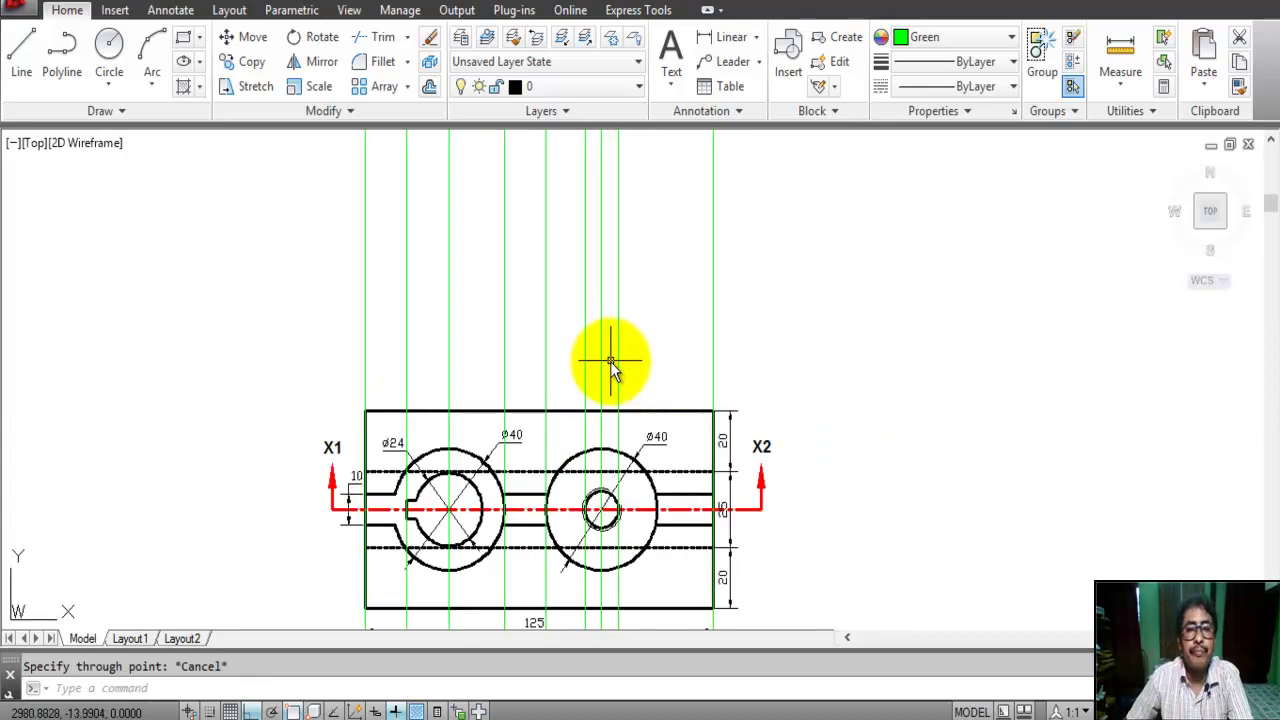
left_click(963, 40)
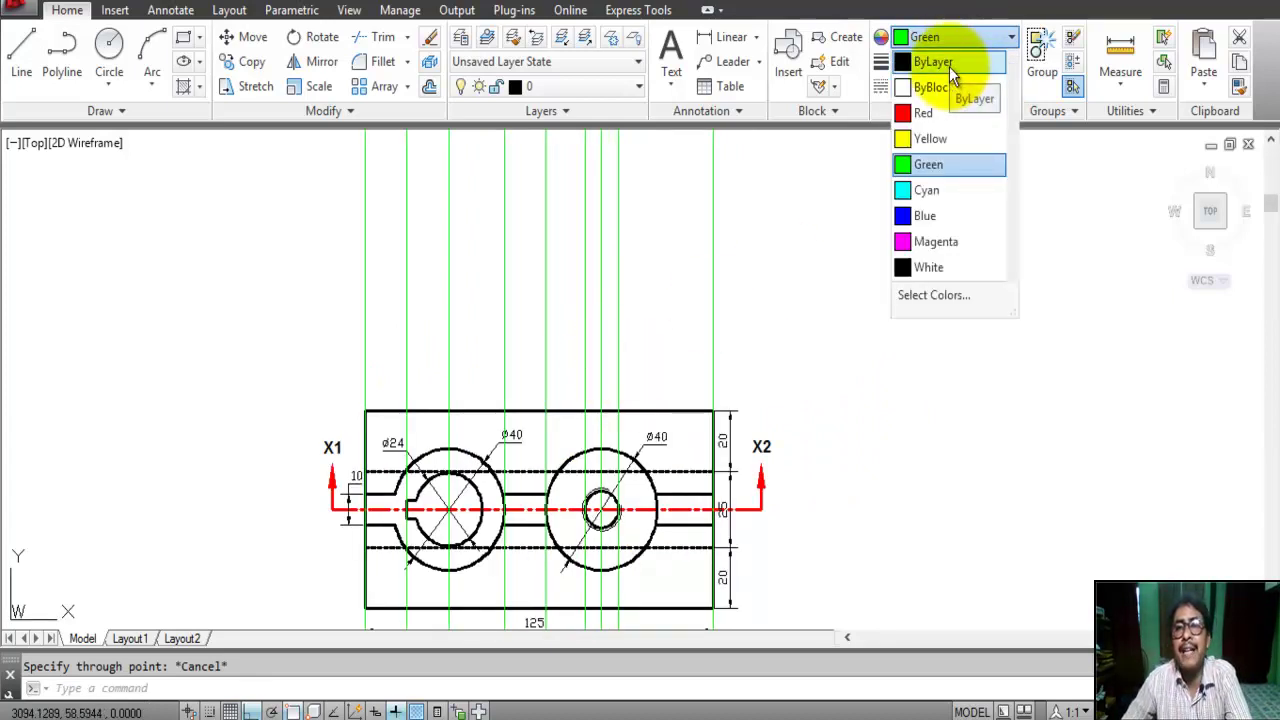
left_click(950, 66)
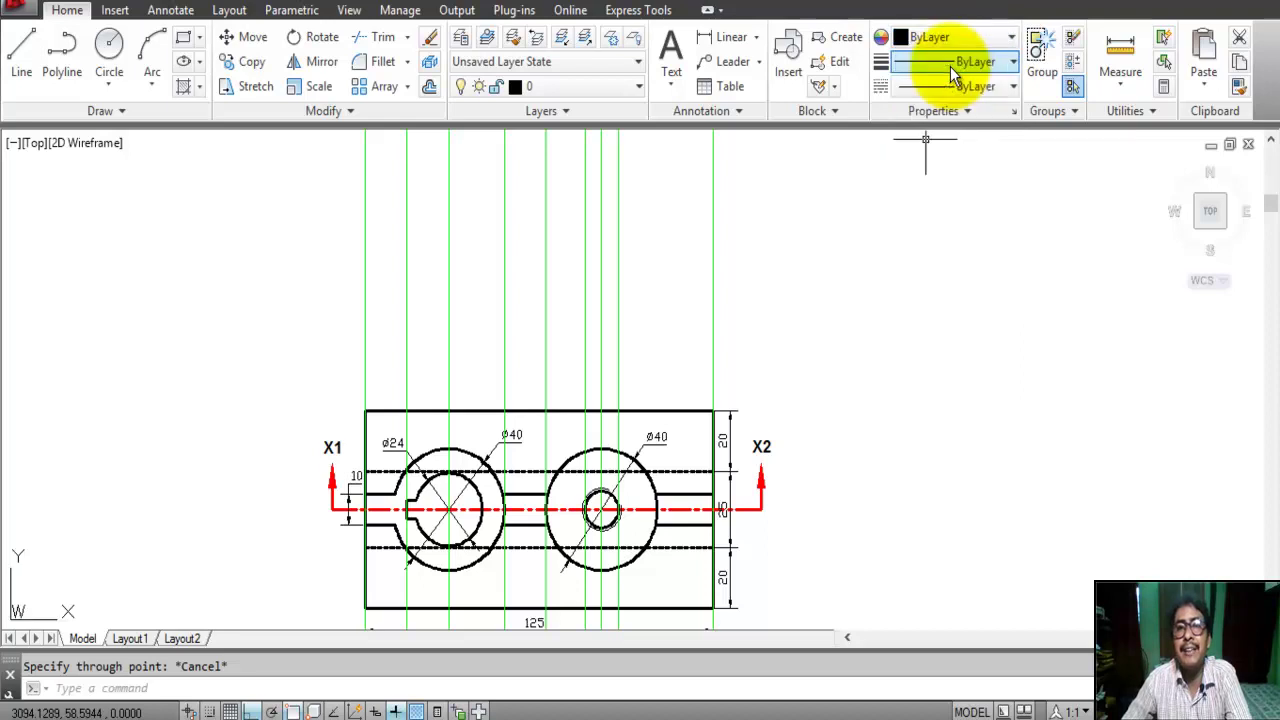
Draw a horizontal base line just above the top view, crossing all the vertical construction lines, with Ortho on
left_click(21, 55)
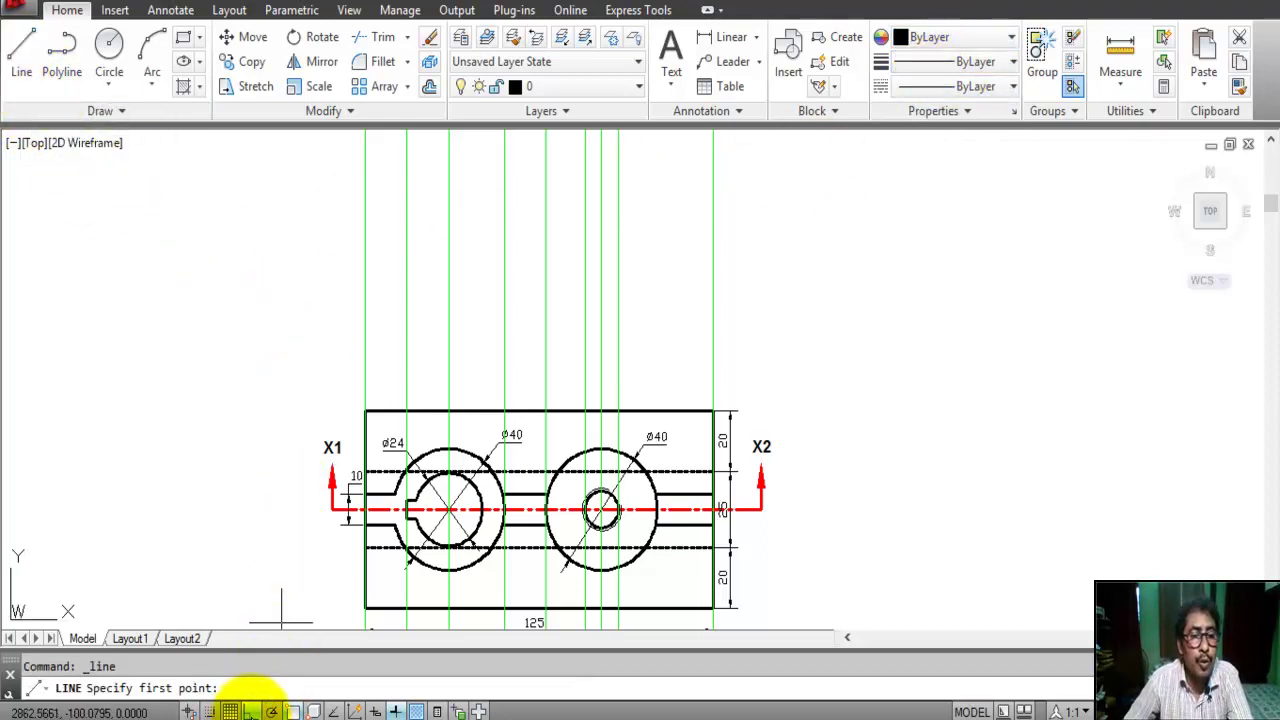
left_click(251, 711)
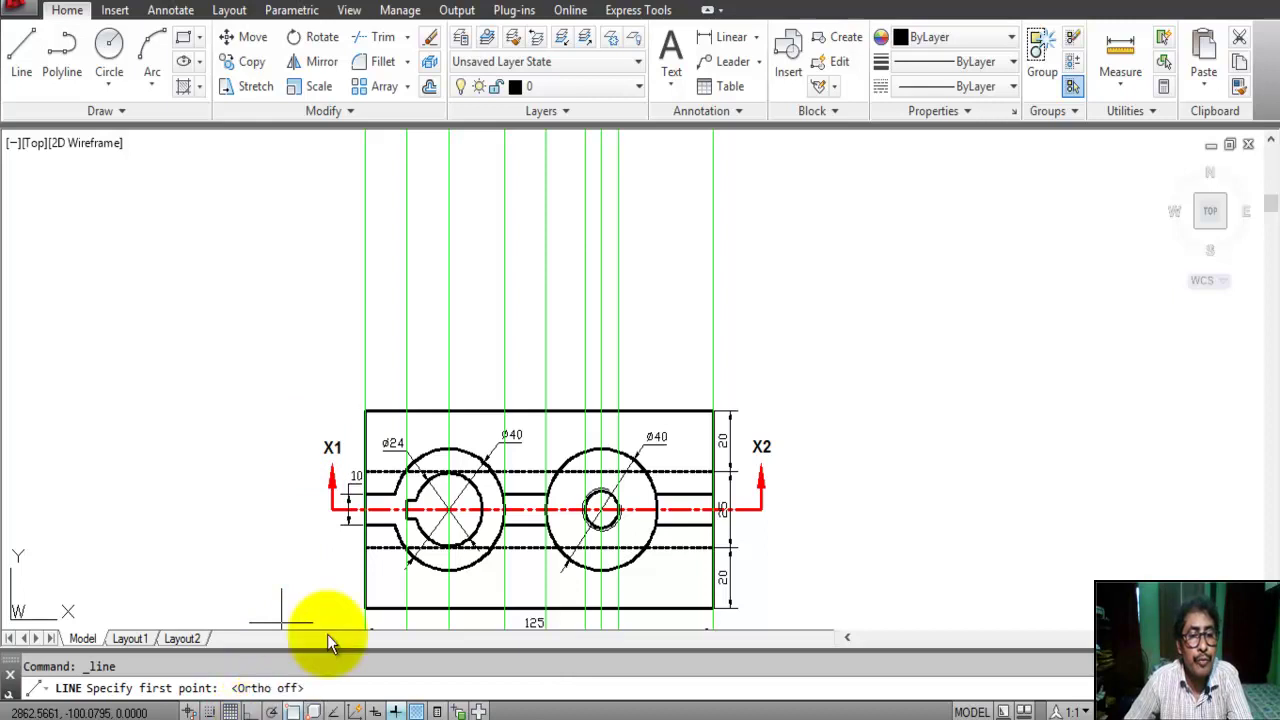
left_click(251, 711)
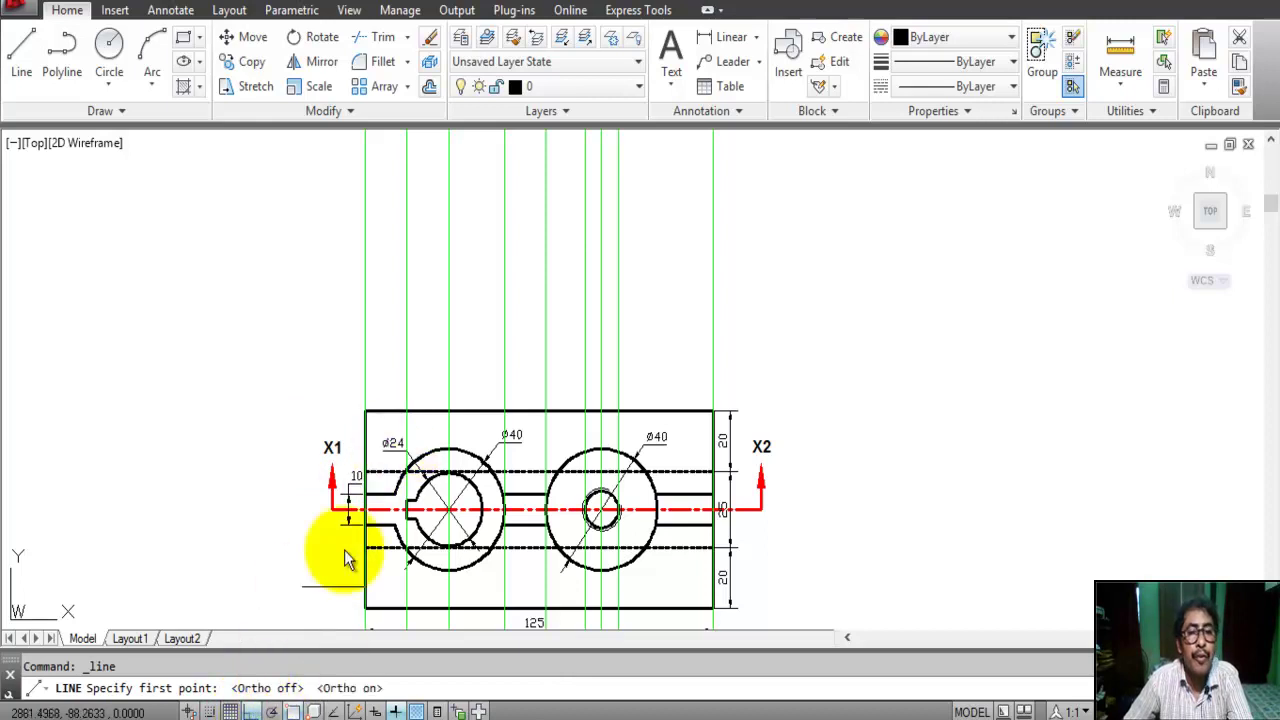
left_click(267, 365)
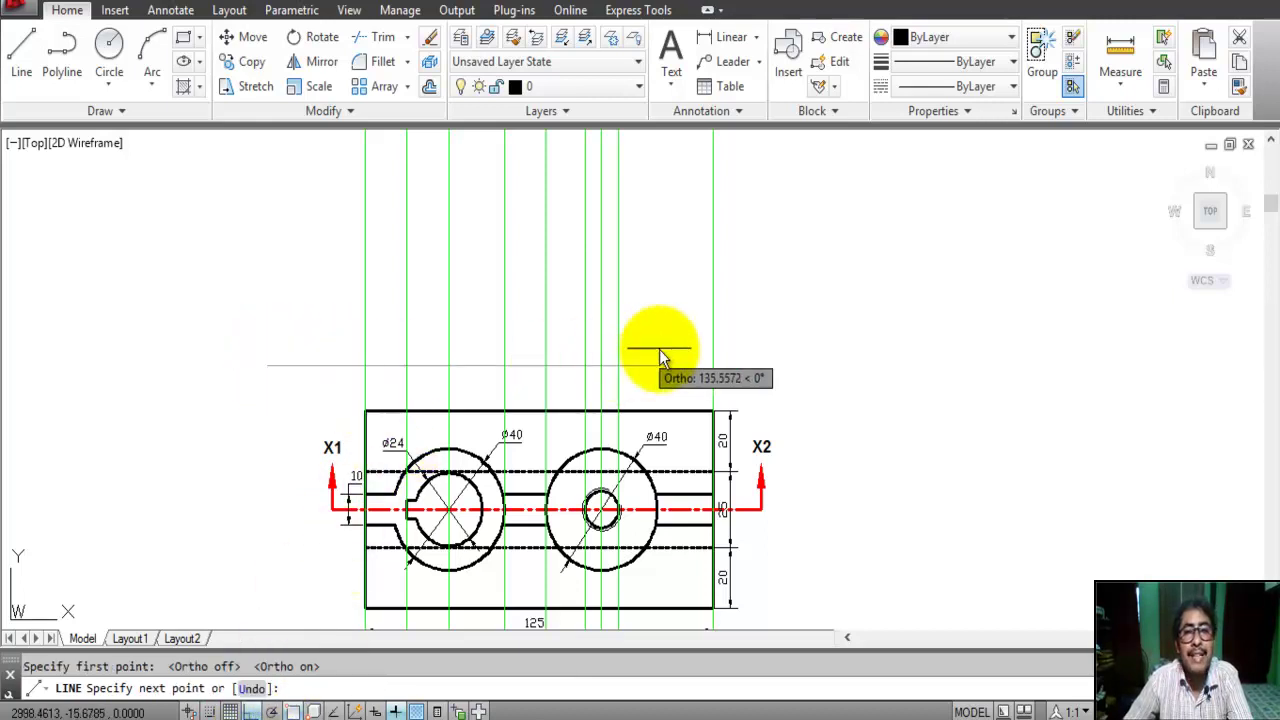
left_click(828, 366)
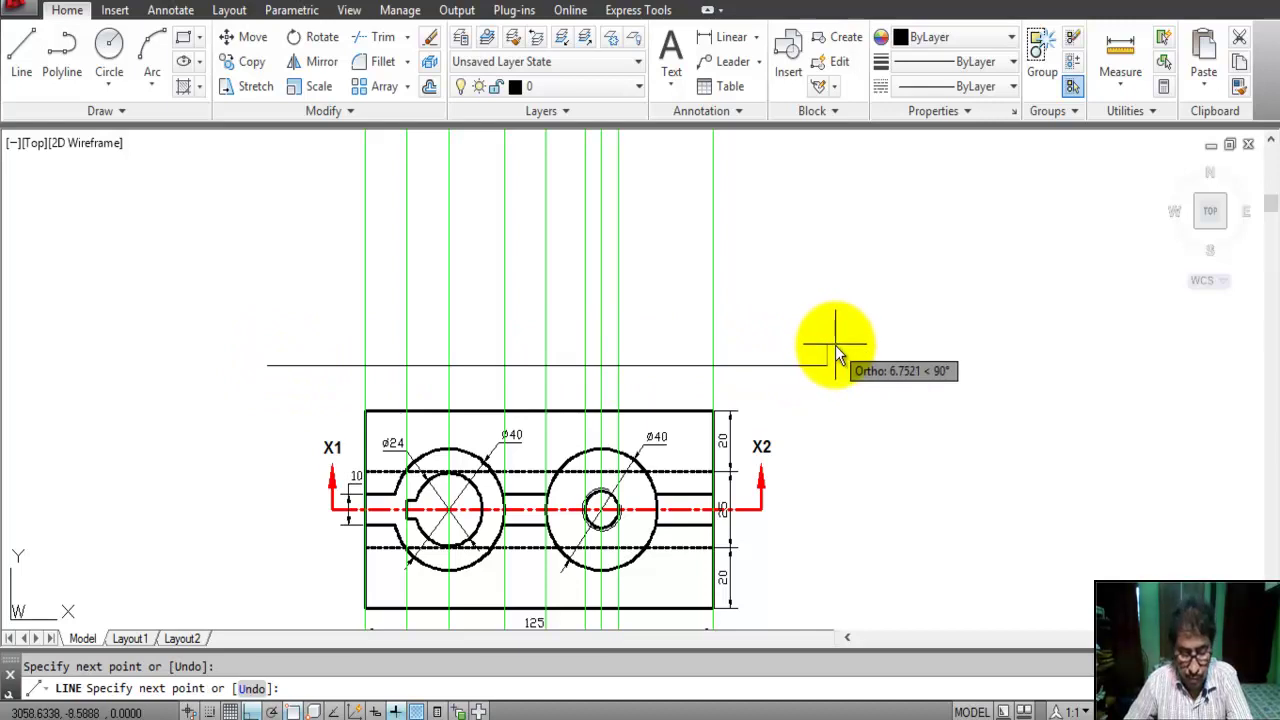
key("Escape")
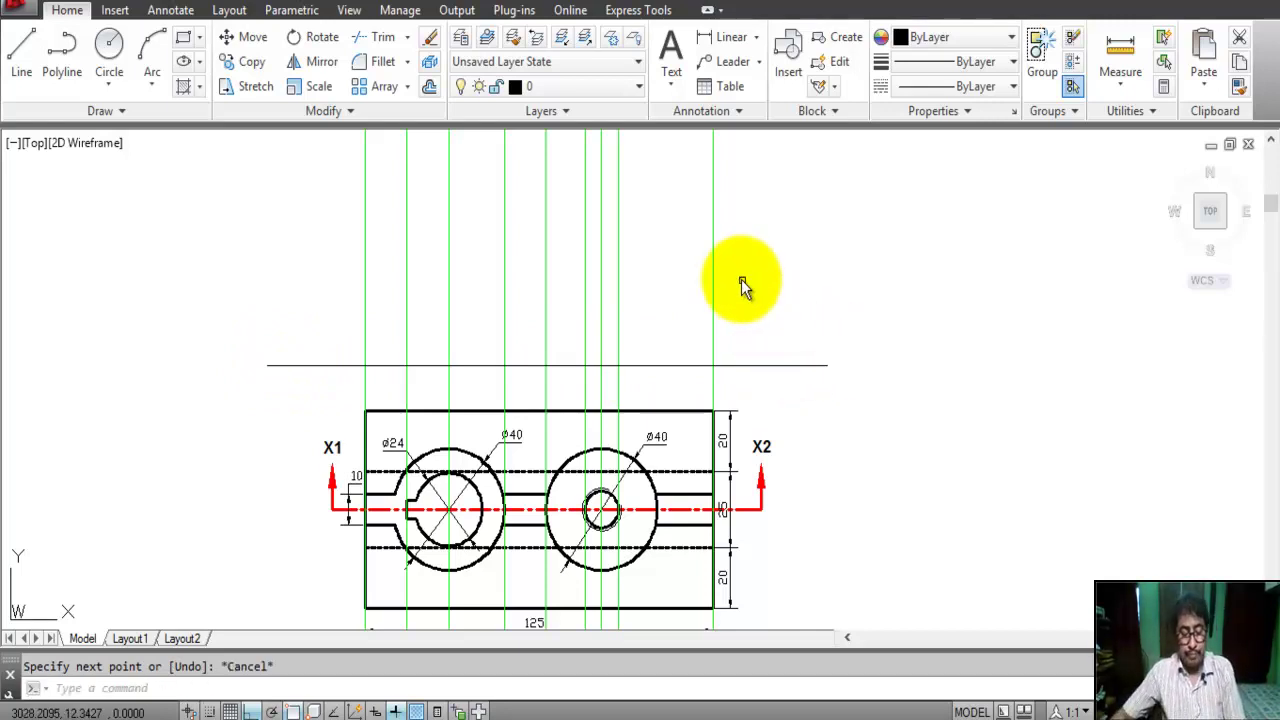
Offset the horizontal base line upward by 6
left_click(430, 87)
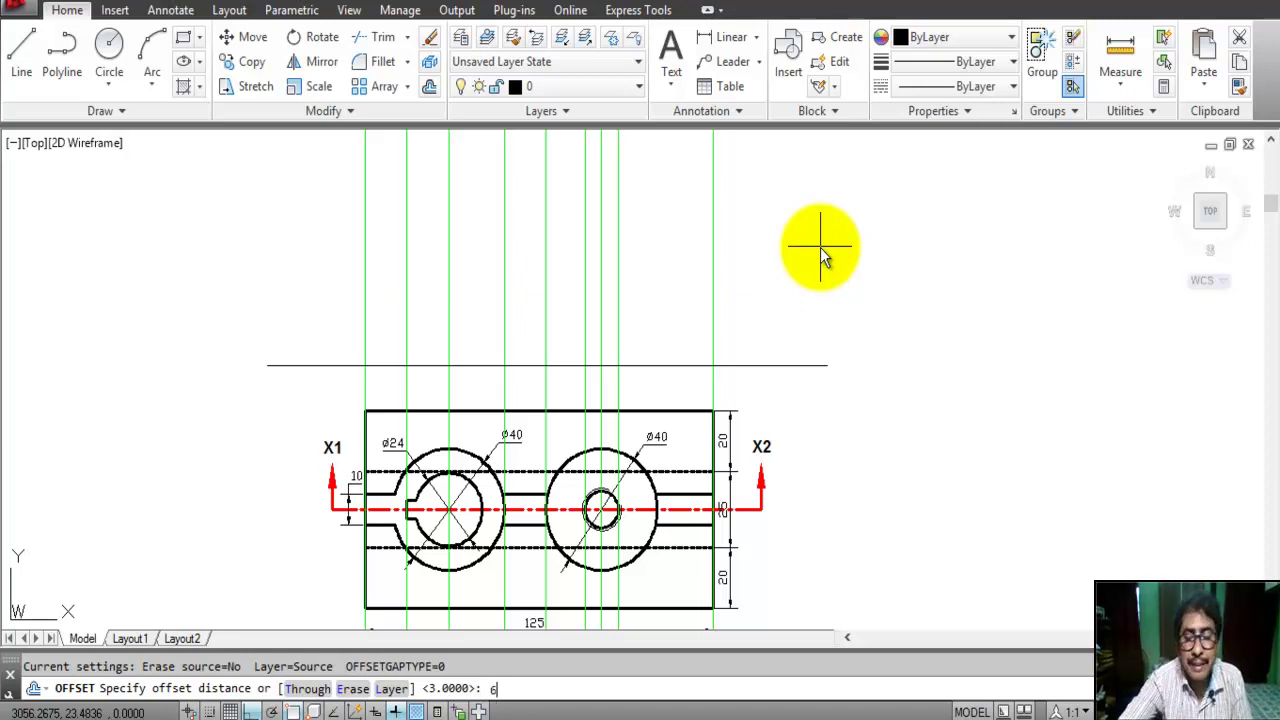
key("Return")
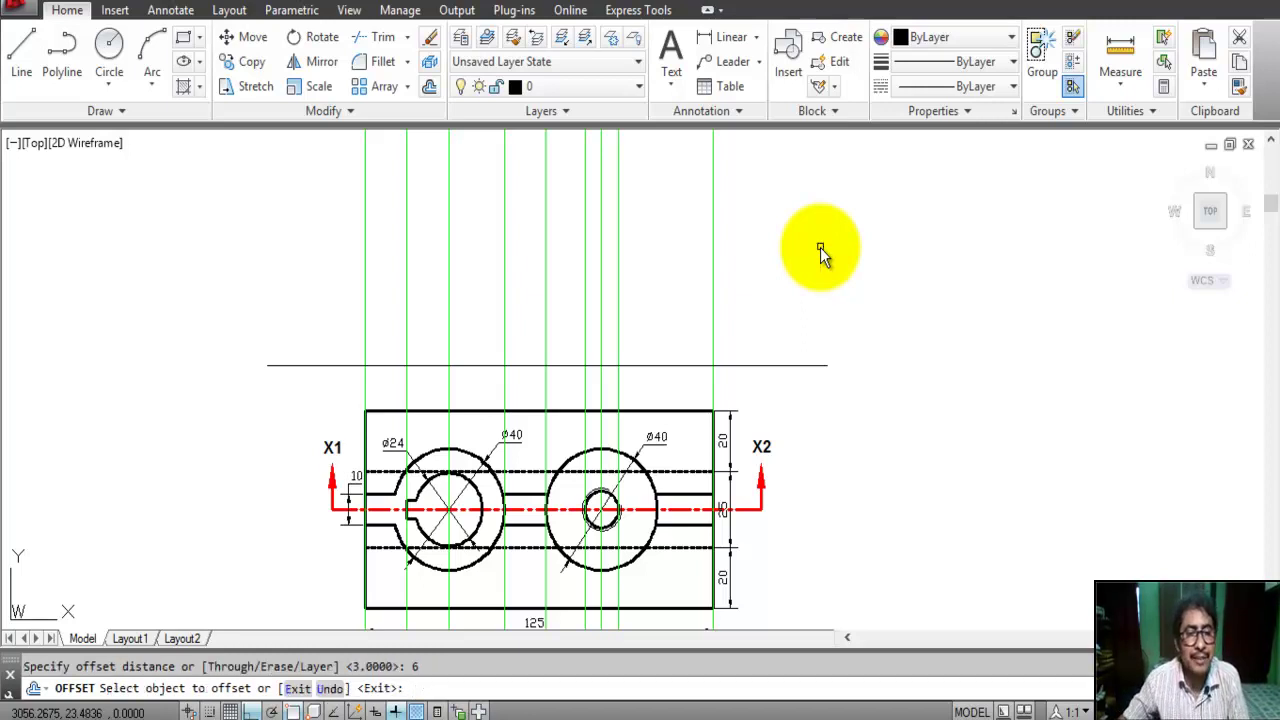
left_click(427, 367)
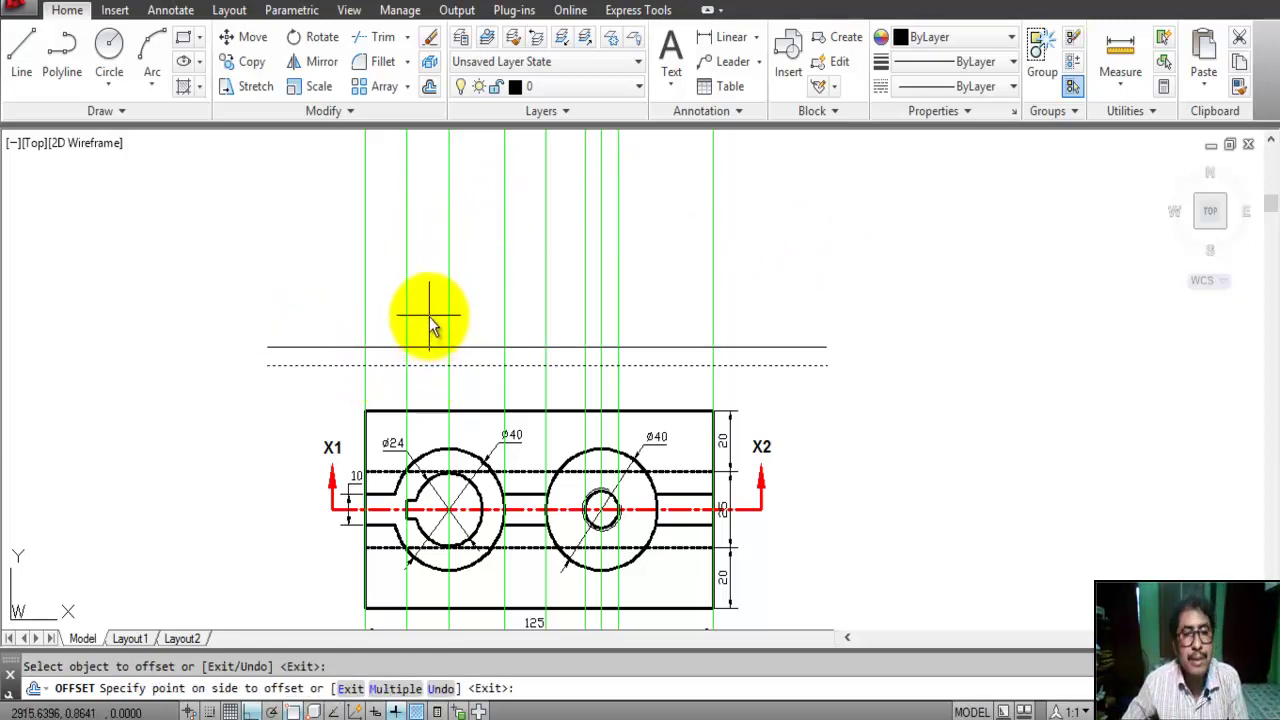
left_click(430, 318)
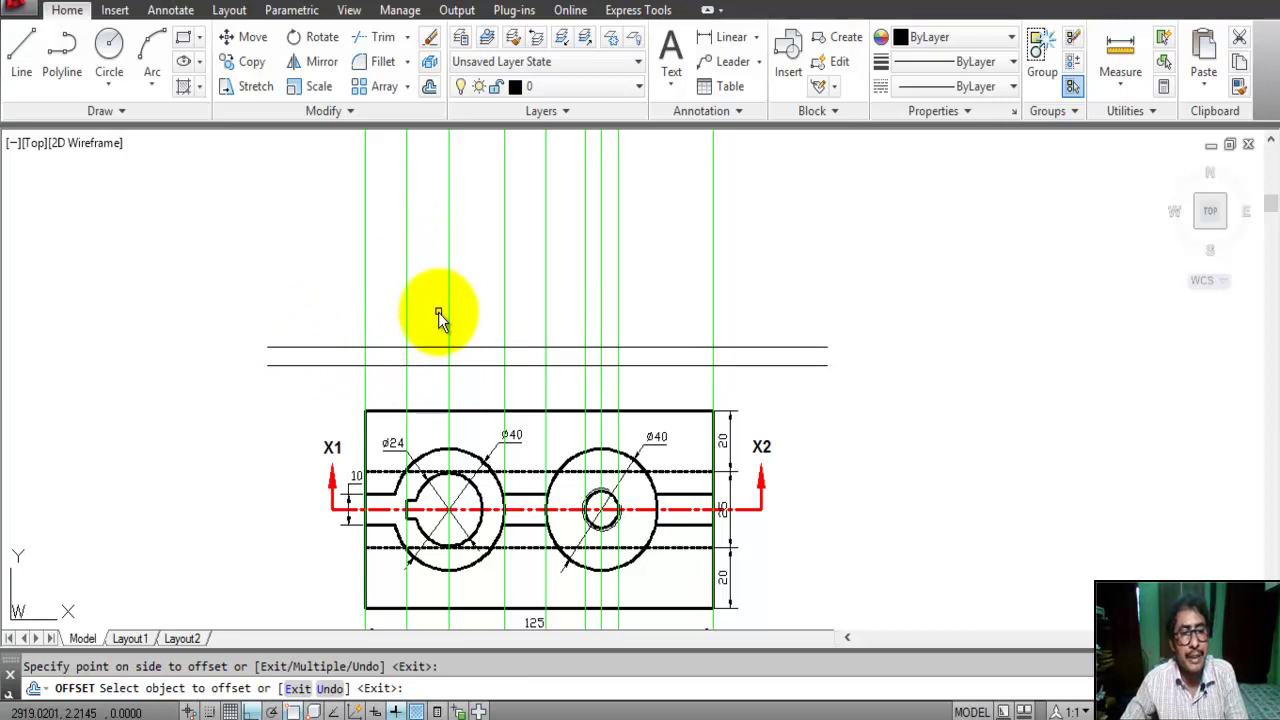
key("Escape")
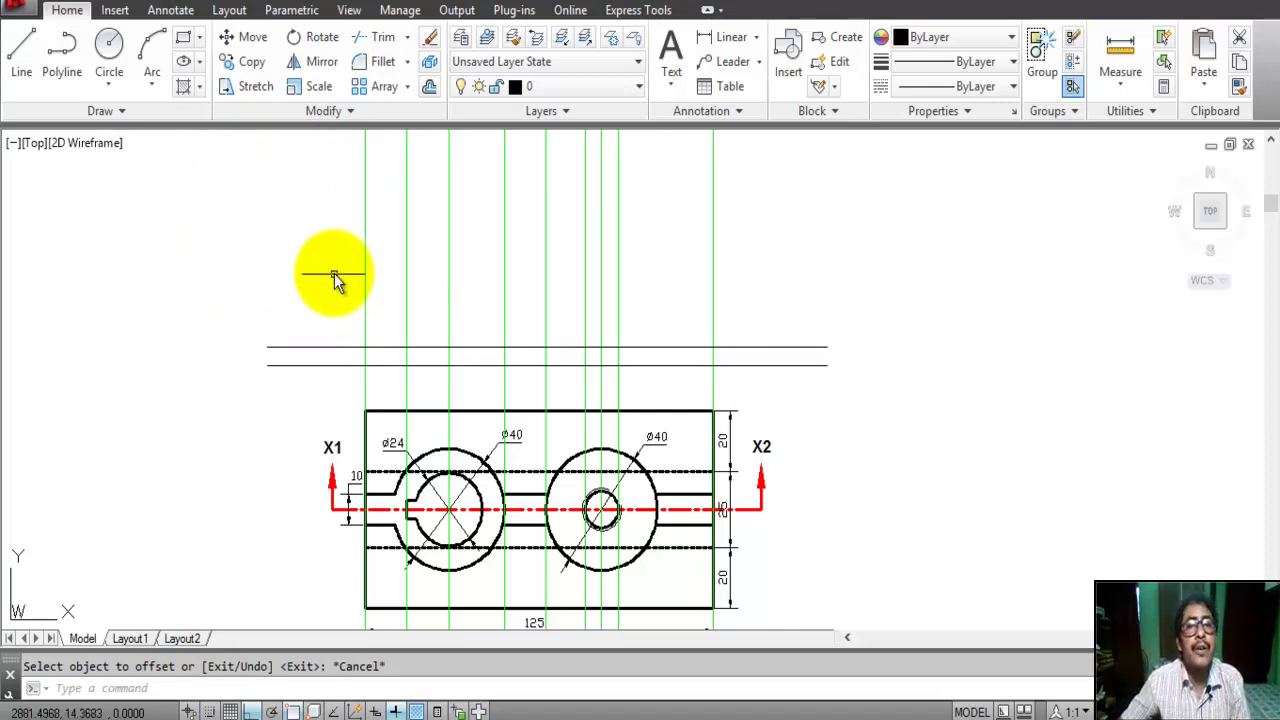
Offset the upper of the two horizontal lines upward by 14
left_click(428, 87)
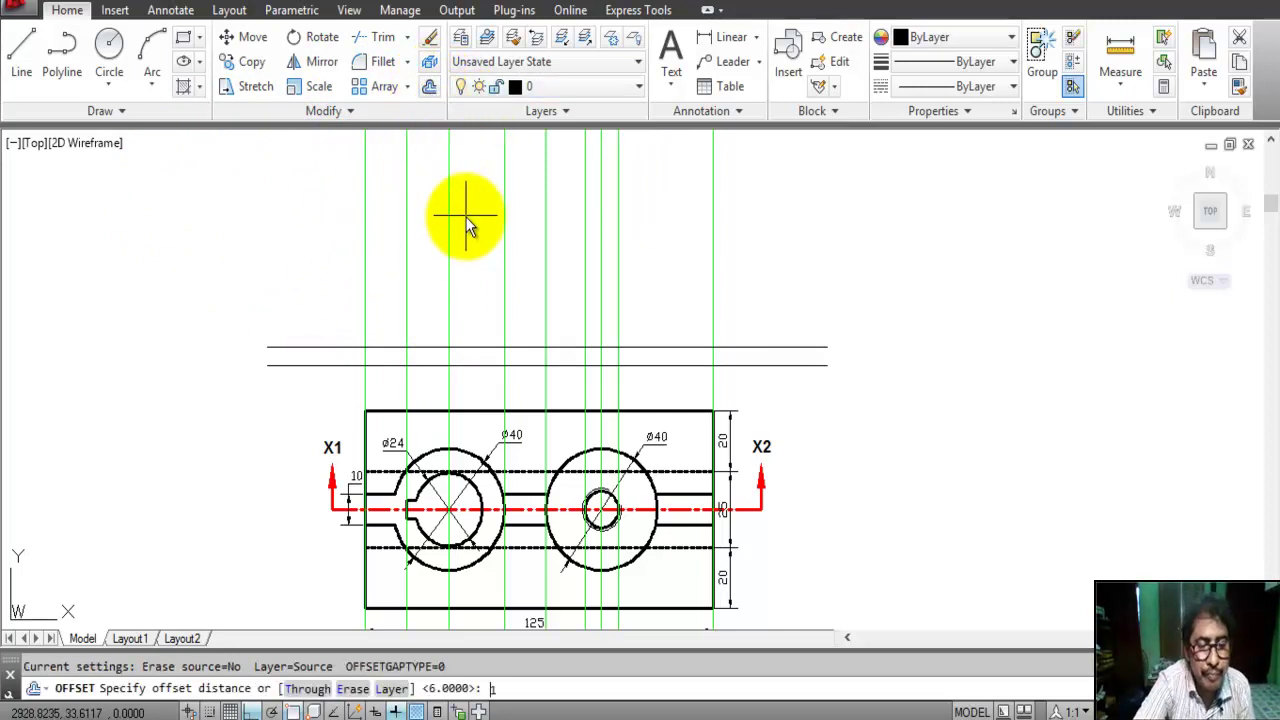
type("14")
key("Return")
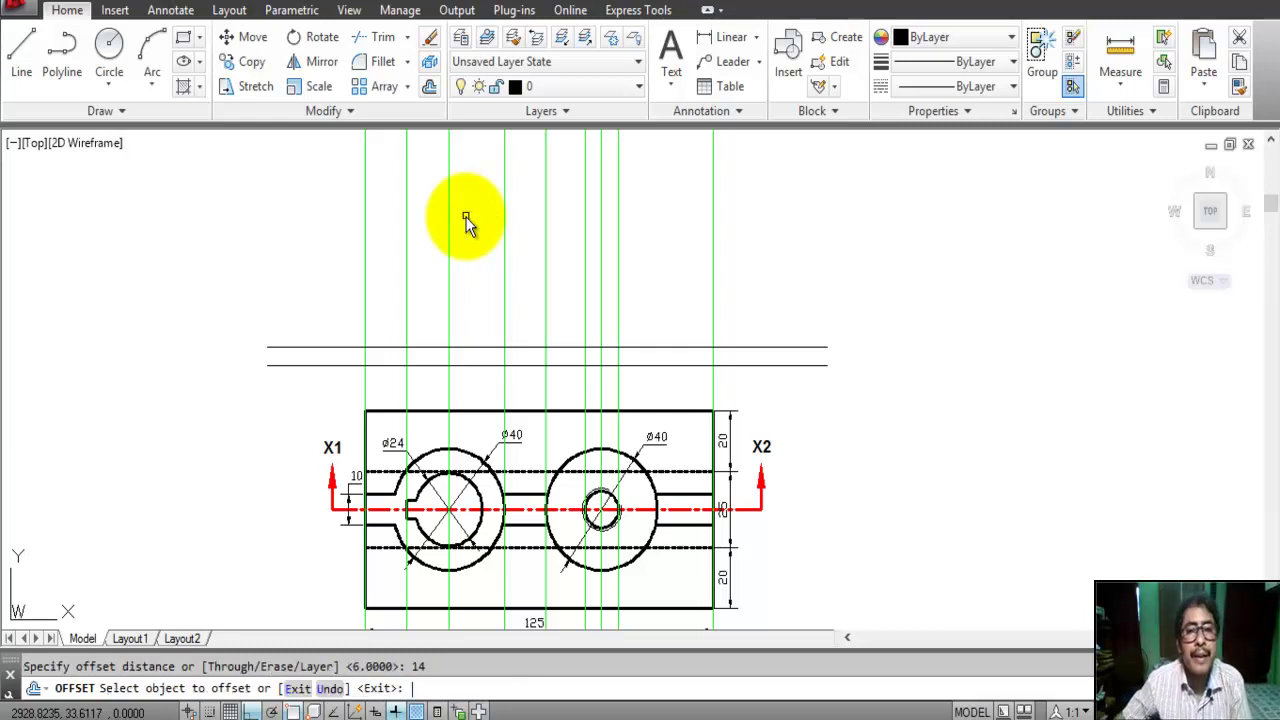
left_click(476, 348)
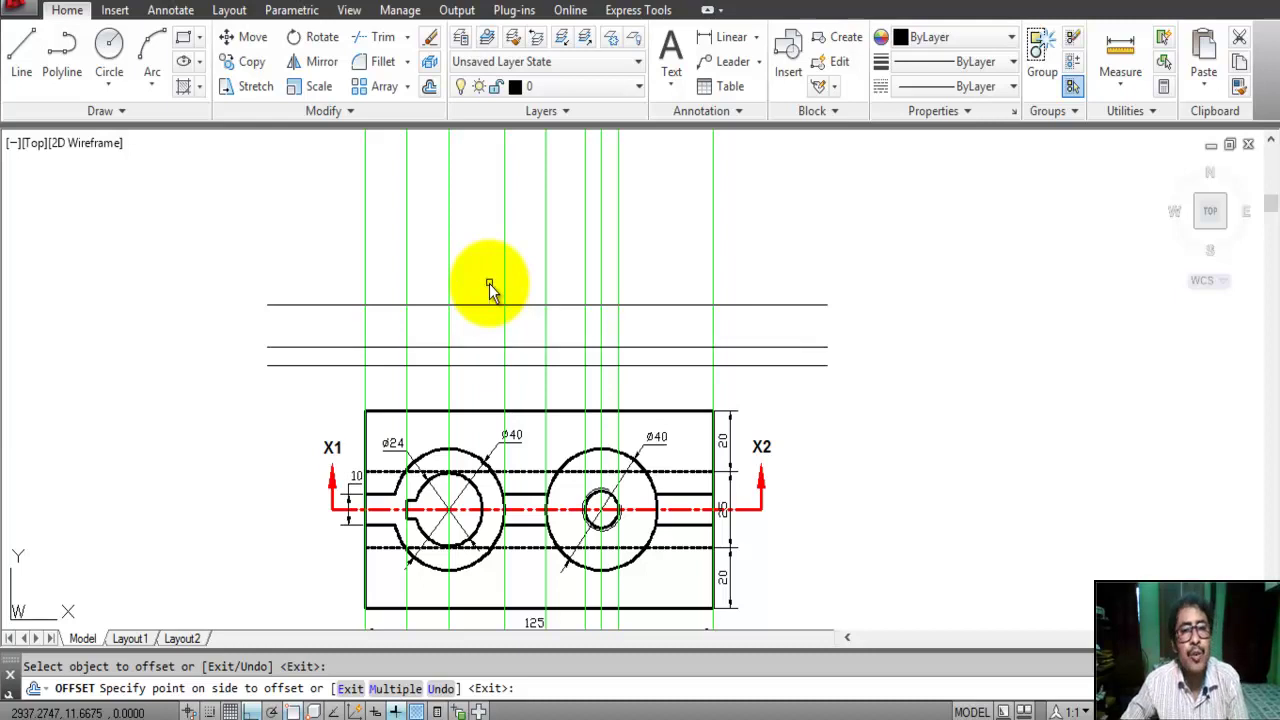
left_click(490, 289)
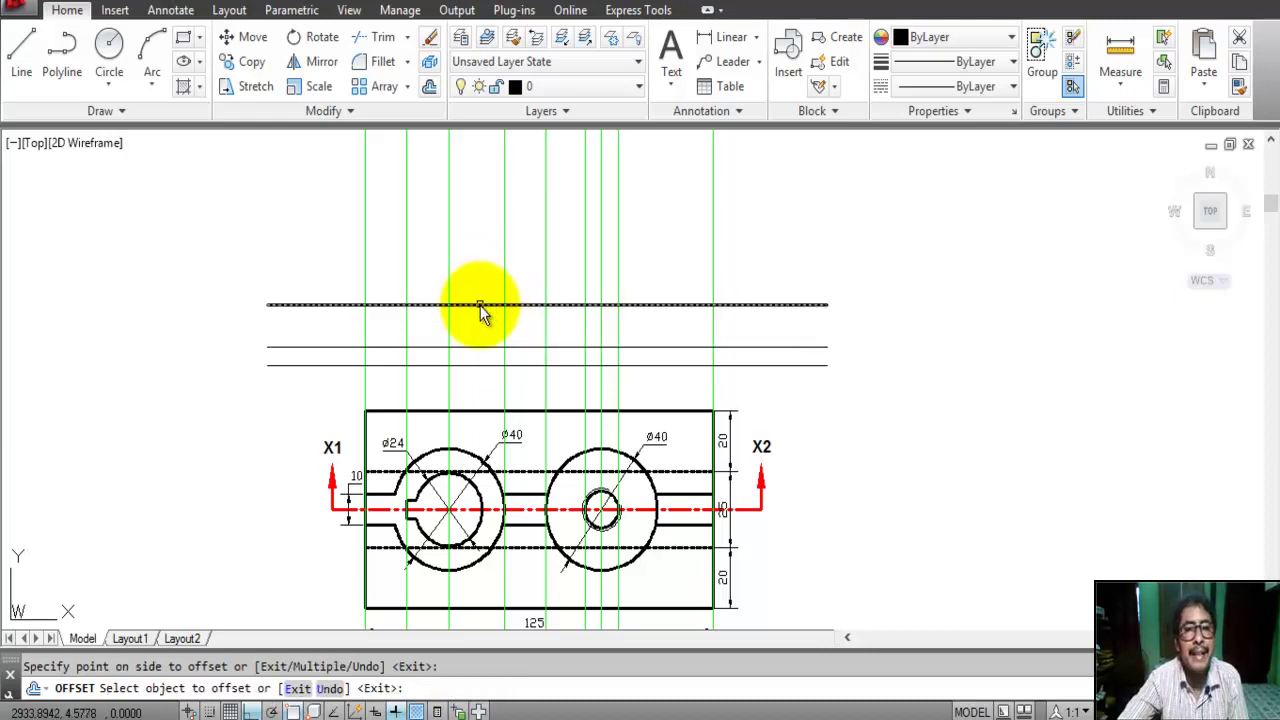
key("Return")
Repeat Offset to copy the uppermost horizontal line upward by 50
right_click(277, 191)
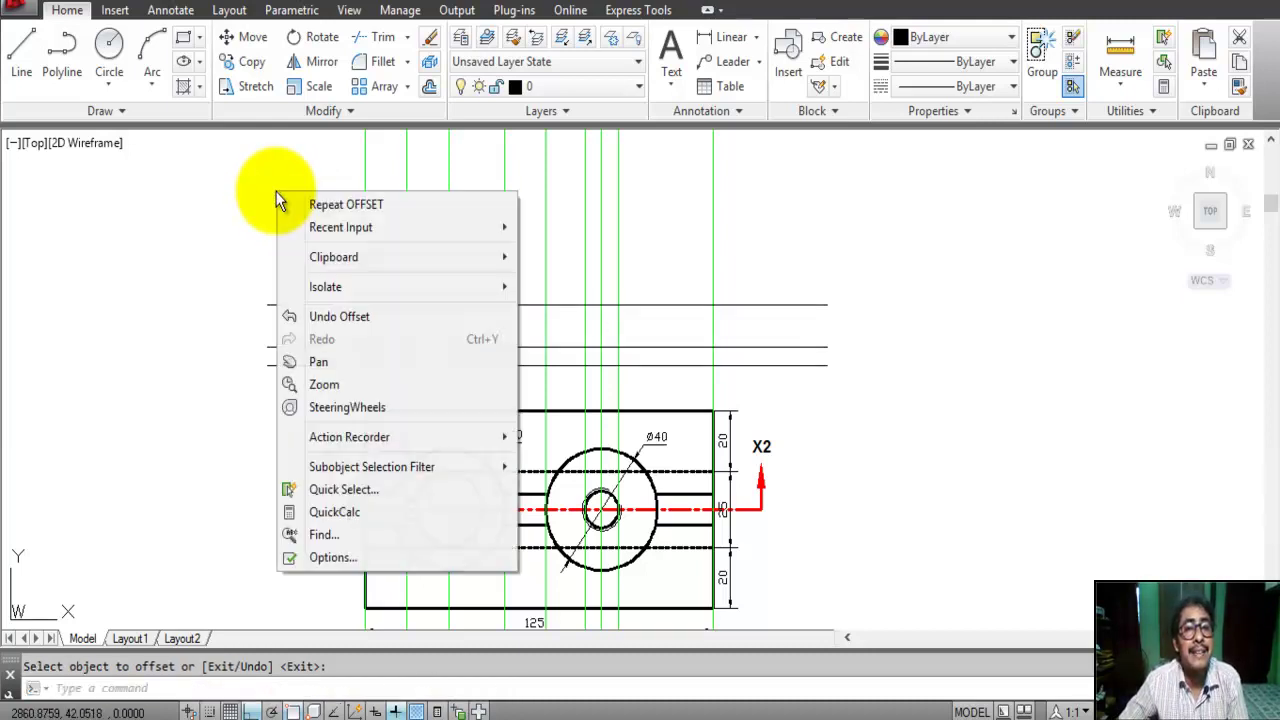
left_click(304, 207)
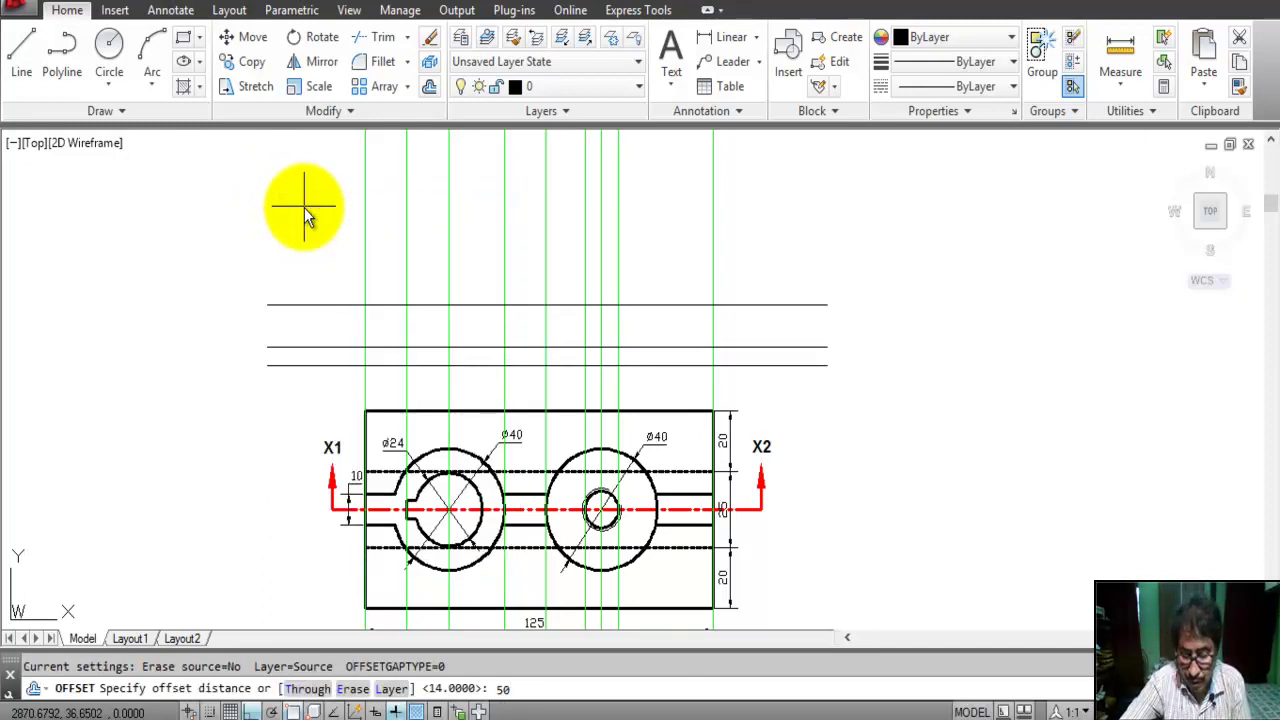
type("50")
key("Return")
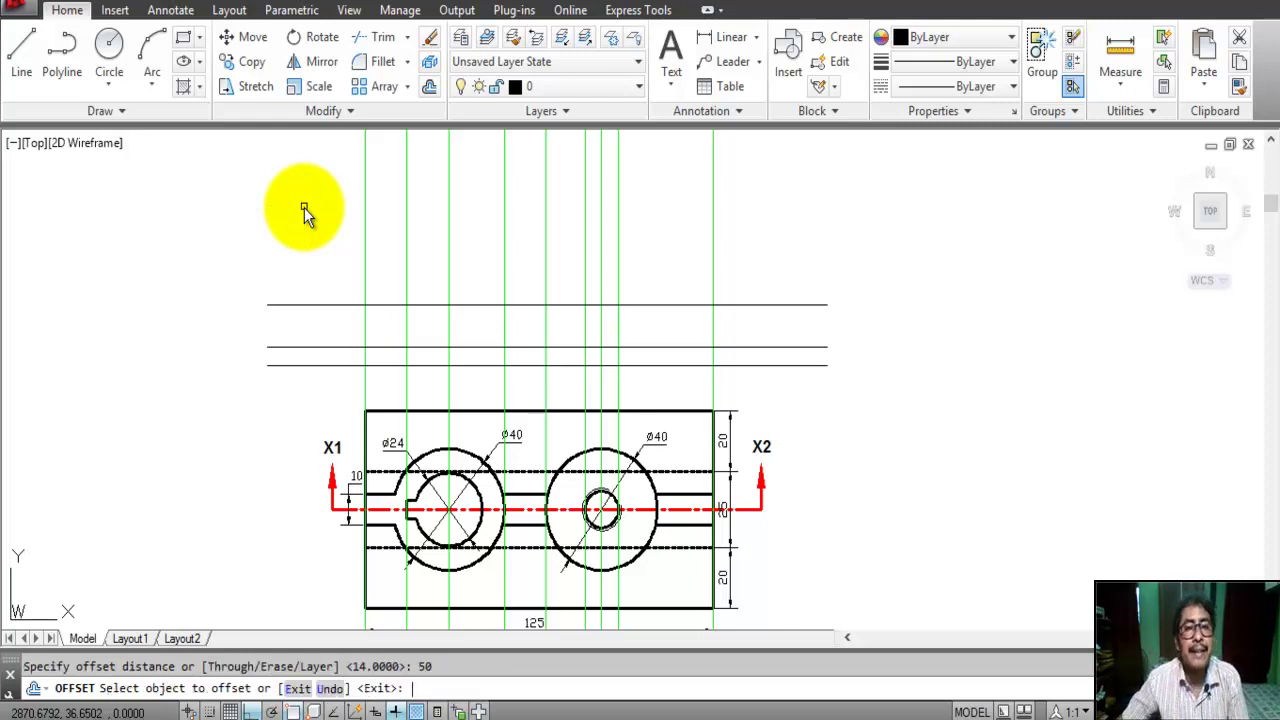
left_click(391, 305)
left_click(402, 256)
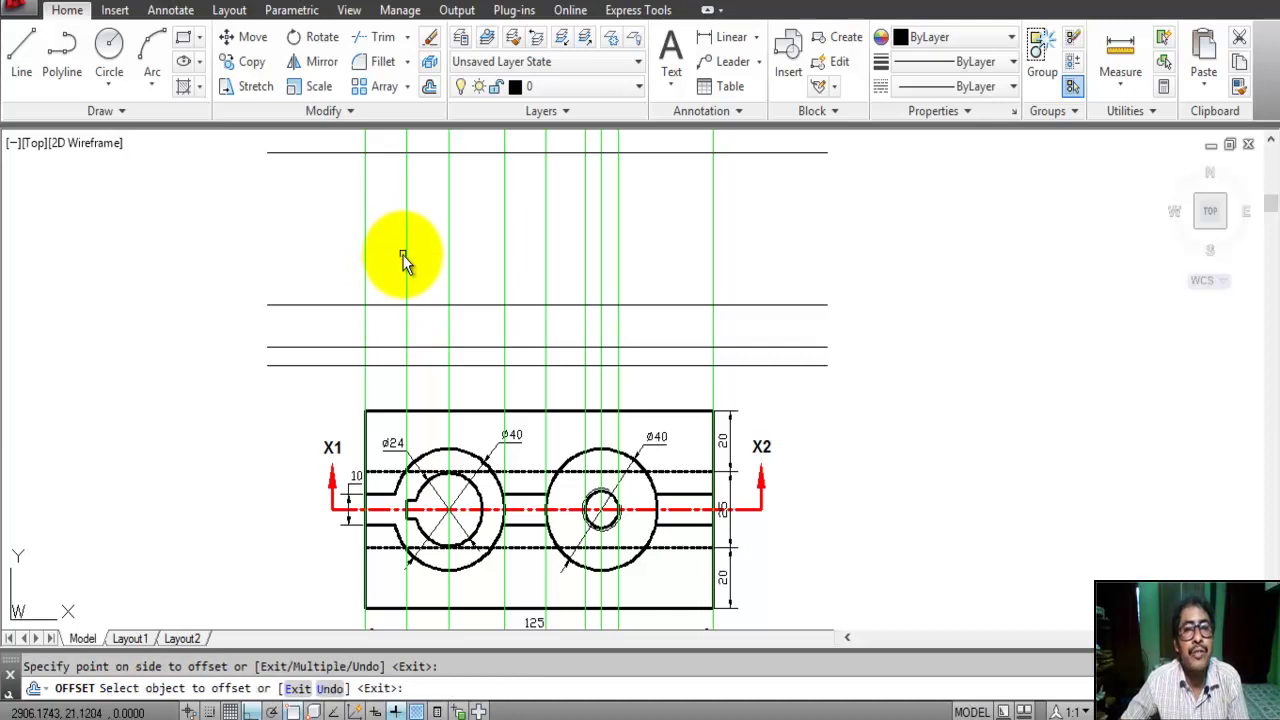
right_click(409, 255)
left_click(412, 256)
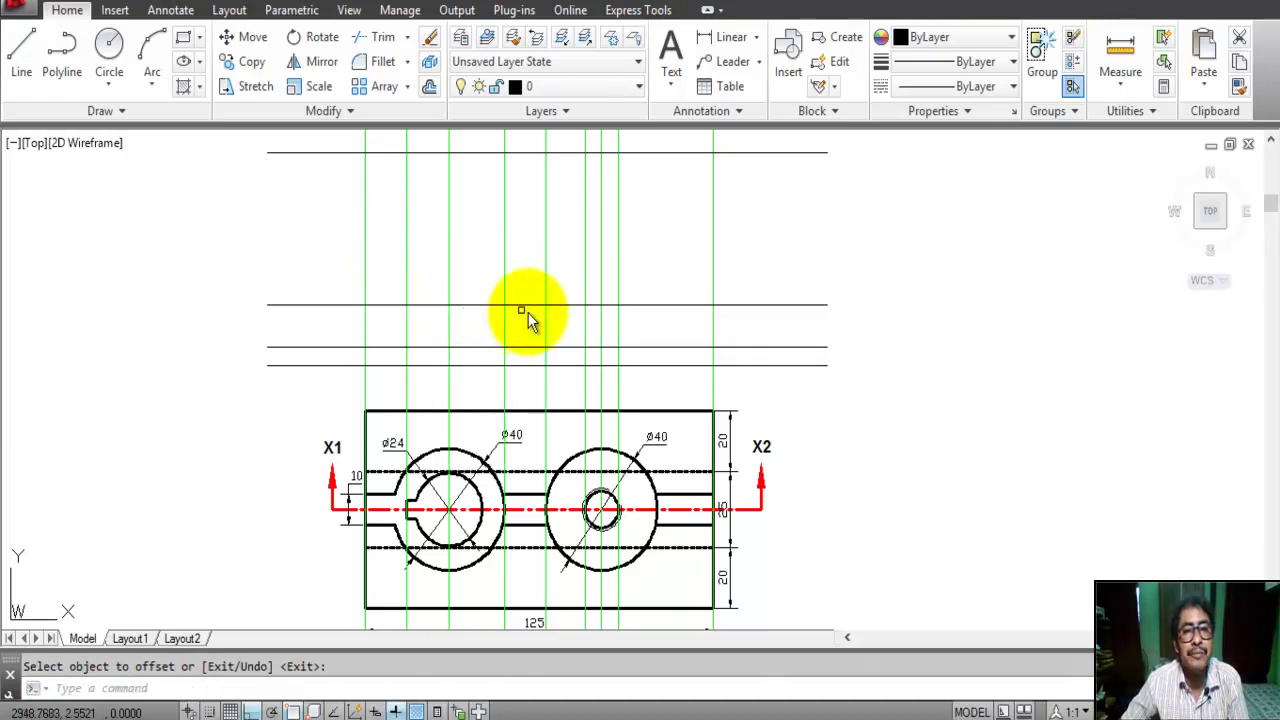
Trim the vertical construction lines above the uppermost horizontal line, using all horizontal and vertical lines of the upper view as cutting edges
mouse_move(563, 257)
middle_mouse_down()
mouse_move(586, 314)
mouse_move(611, 330)
middle_mouse_up()
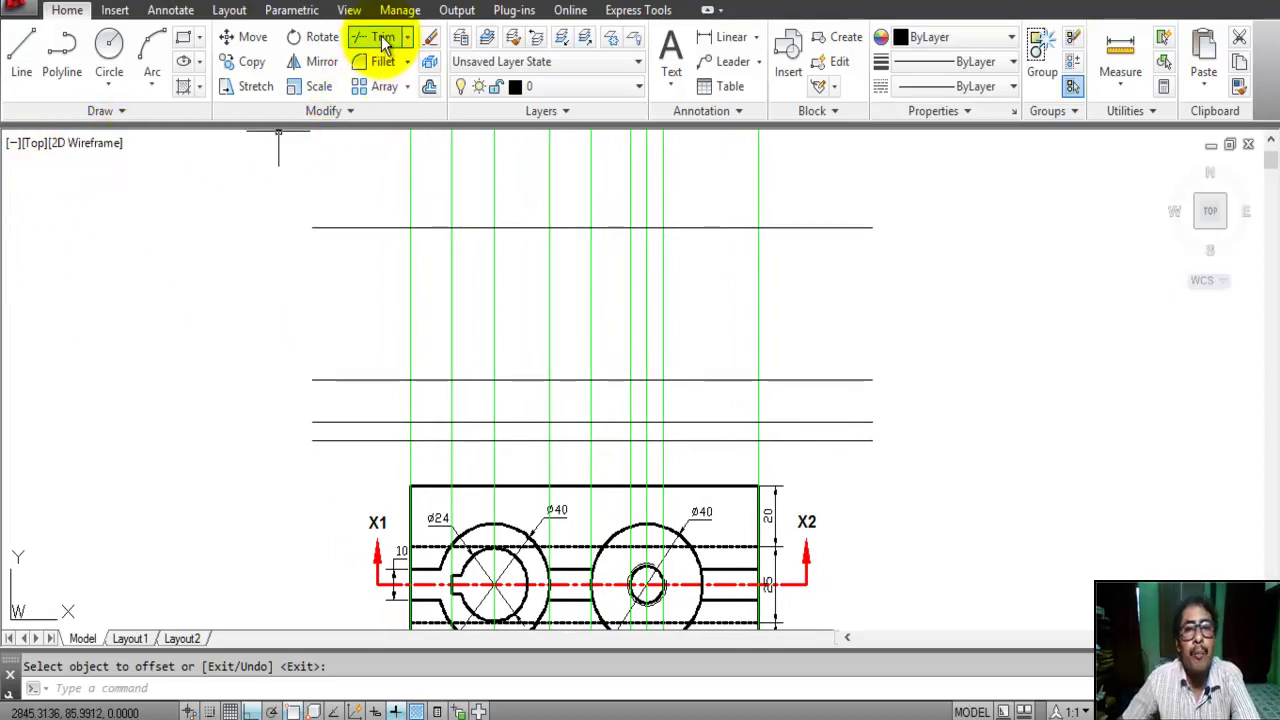
left_click(812, 467)
left_click(366, 194)
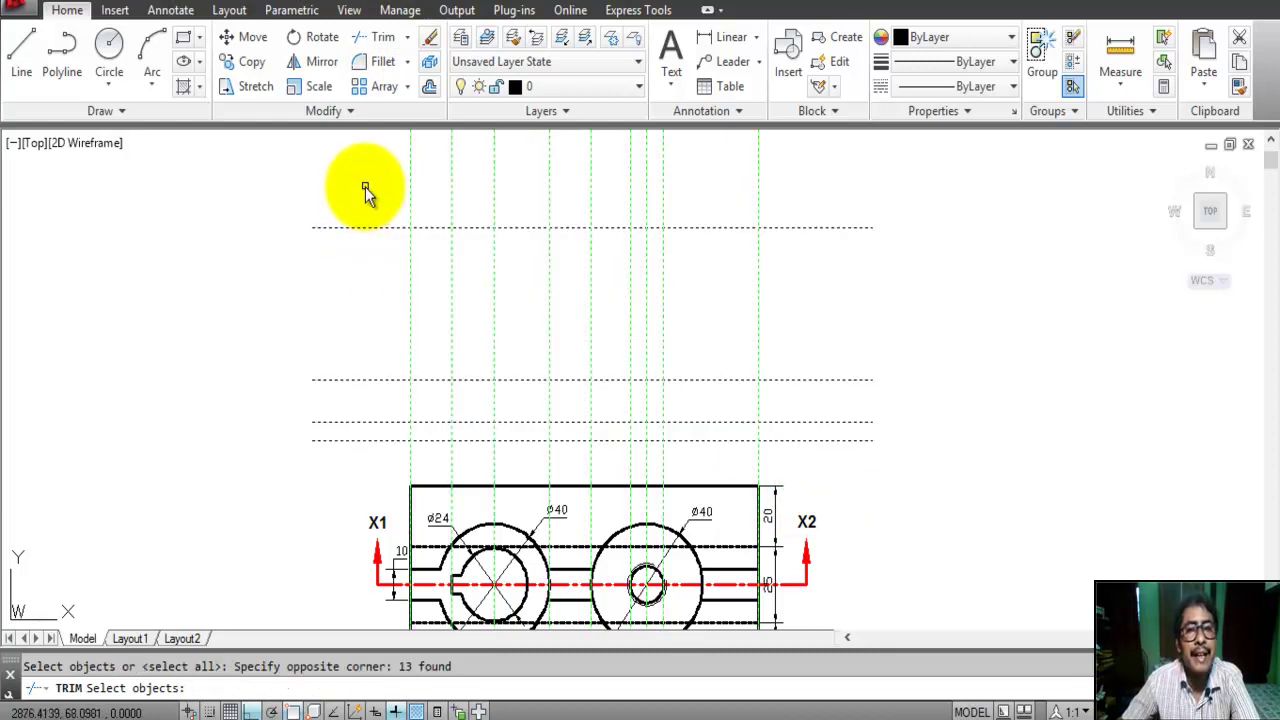
key("Return")
left_click(794, 199)
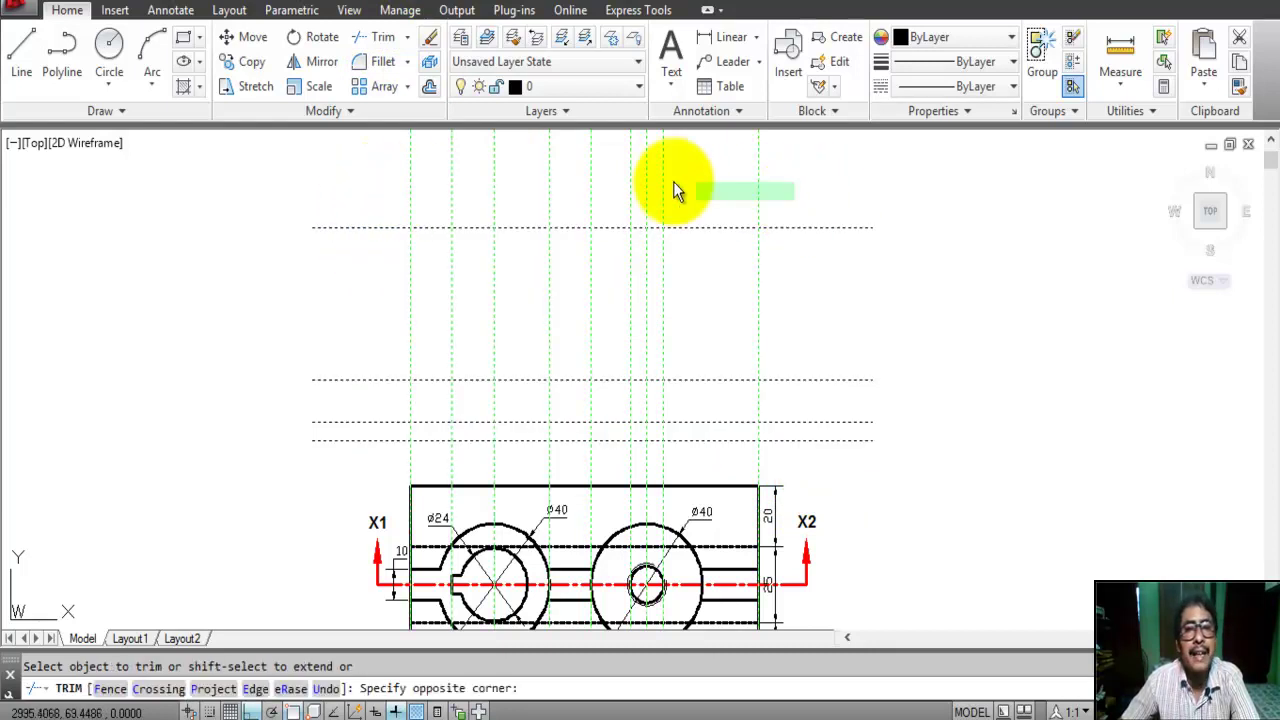
left_click(345, 192)
Trim the horizontal lines beyond both plate edges and the vertical construction lines below the base line
left_click(373, 460)
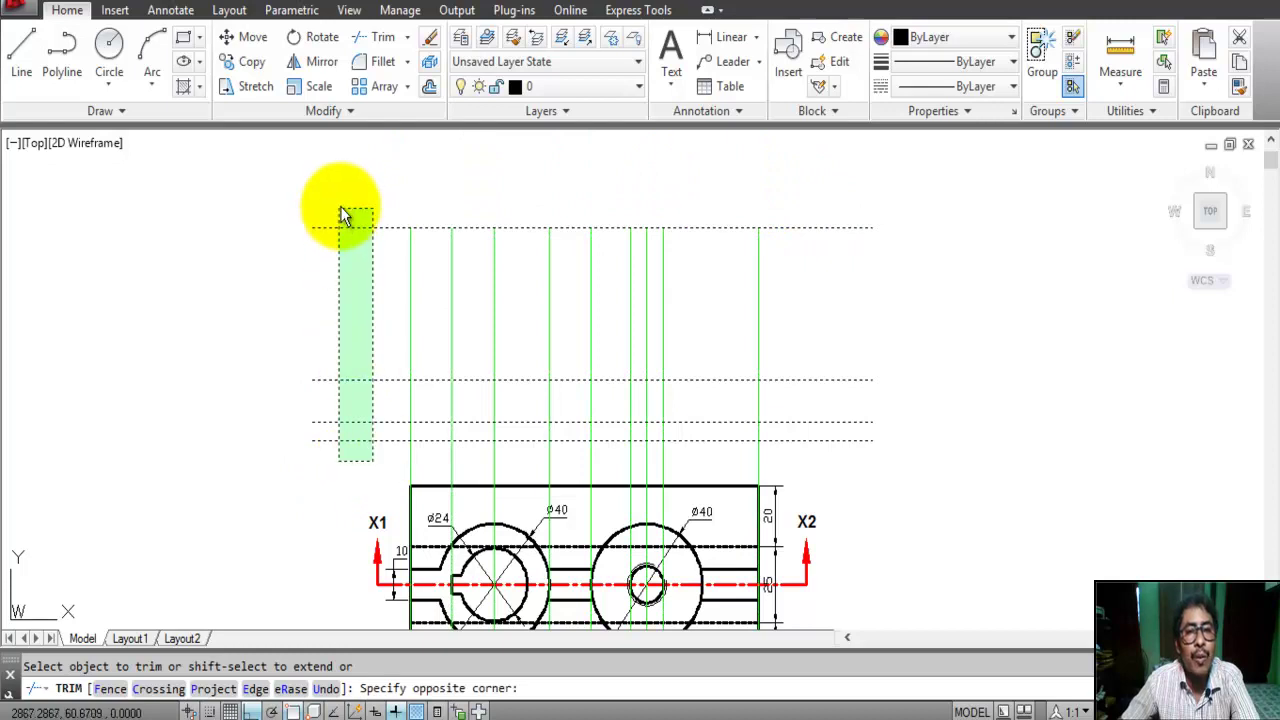
left_click(340, 215)
left_click(778, 465)
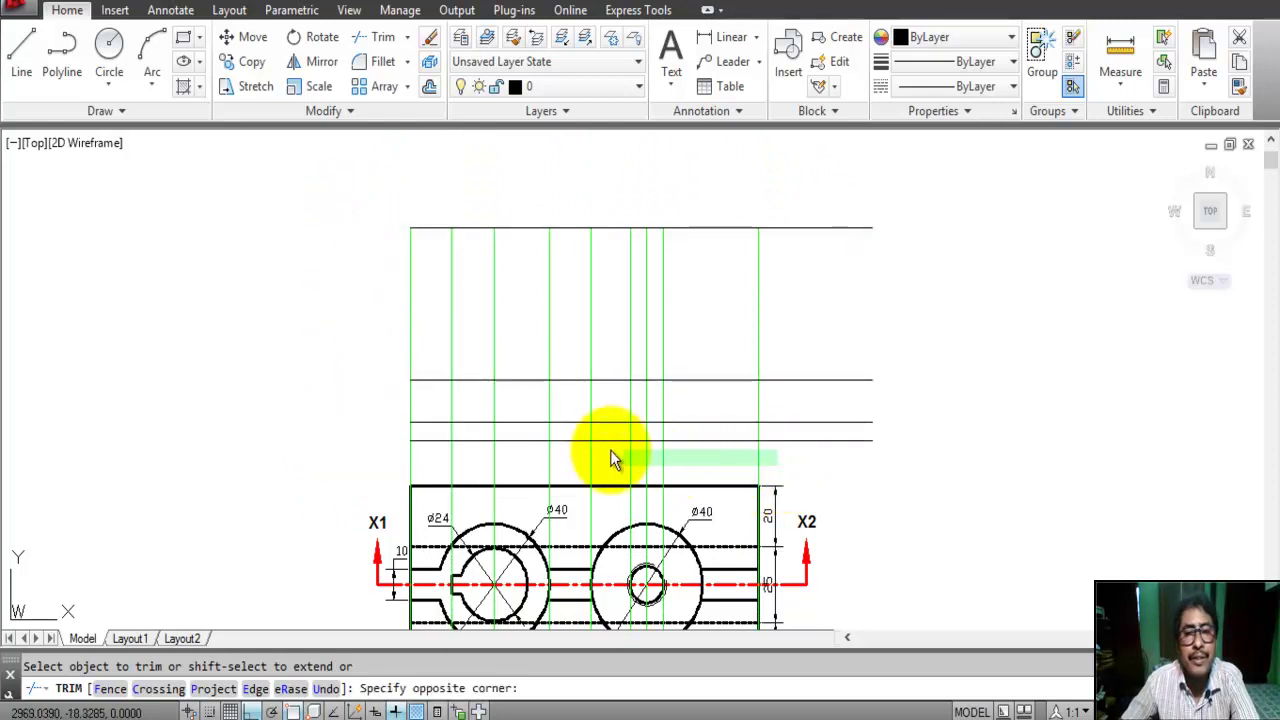
left_click(363, 452)
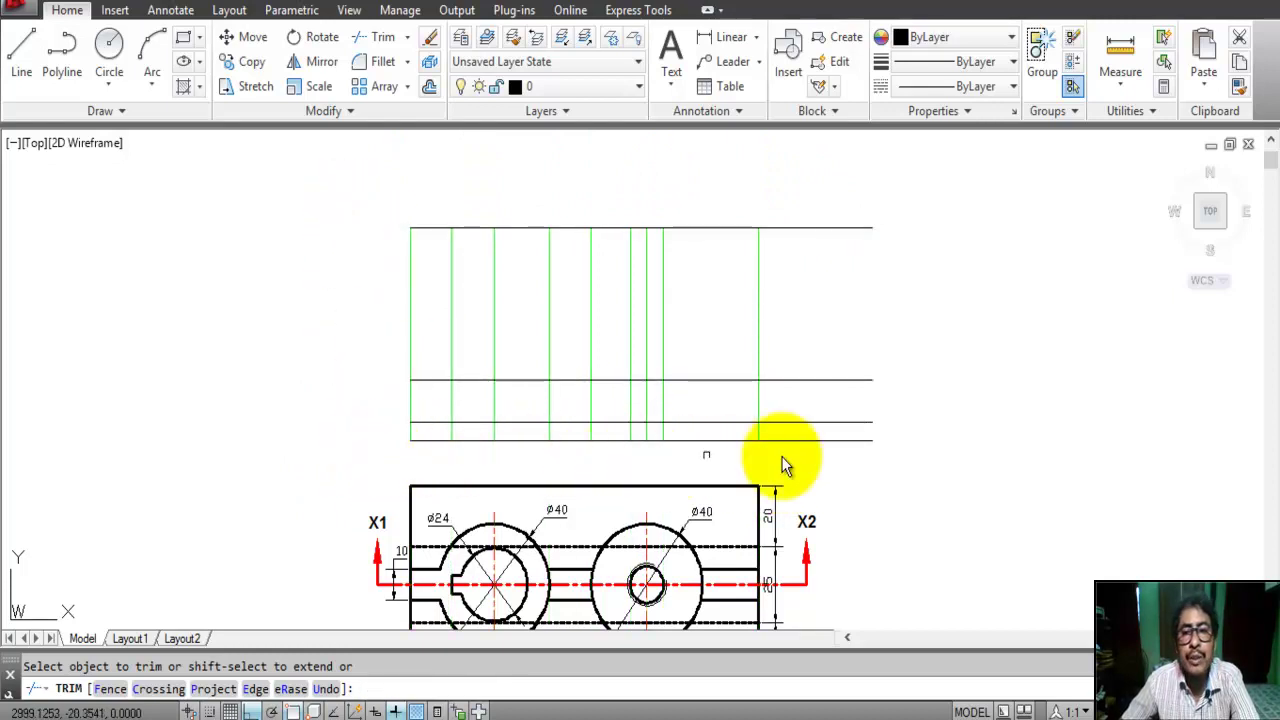
left_click(847, 463)
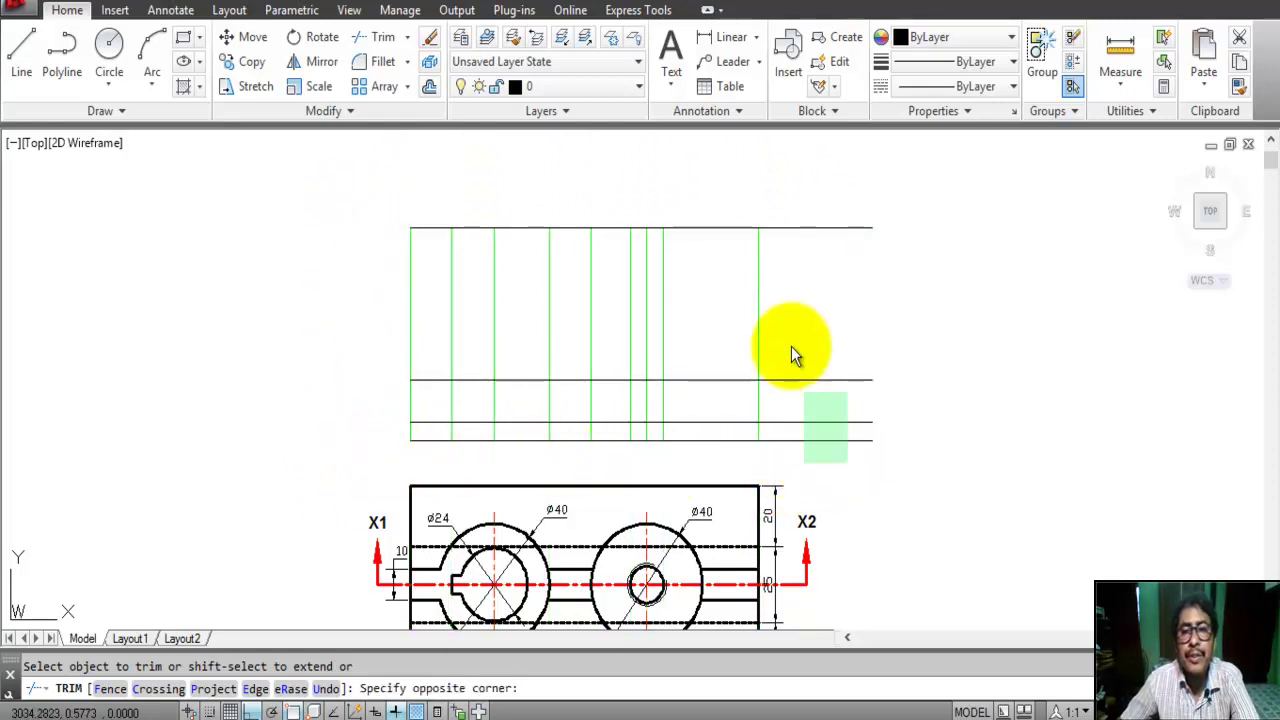
left_click(786, 196)
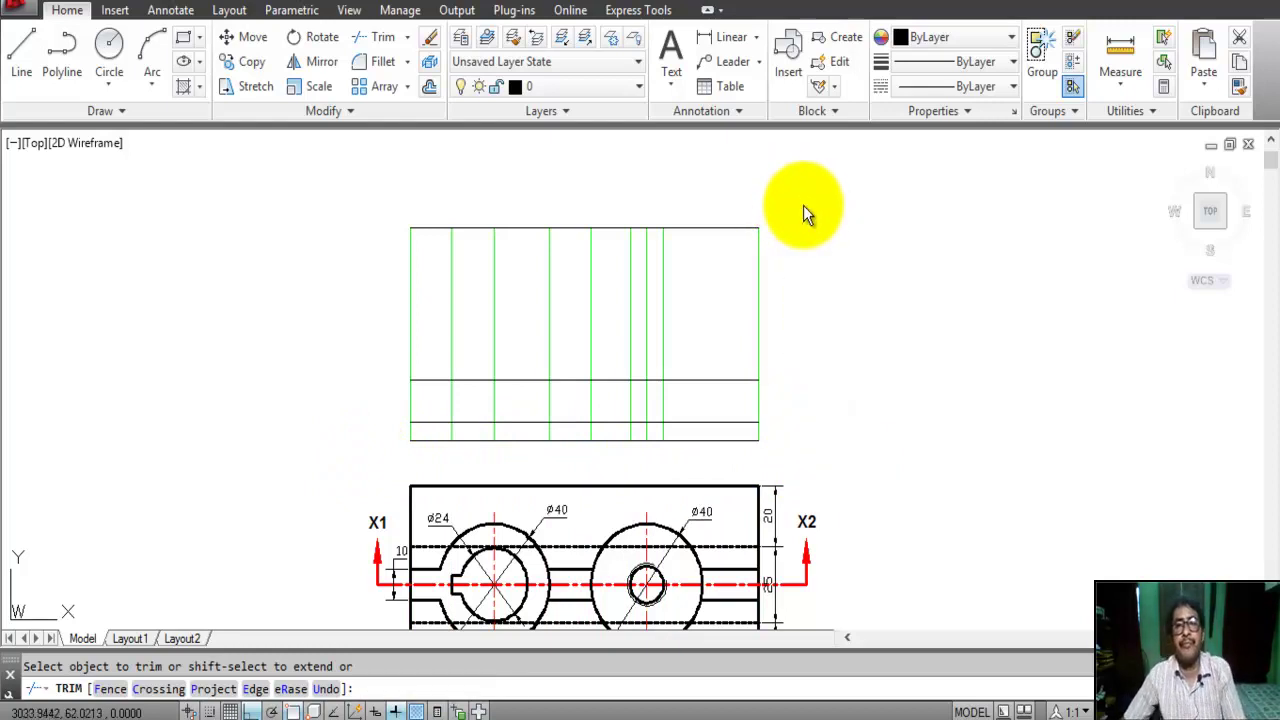
right_click(806, 212)
left_click(840, 216)
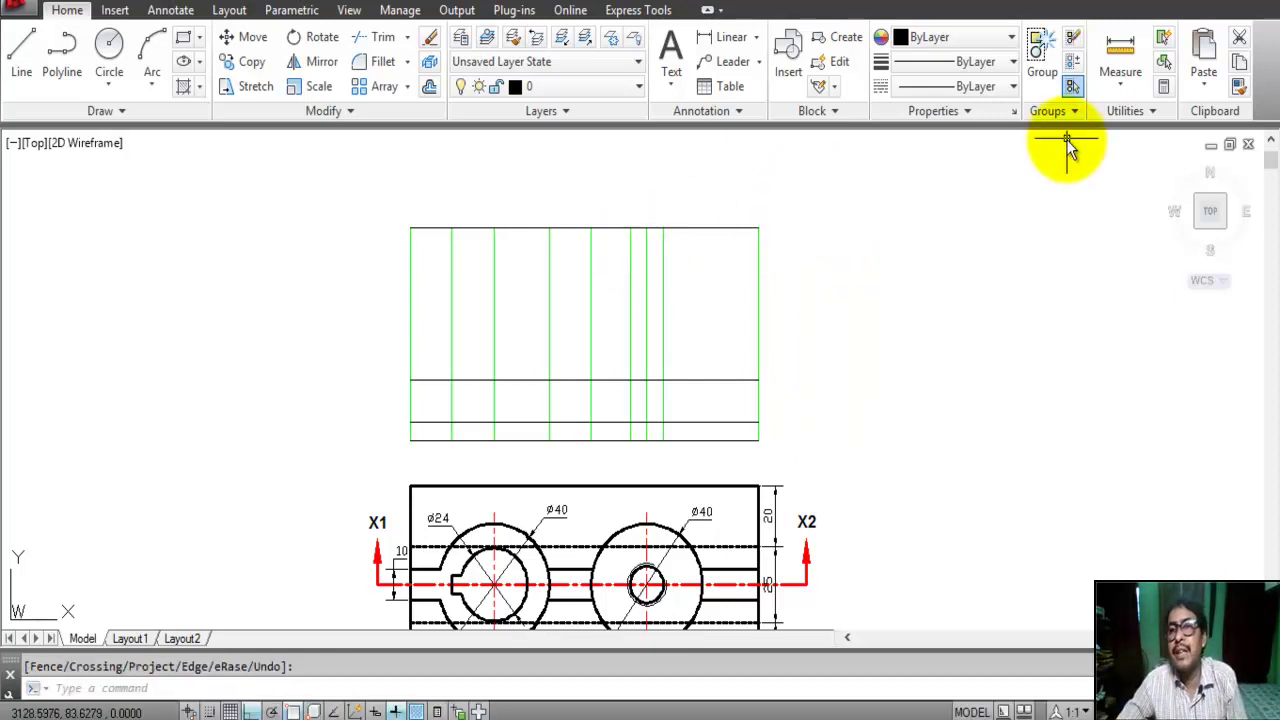
Match the properties of the uppermost horizontal line onto all the green vertical lines of the upper view
left_click(1240, 87)
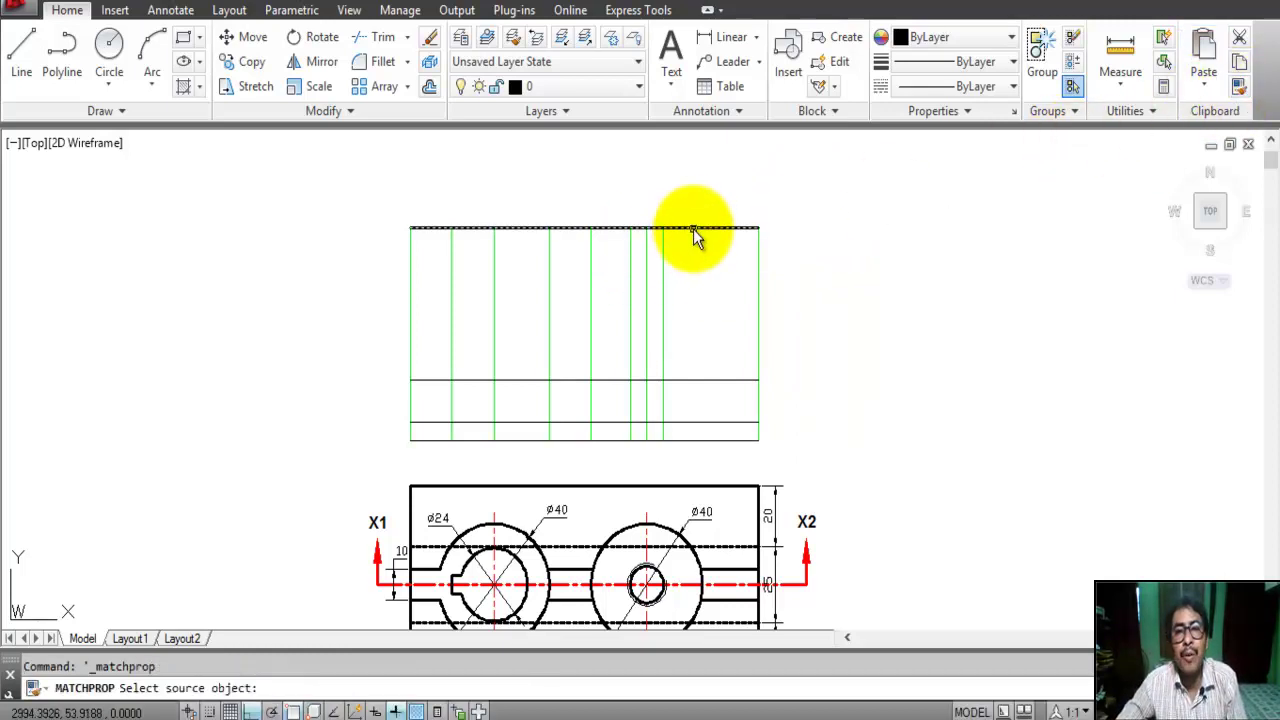
left_click(694, 229)
left_click(786, 460)
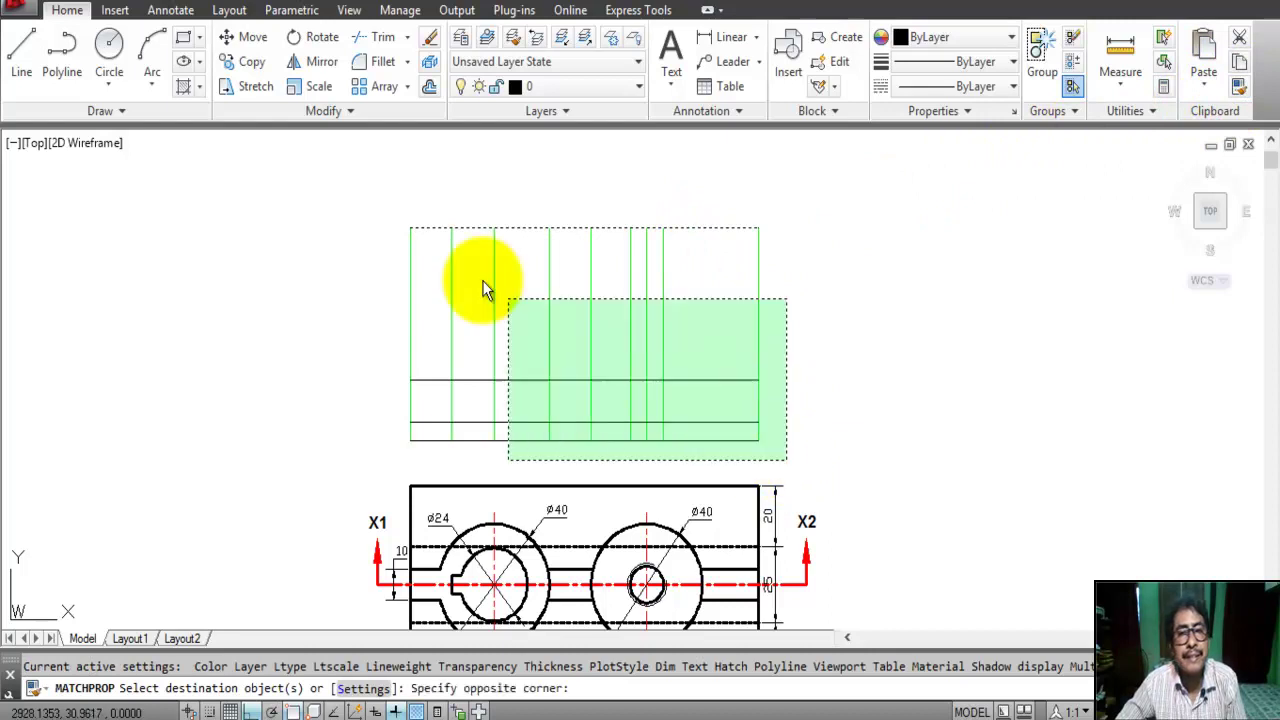
left_click(386, 216)
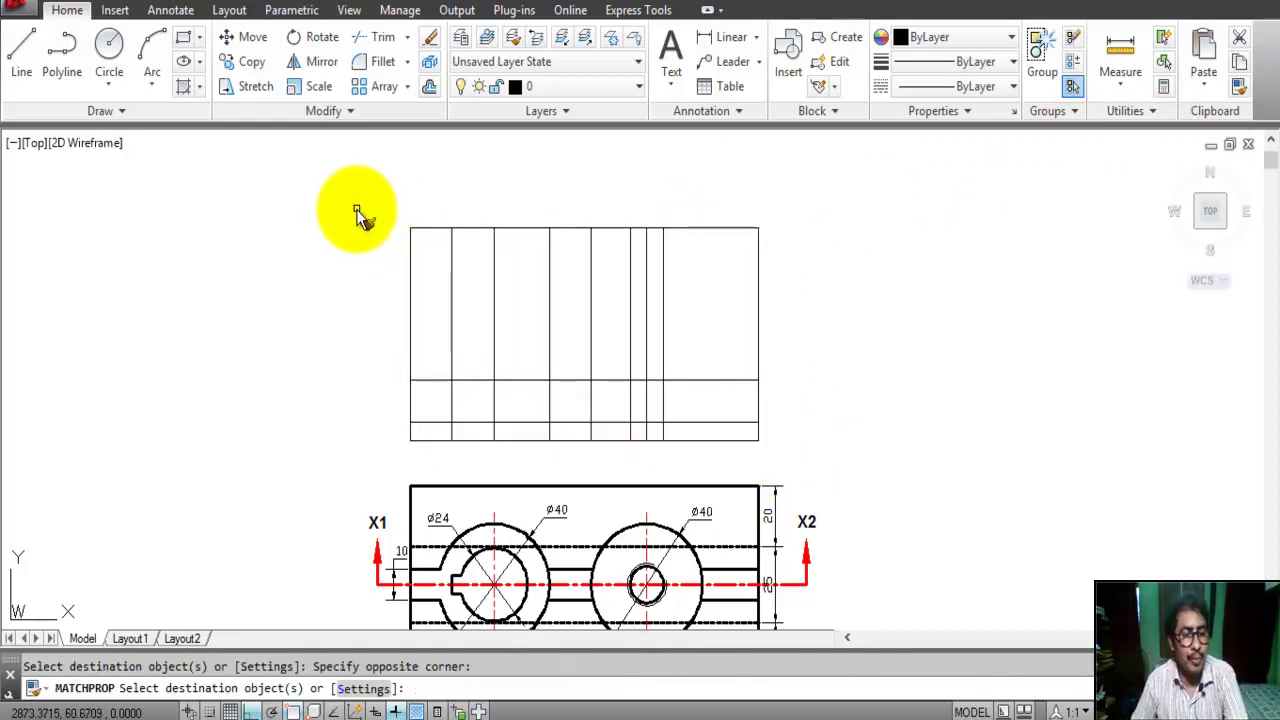
key("Escape")
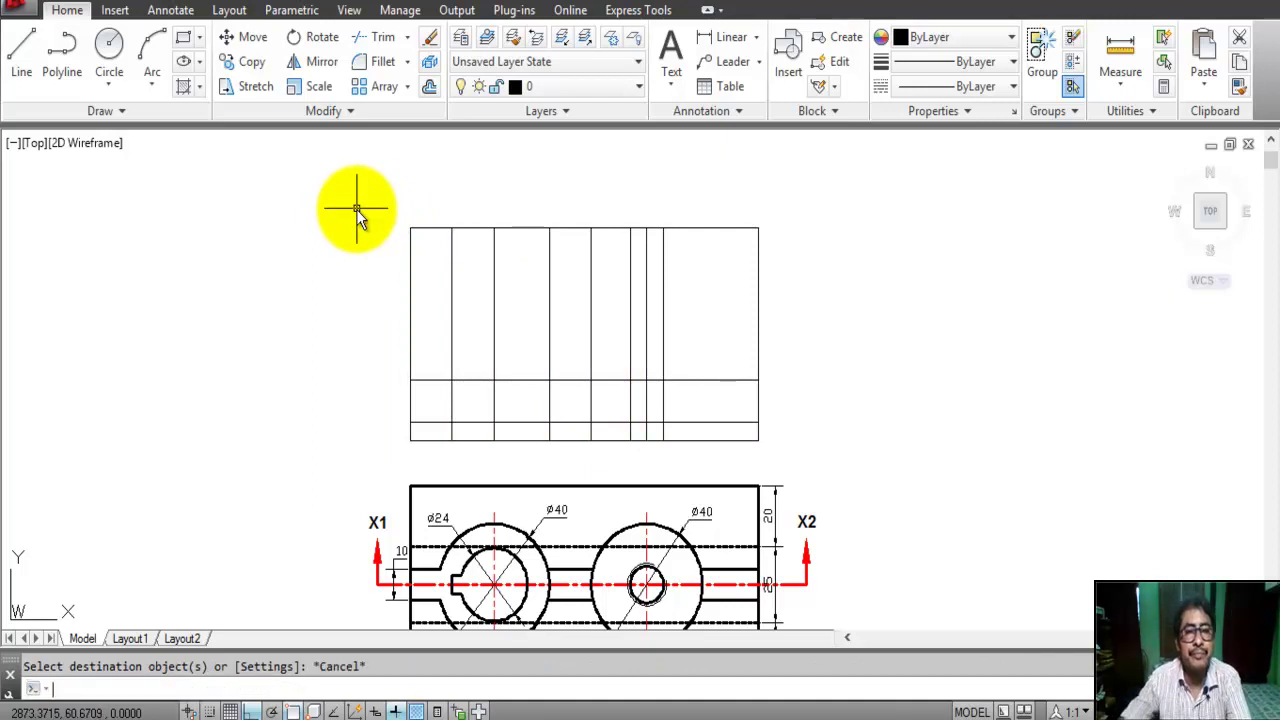
Stretch the vertical line through the keyed Ø24 hole's centre slightly past the upper view's top and base lines, with object snap off
left_click(494, 318)
left_click(494, 228)
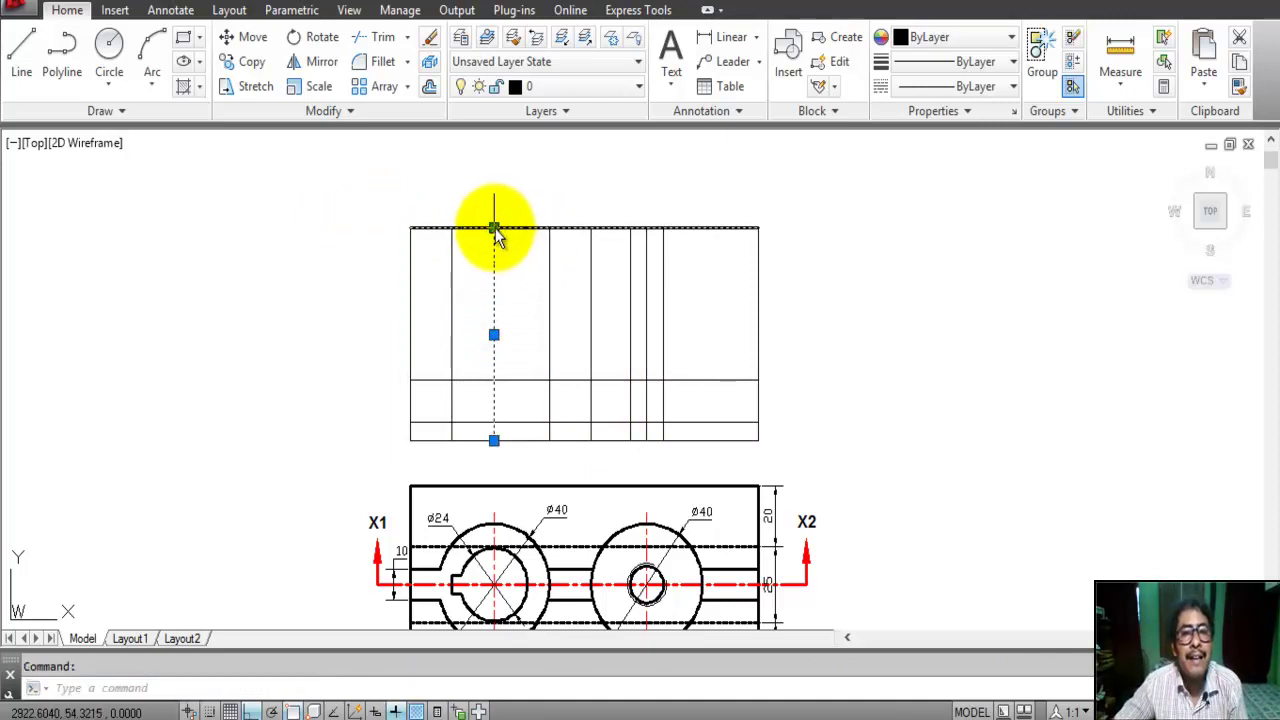
left_click(494, 196)
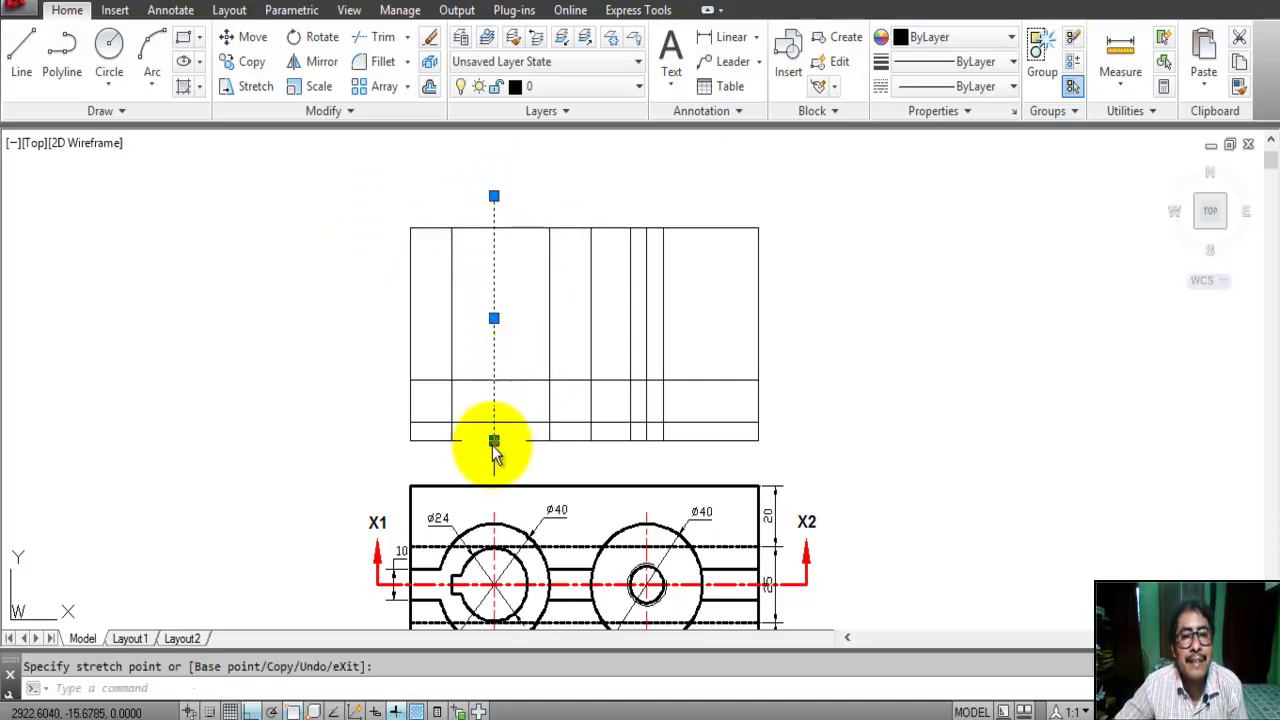
left_click(494, 441)
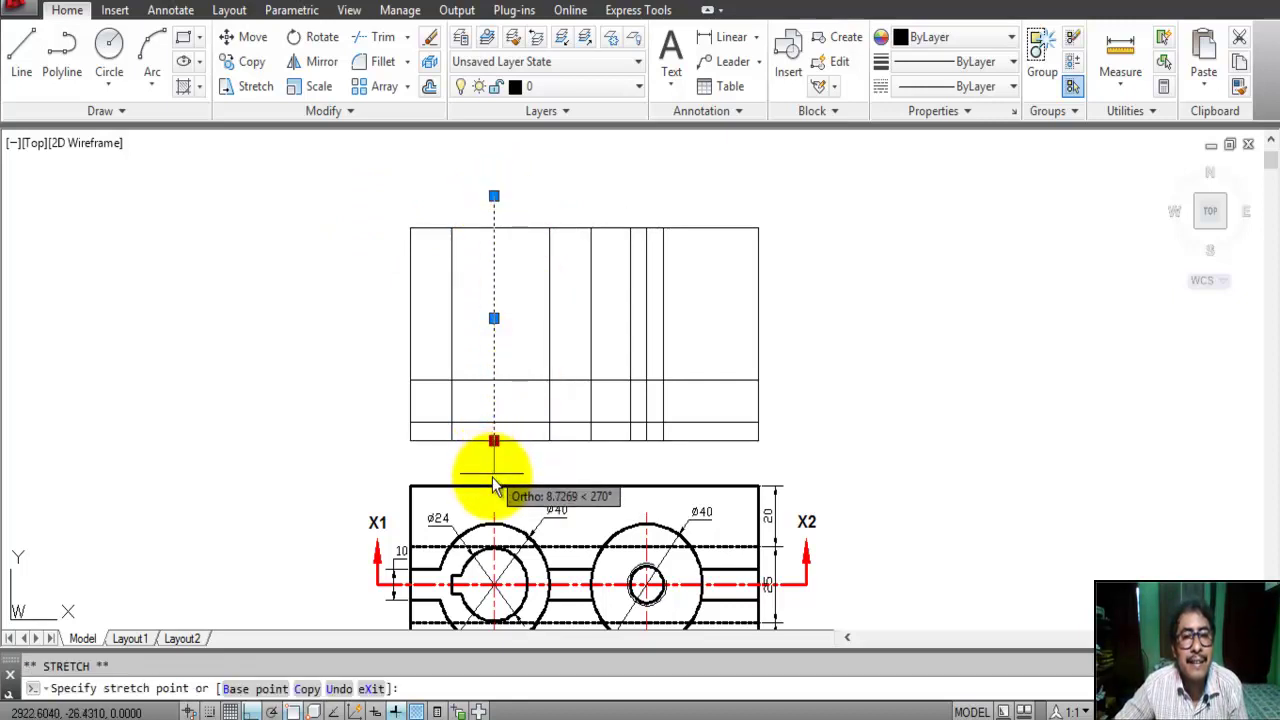
left_click(294, 711)
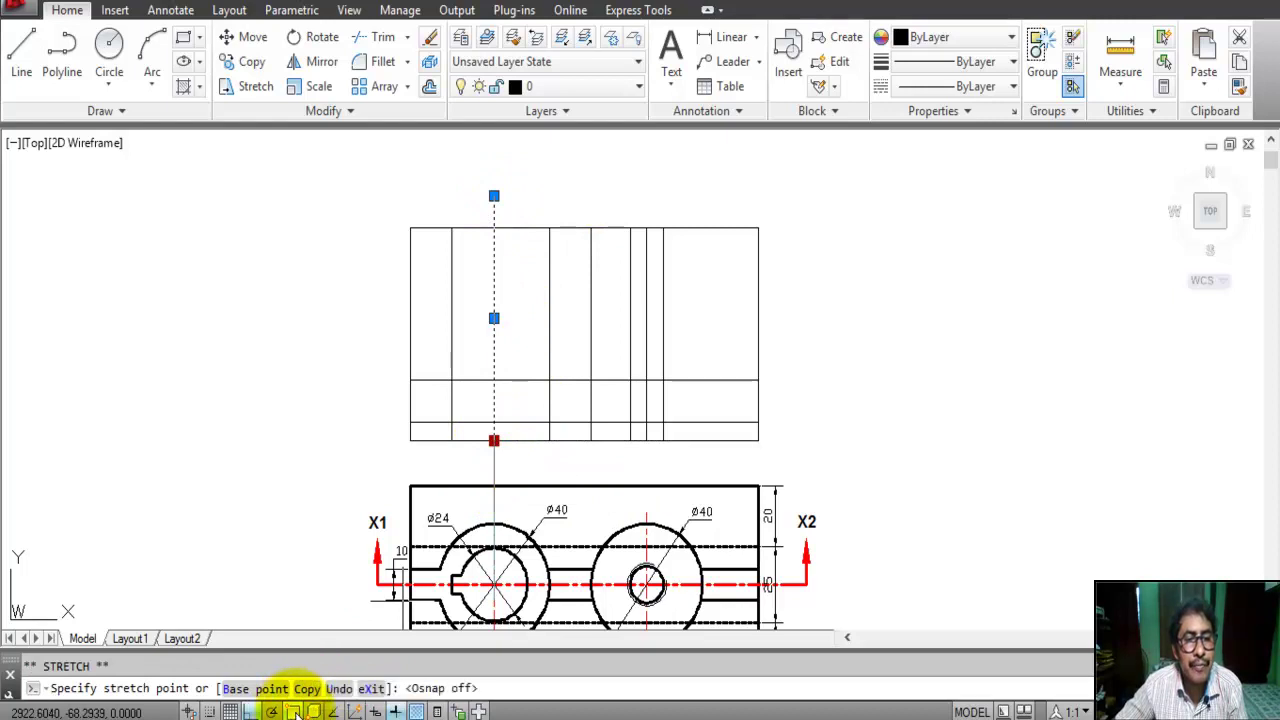
left_click(494, 473)
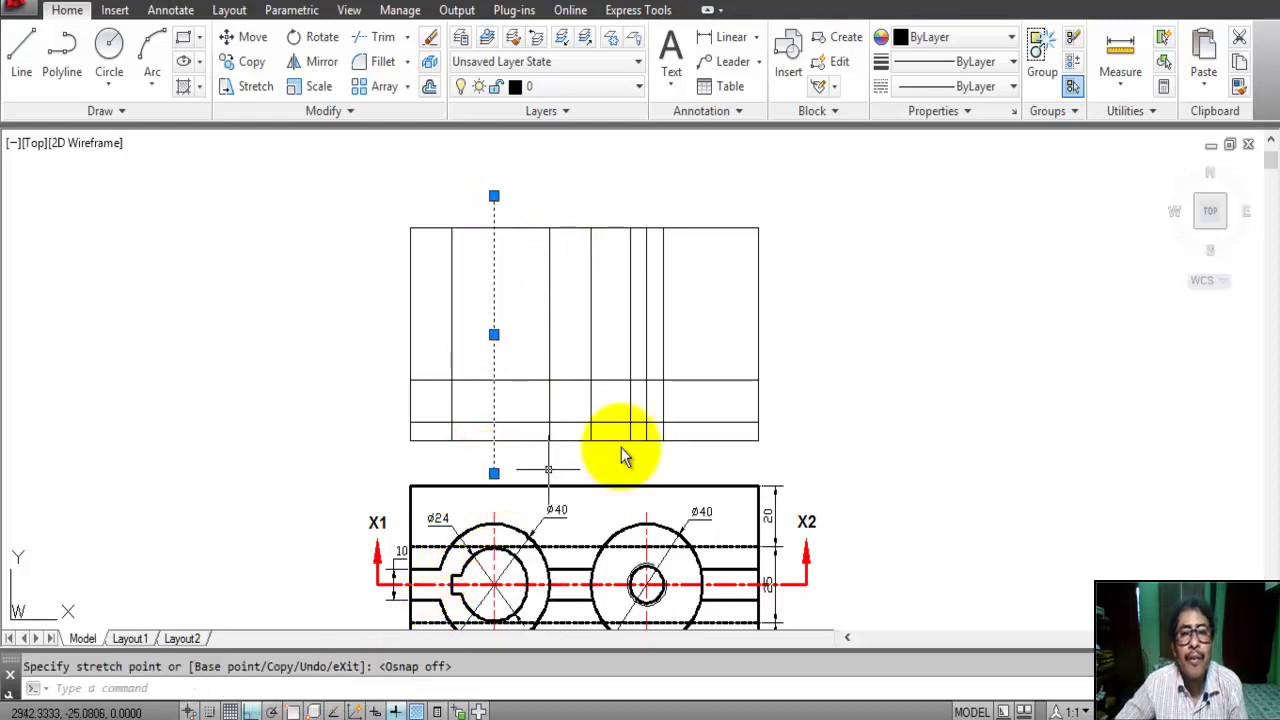
Stretch the vertical line through the small hole's centre slightly past the upper view's top and base lines
left_click(646, 360)
left_click(646, 228)
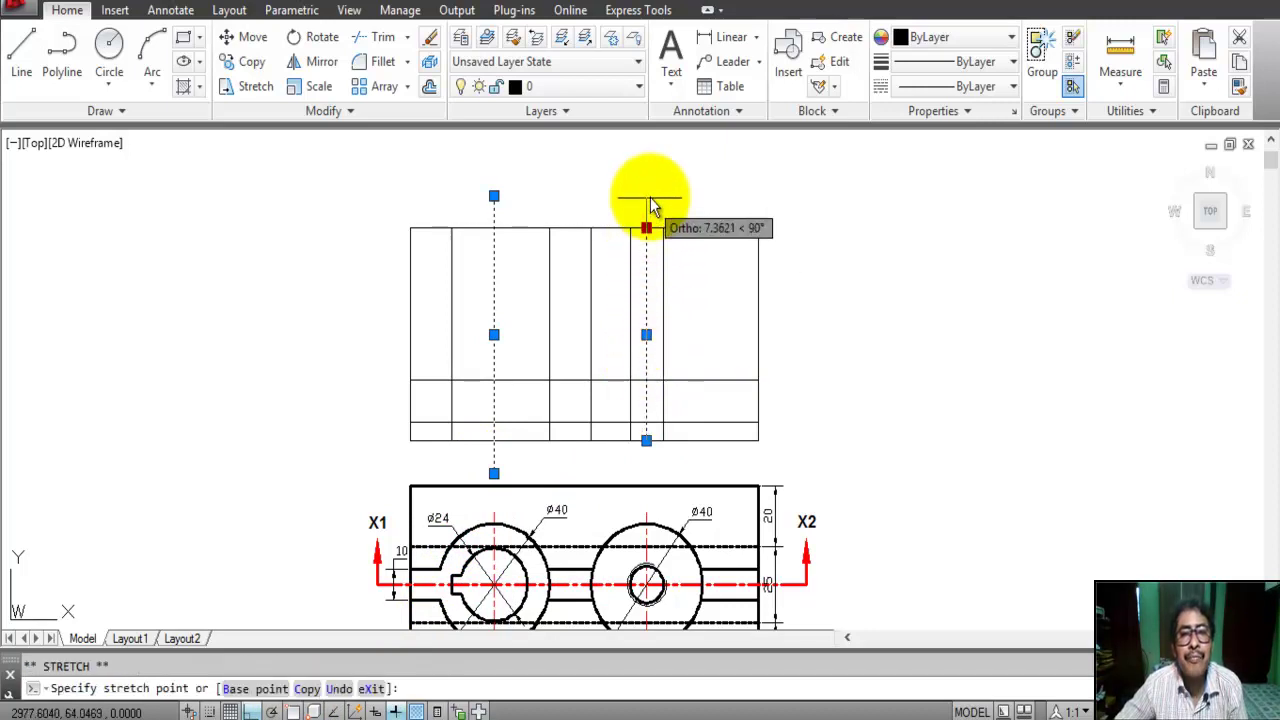
left_click(648, 191)
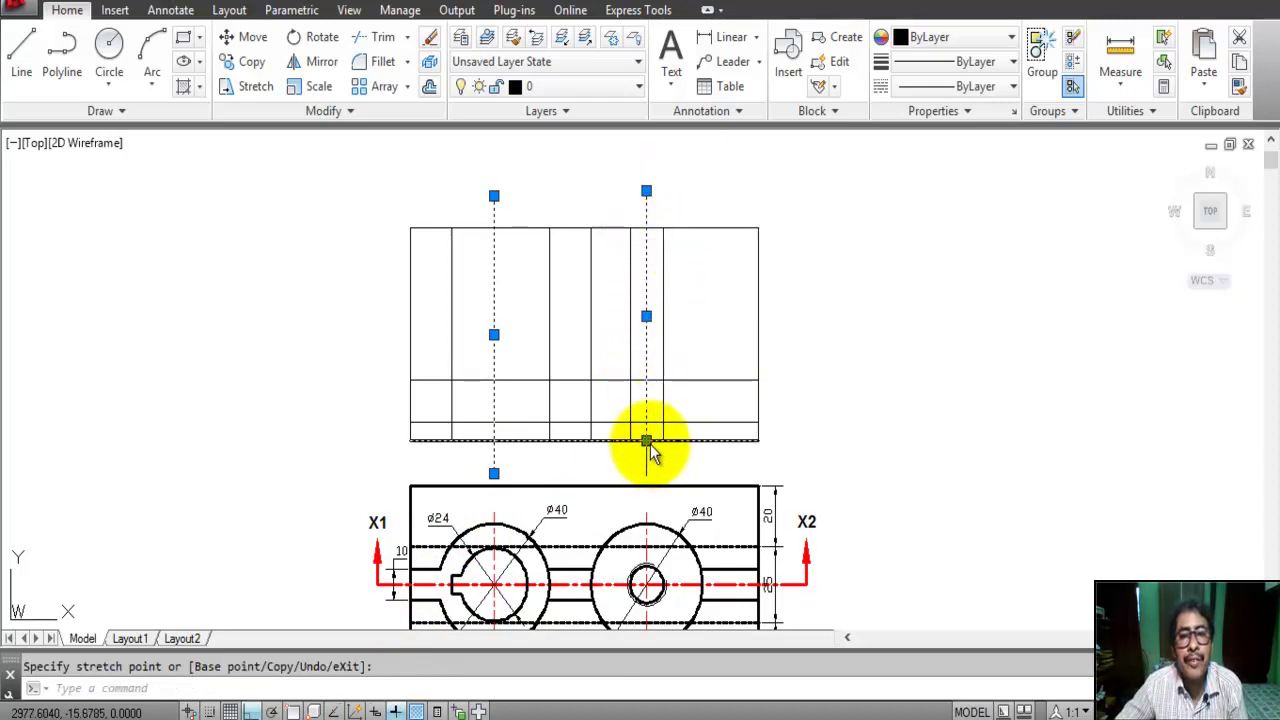
left_click(646, 440)
left_click(646, 469)
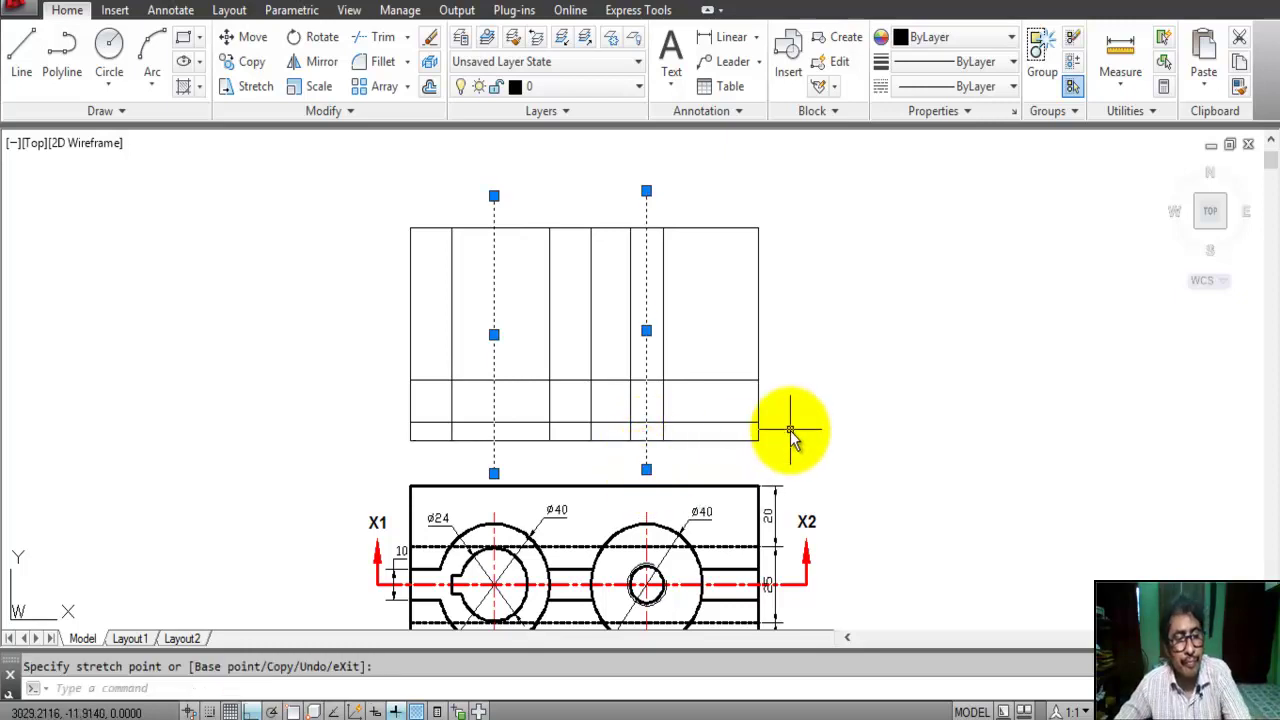
key("Escape")
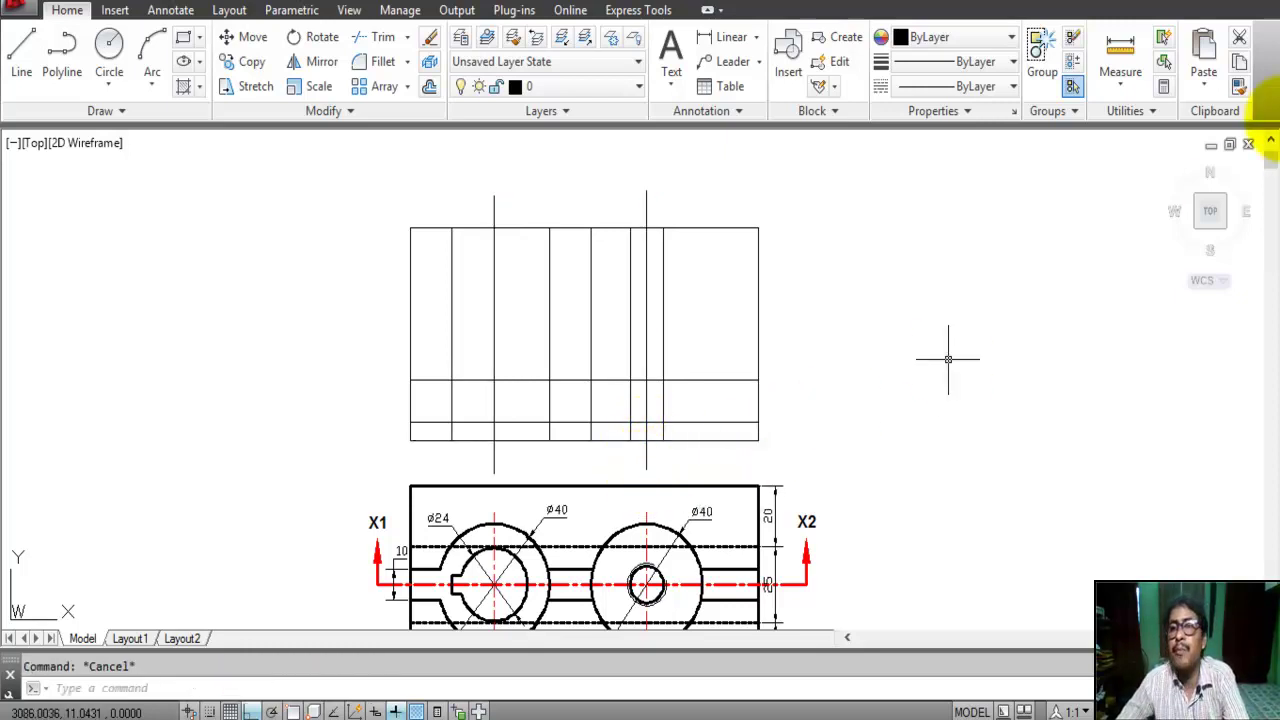
Match the properties of the top view's red centre line onto the two extended vertical lines of the upper view
left_click(1240, 90)
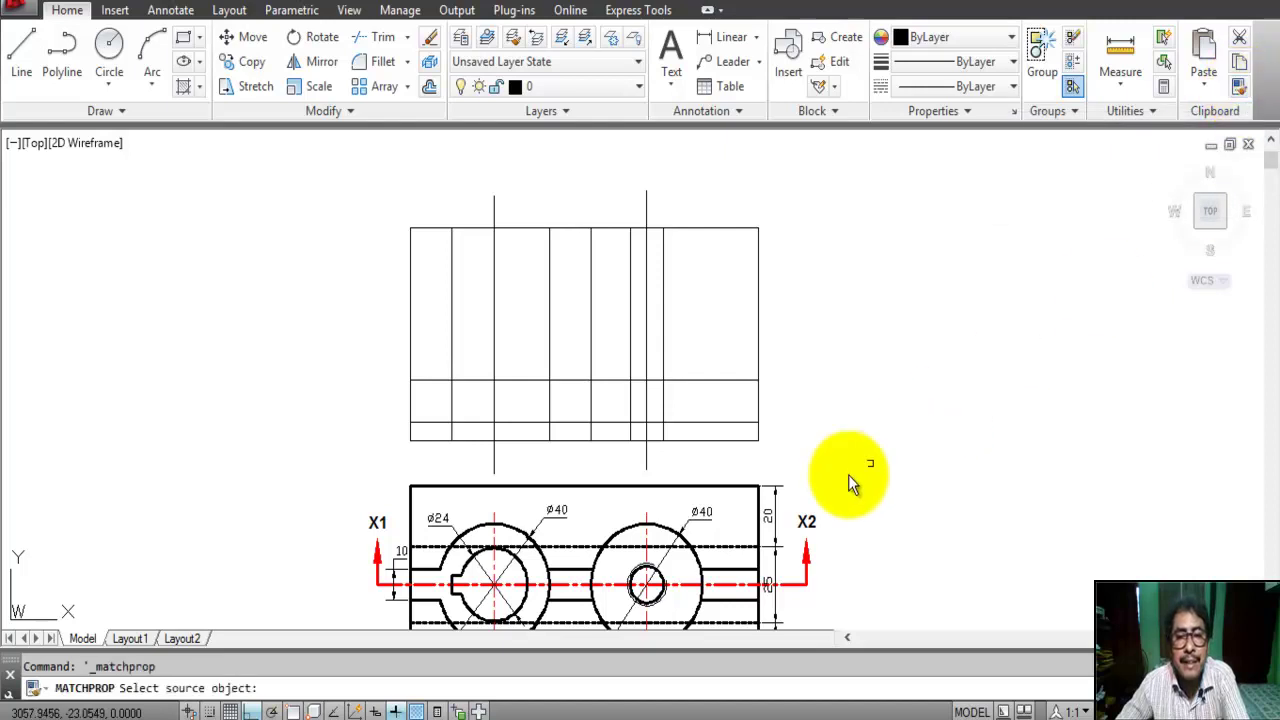
left_click(648, 541)
left_click(647, 251)
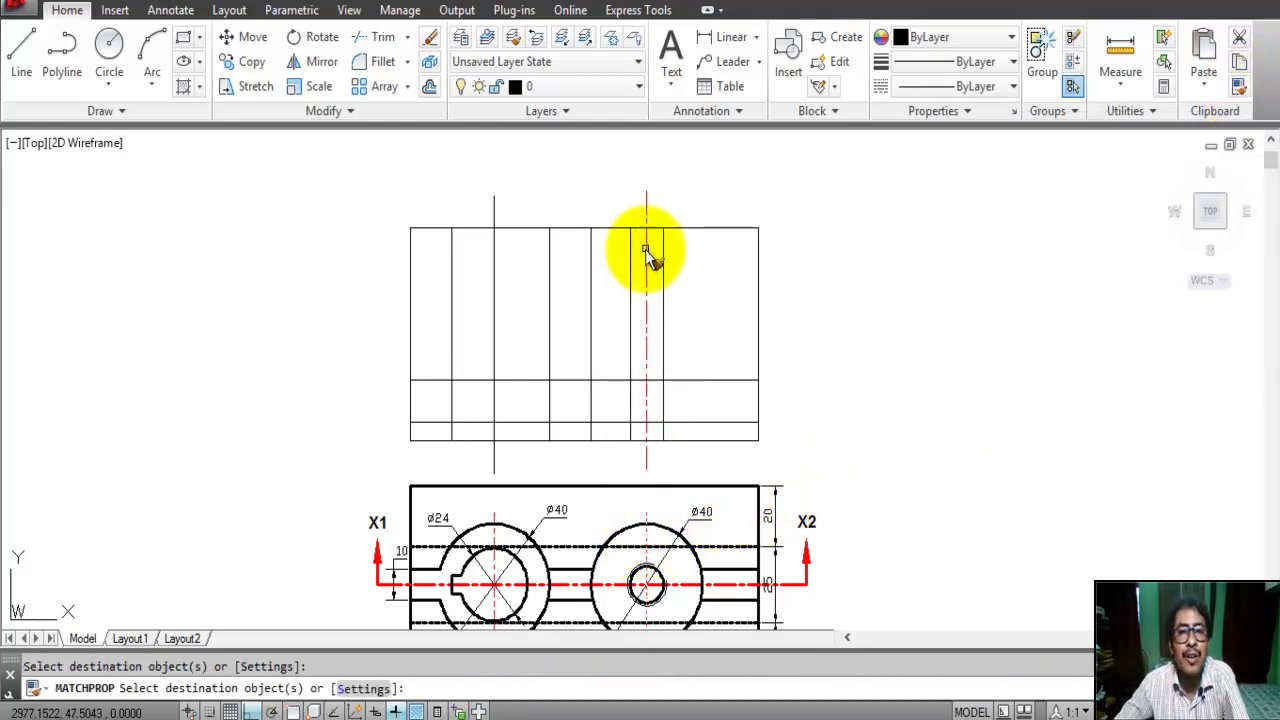
left_click(495, 307)
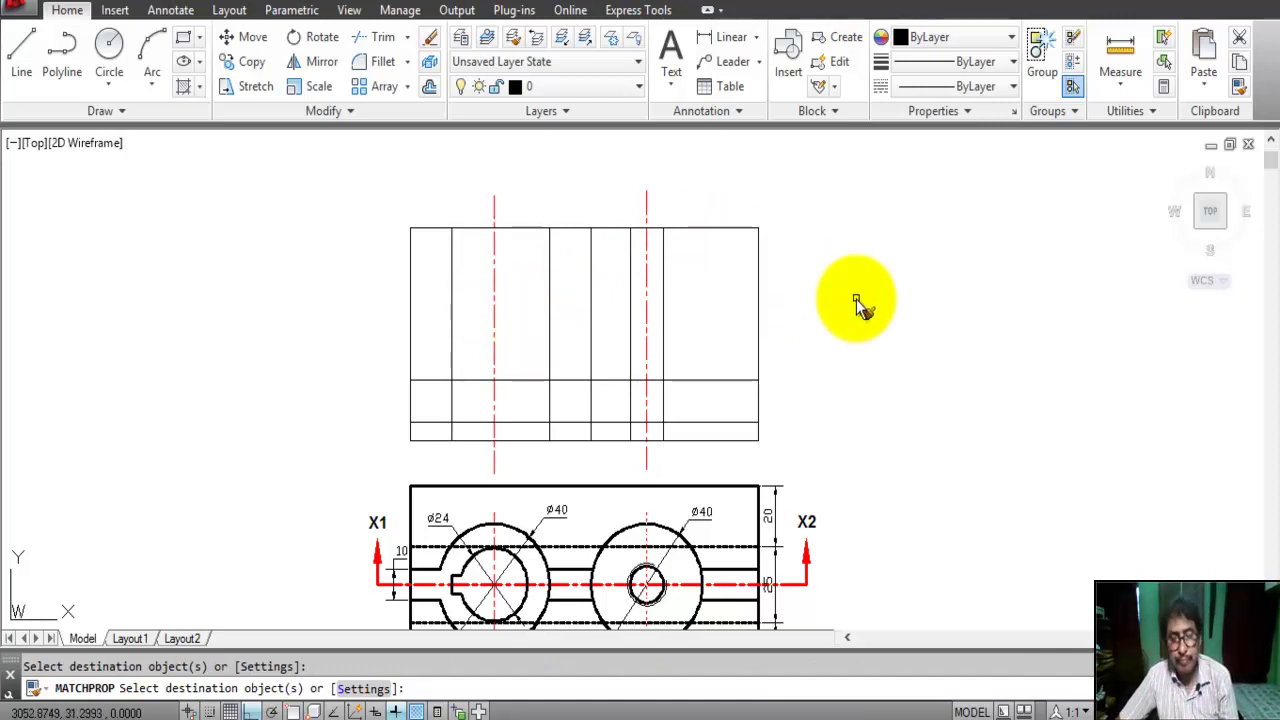
right_click(828, 287)
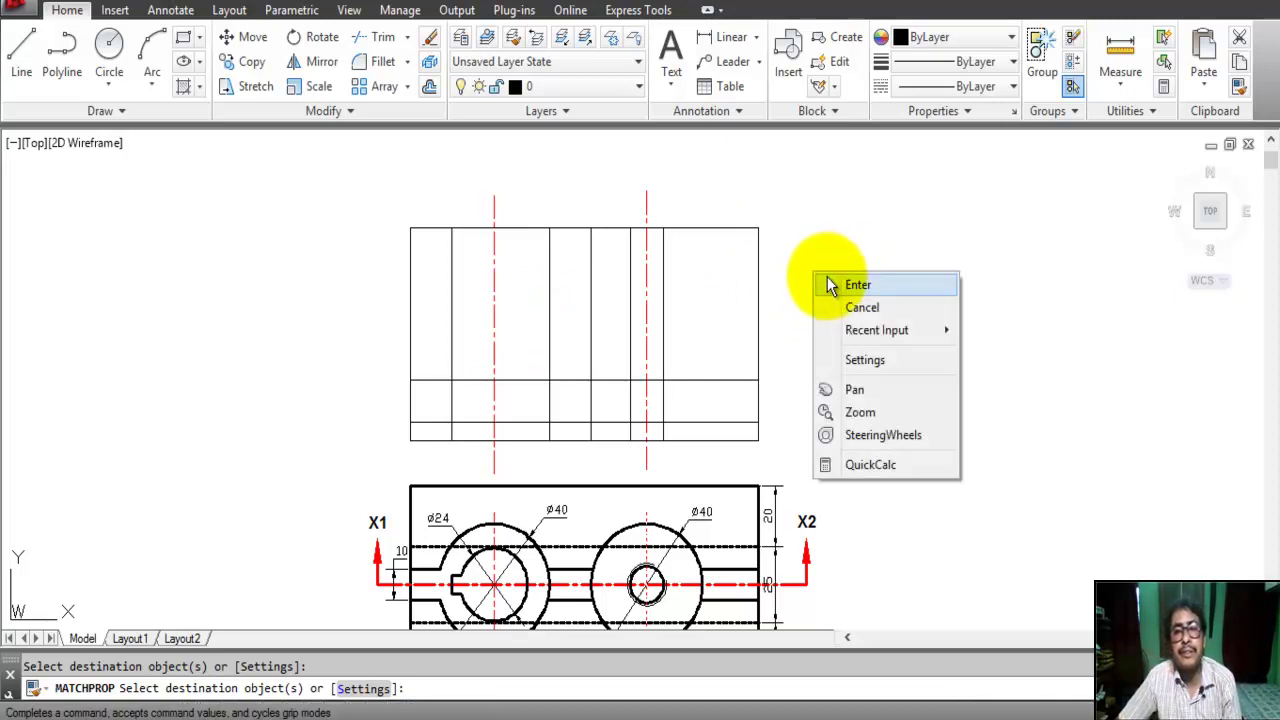
left_click(832, 286)
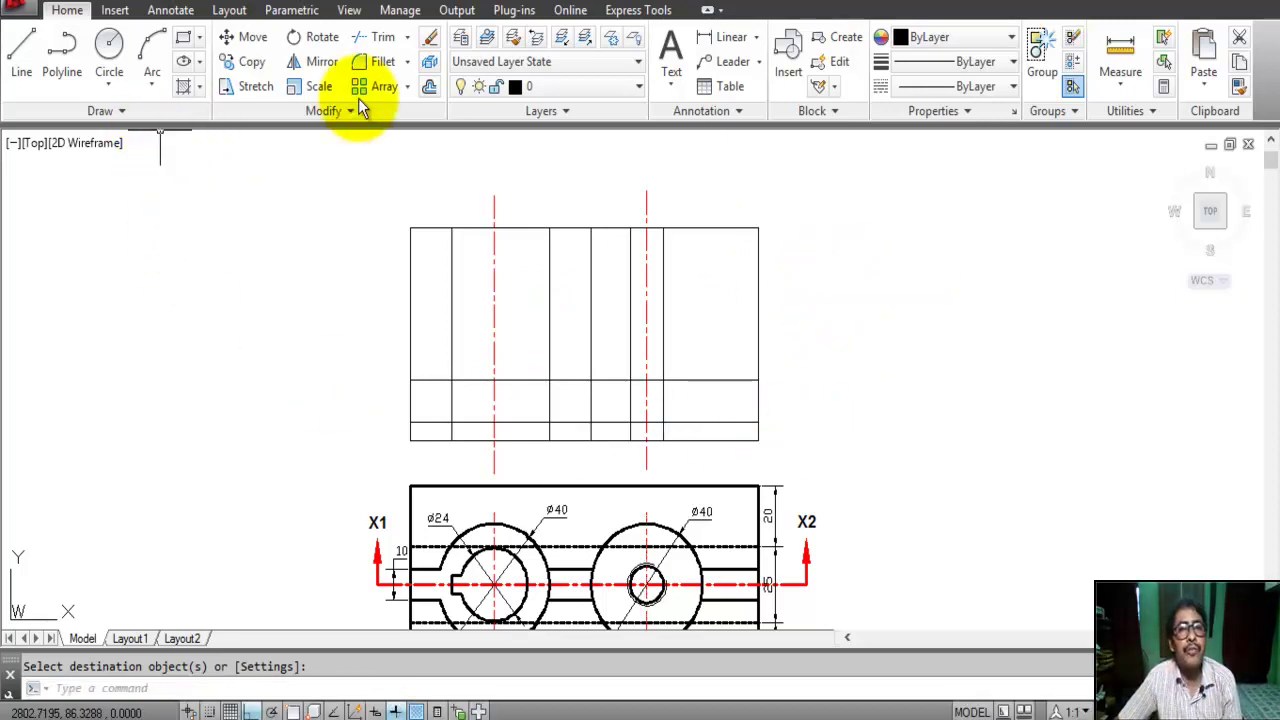
Trim the right plate edge above the third horizontal line and the uppermost line beyond the small hole's right side, using all lines as cutting edges
left_click(383, 37)
left_click(786, 471)
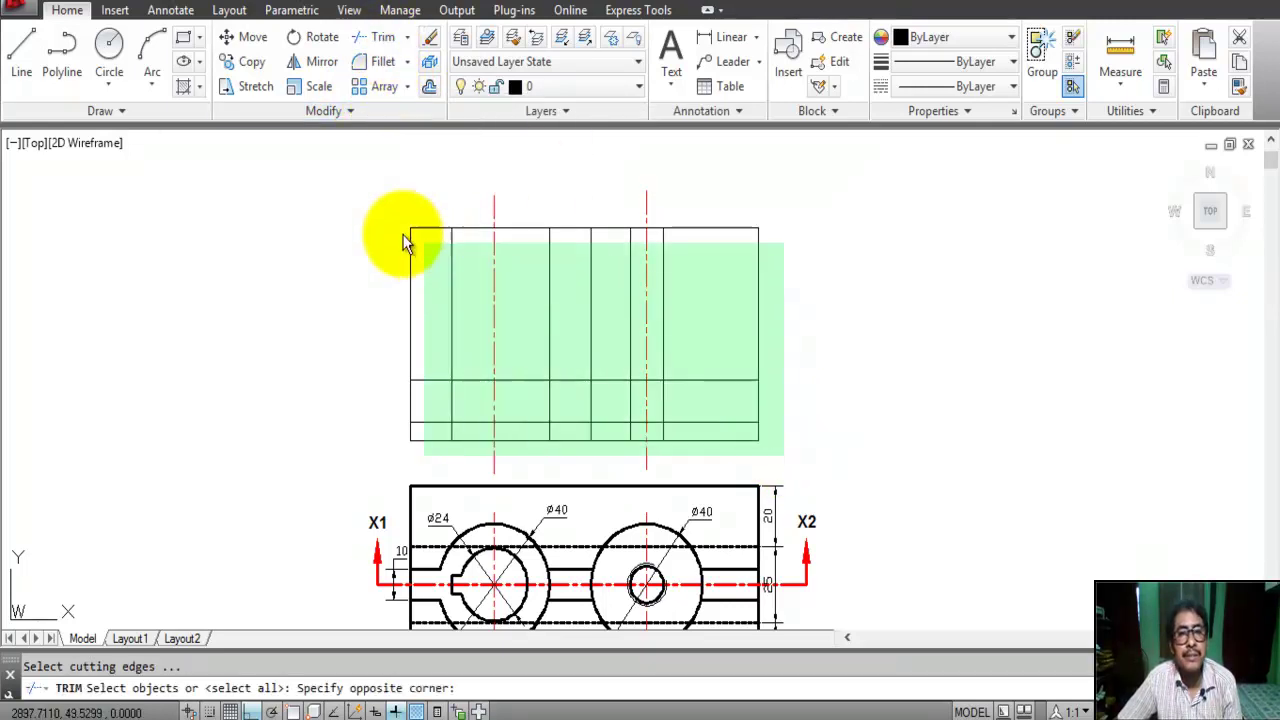
left_click(338, 188)
key("Return")
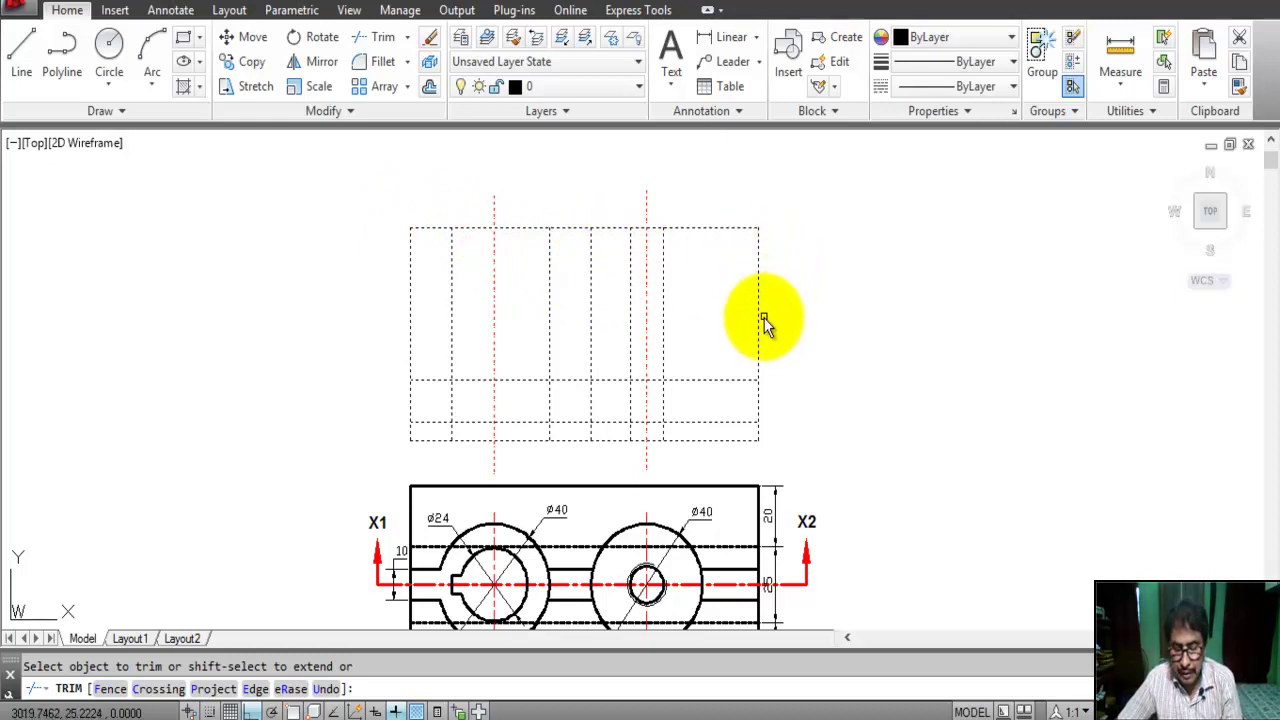
left_click(731, 229)
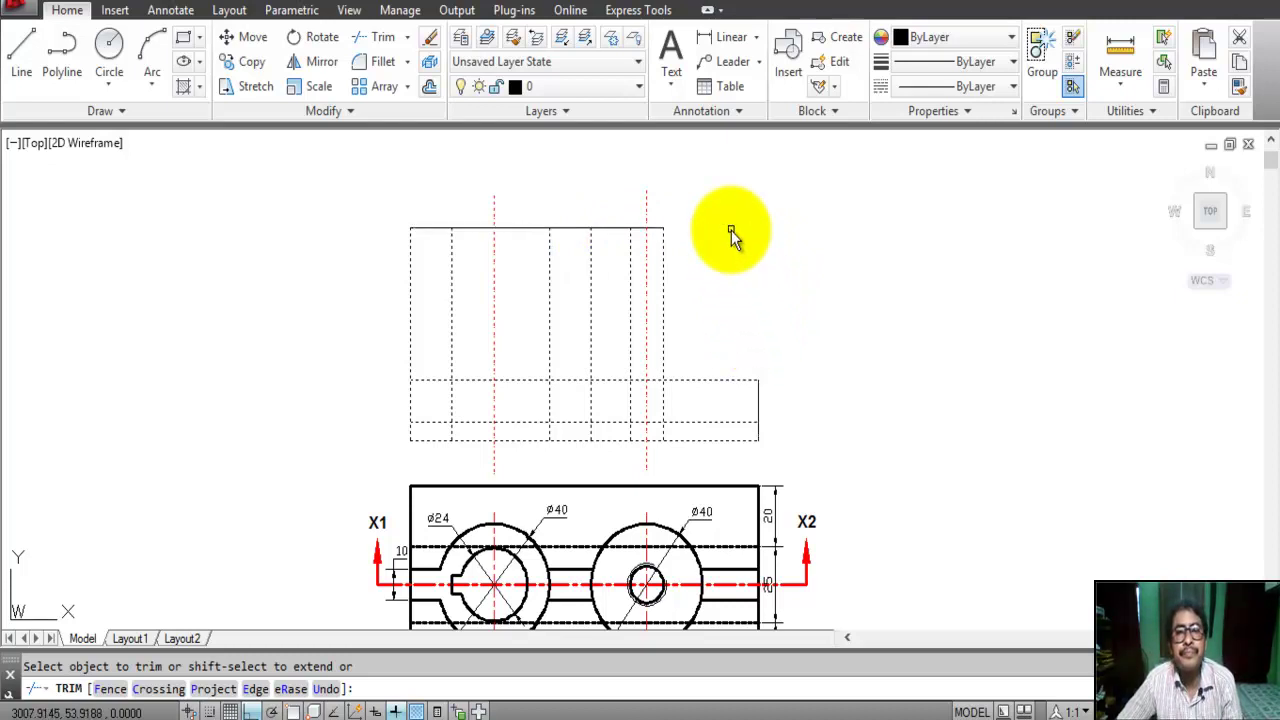
right_click(730, 212)
left_click(750, 223)
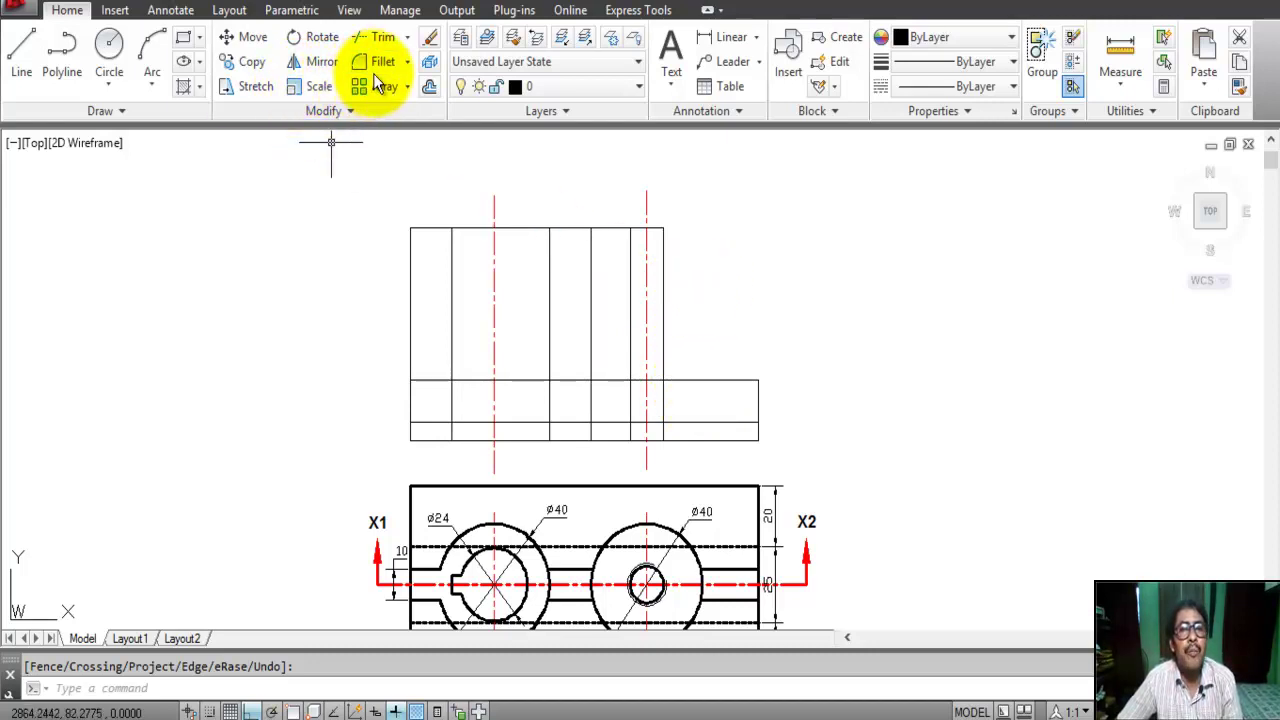
Offset the horizontal line third in height above the base upward by 25
left_click(429, 86)
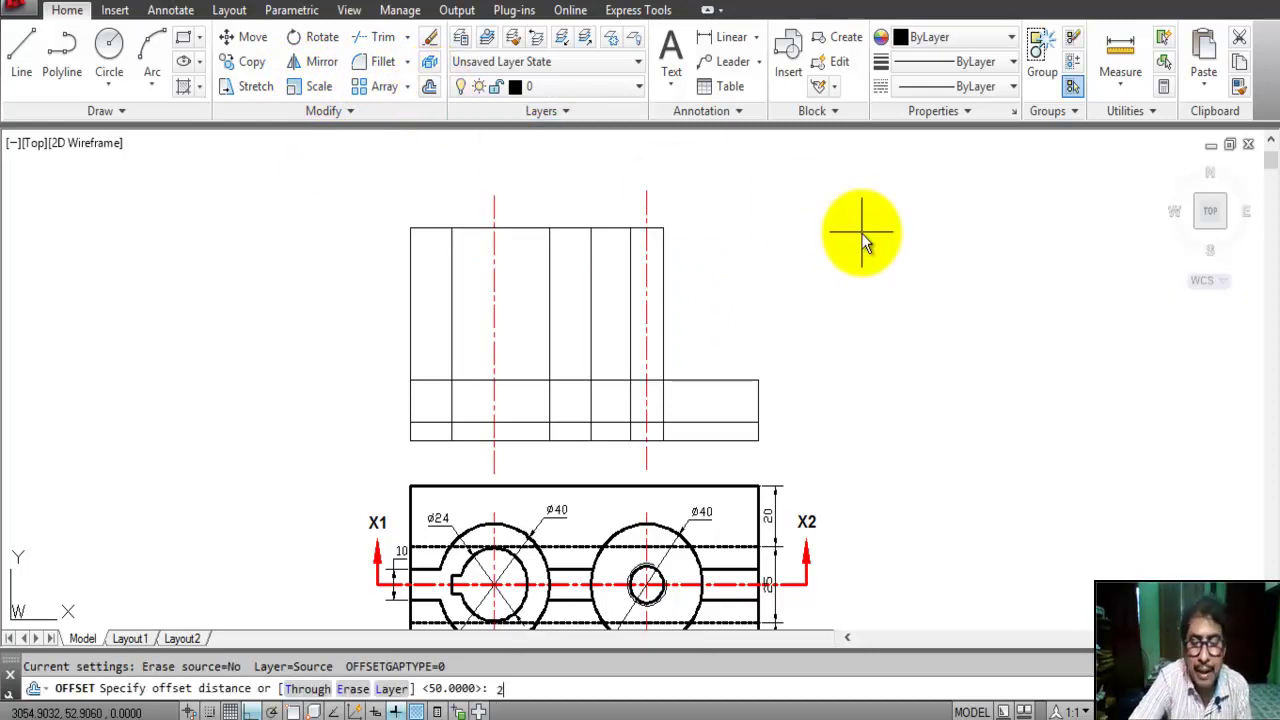
type("25")
key("Return")
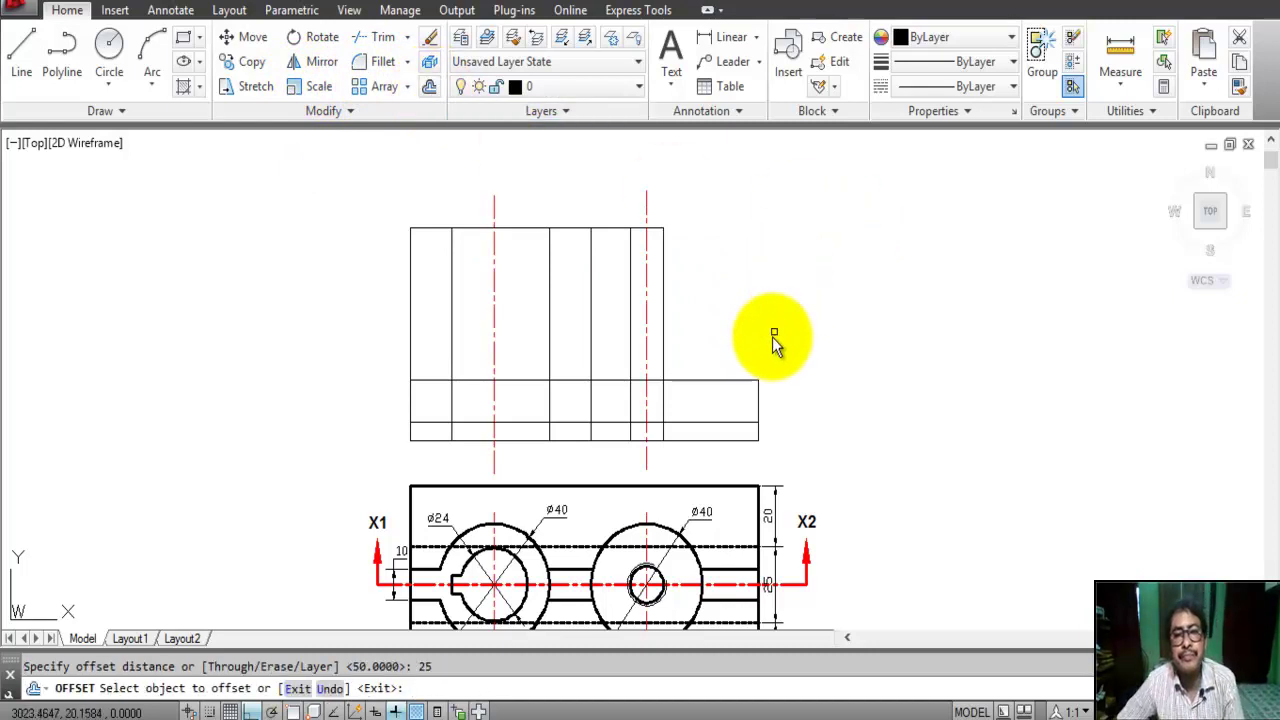
left_click(705, 380)
left_click(729, 337)
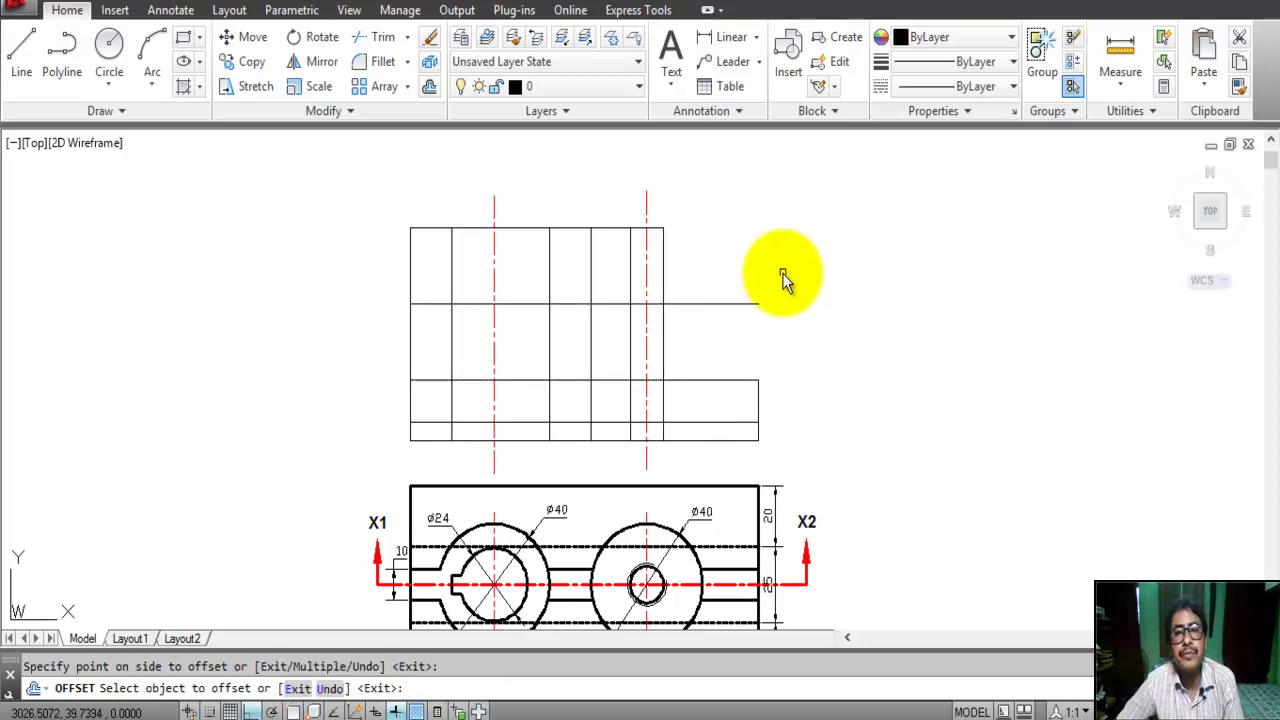
right_click(778, 271)
left_click(820, 283)
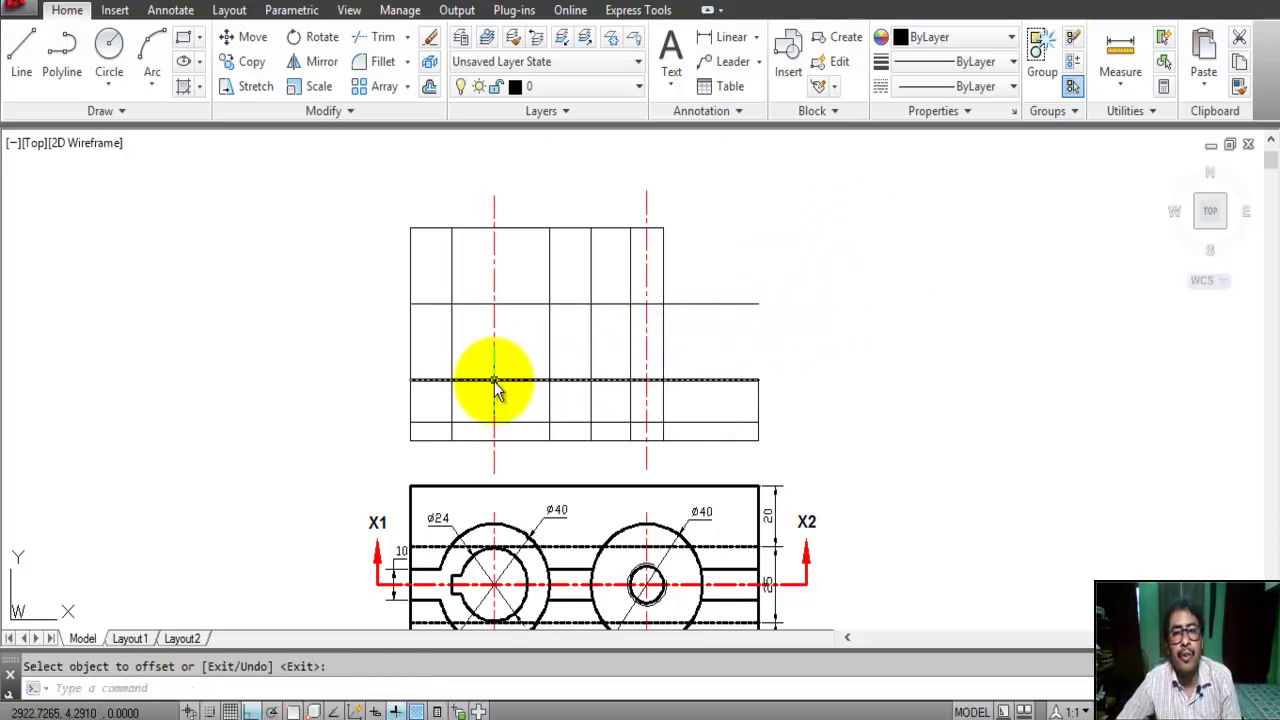
Offset the keyed hole's vertical centre line by 12 to both sides for the Ø24 bore edges
scroll(734, 300, "down", 2)
scroll(726, 323, "up", 2)
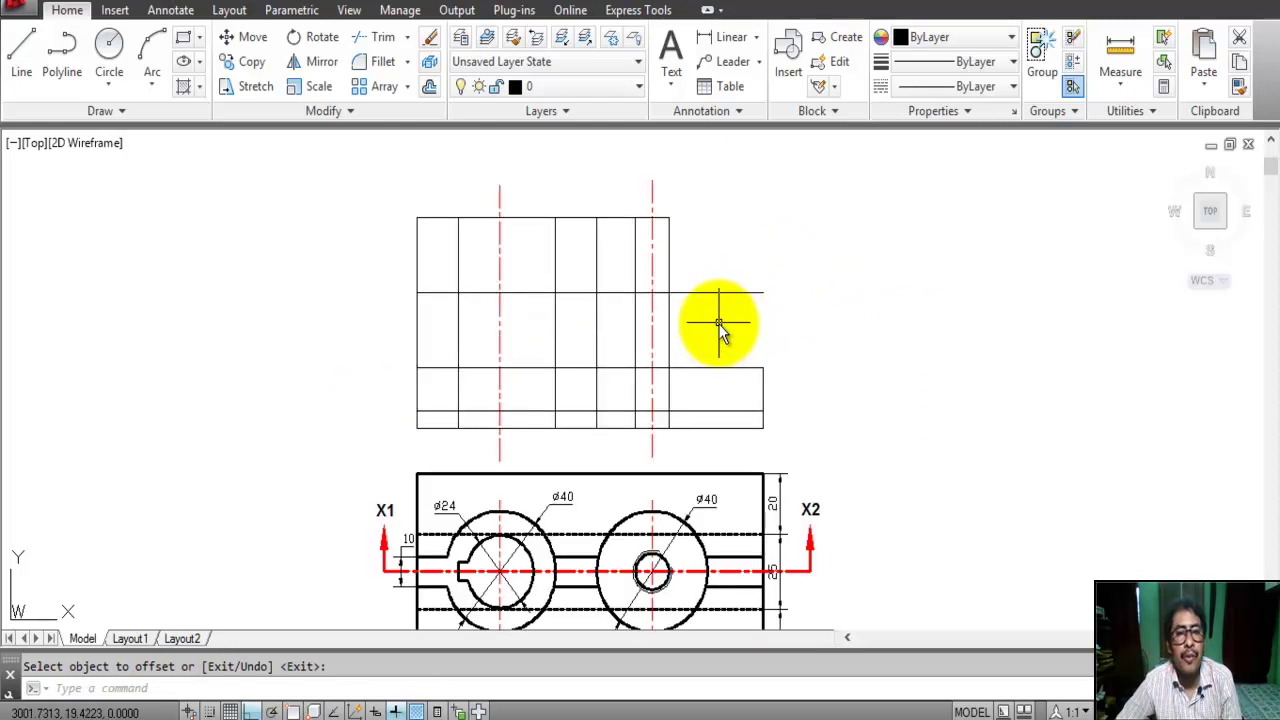
scroll(720, 325, "up", 2)
scroll(714, 329, "down", 2)
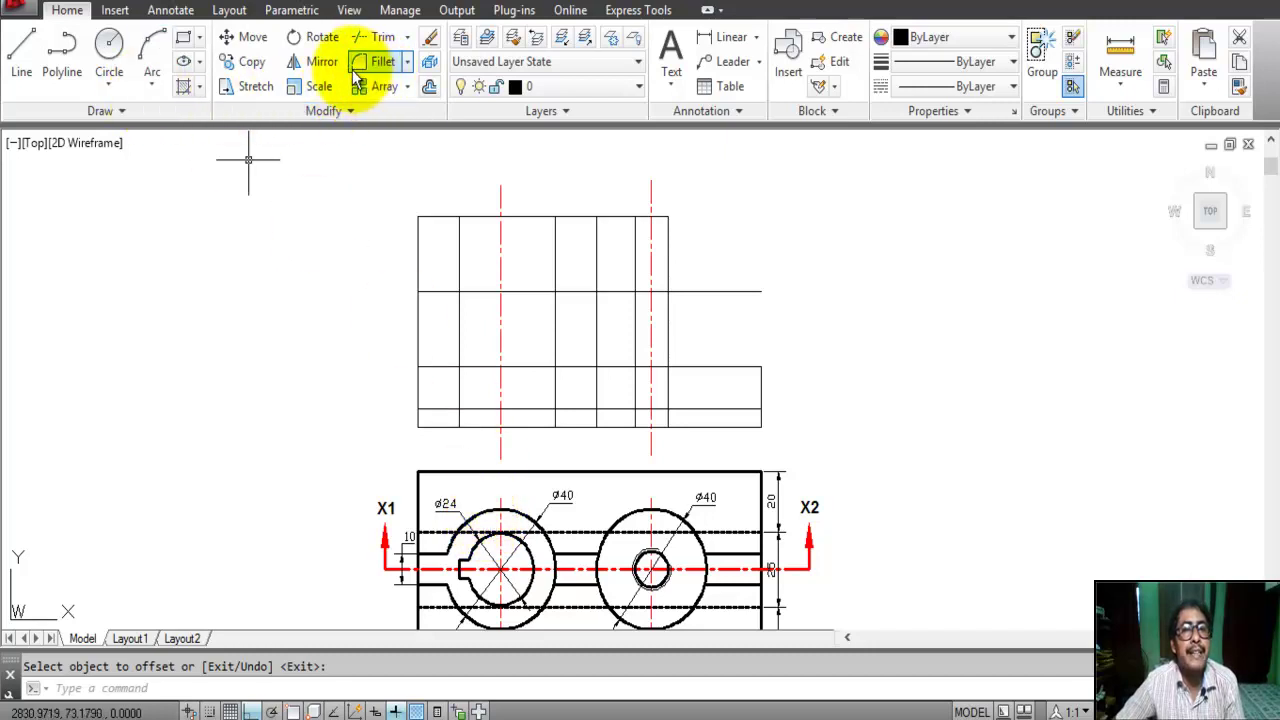
left_click(429, 86)
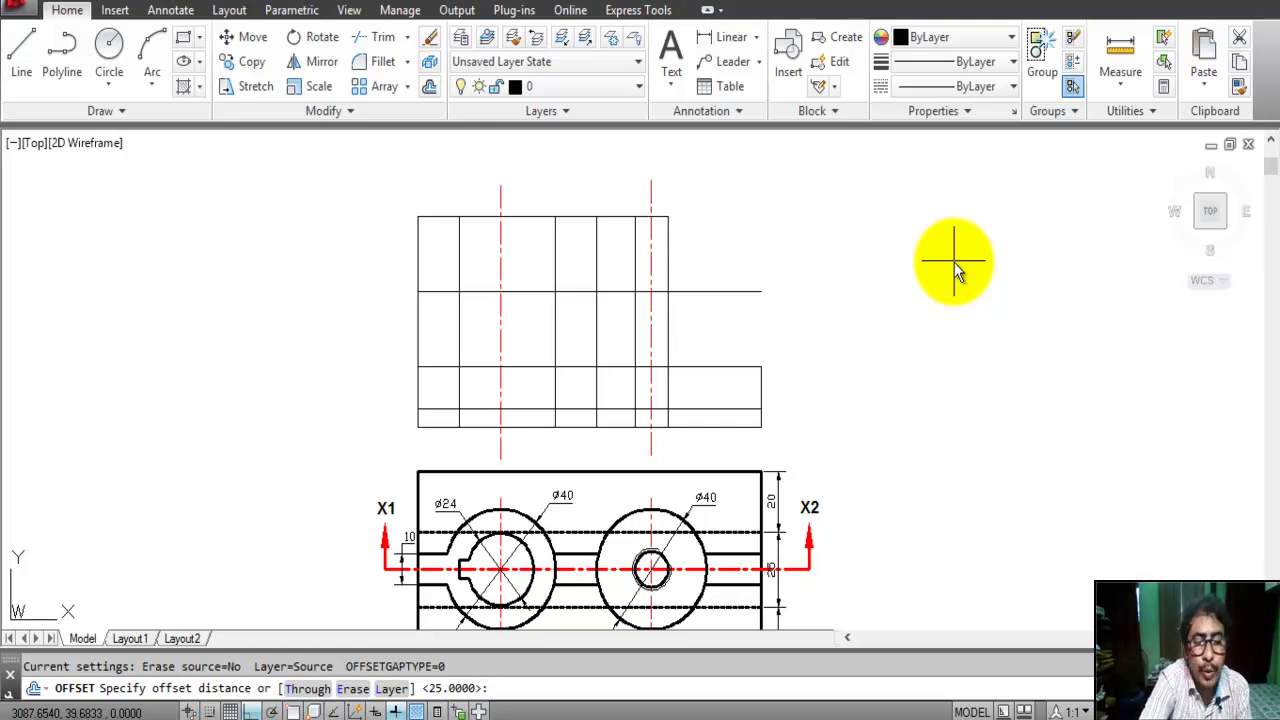
type("12")
key("Return")
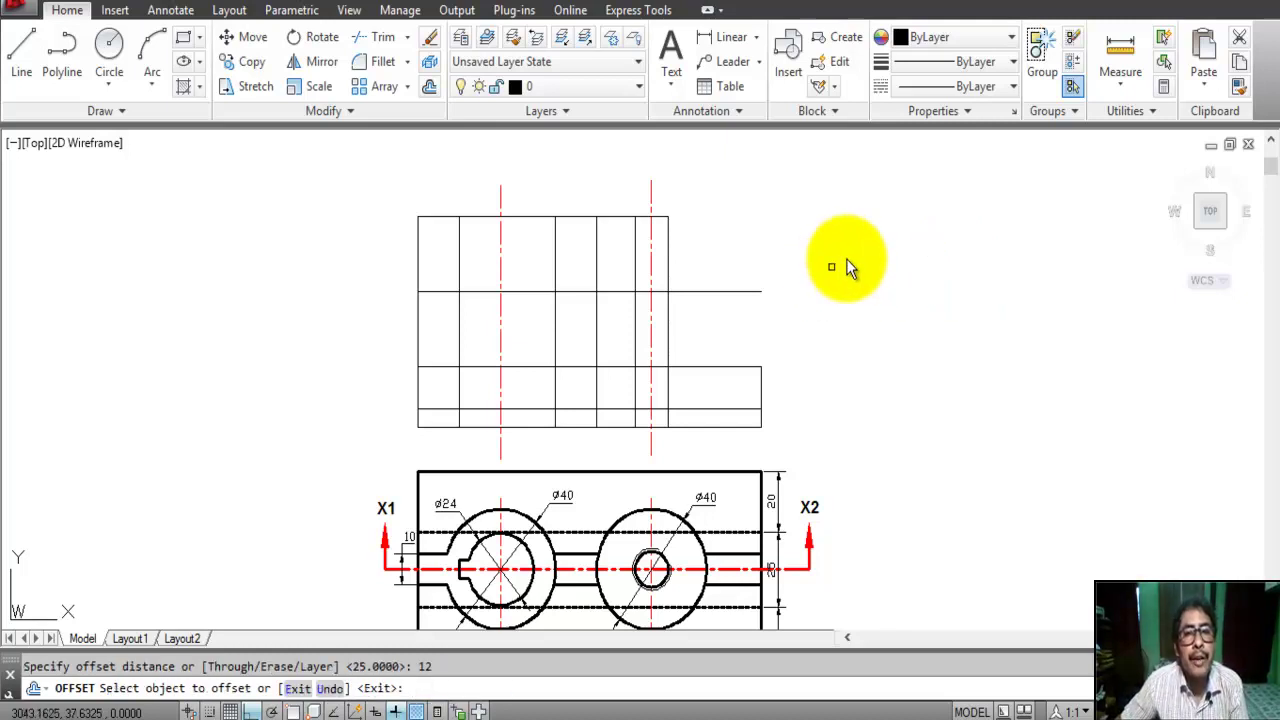
left_click(501, 262)
left_click(487, 270)
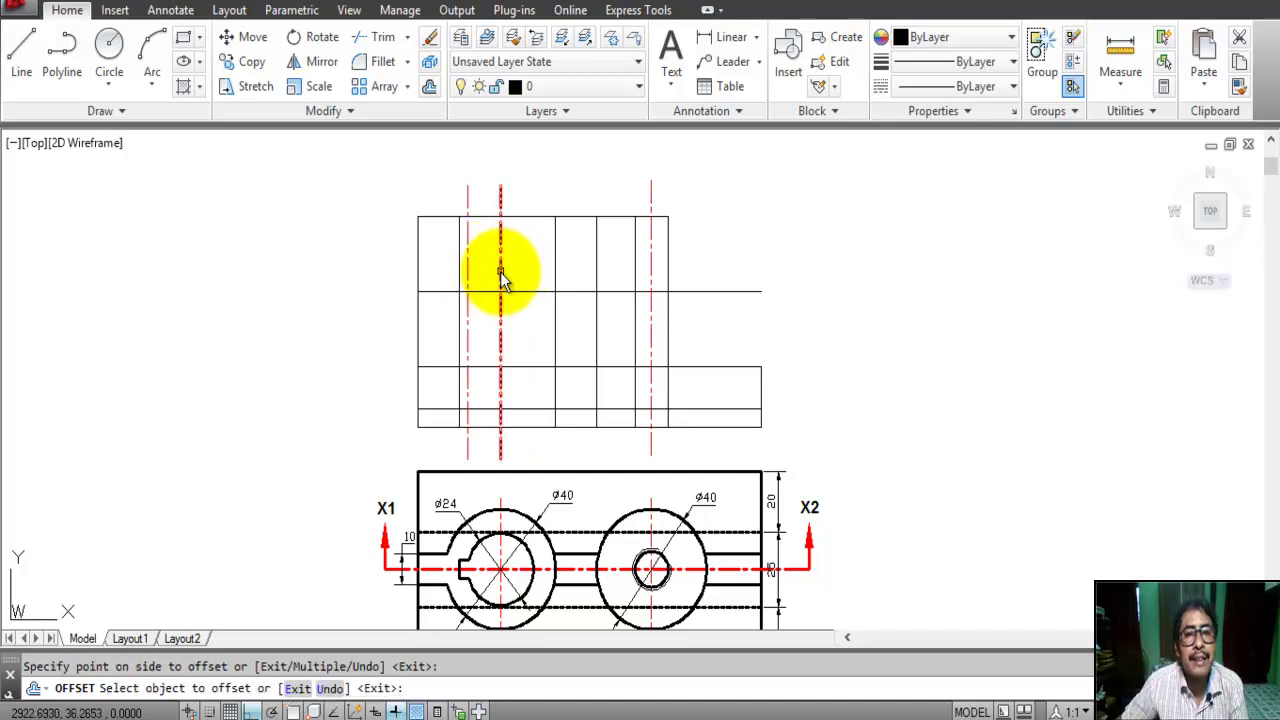
left_click(500, 277)
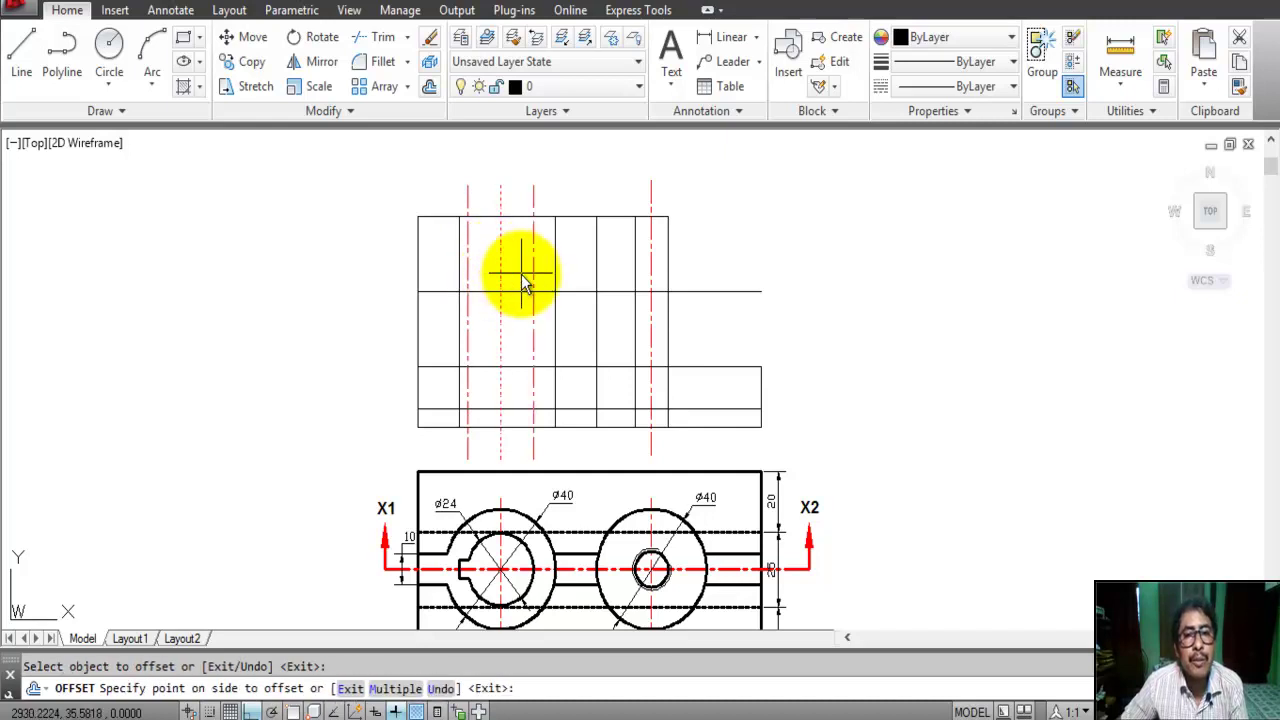
left_click(521, 274)
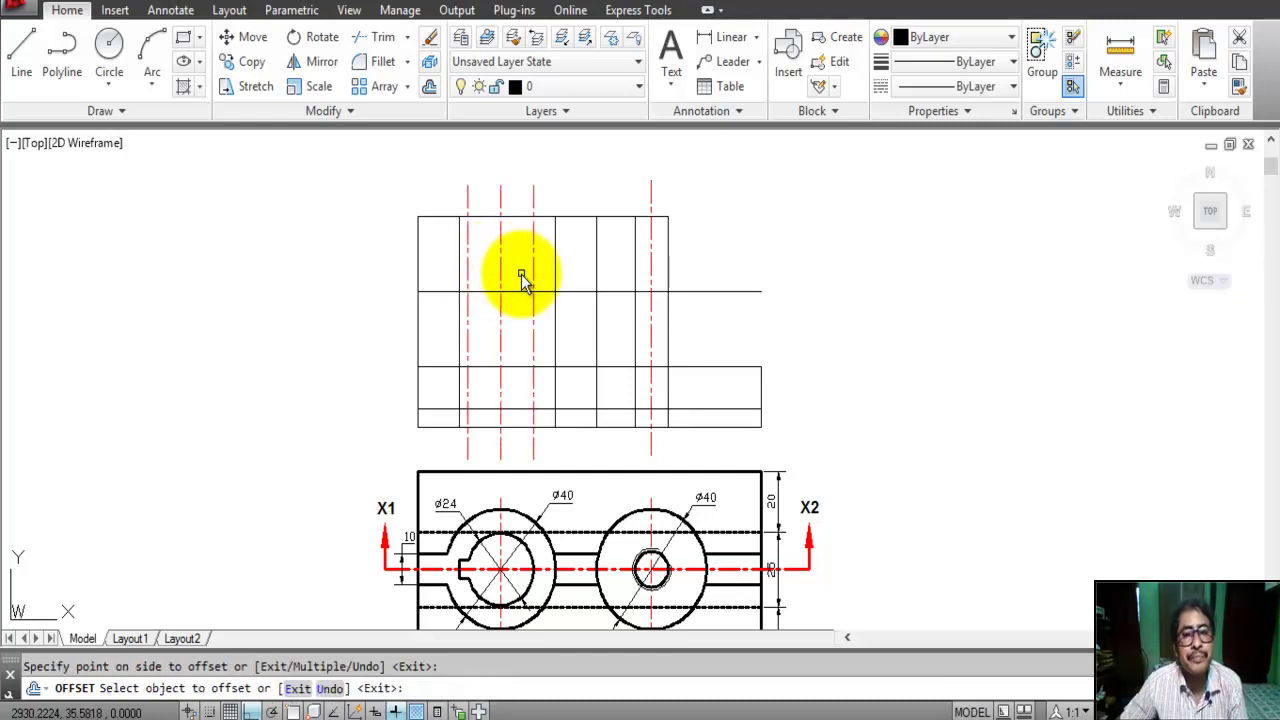
right_click(389, 181)
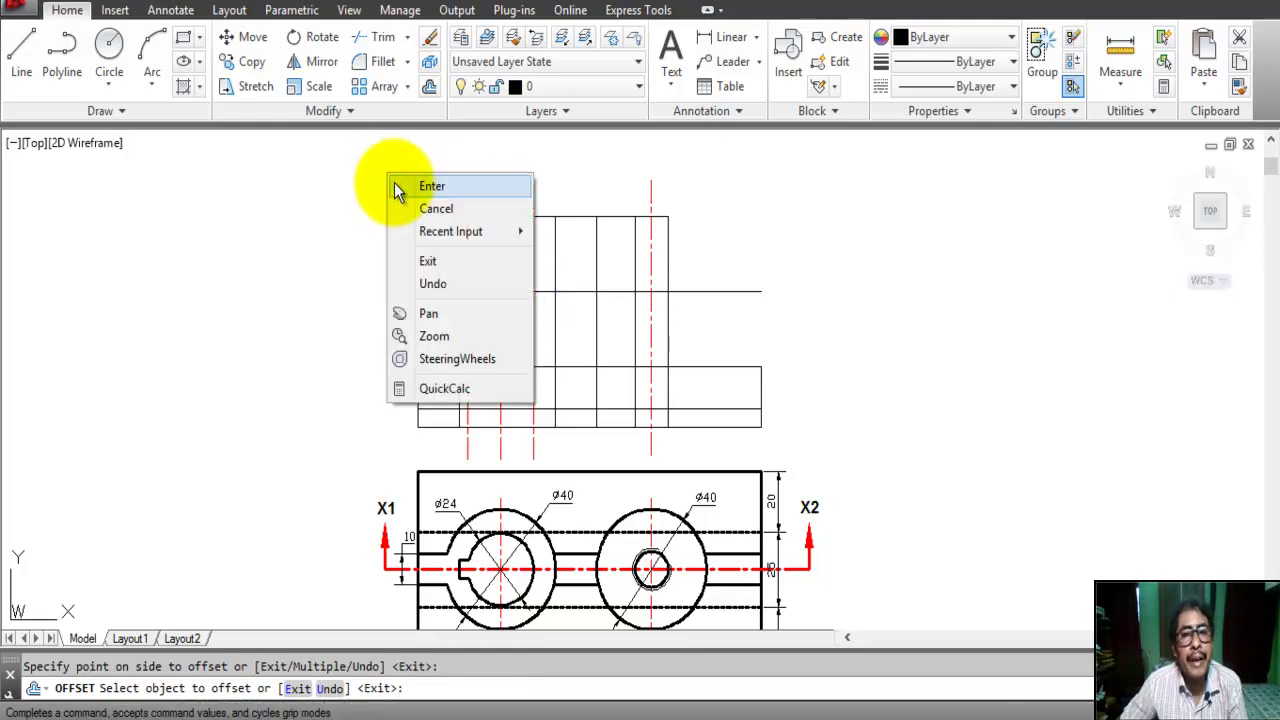
left_click(420, 184)
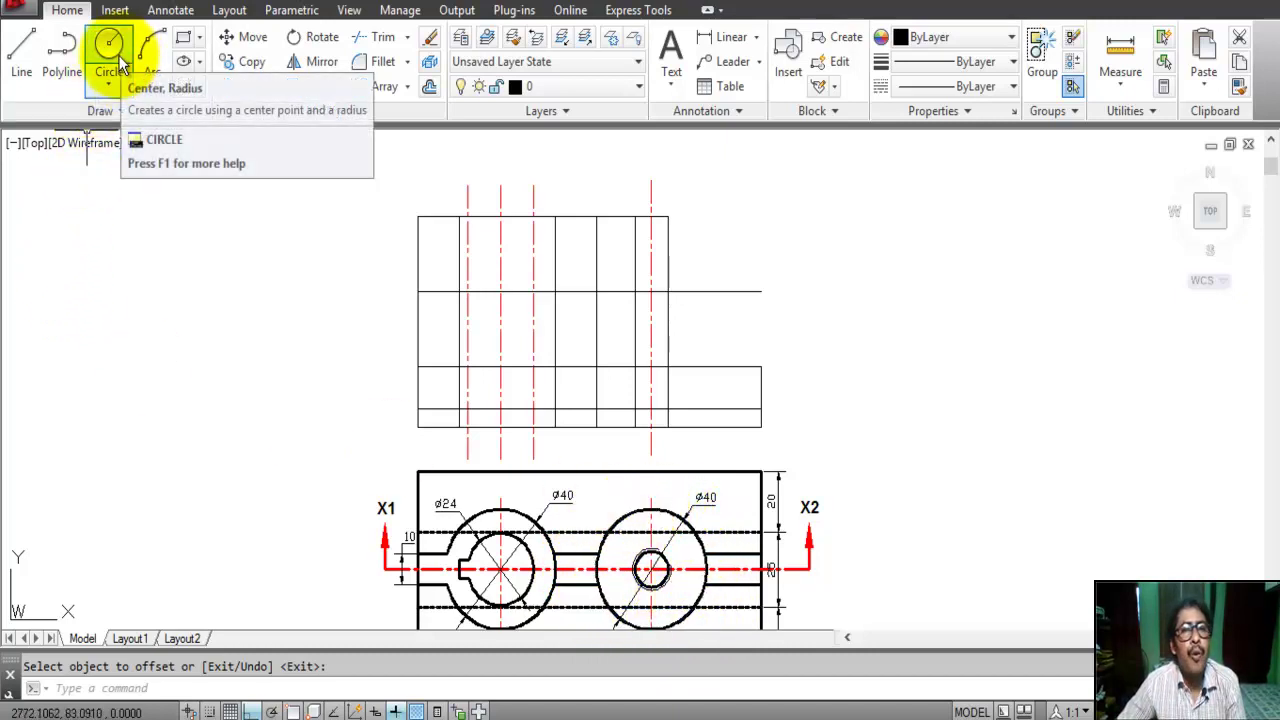
Offset the small hole's vertical centre line by 20 to both sides for the Ø40 boss edges
left_click(428, 87)
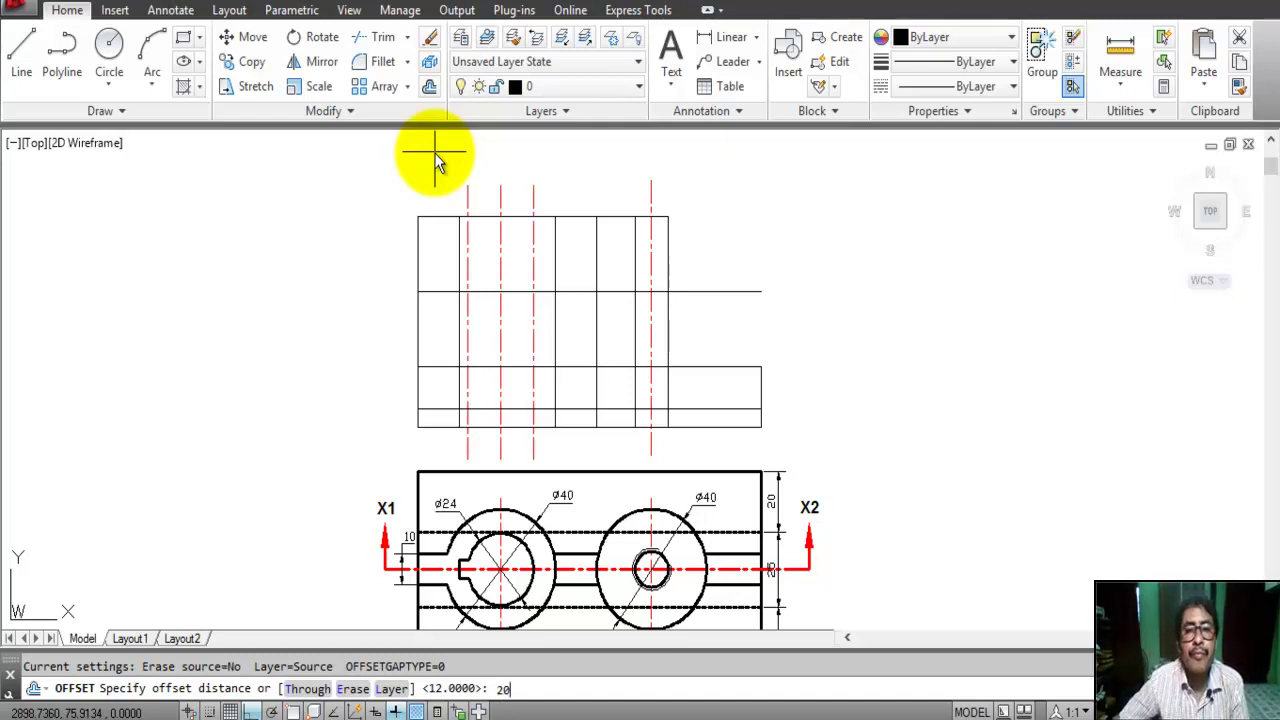
key("Return")
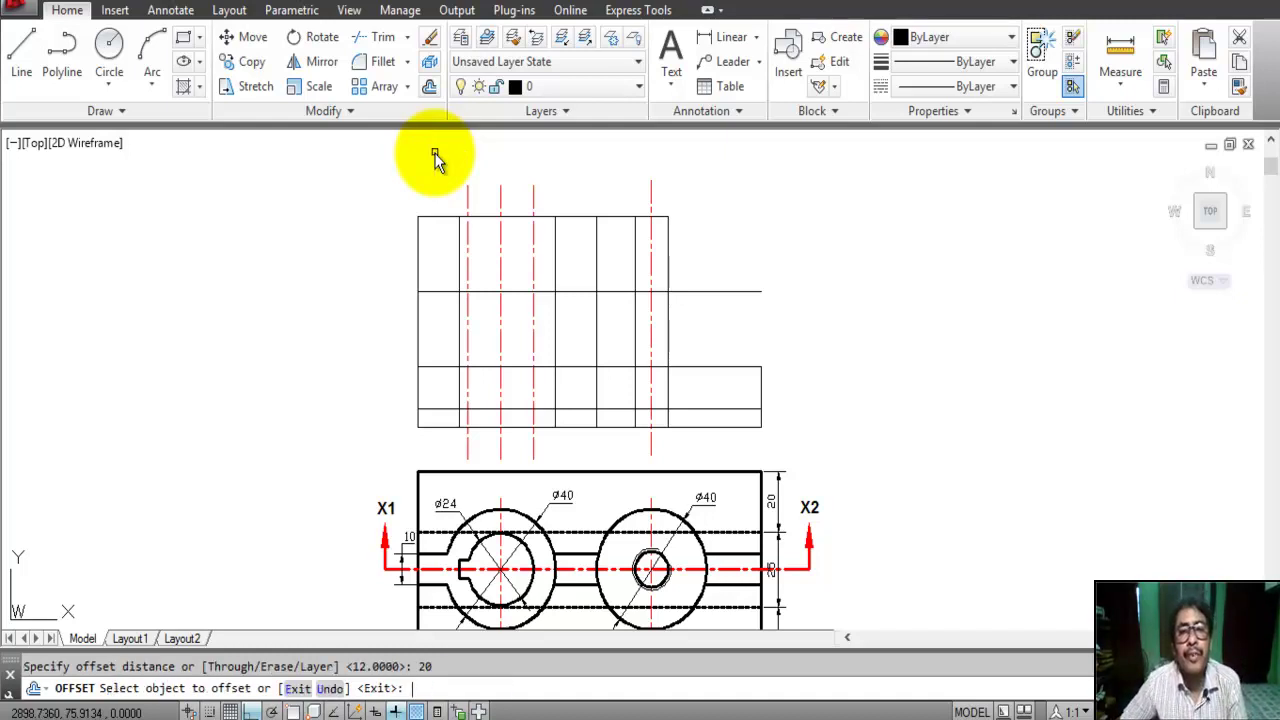
left_click(651, 332)
left_click(728, 343)
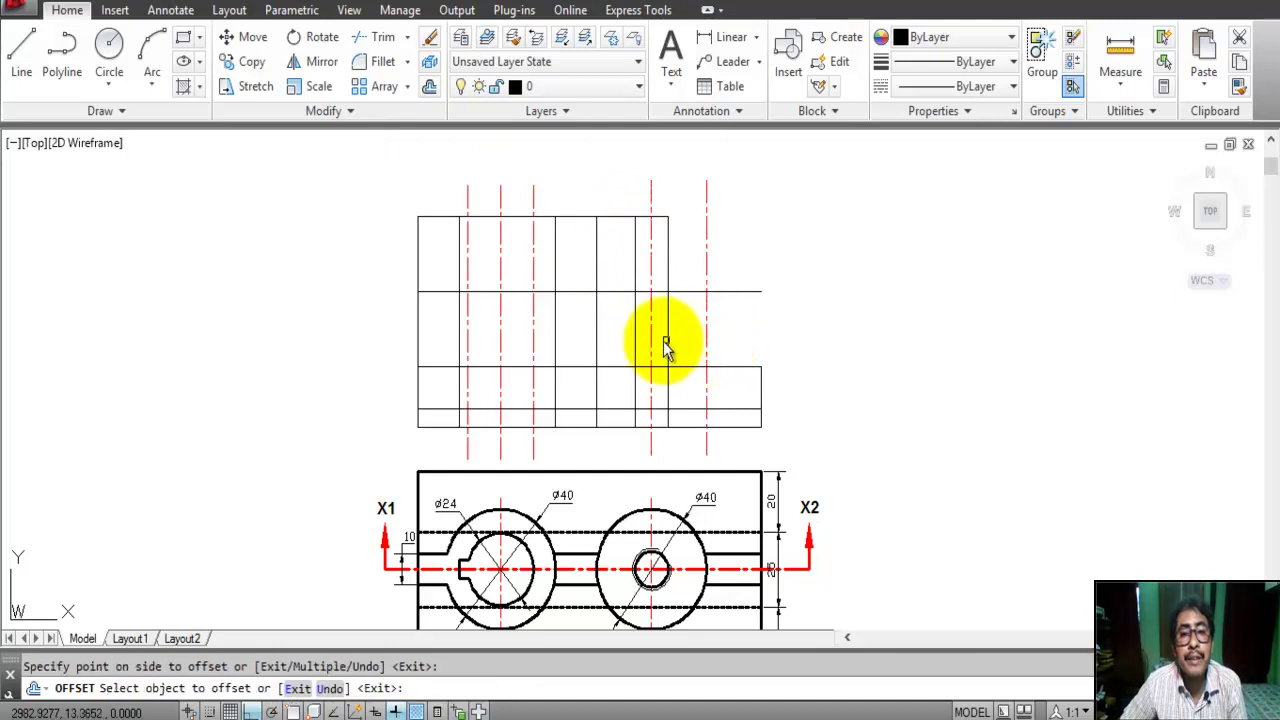
left_click(651, 345)
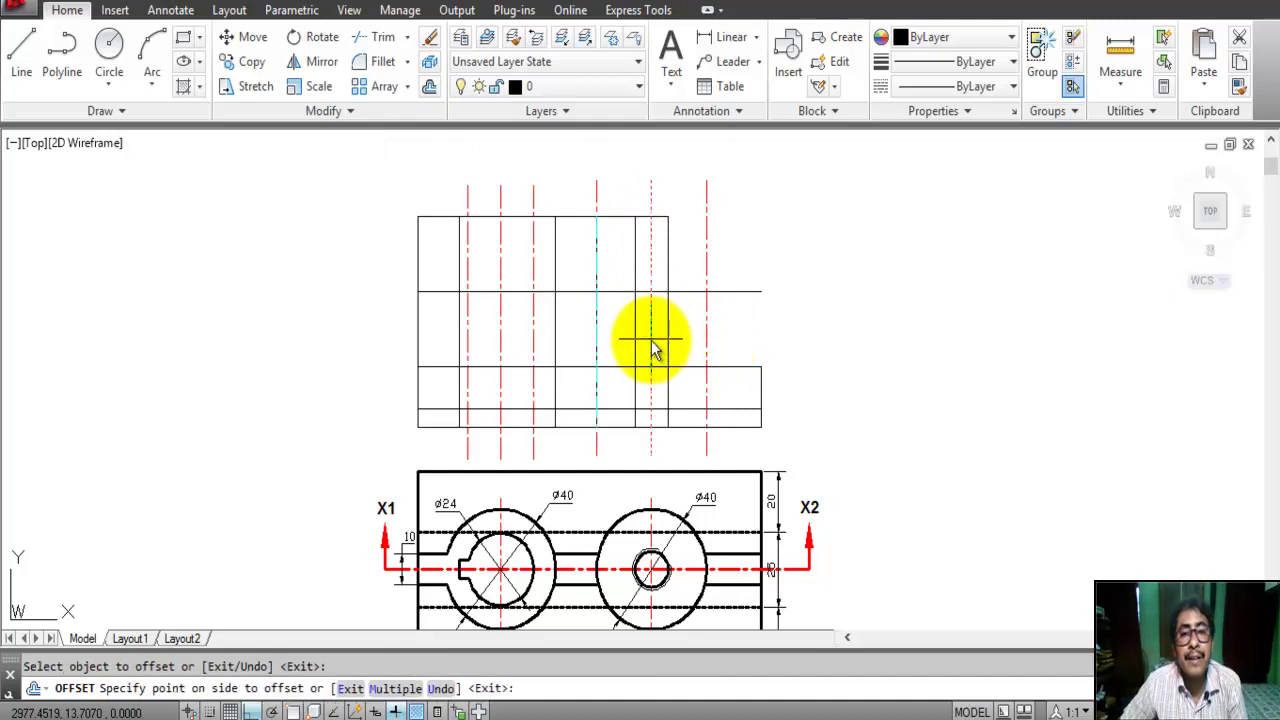
left_click(615, 350)
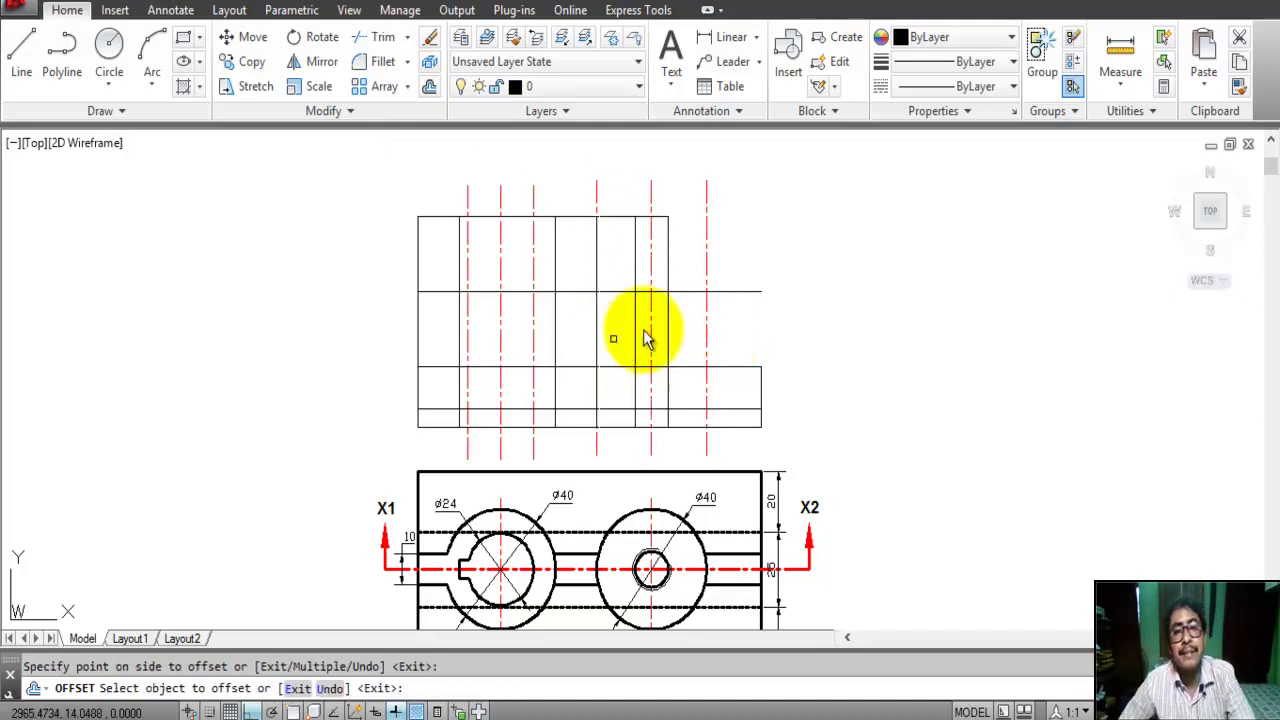
right_click(798, 232)
left_click(796, 247)
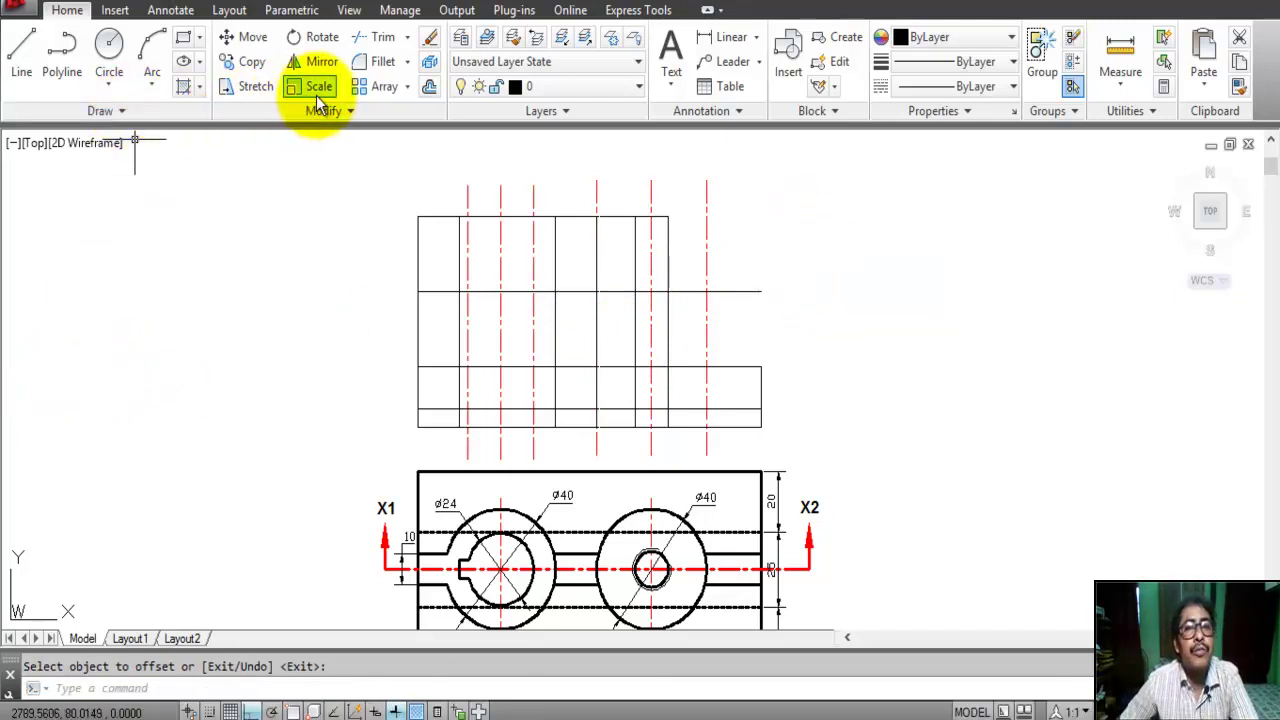
Trim the right boss's outer edge and top line where they overrun each other, and the Ø24 bore edges beyond the view's outline
left_click(383, 40)
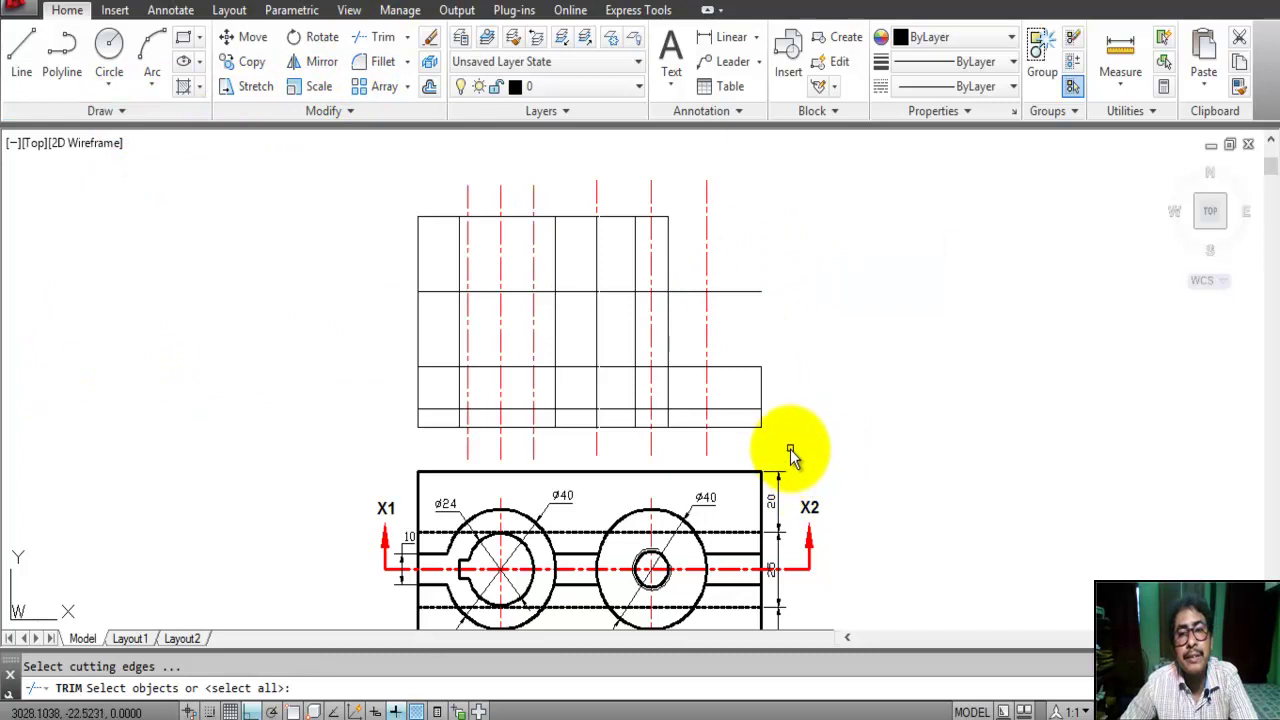
left_click(787, 445)
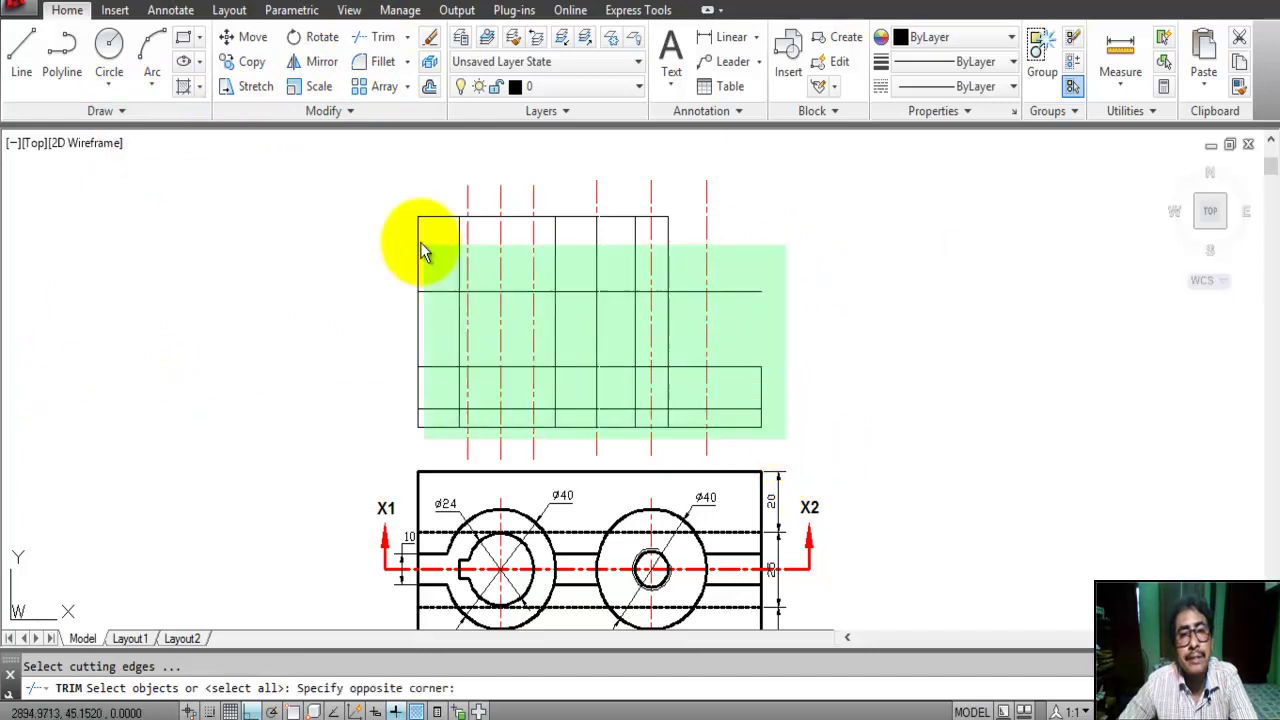
left_click(360, 162)
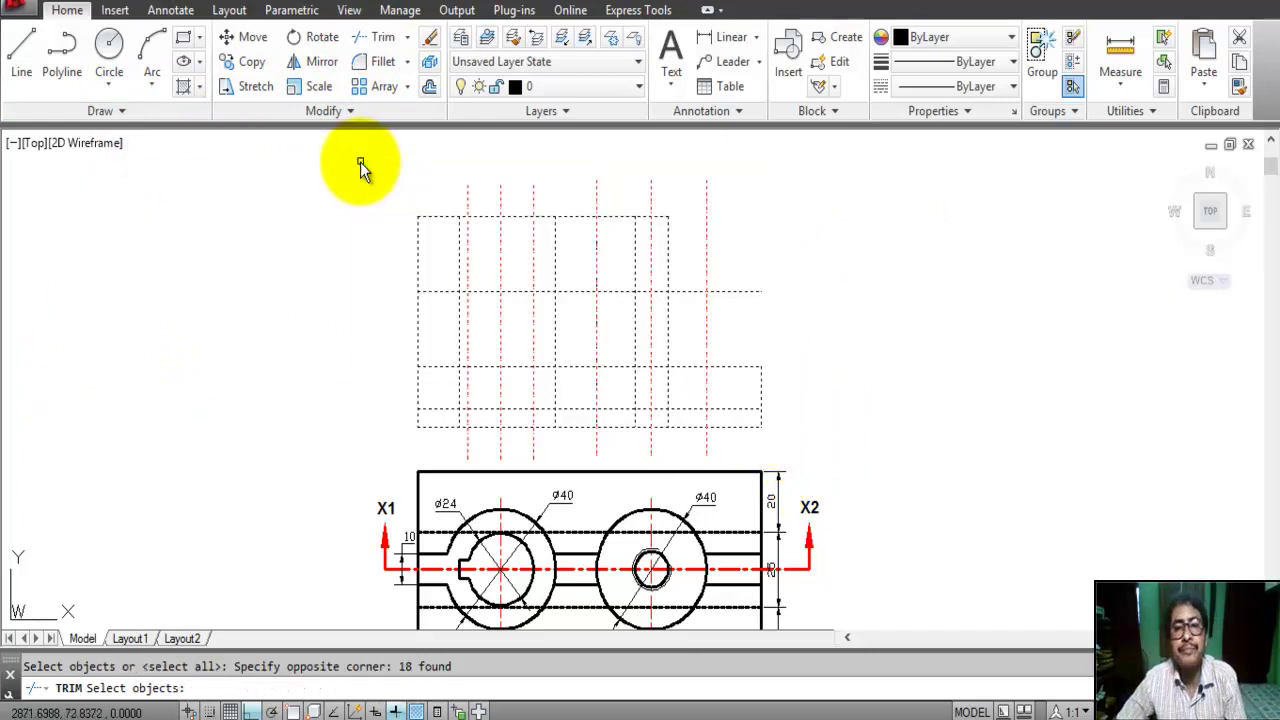
key("Return")
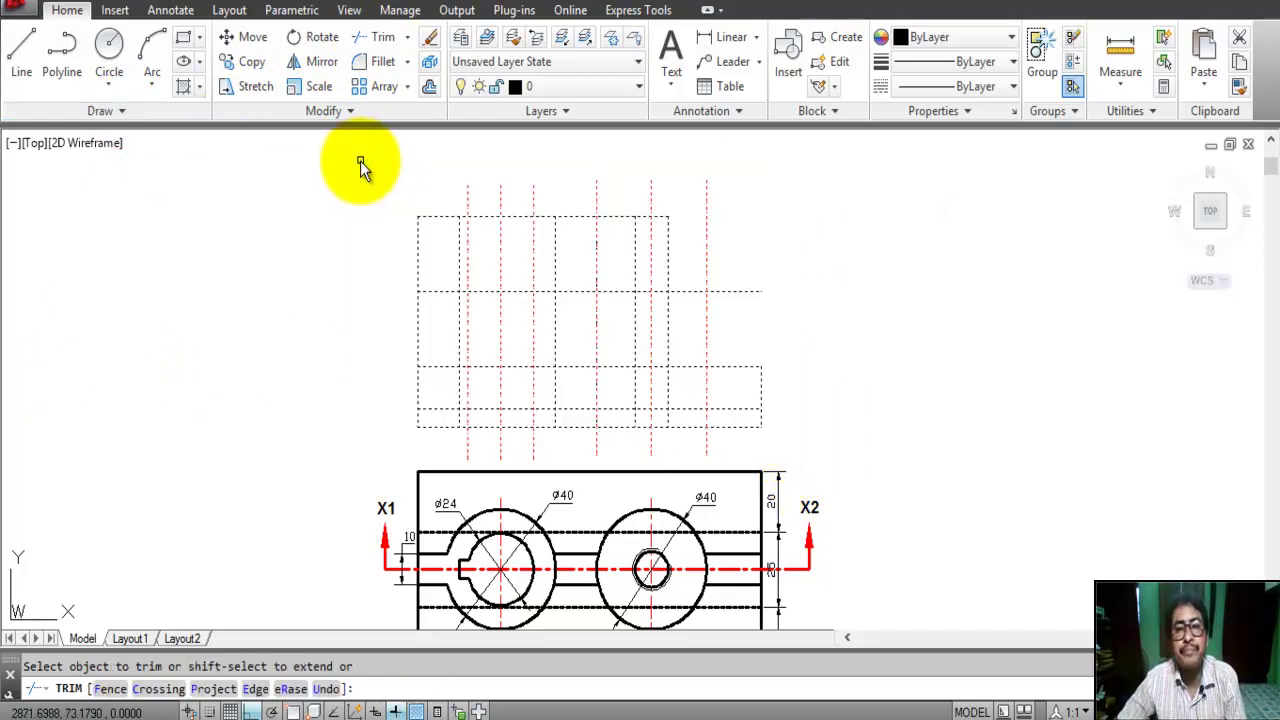
left_click(706, 255)
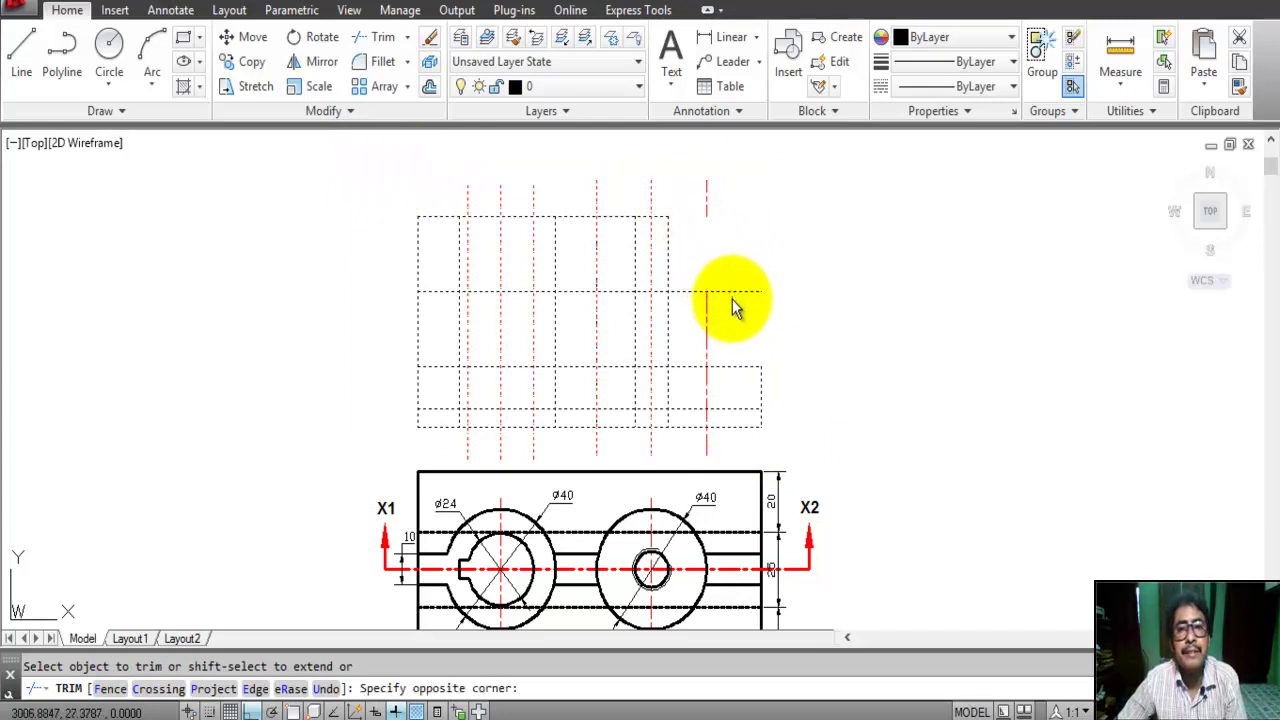
left_click(580, 200)
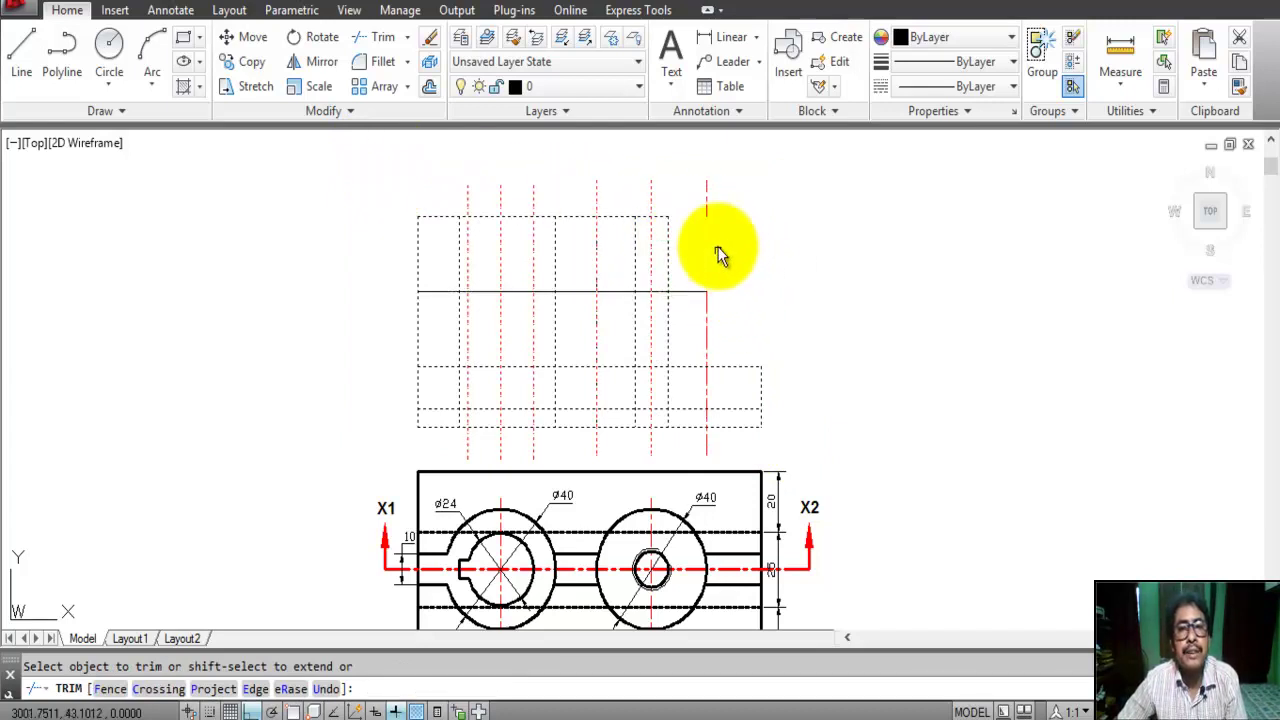
left_click(467, 200)
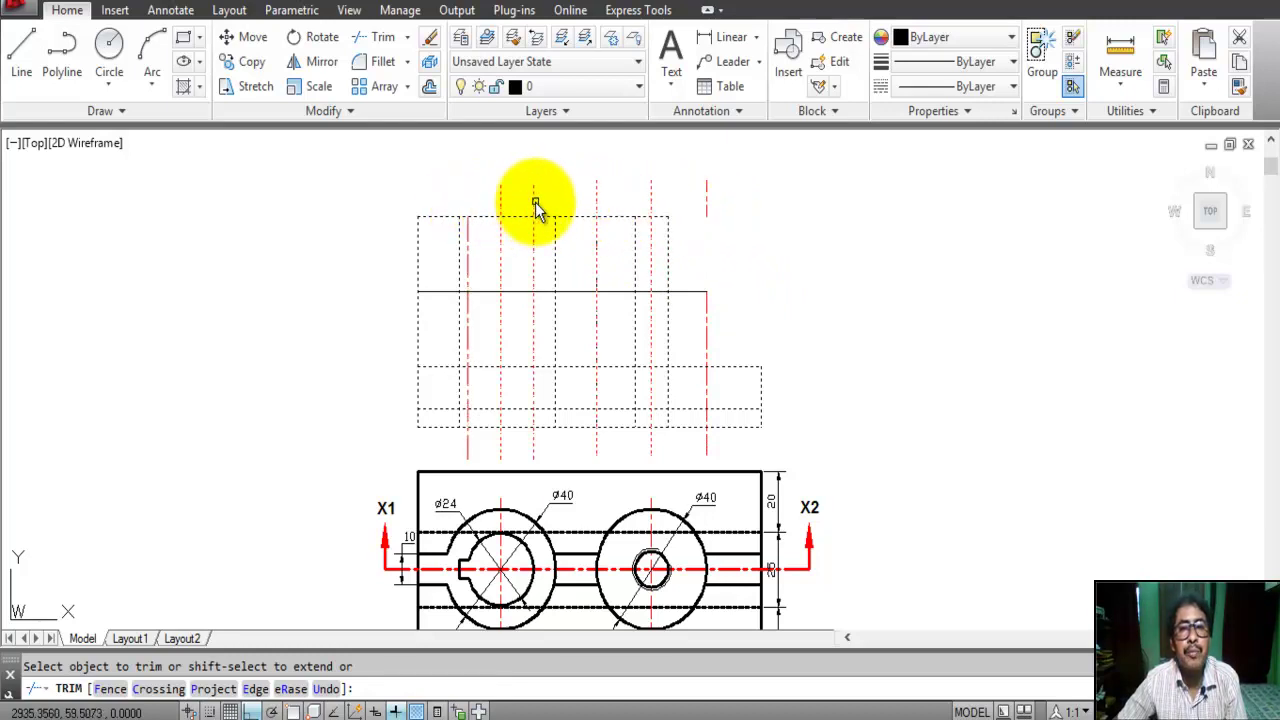
left_click(534, 203)
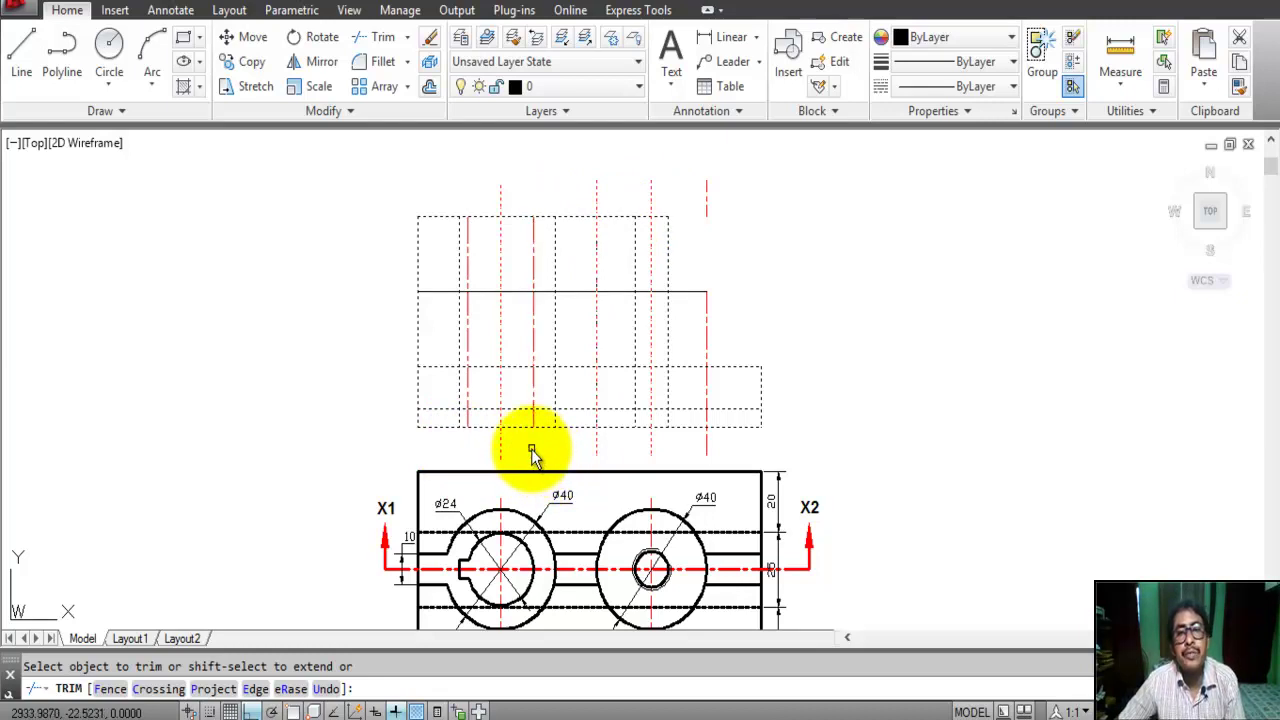
right_click(898, 398)
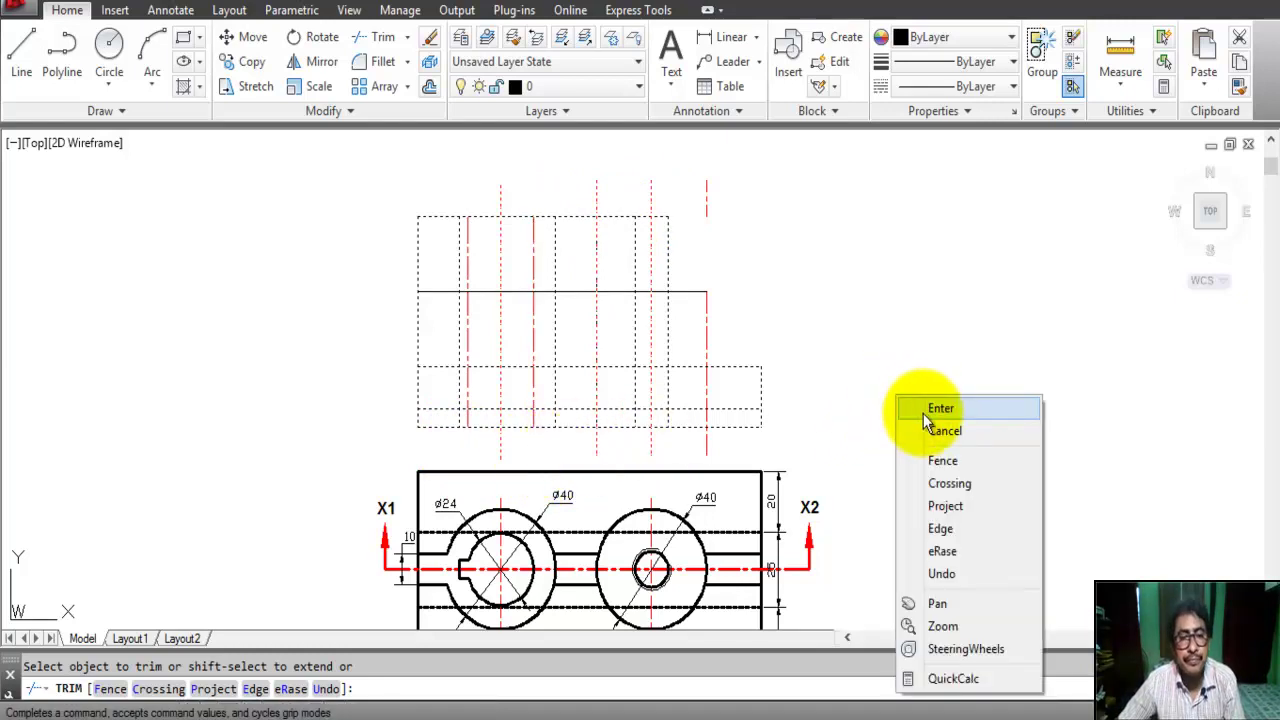
left_click(930, 410)
Trim the small hole's edges above the right boss's top and the uppermost line between the two bosses
left_click(670, 272)
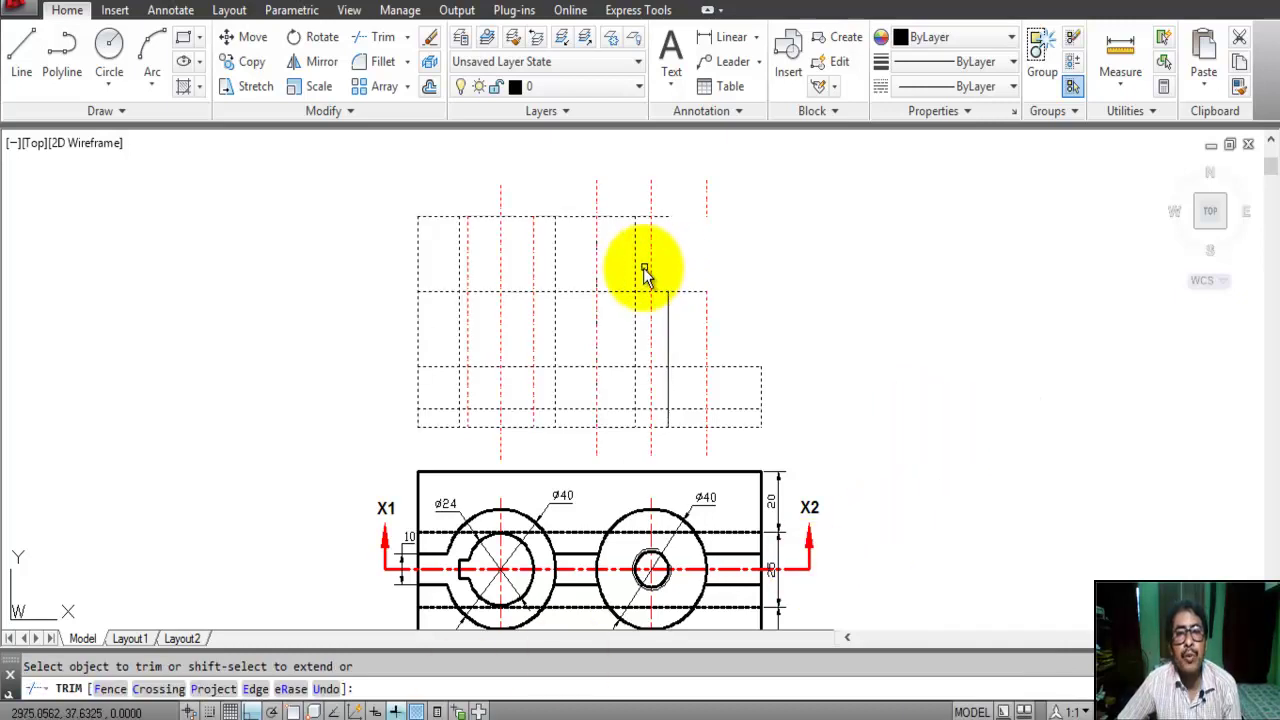
left_click(634, 272)
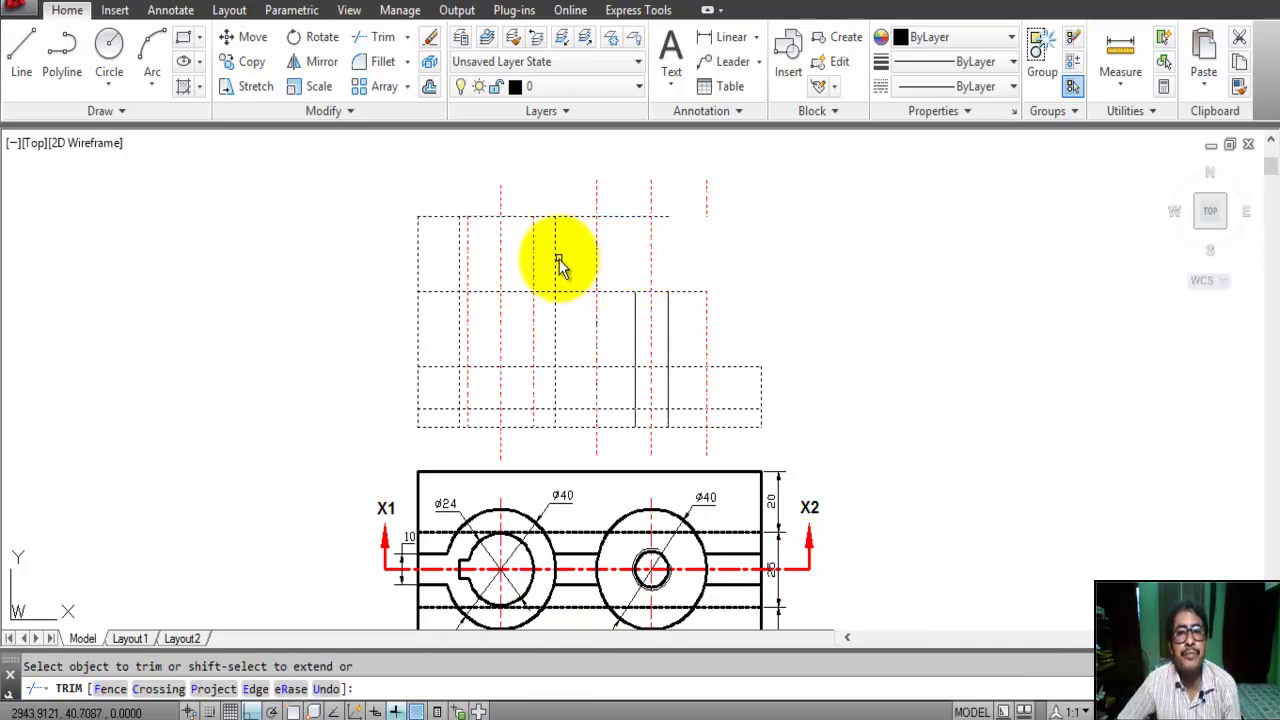
left_click(576, 218)
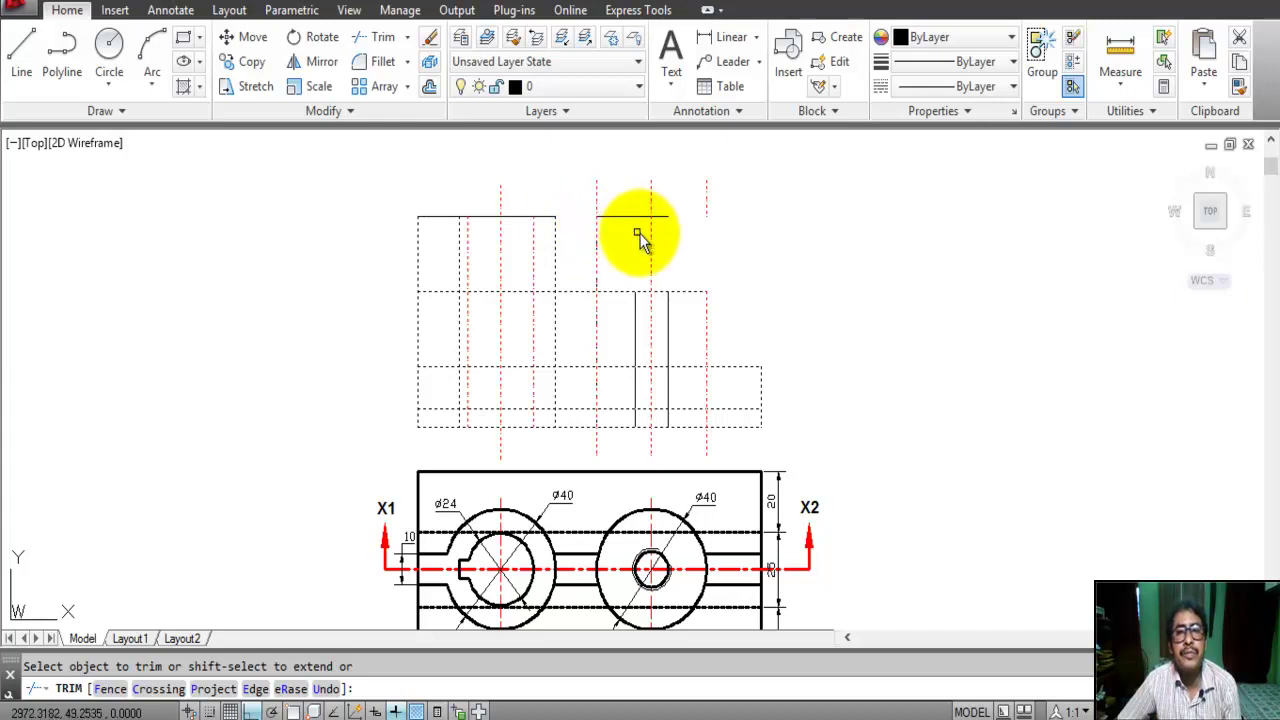
right_click(771, 222)
left_click(793, 240)
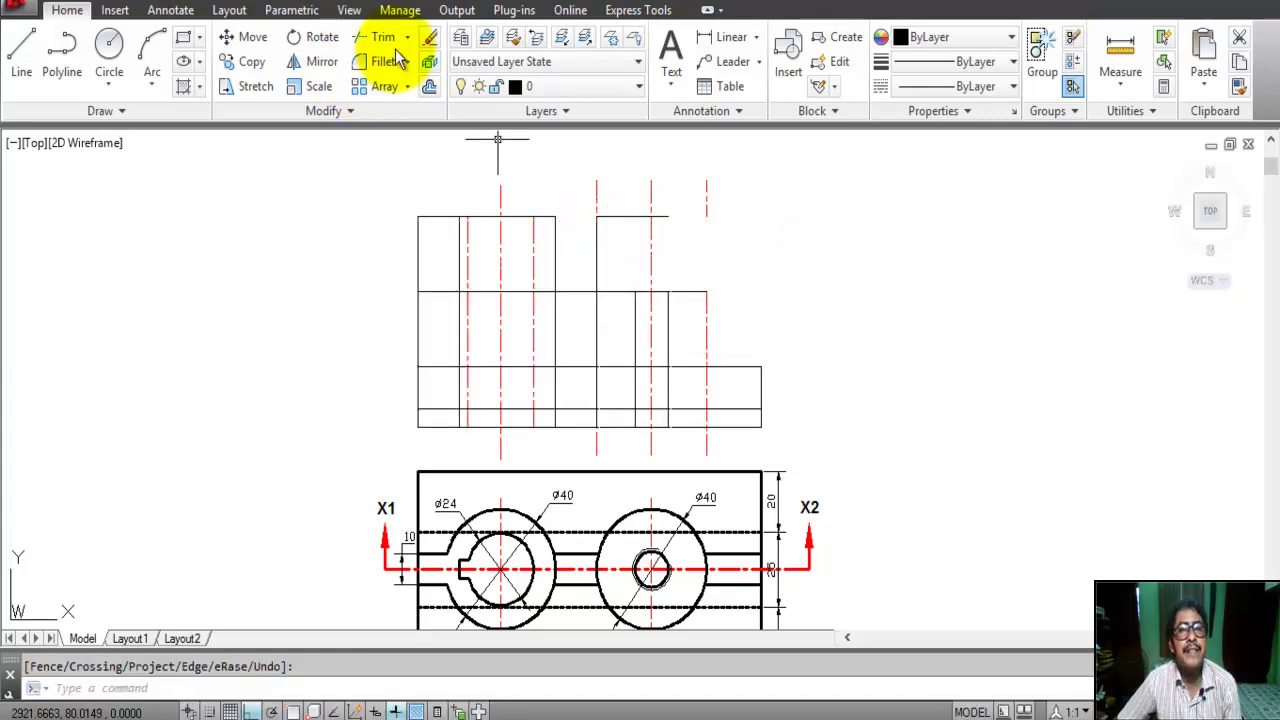
Erase the leftover uppermost line and red stub above the right boss, plus the red offset line on its inner edge
left_click(430, 37)
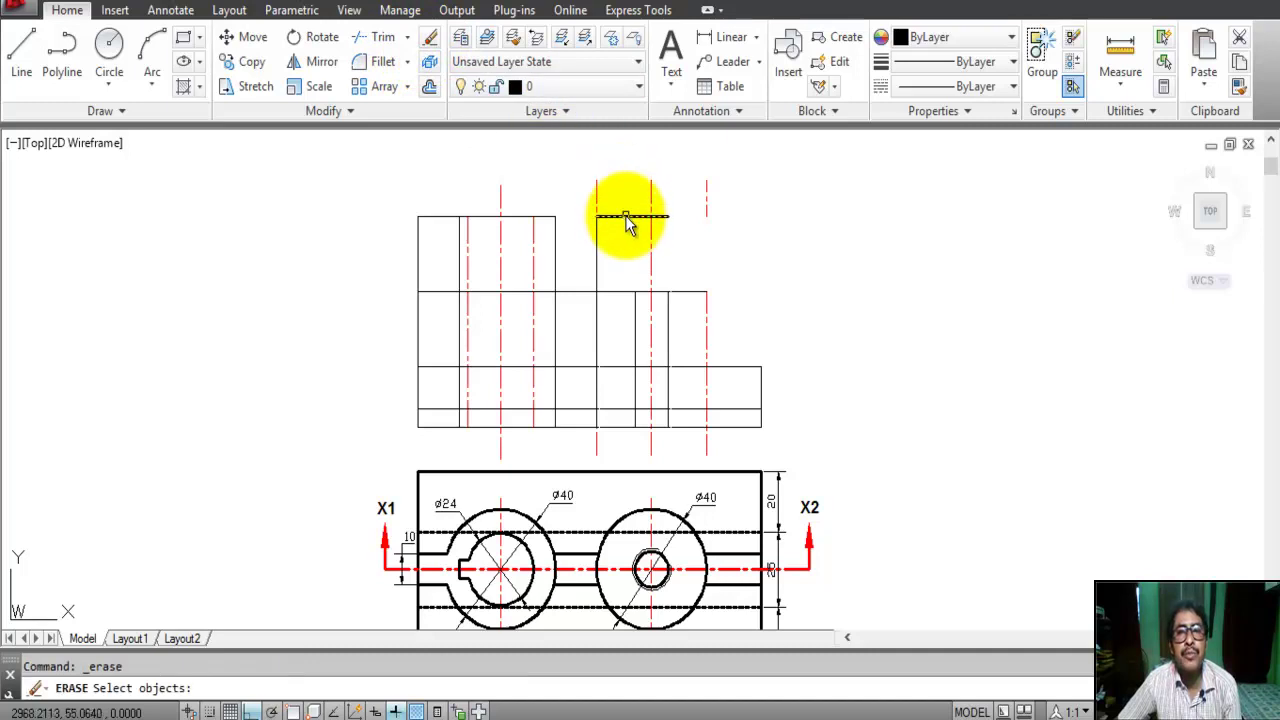
left_click(628, 216)
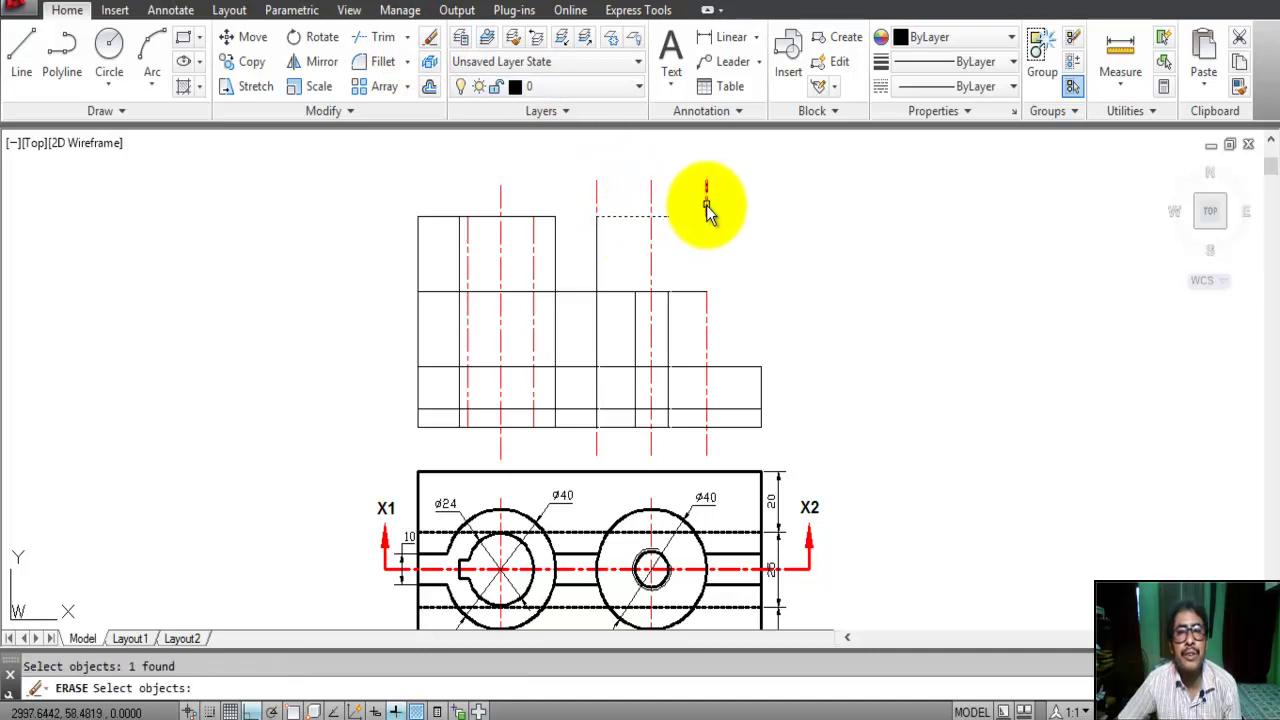
left_click(706, 205)
left_click(597, 198)
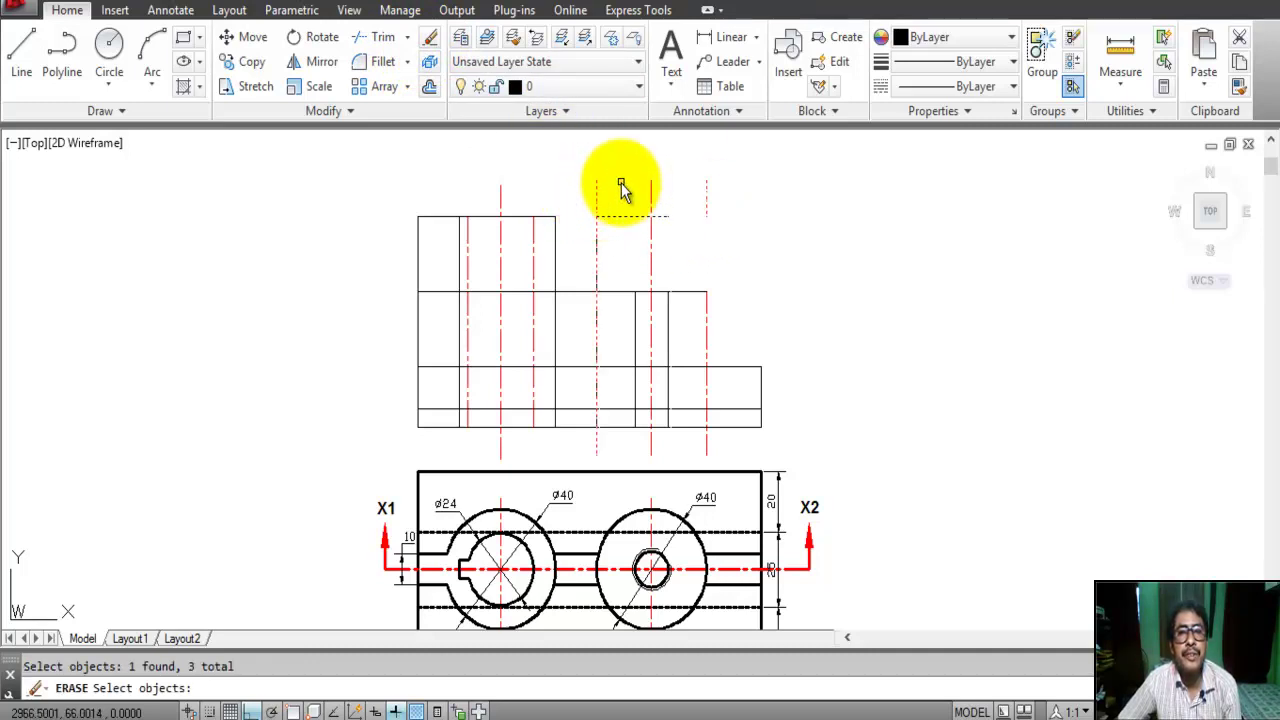
key("Return")
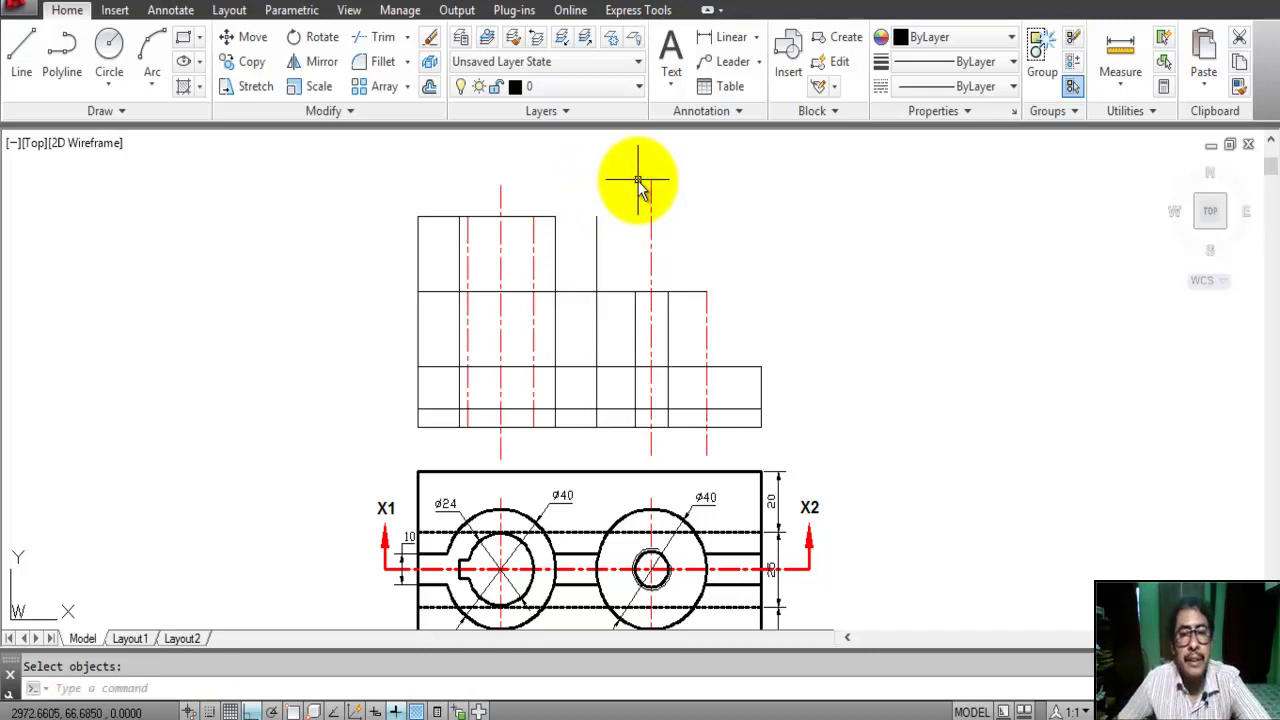
Trim the right boss's top line back to its inner edge and remove that edge's excess above it
type("tr")
key("Return")
key("Return")
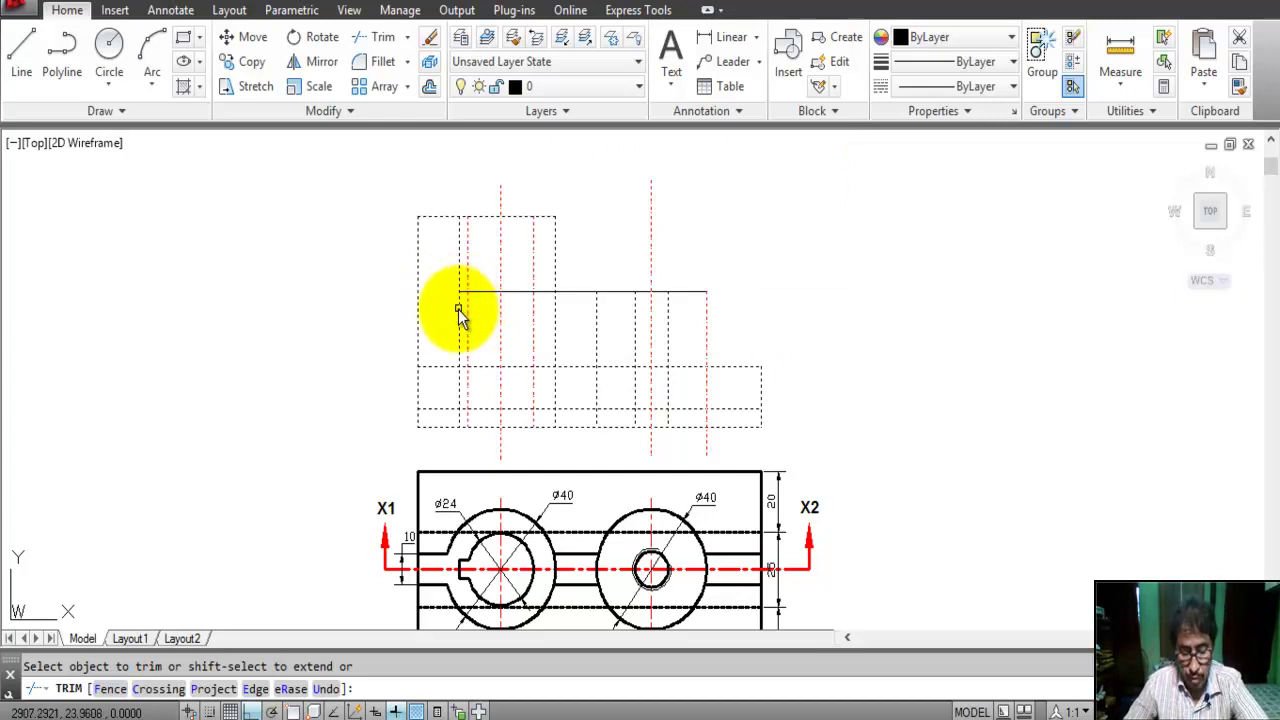
scroll(458, 312, "up", 2)
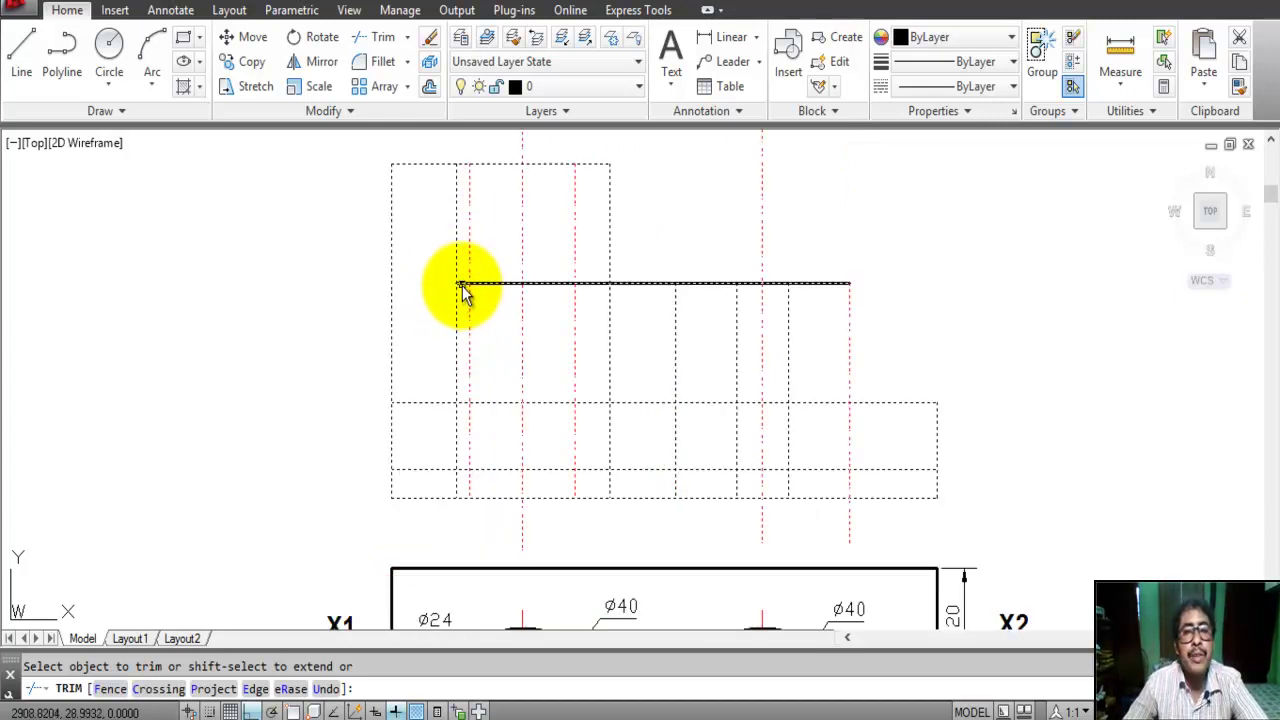
left_click(543, 286)
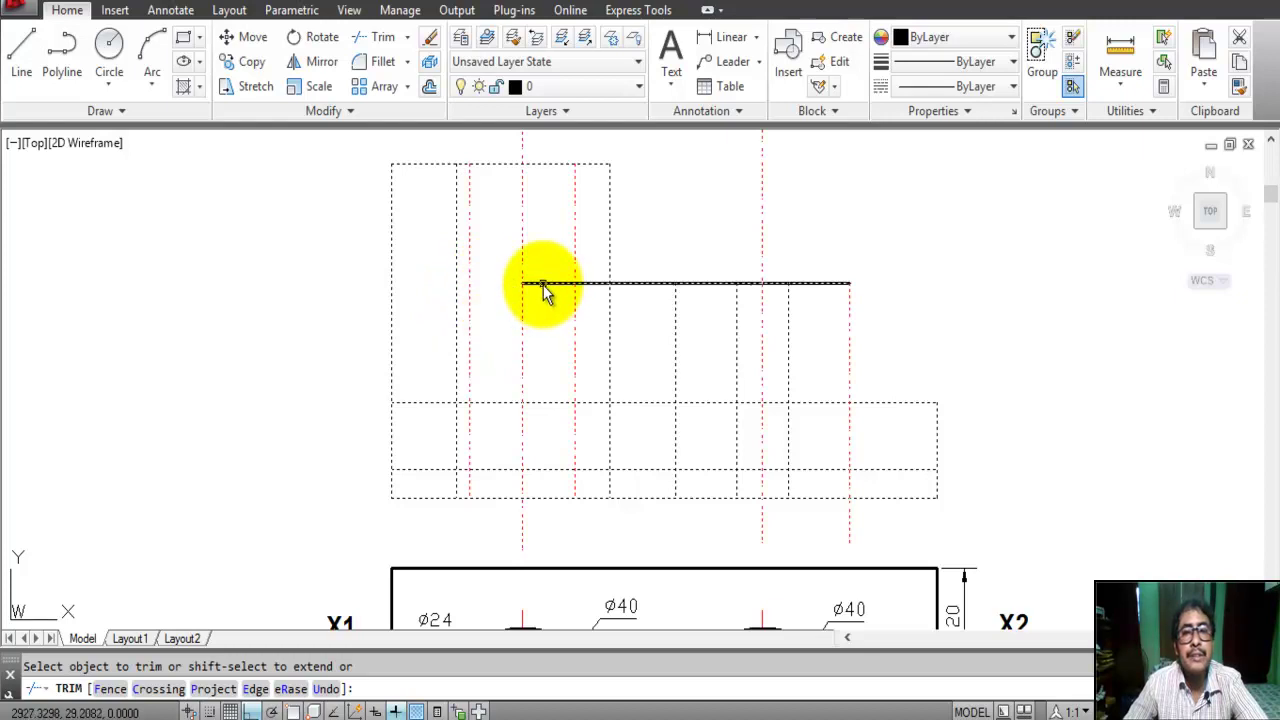
left_click(591, 286)
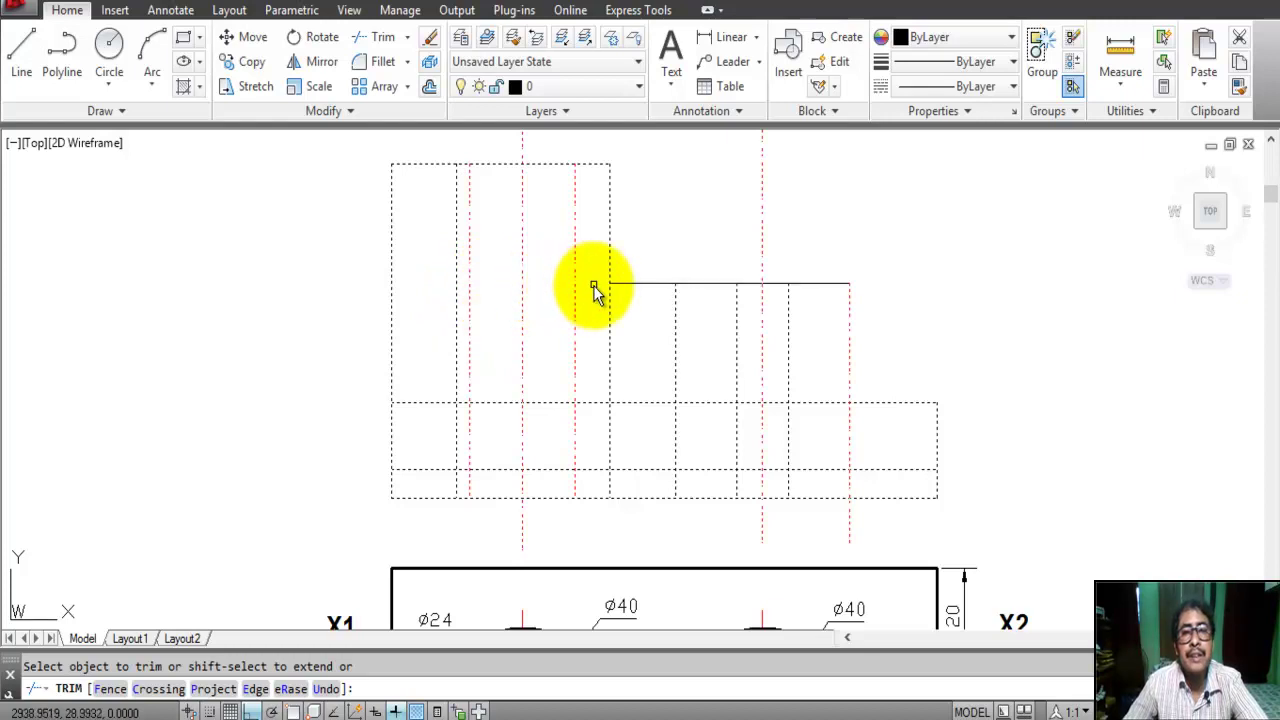
left_click(653, 283)
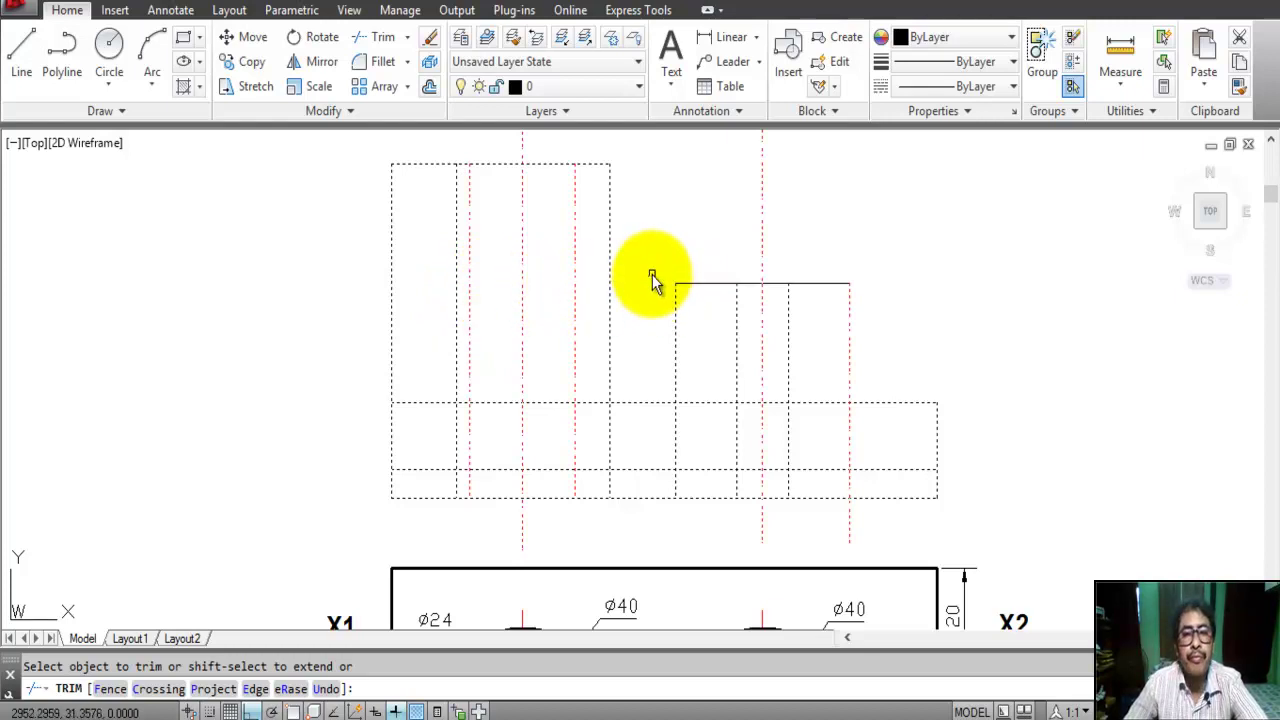
scroll(650, 277, "down", 2)
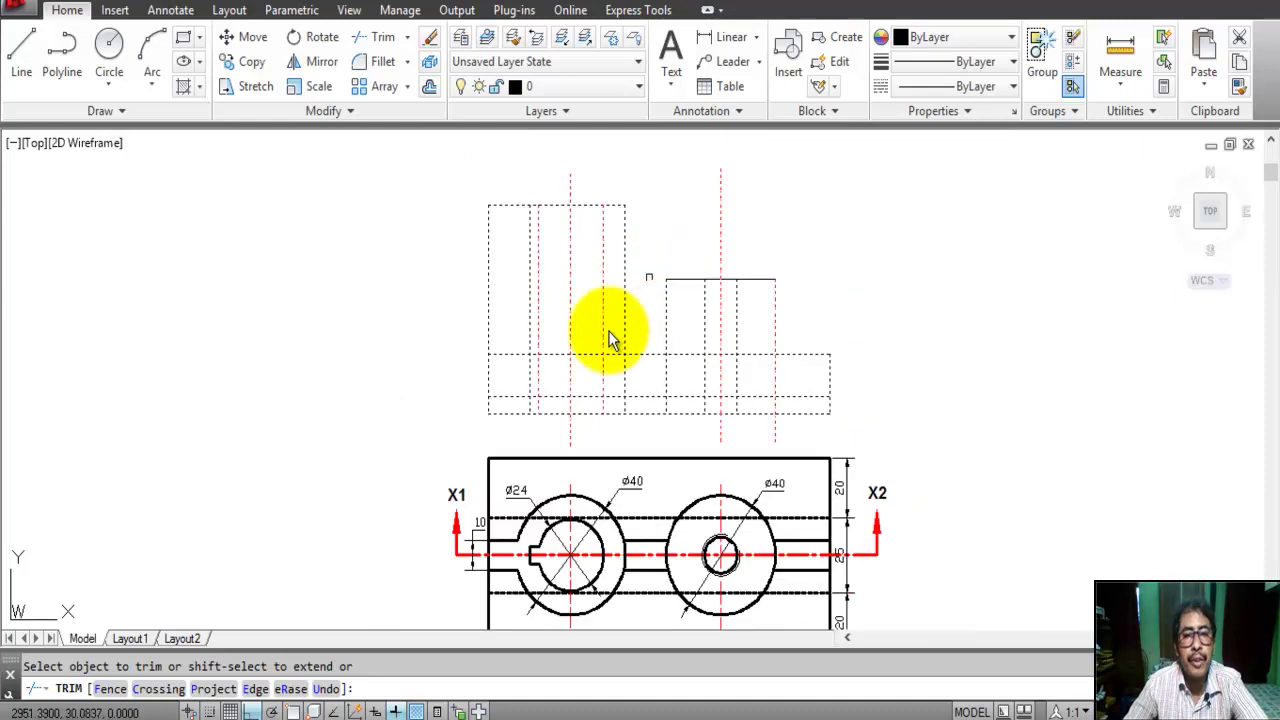
Trim the boss and Ø24 bore edges within the plate thickness and clear the leftover segments near the base
left_click(509, 358)
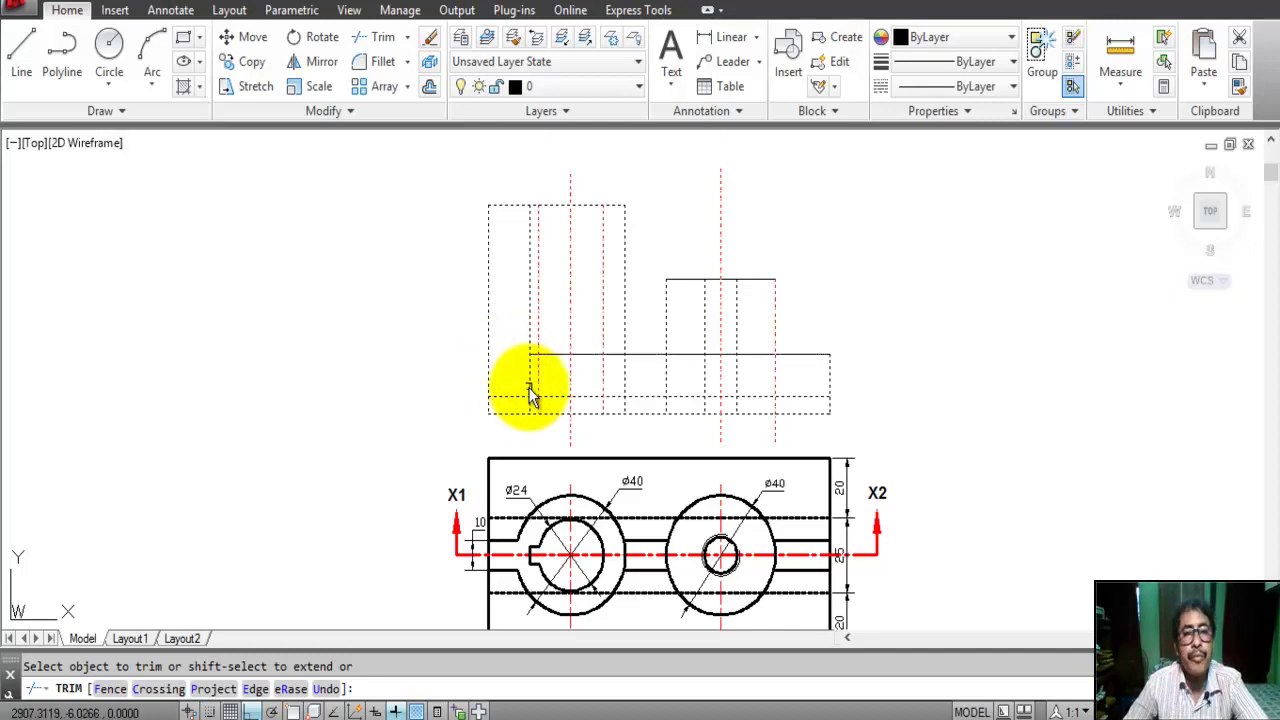
scroll(530, 388, "up", 2)
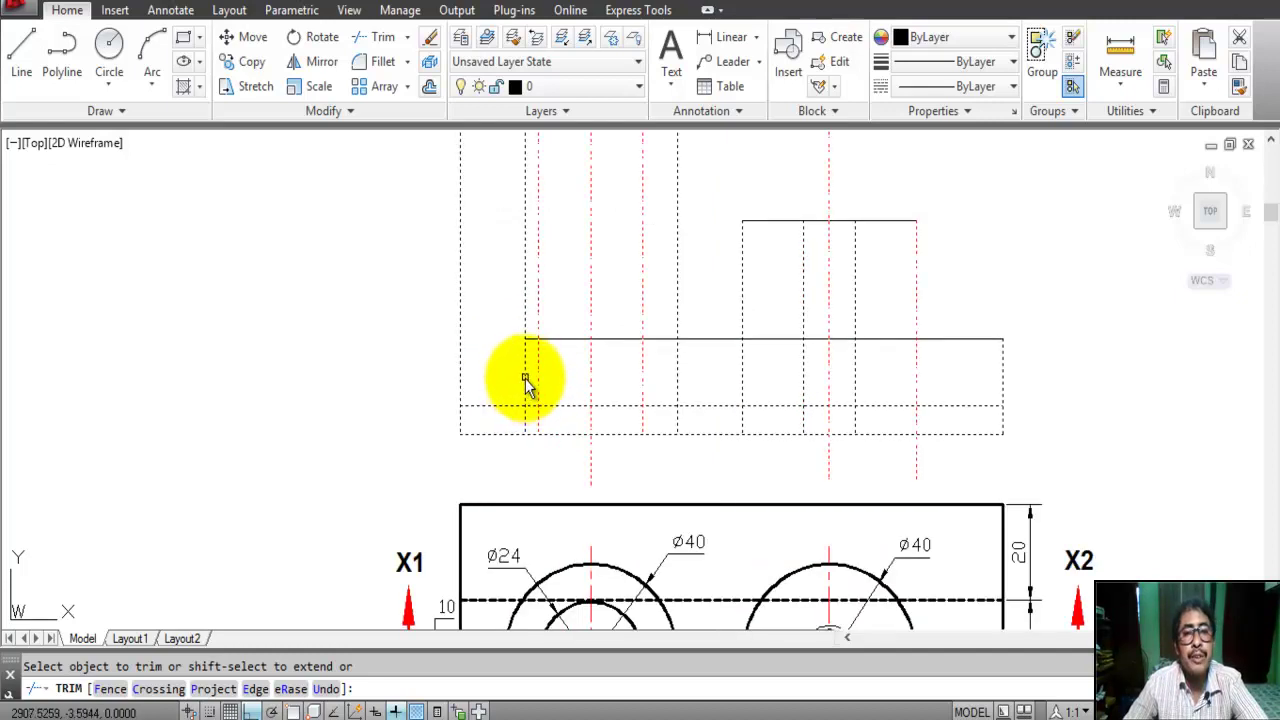
left_click(537, 377)
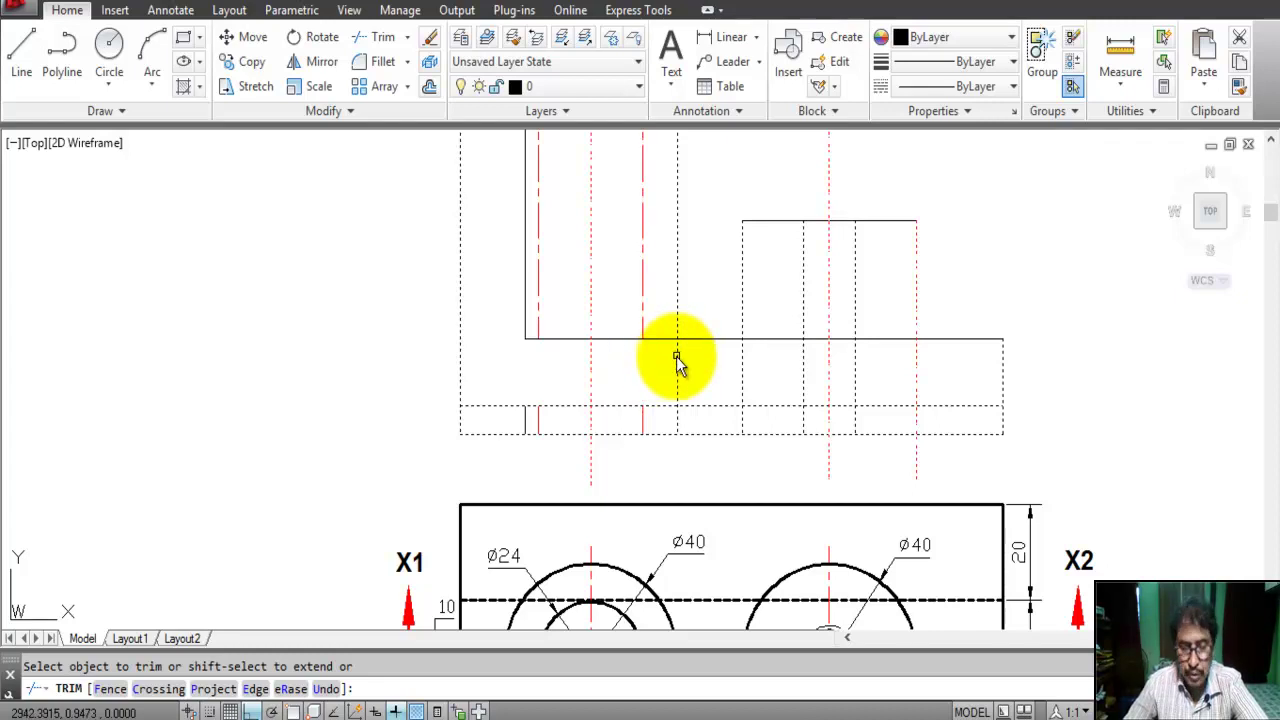
left_click(676, 362)
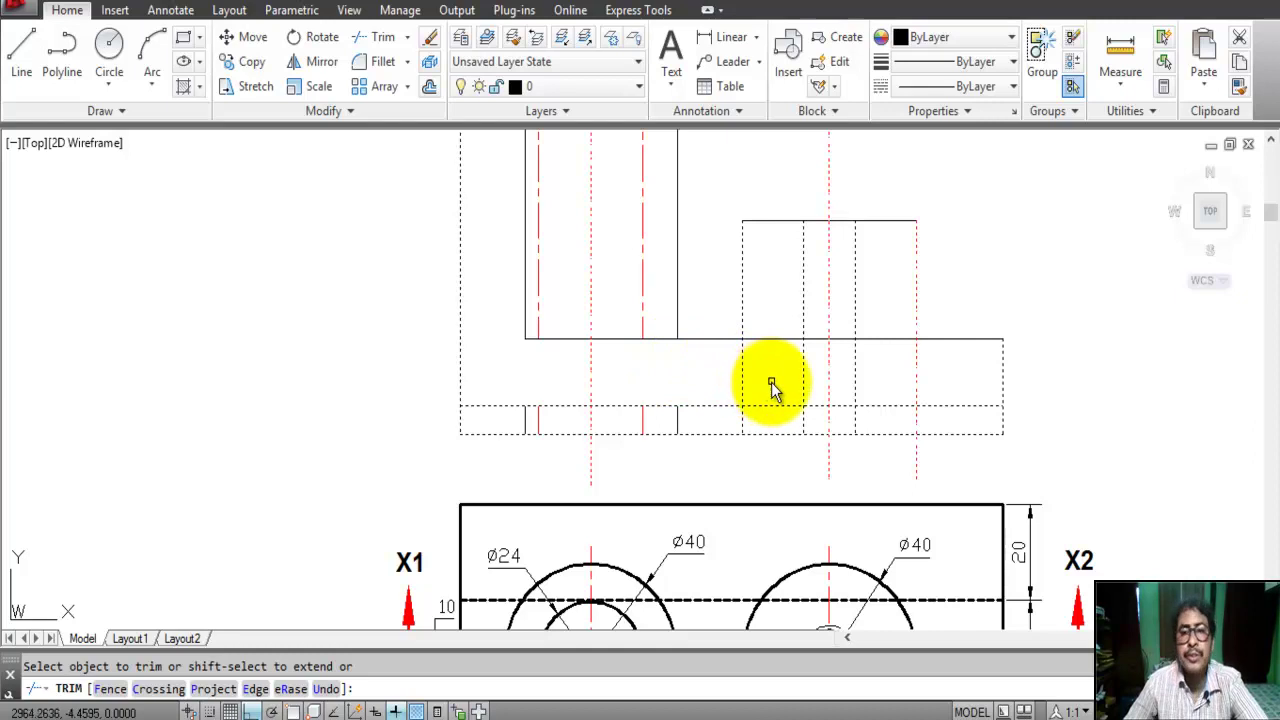
left_click(764, 385)
left_click(685, 362)
key("Return")
scroll(714, 286, "down", 2)
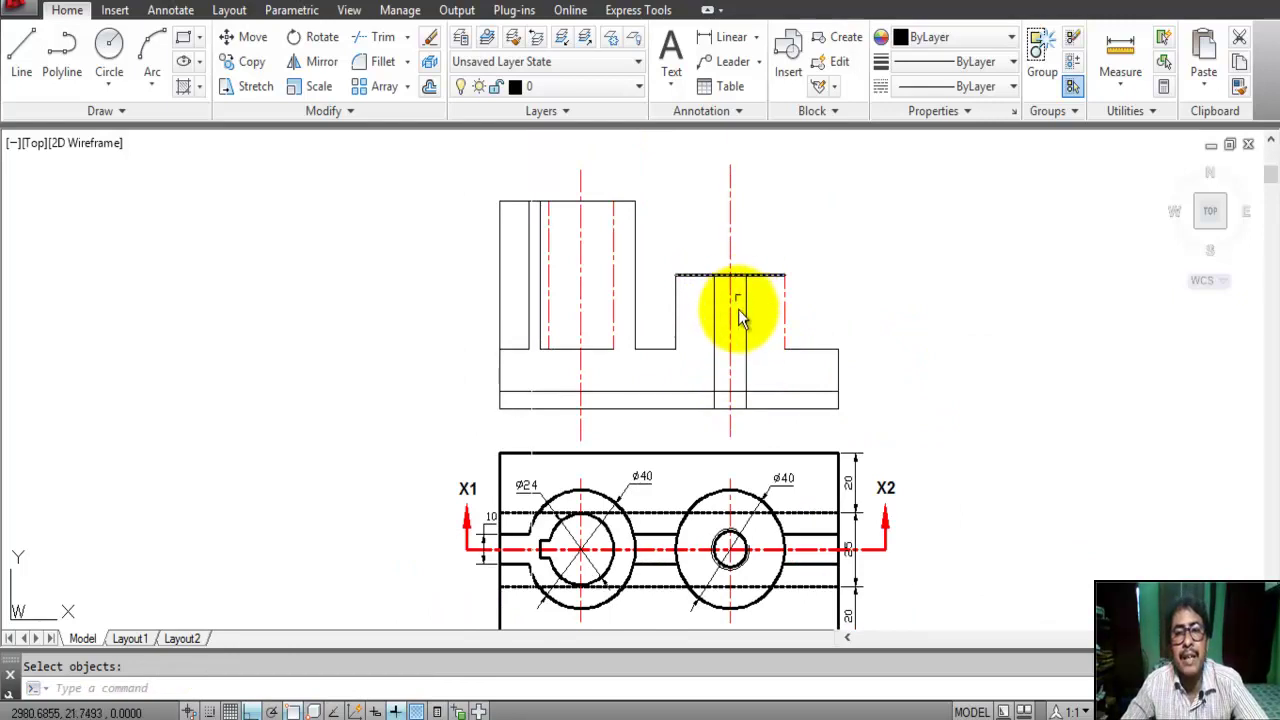
Offset the right boss's top line downward by 30 to mark the small hole's depth
left_click(430, 88)
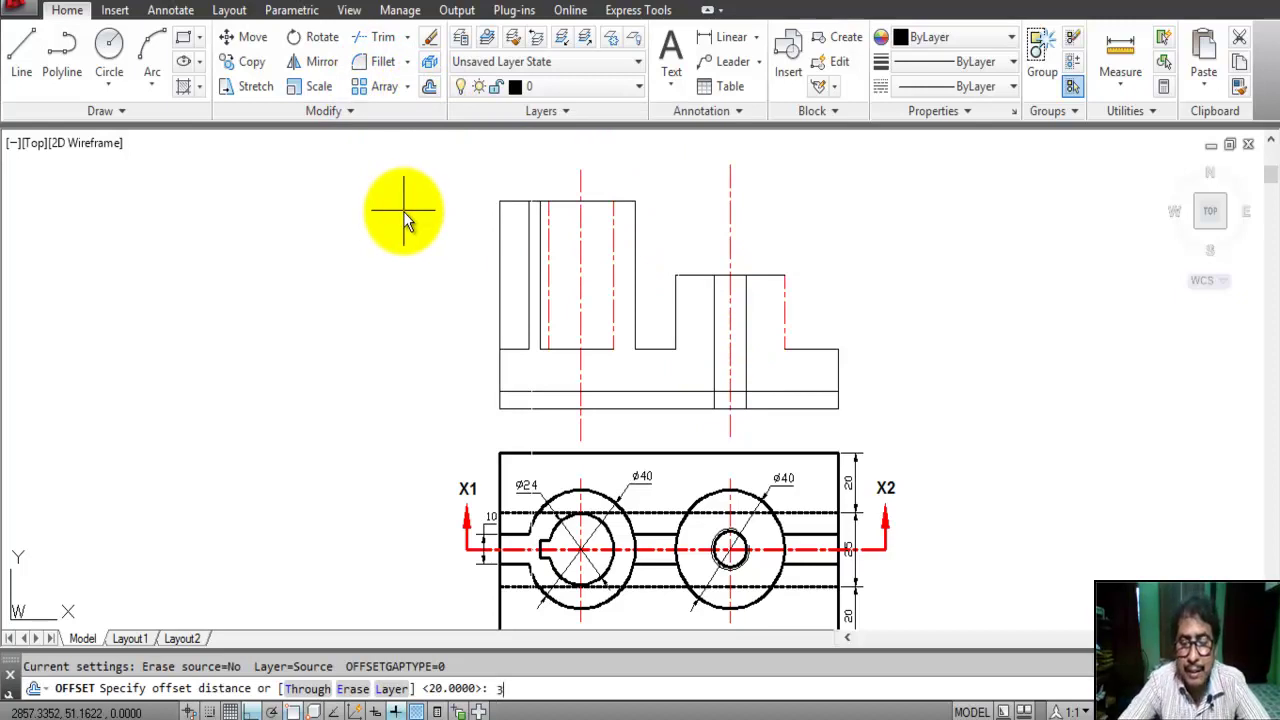
type("30")
key("Return")
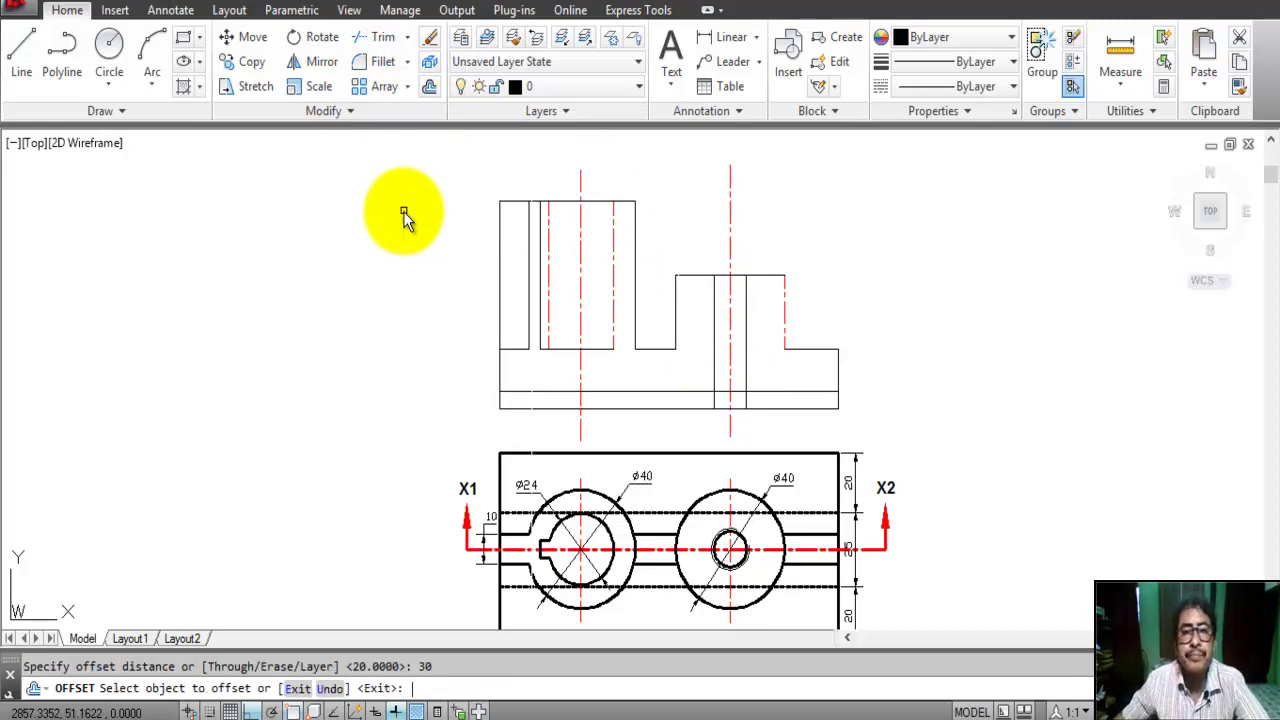
left_click(757, 277)
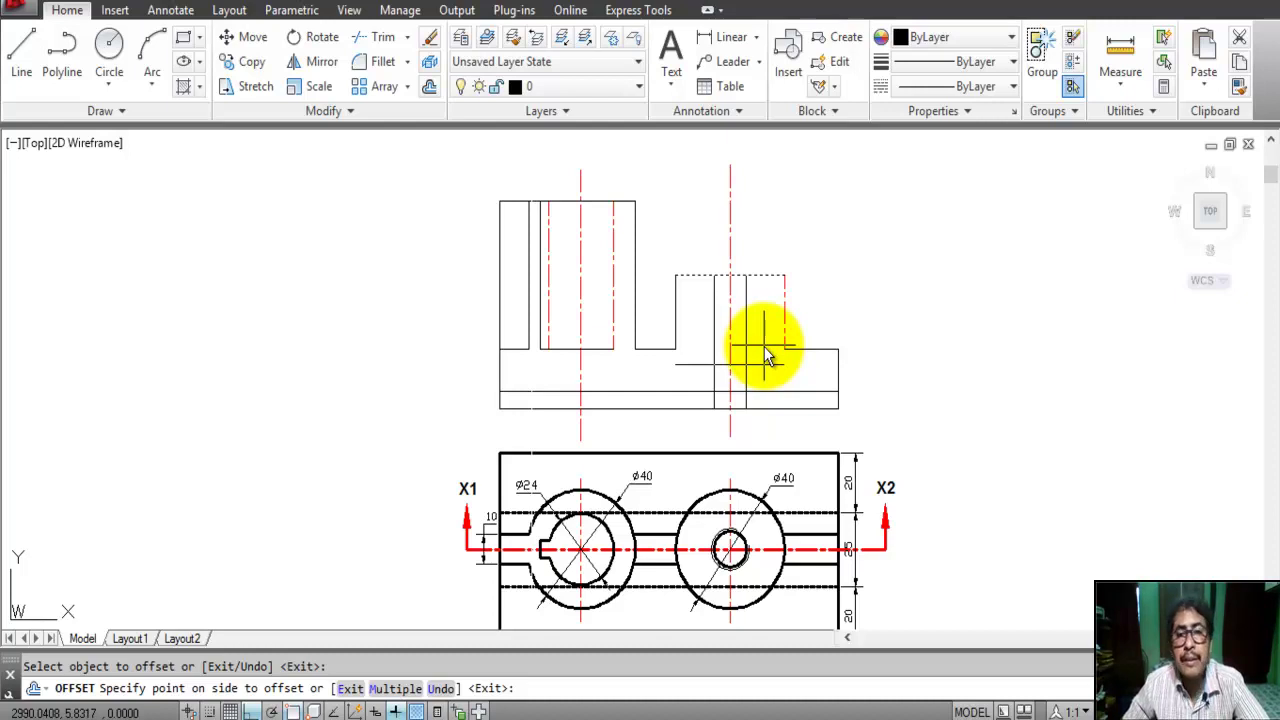
left_click(765, 355)
right_click(895, 289)
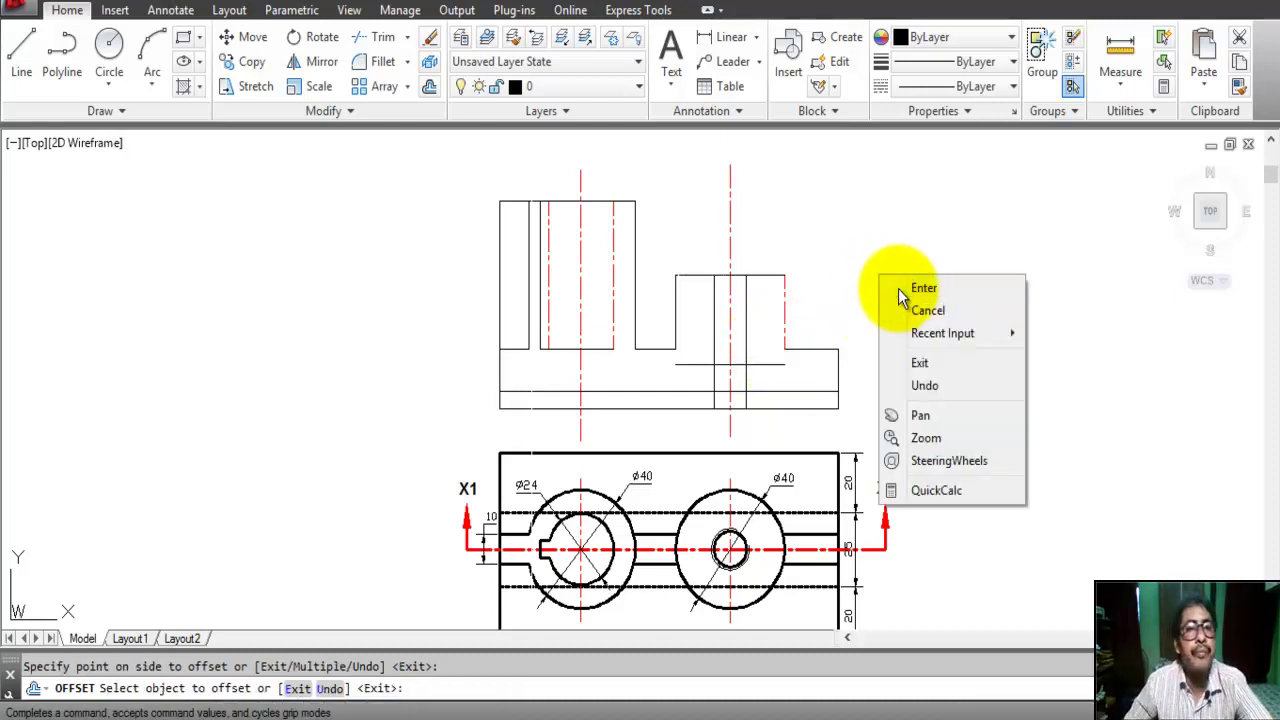
left_click(922, 288)
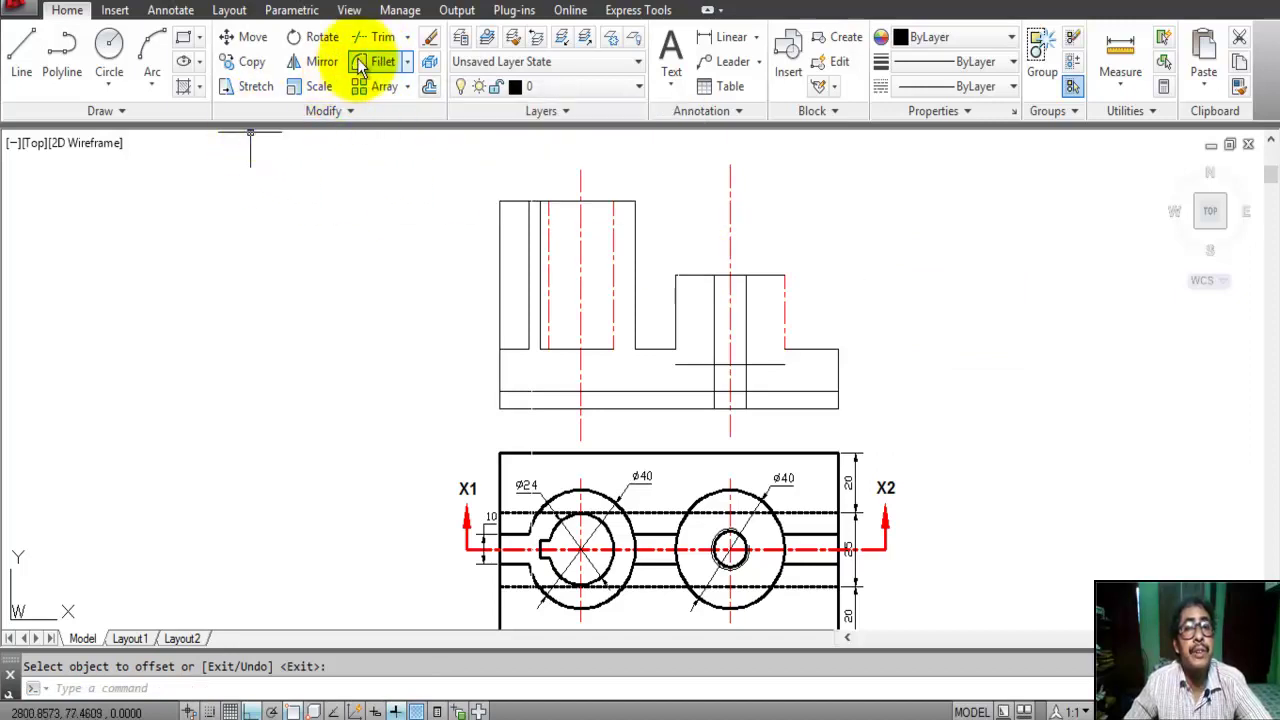
Trim the small hole's edges below the depth line and cut that line back to the hole's width
left_click(375, 37)
left_click(766, 386)
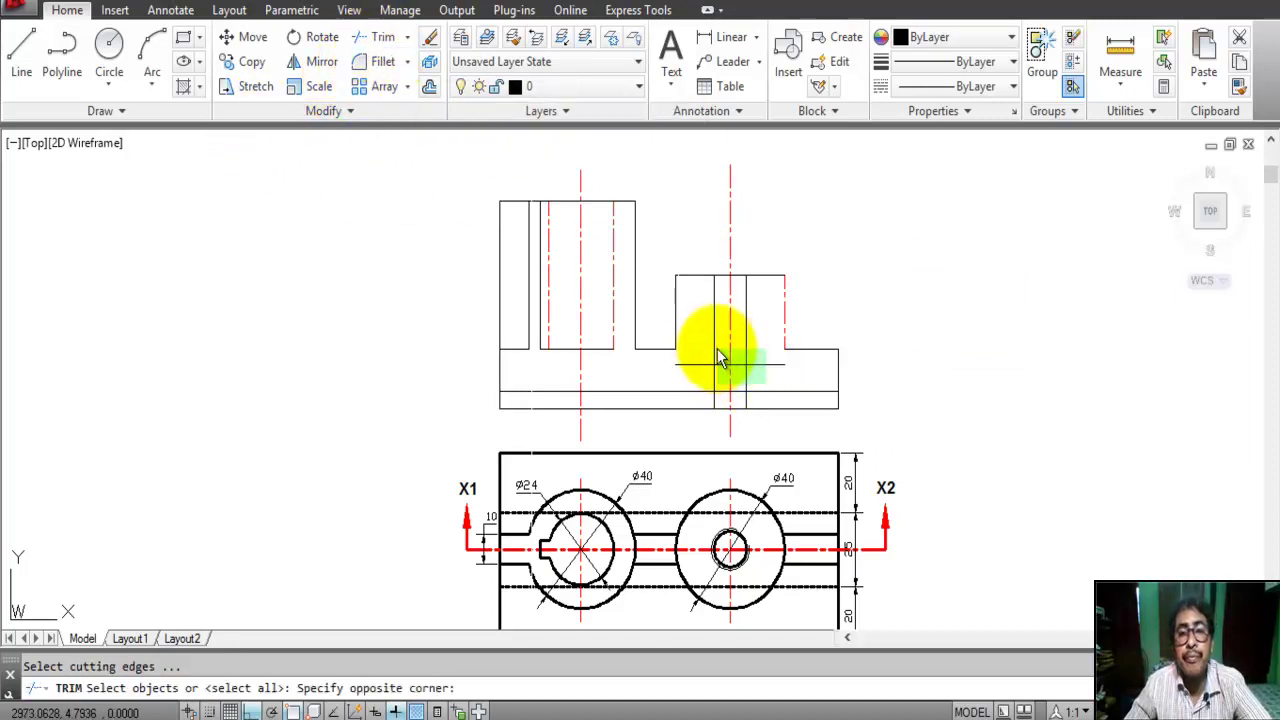
left_click(700, 349)
key("Return")
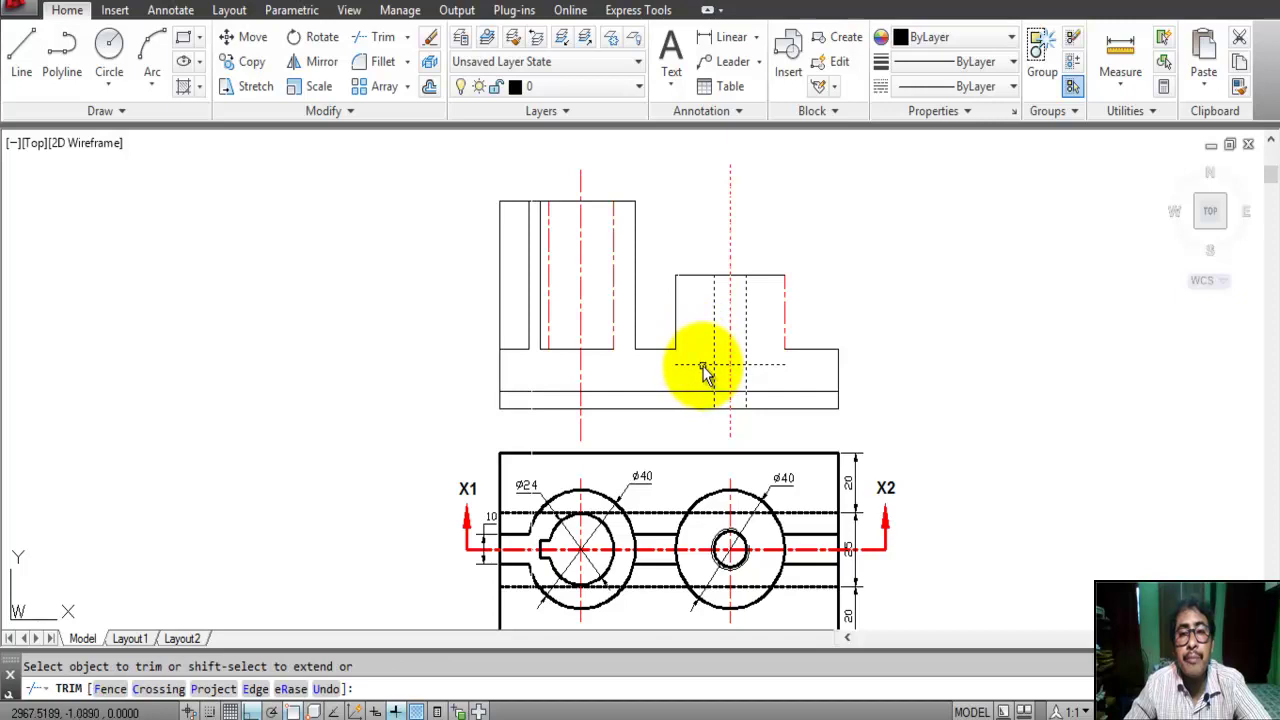
left_click(714, 380)
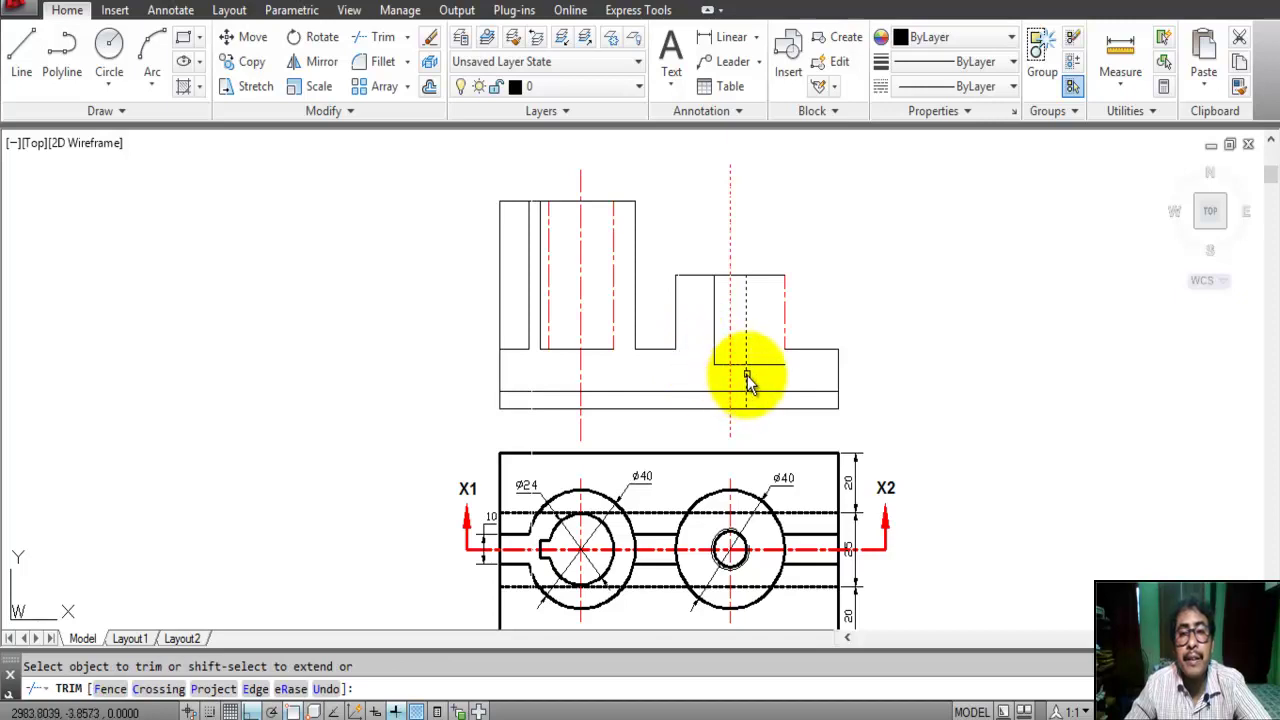
left_click(747, 375)
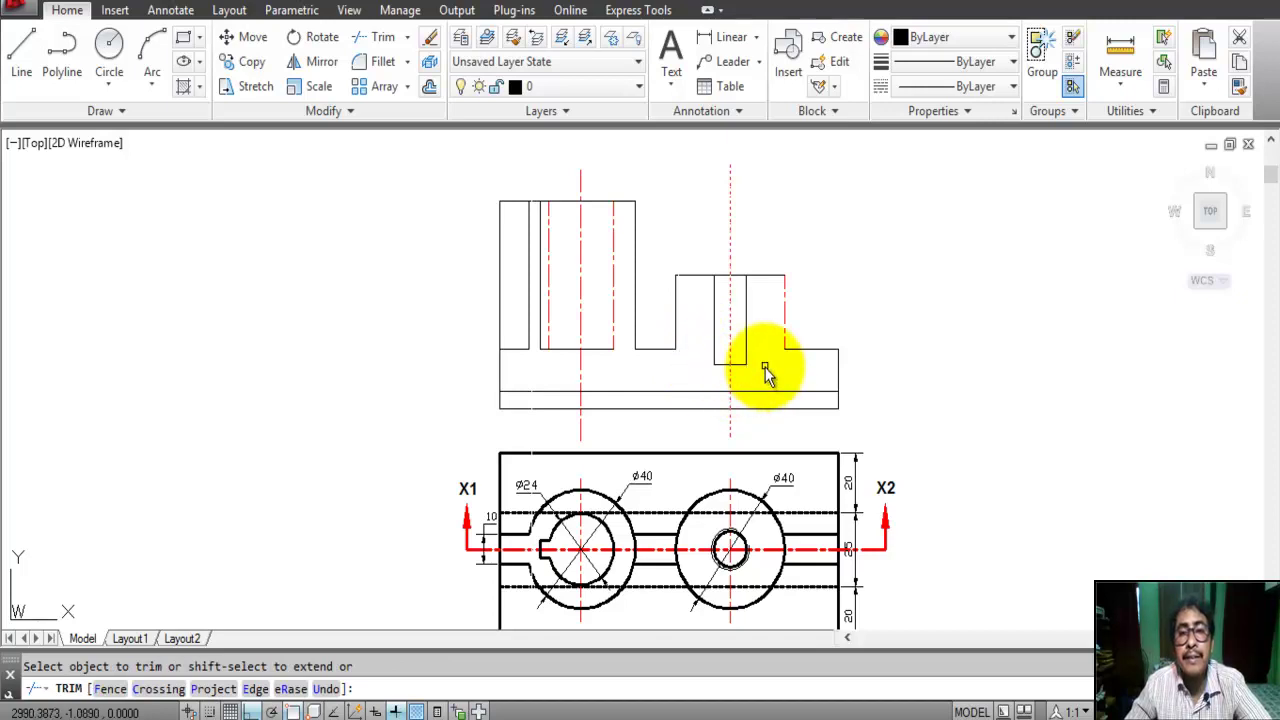
right_click(877, 294)
left_click(895, 297)
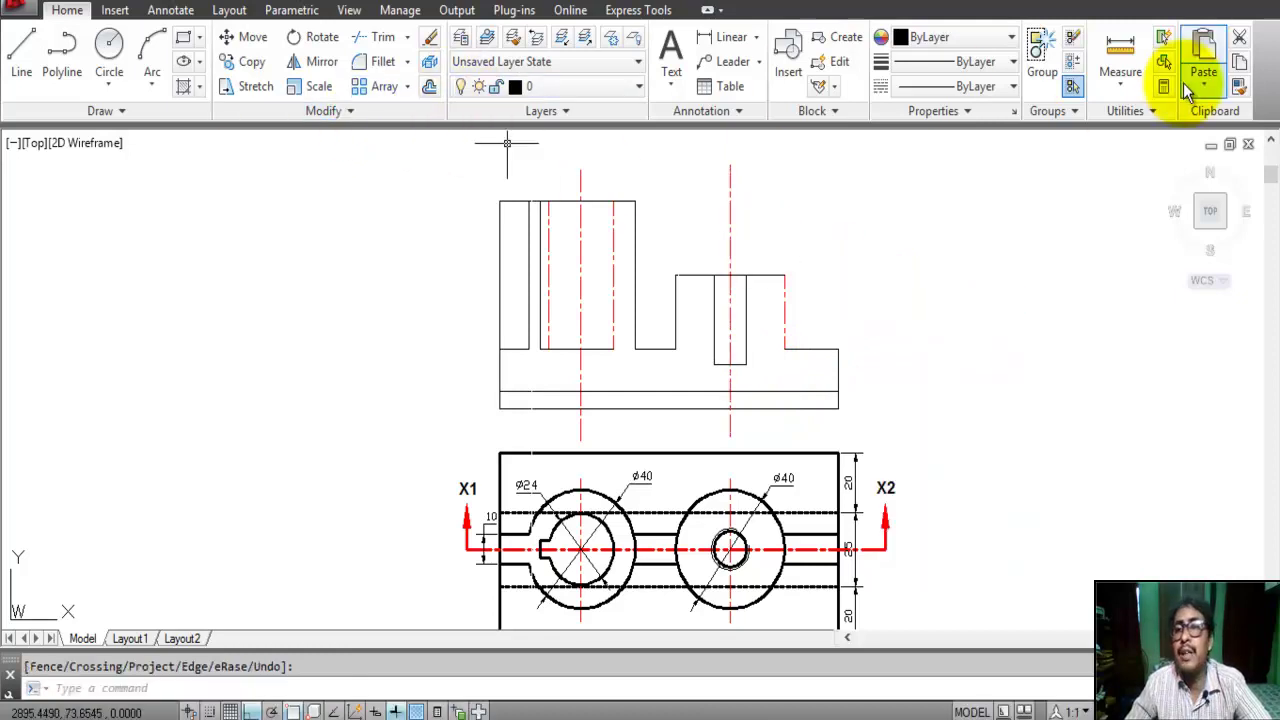
Match the plain black lower plate line's properties onto the right boss's red outer edge and both red Ø24 bore edges
left_click(1239, 86)
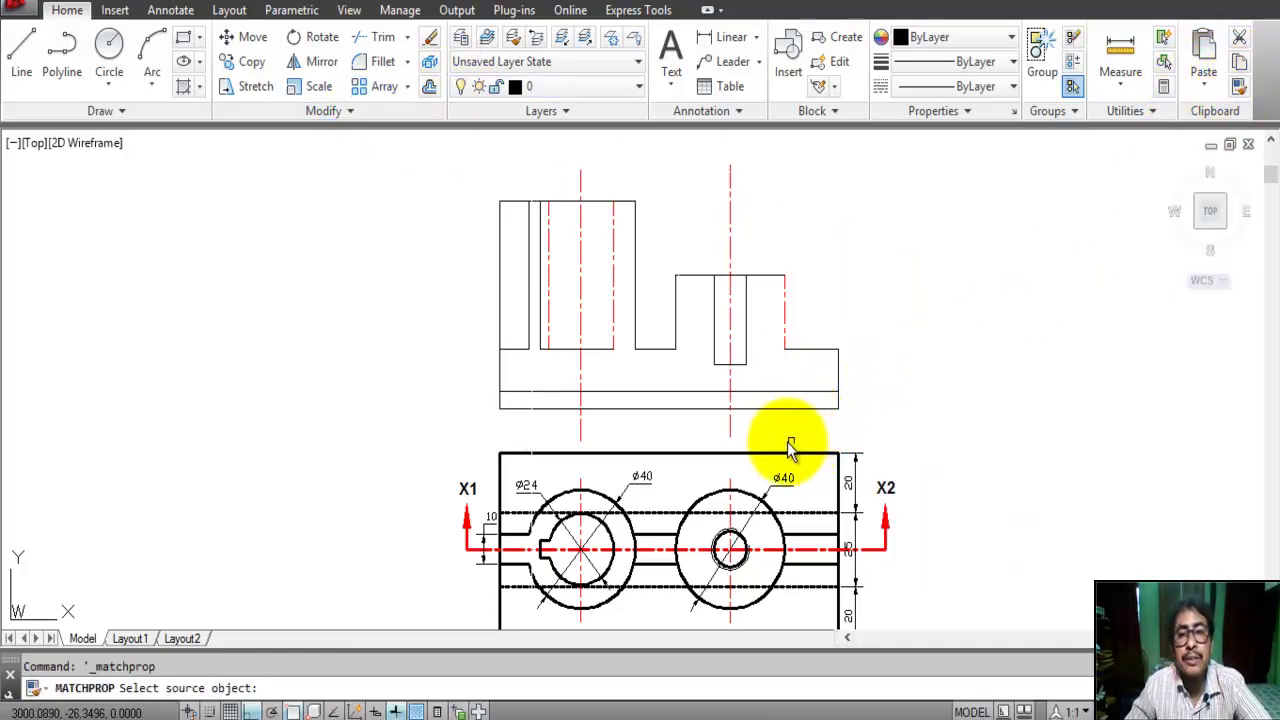
left_click(788, 393)
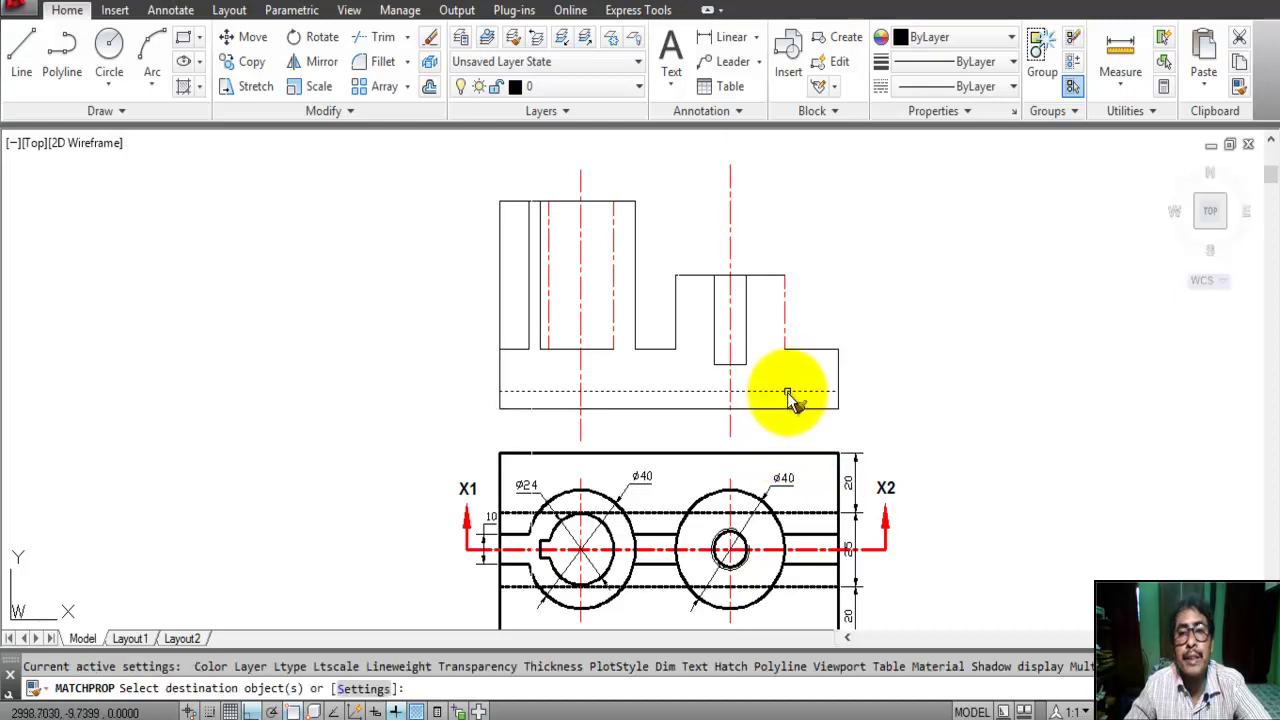
left_click(785, 322)
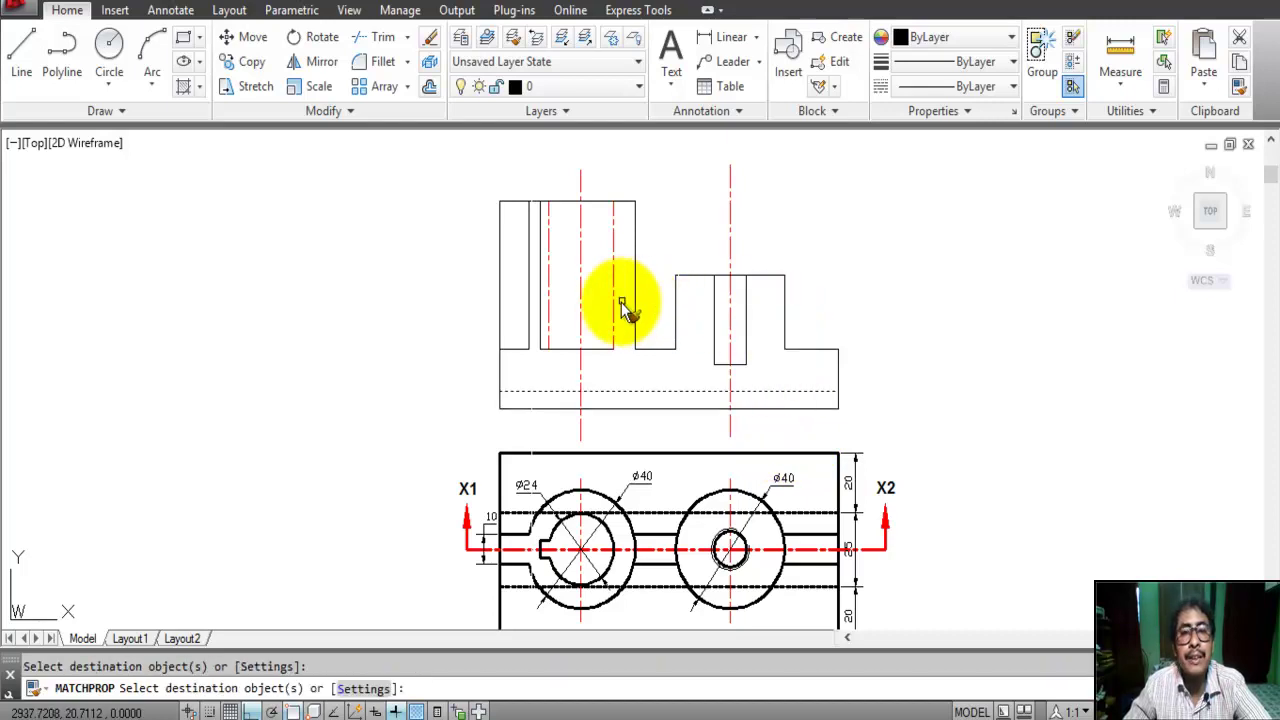
left_click(614, 308)
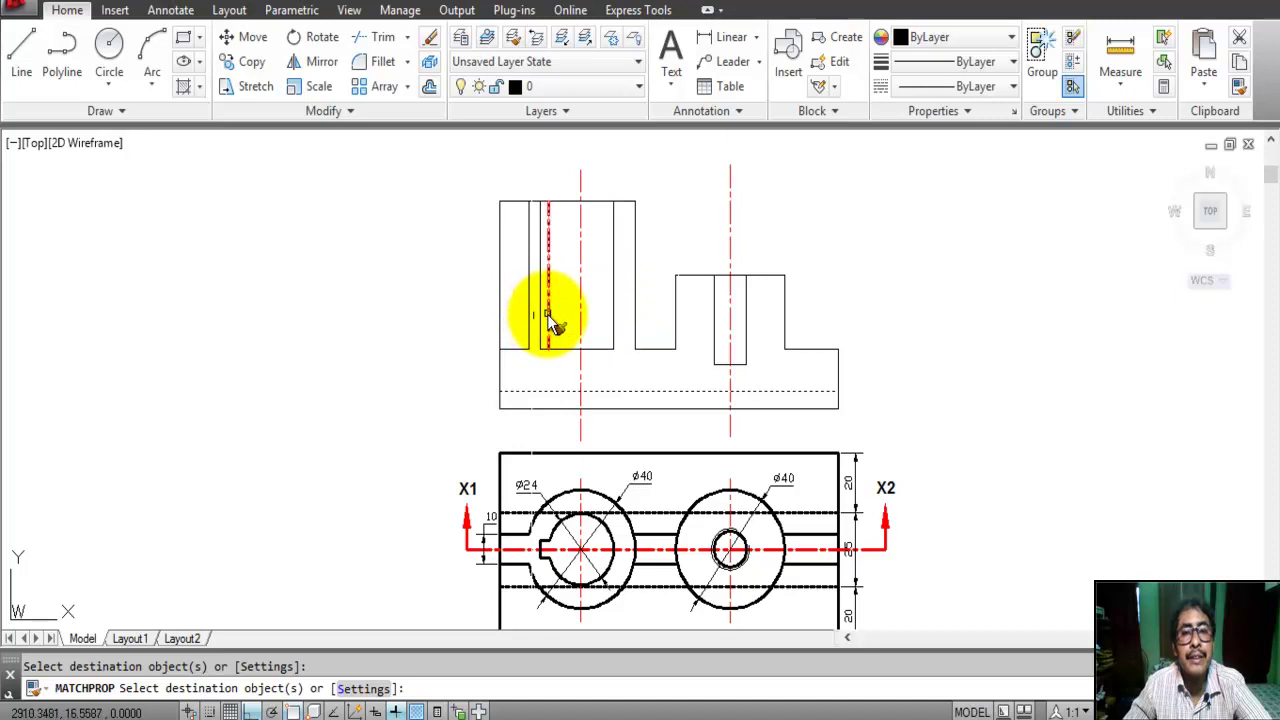
left_click(547, 314)
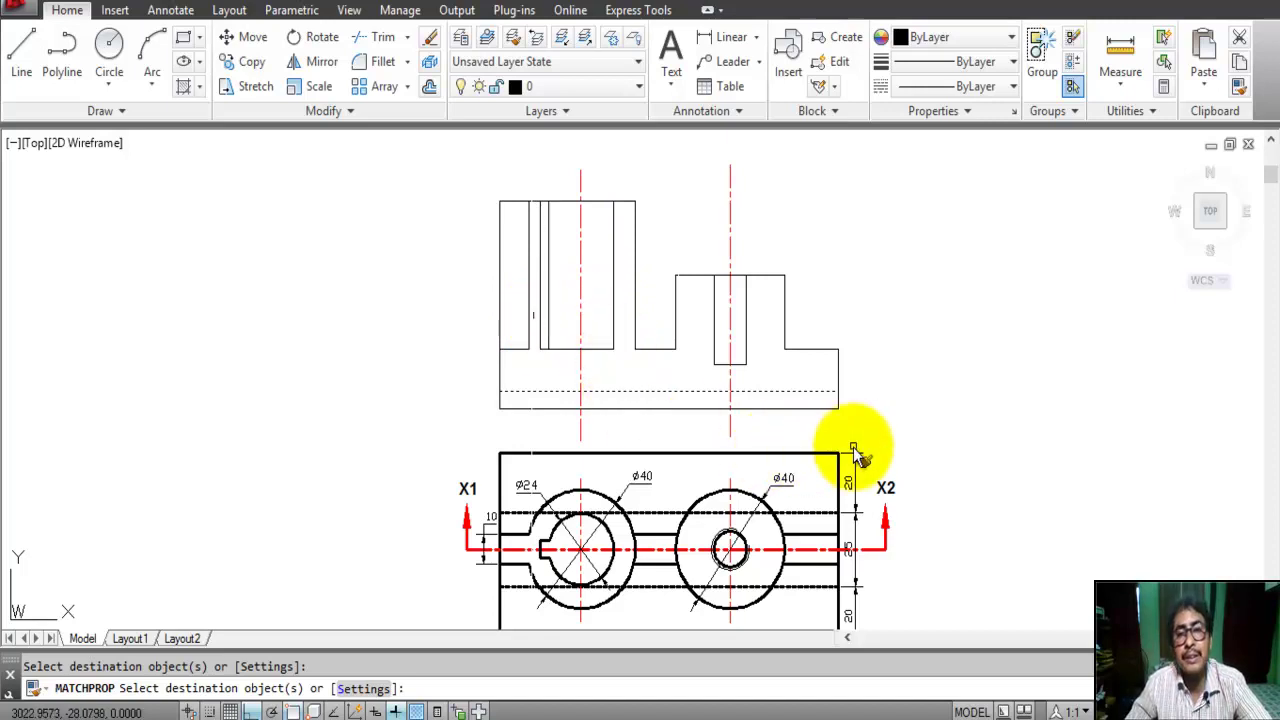
right_click(1020, 314)
left_click(1022, 317)
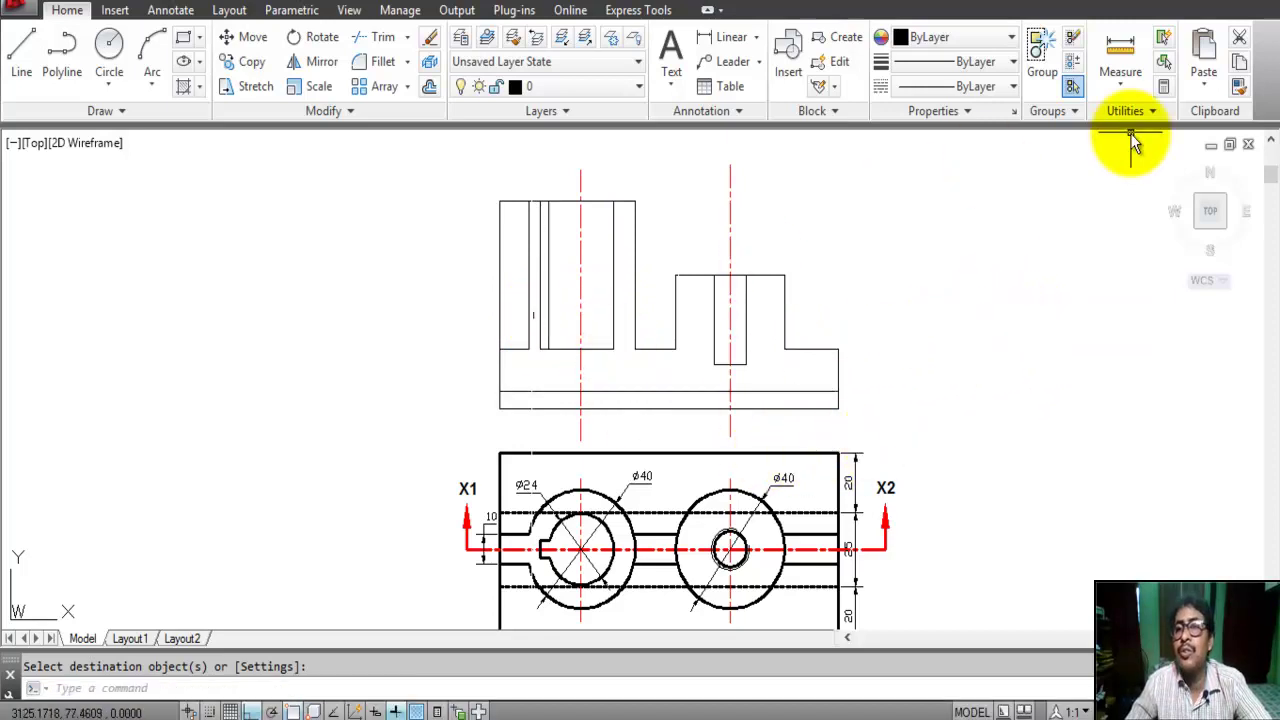
Match the top view's thick dashed line properties onto the horizontal line just above the front view's base
left_click(1240, 88)
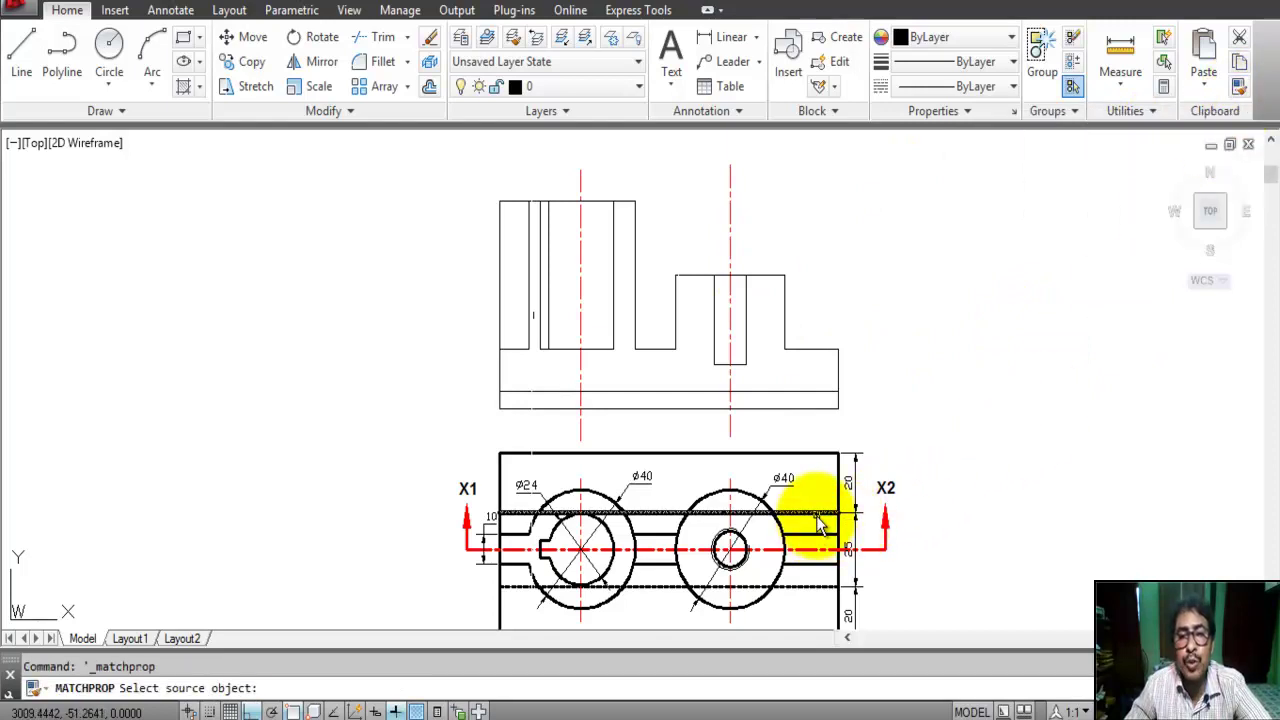
left_click(817, 515)
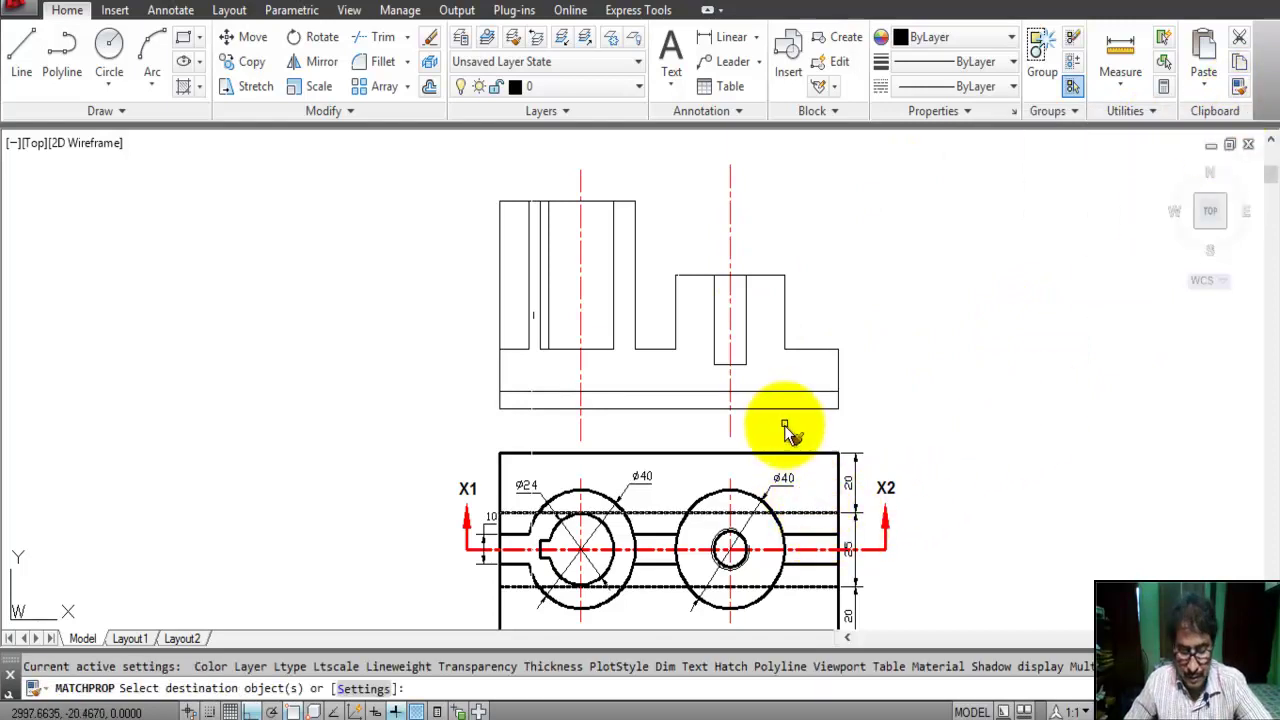
left_click(780, 392)
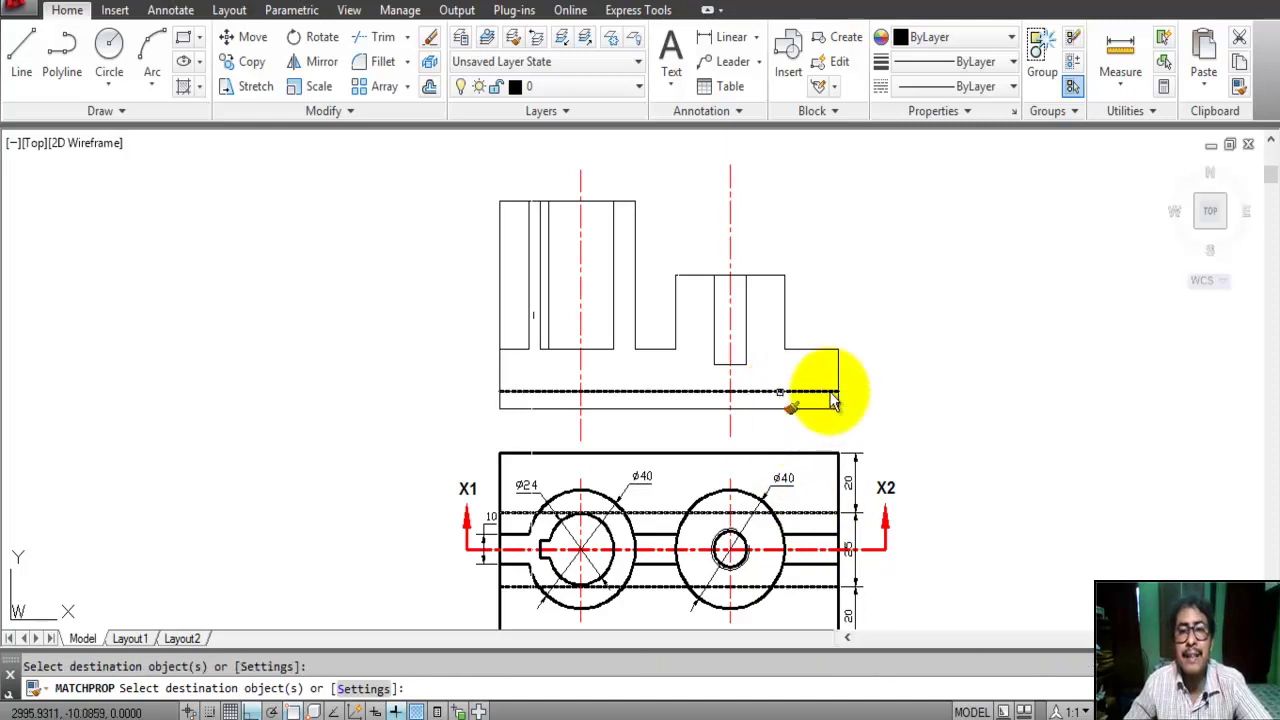
right_click(1006, 314)
left_click(1030, 322)
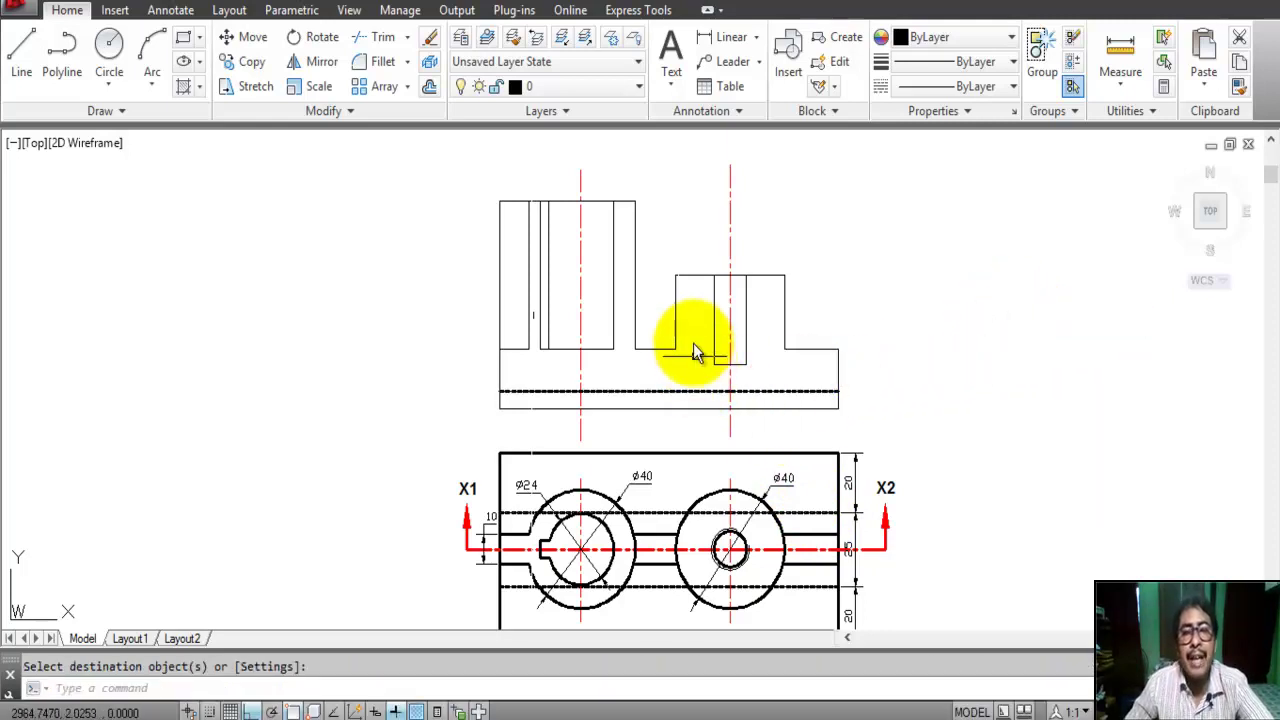
Offset both edges of the small hole outward by 1, and the new left line back inward by 1
left_click(714, 318)
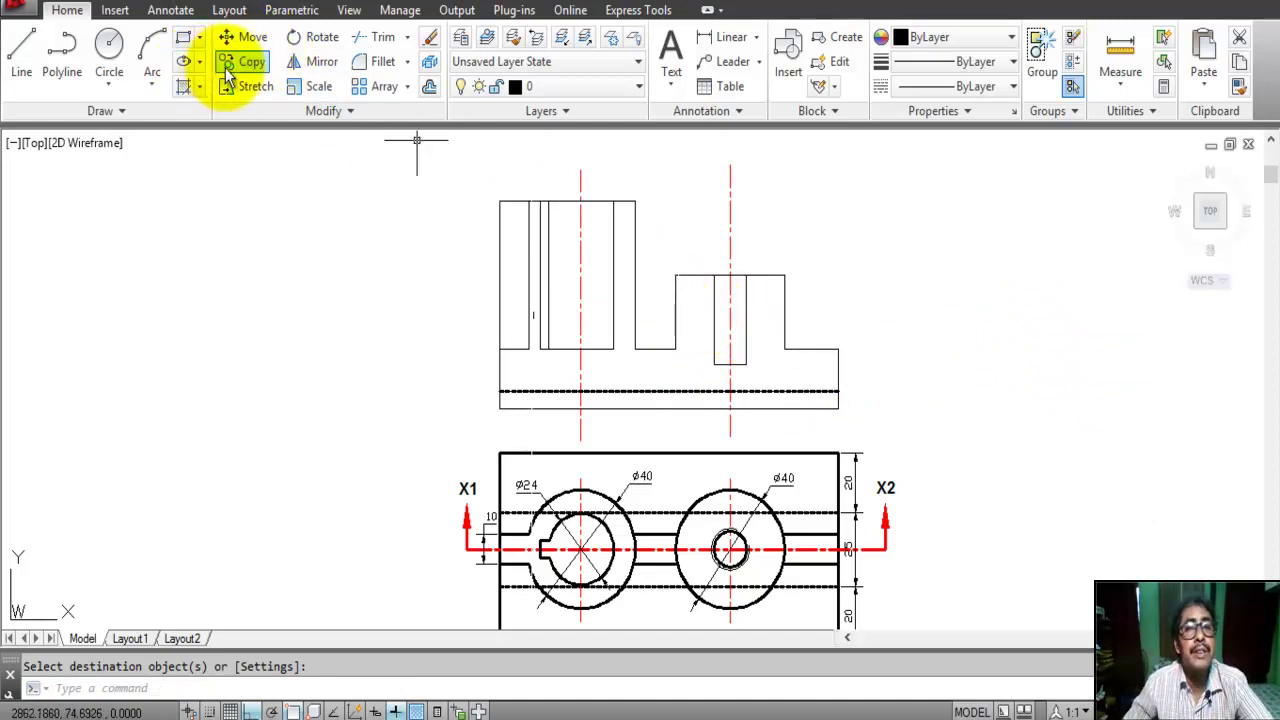
left_click(429, 86)
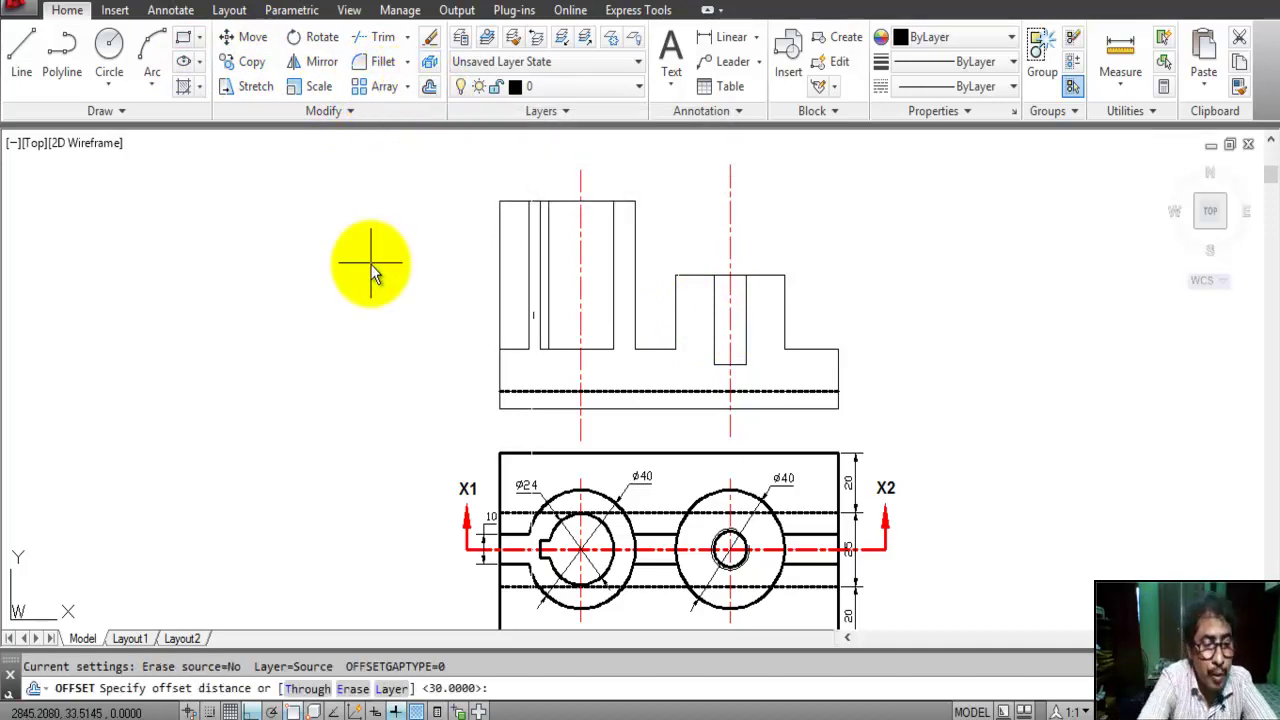
key("Return")
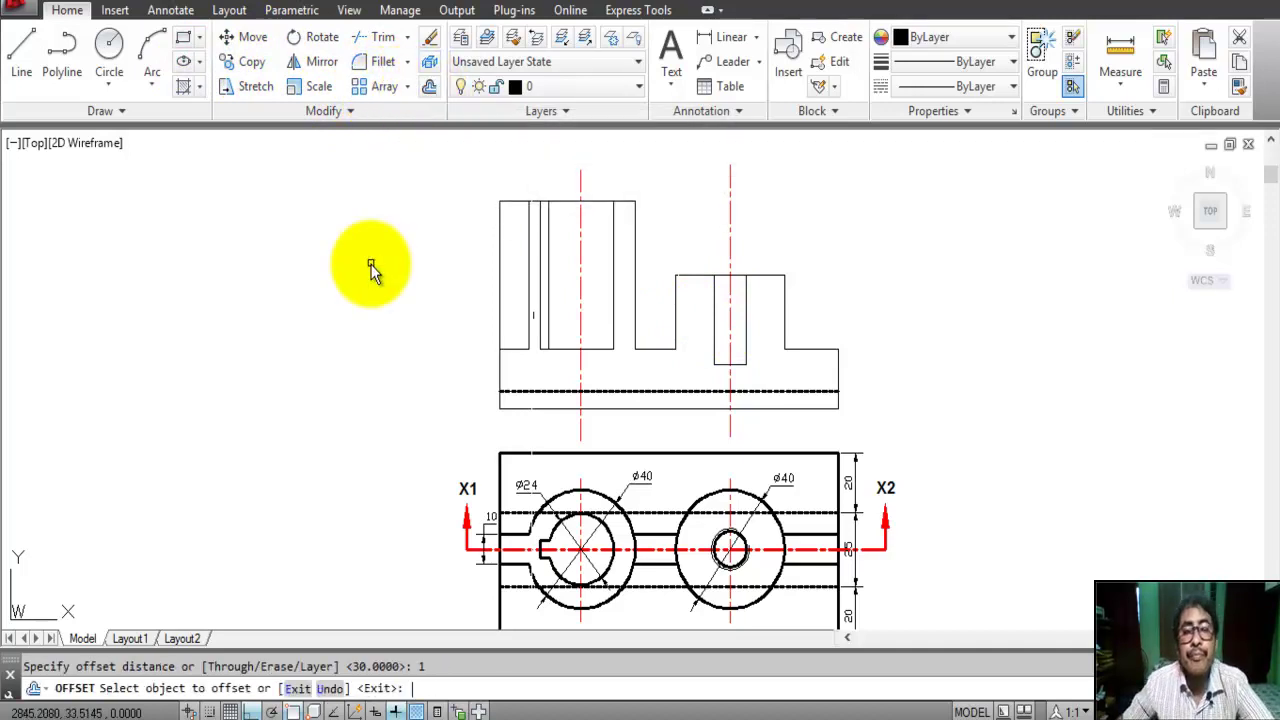
left_click(714, 319)
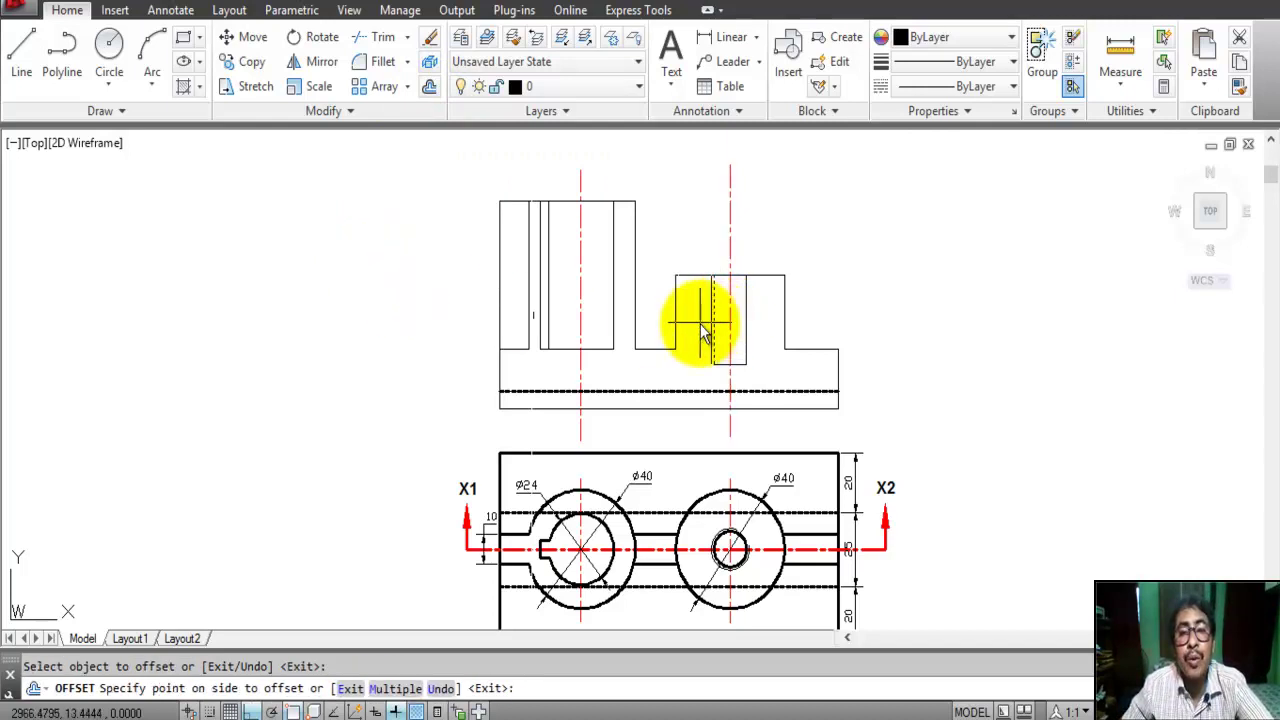
left_click(702, 333)
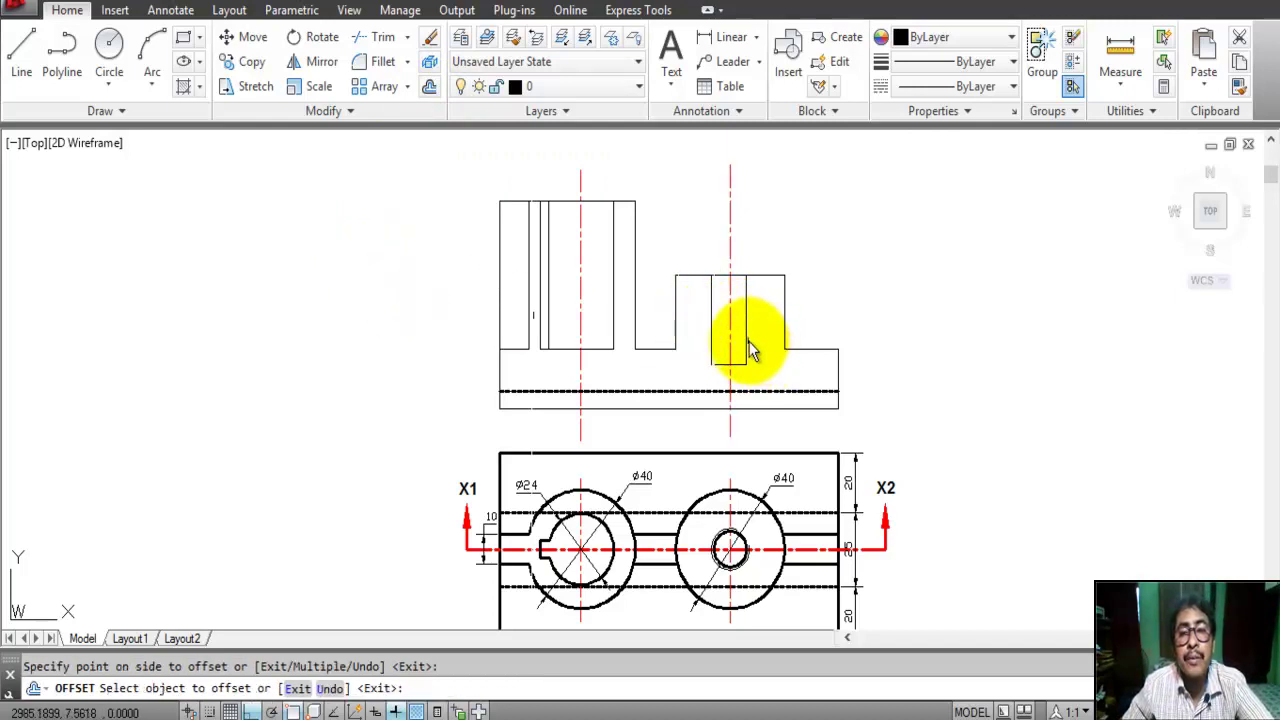
left_click(747, 347)
left_click(764, 348)
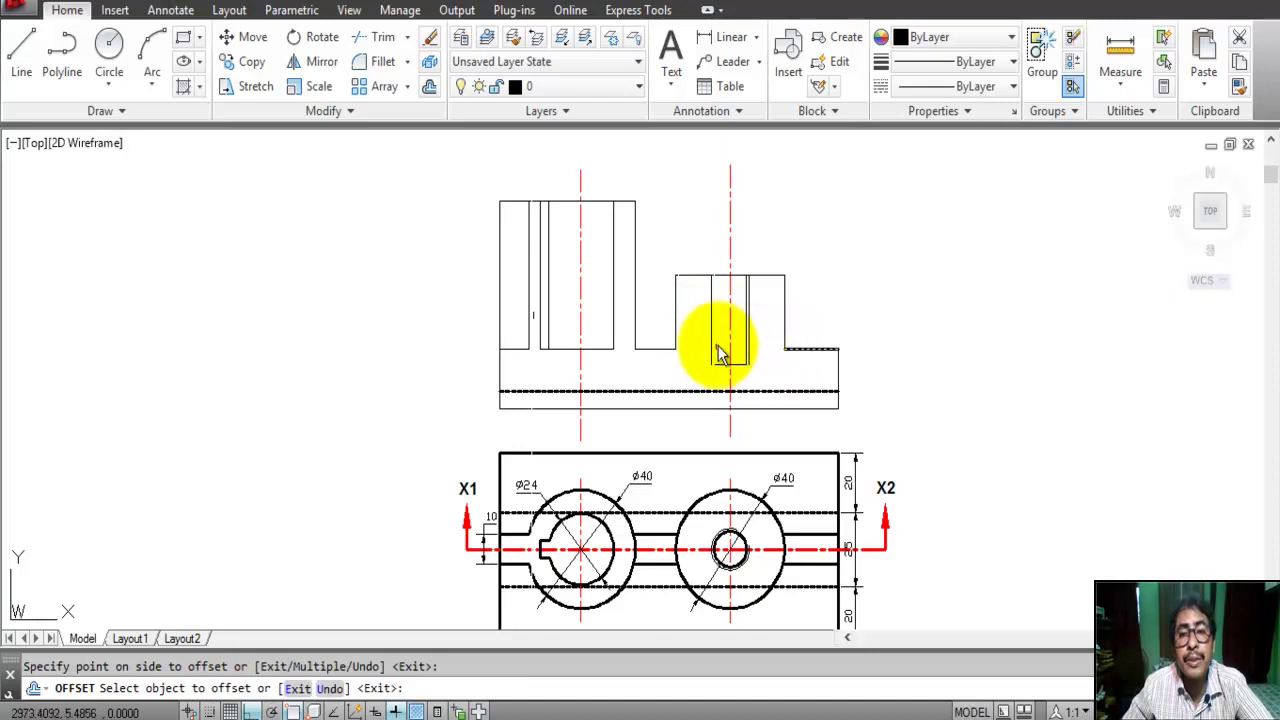
left_click(712, 346)
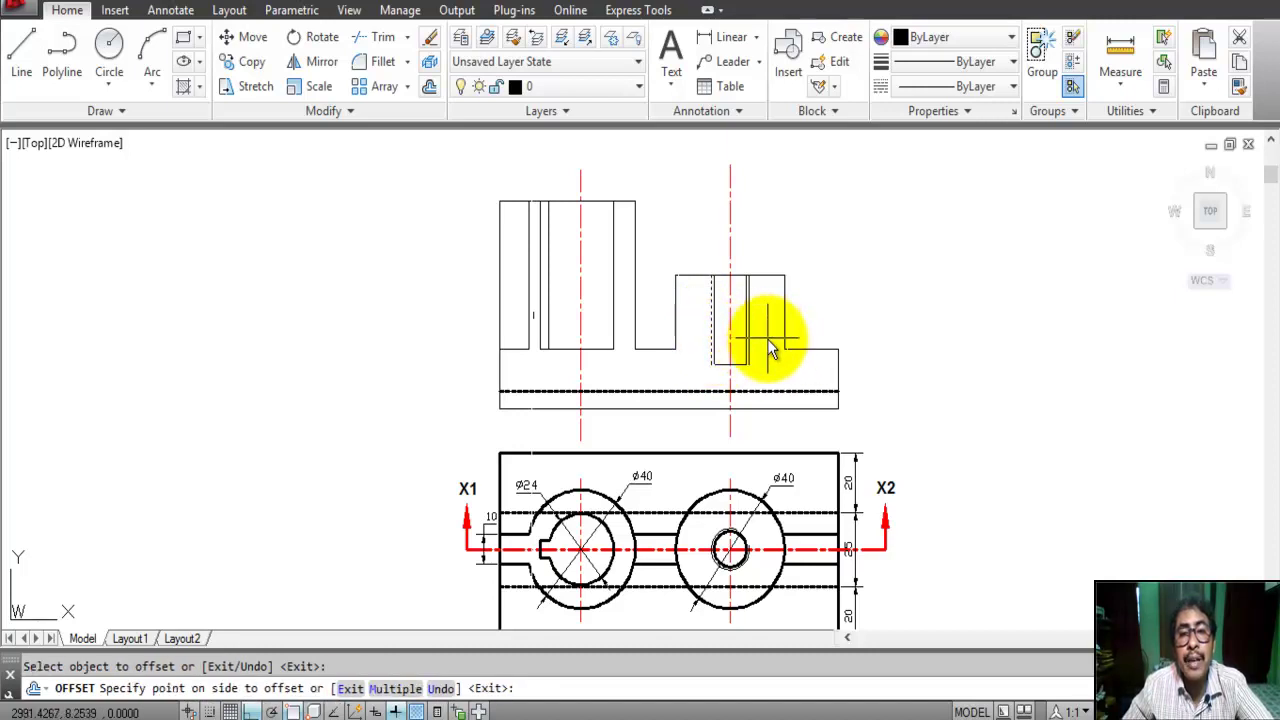
left_click(767, 340)
right_click(810, 230)
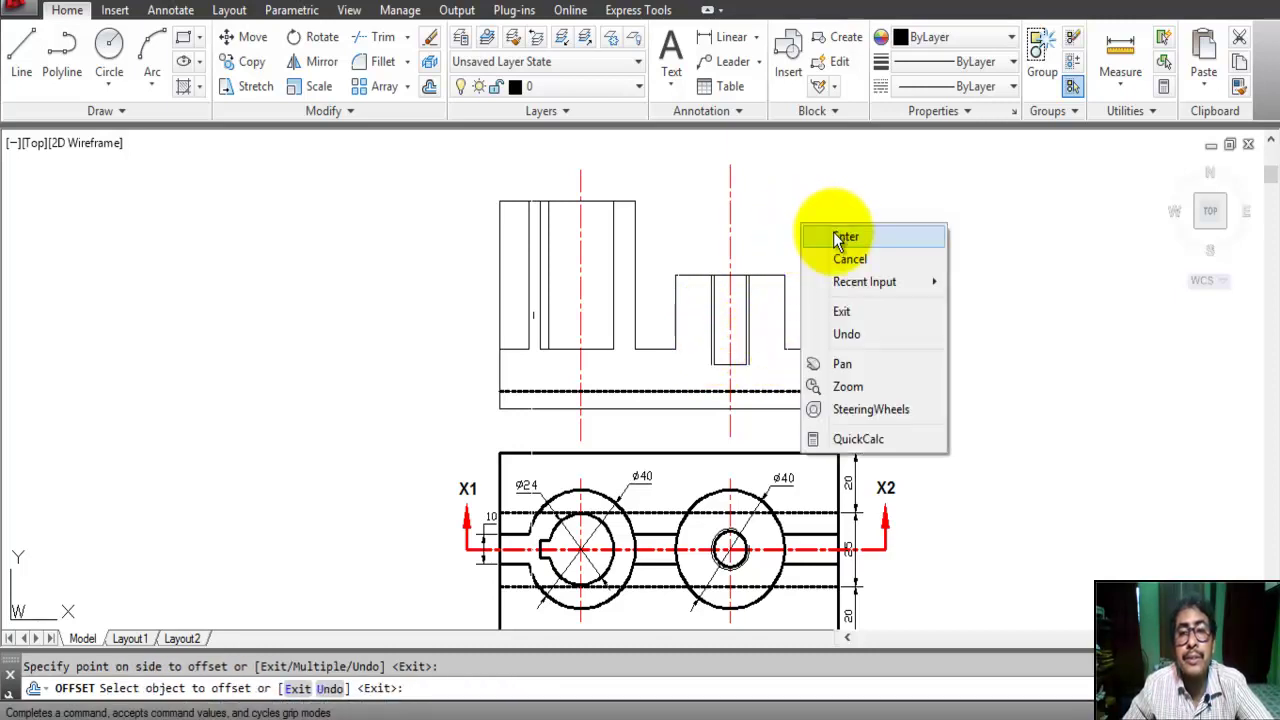
left_click(838, 240)
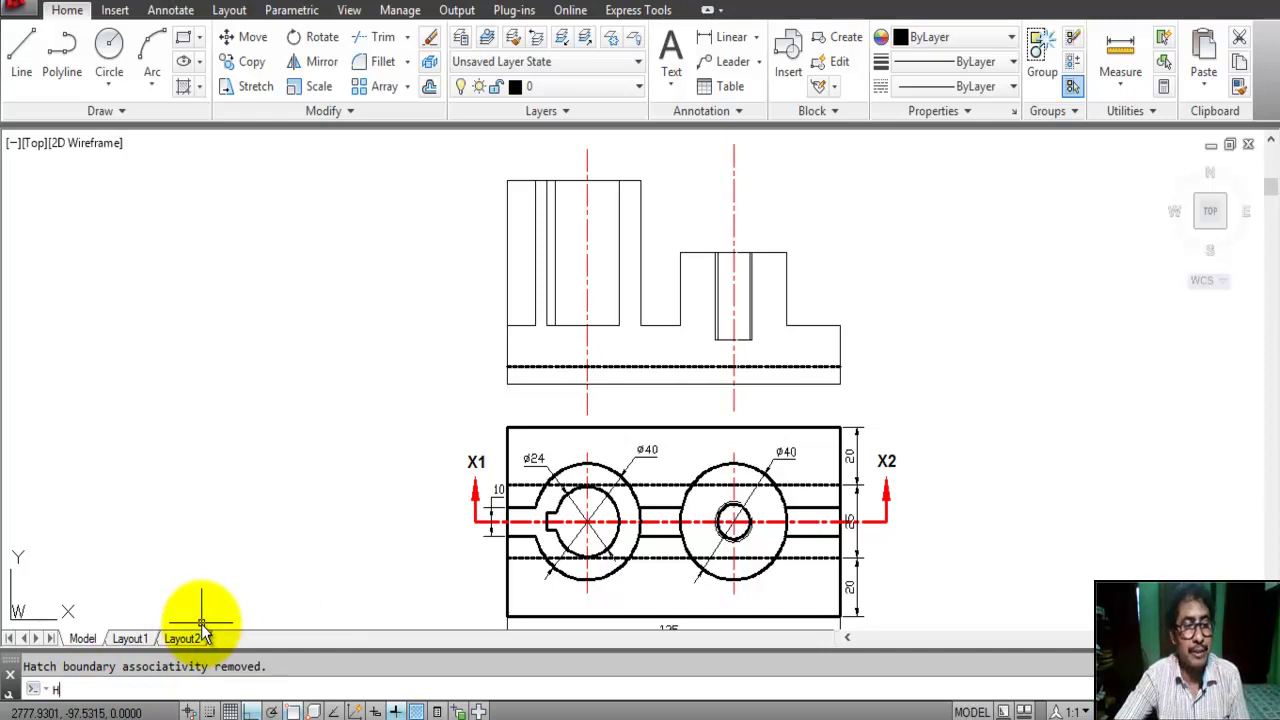
Hatch the front view's cut base and boss walls above the thick dashed line with the ANSI31 pattern at scale 5
key("Return")
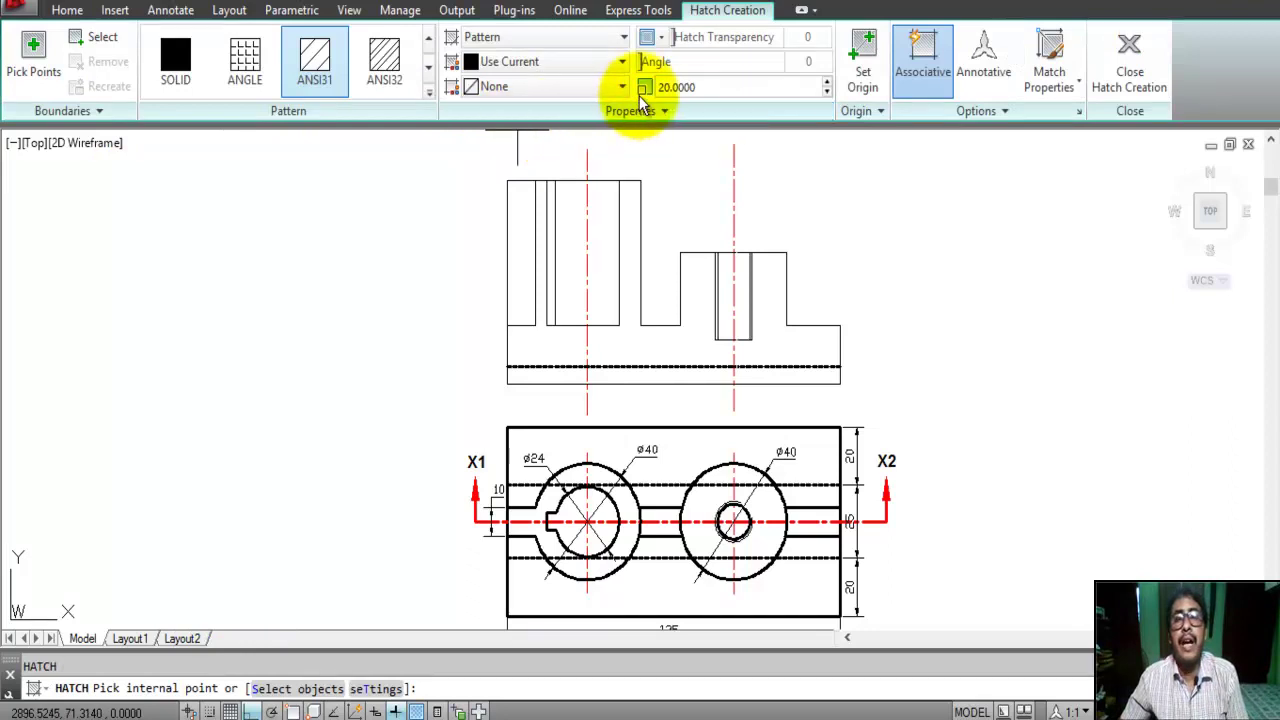
left_click(700, 87)
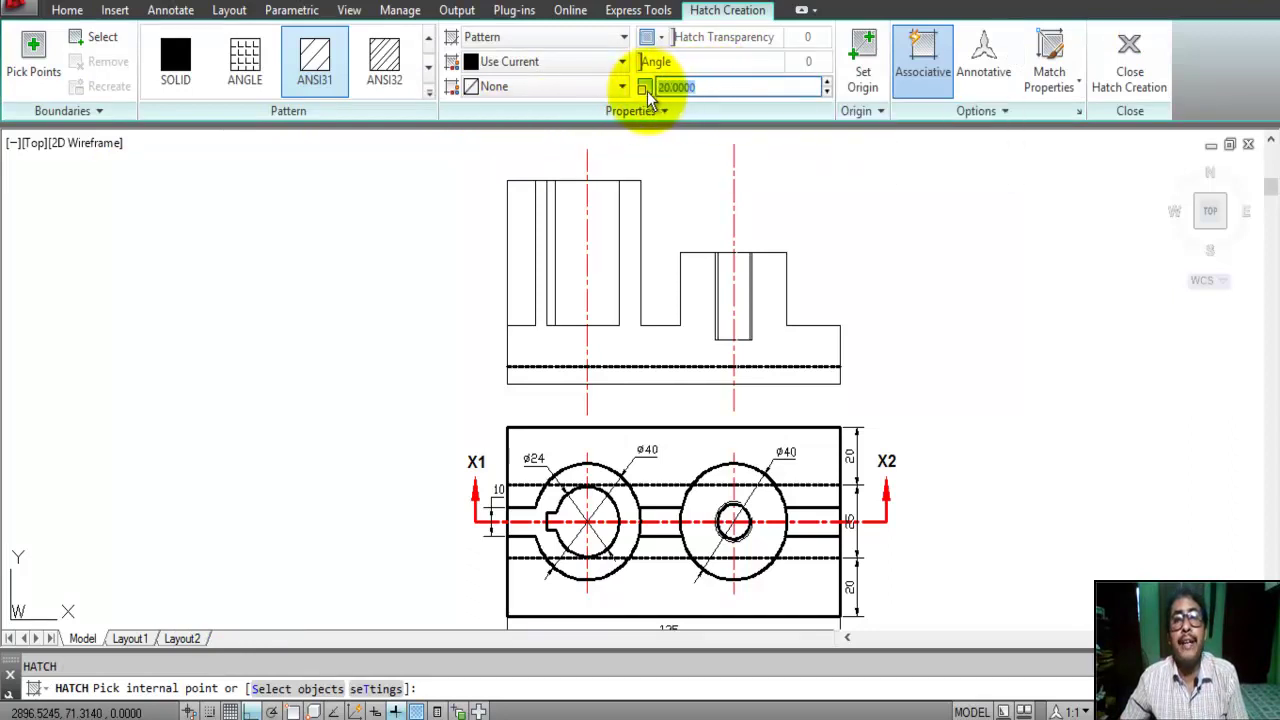
left_click(700, 87)
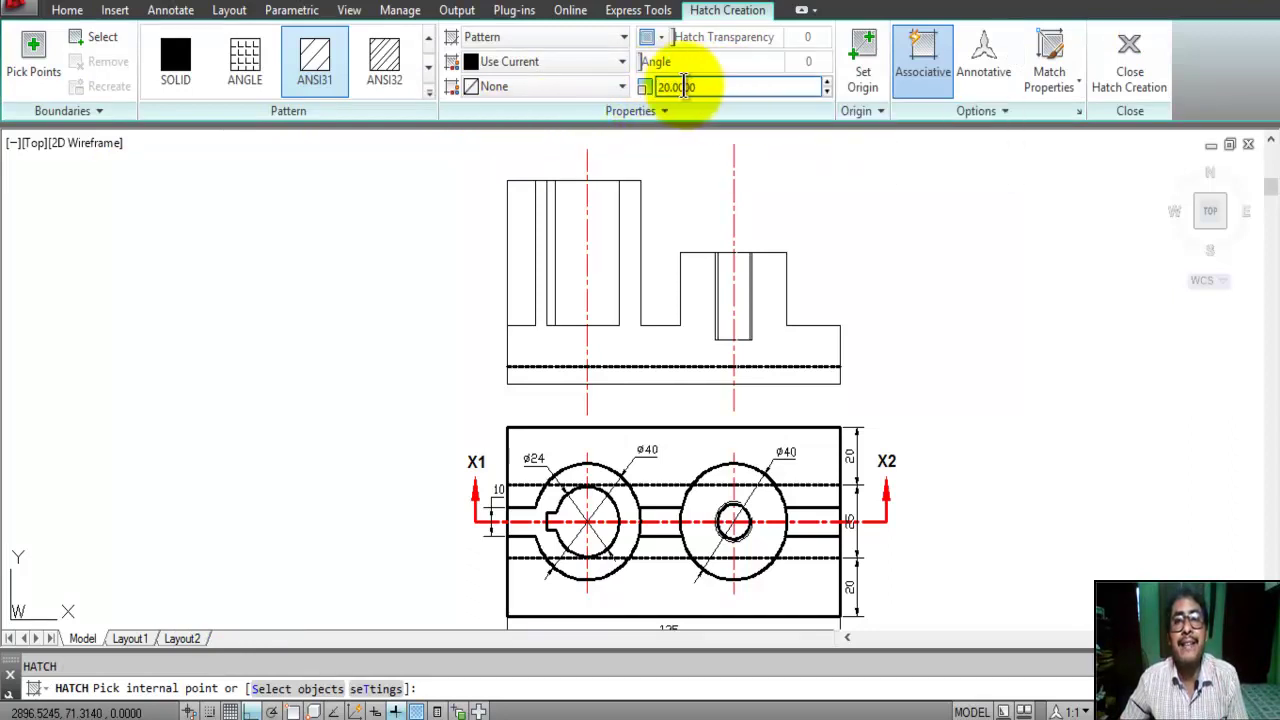
left_click_drag(743, 87, 620, 92)
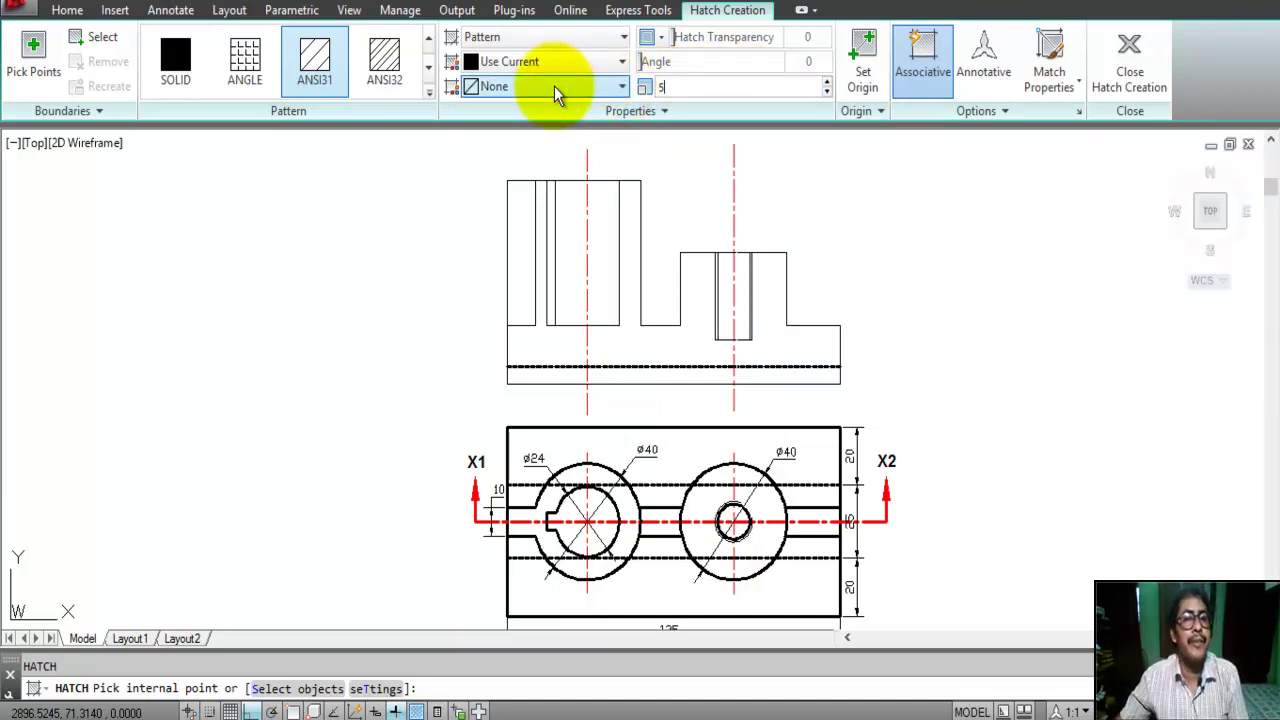
left_click(38, 56)
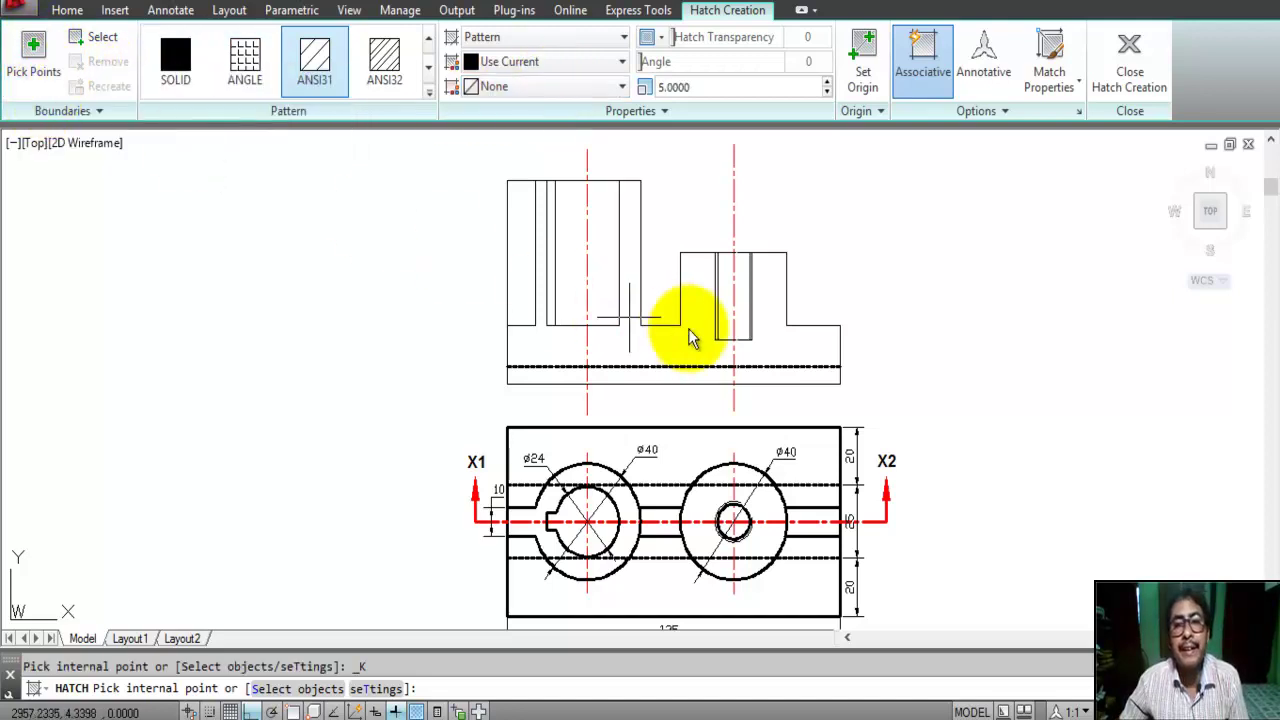
left_click(785, 360)
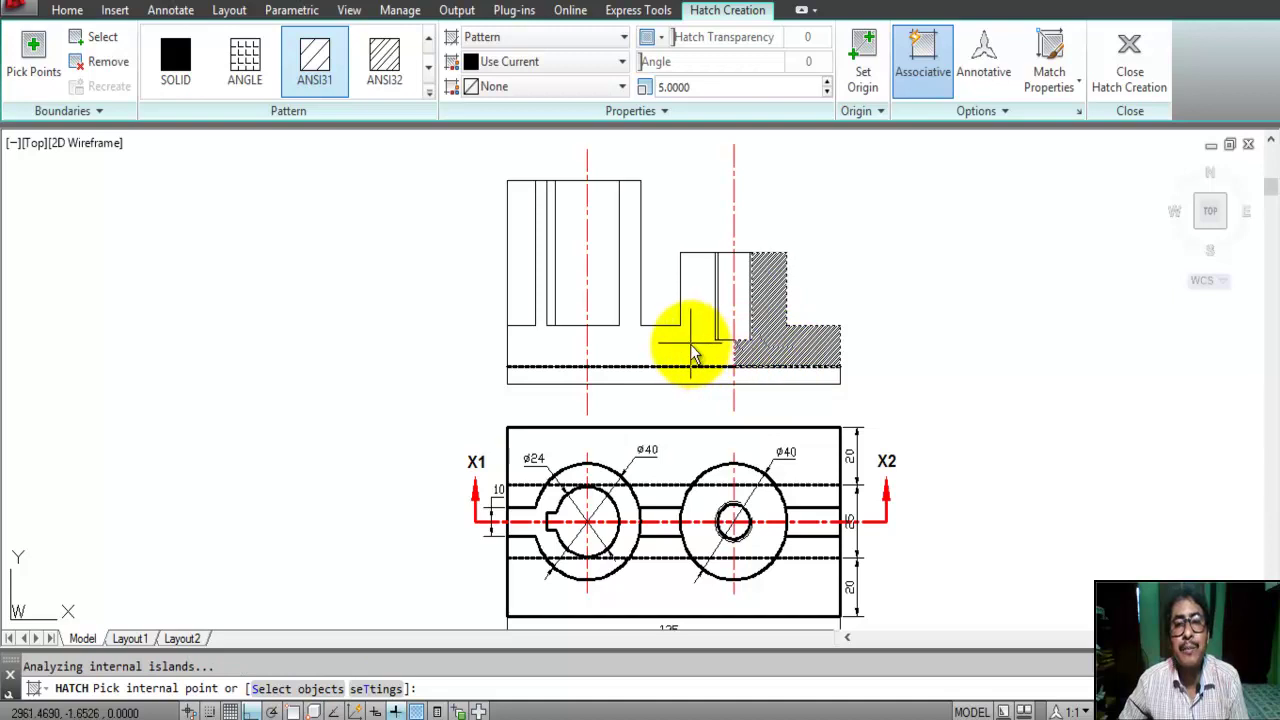
left_click(541, 360)
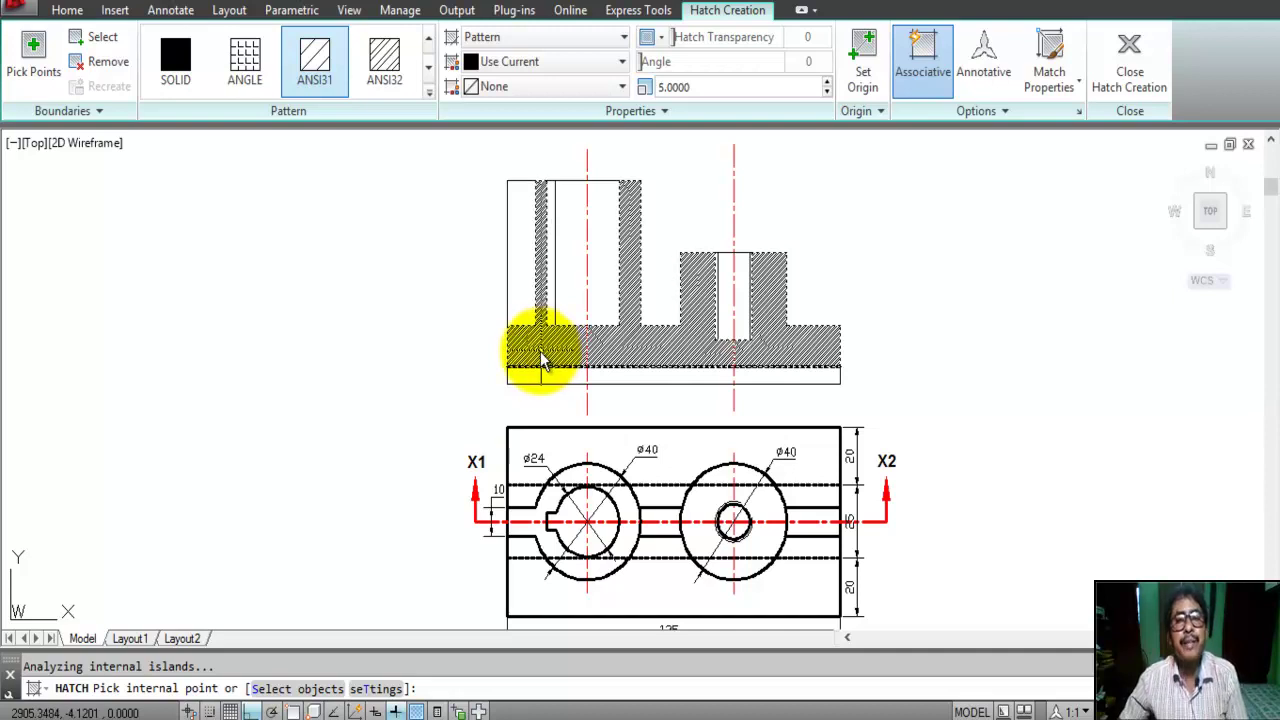
left_click(697, 295)
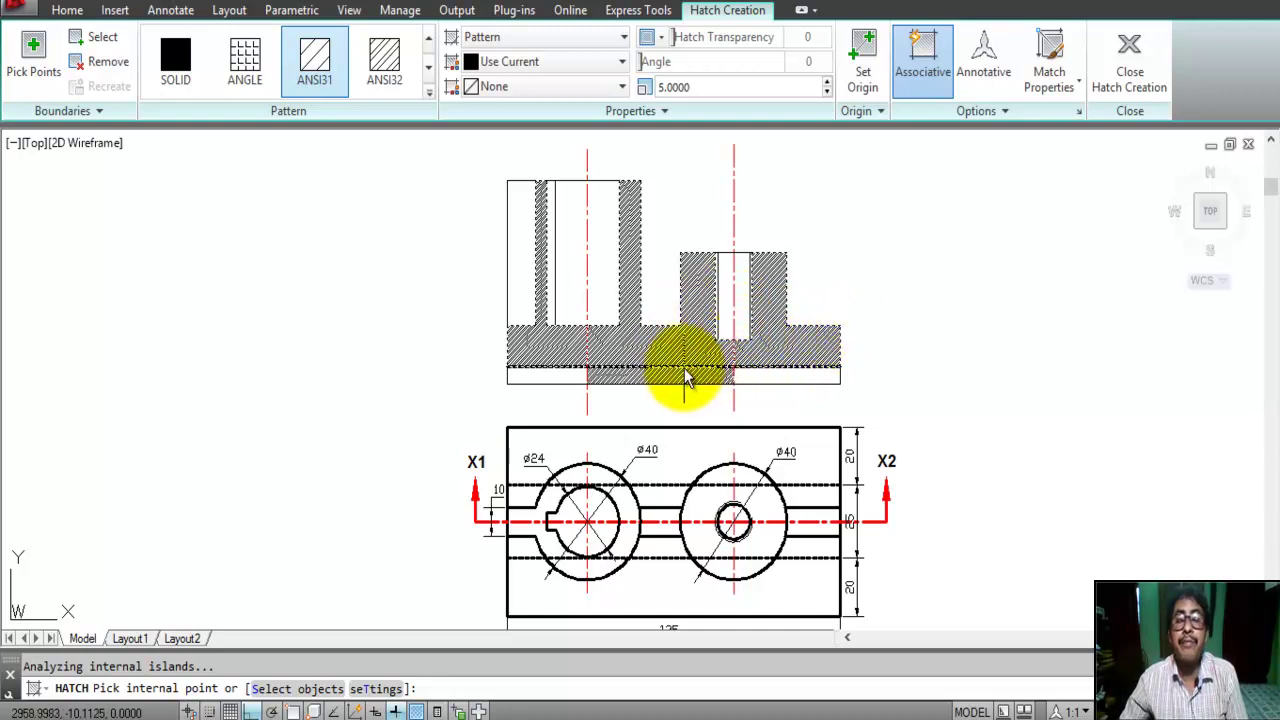
Set the section hatch's scale to 20 and finish the hatch
left_click(694, 87)
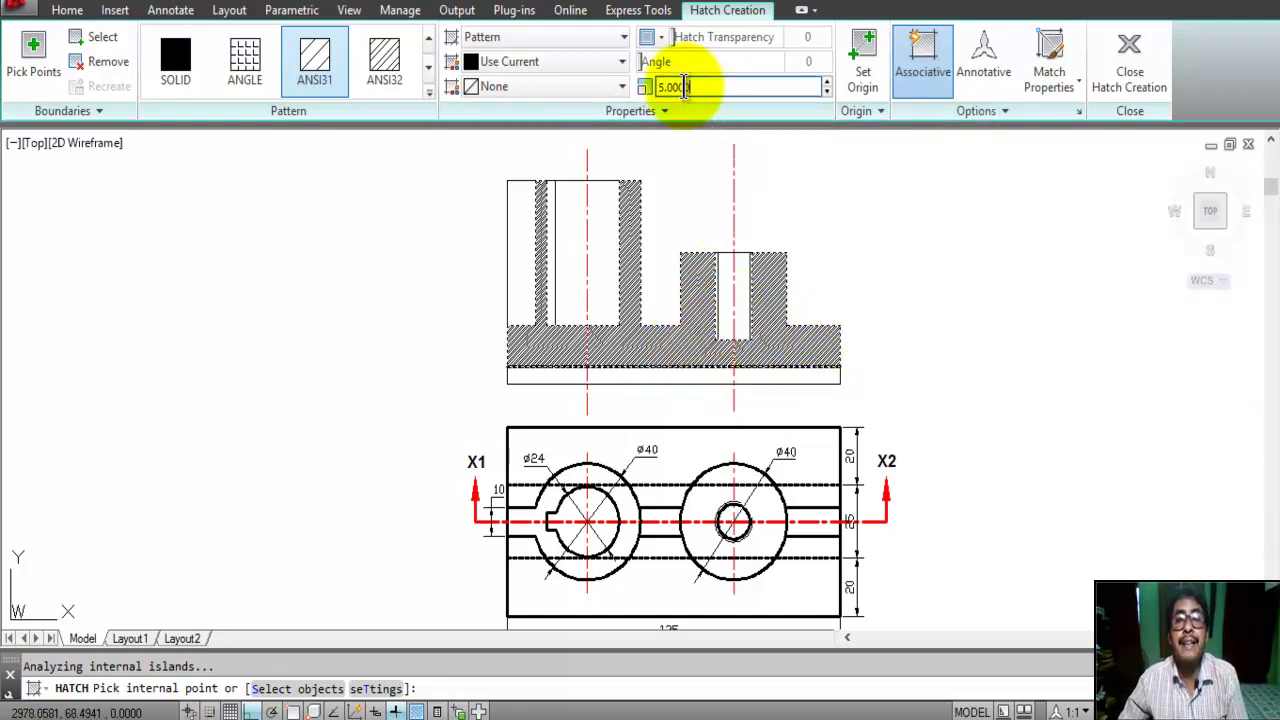
double_click(700, 86)
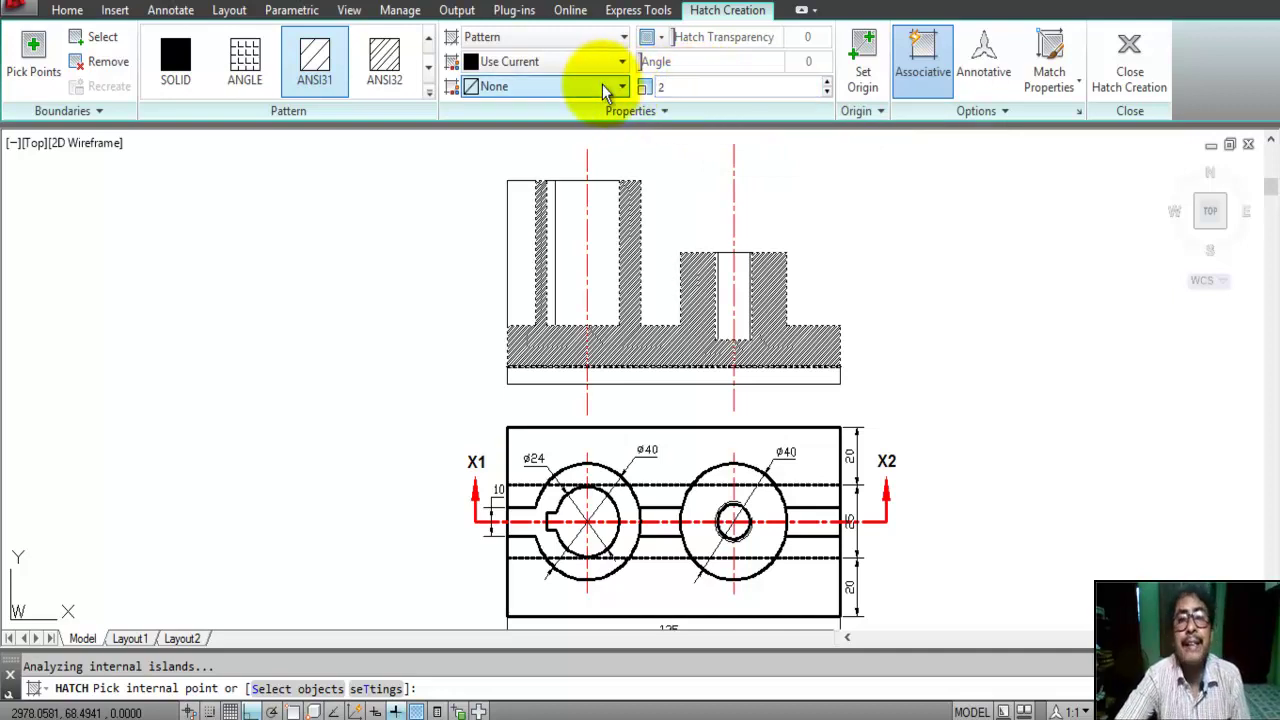
left_click(697, 296)
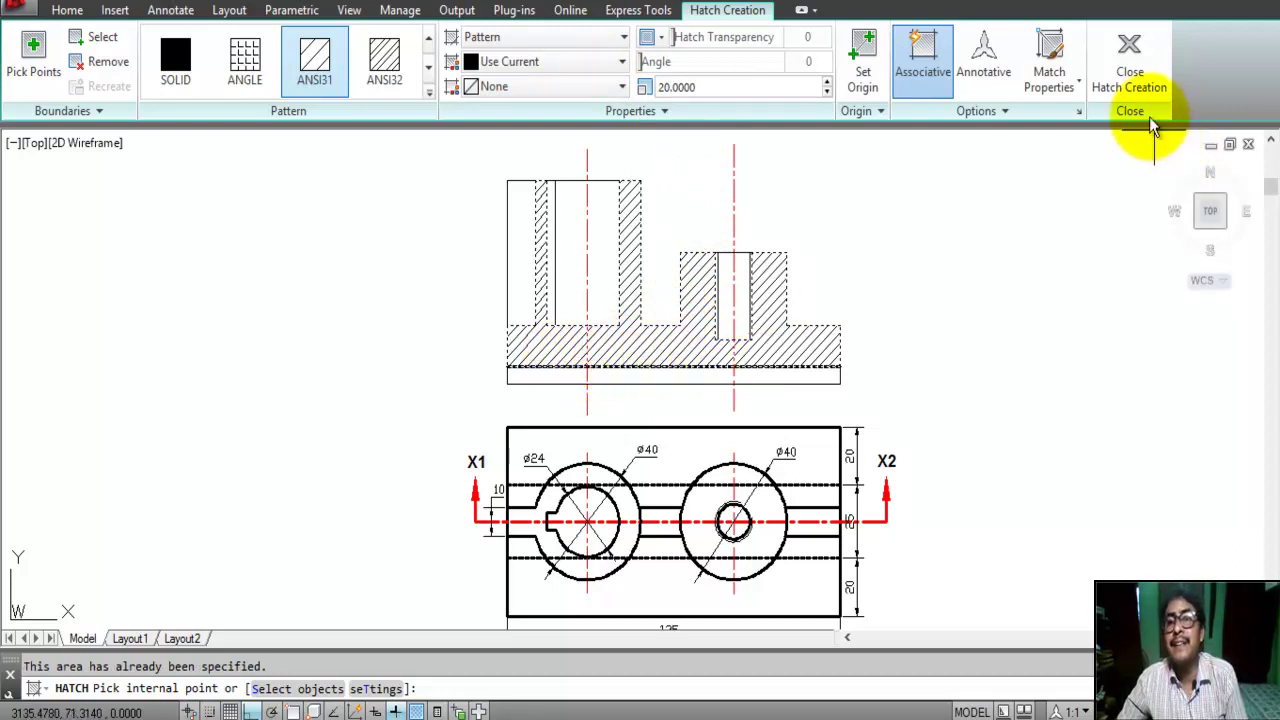
left_click(1133, 59)
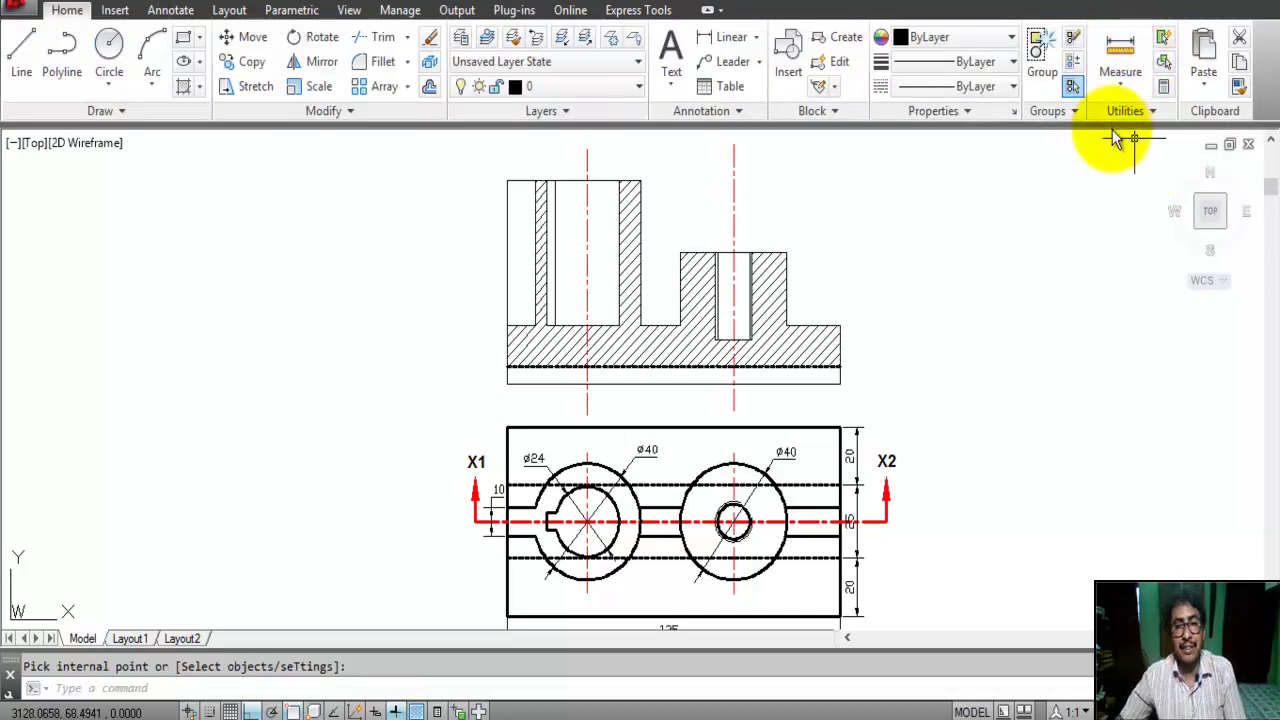